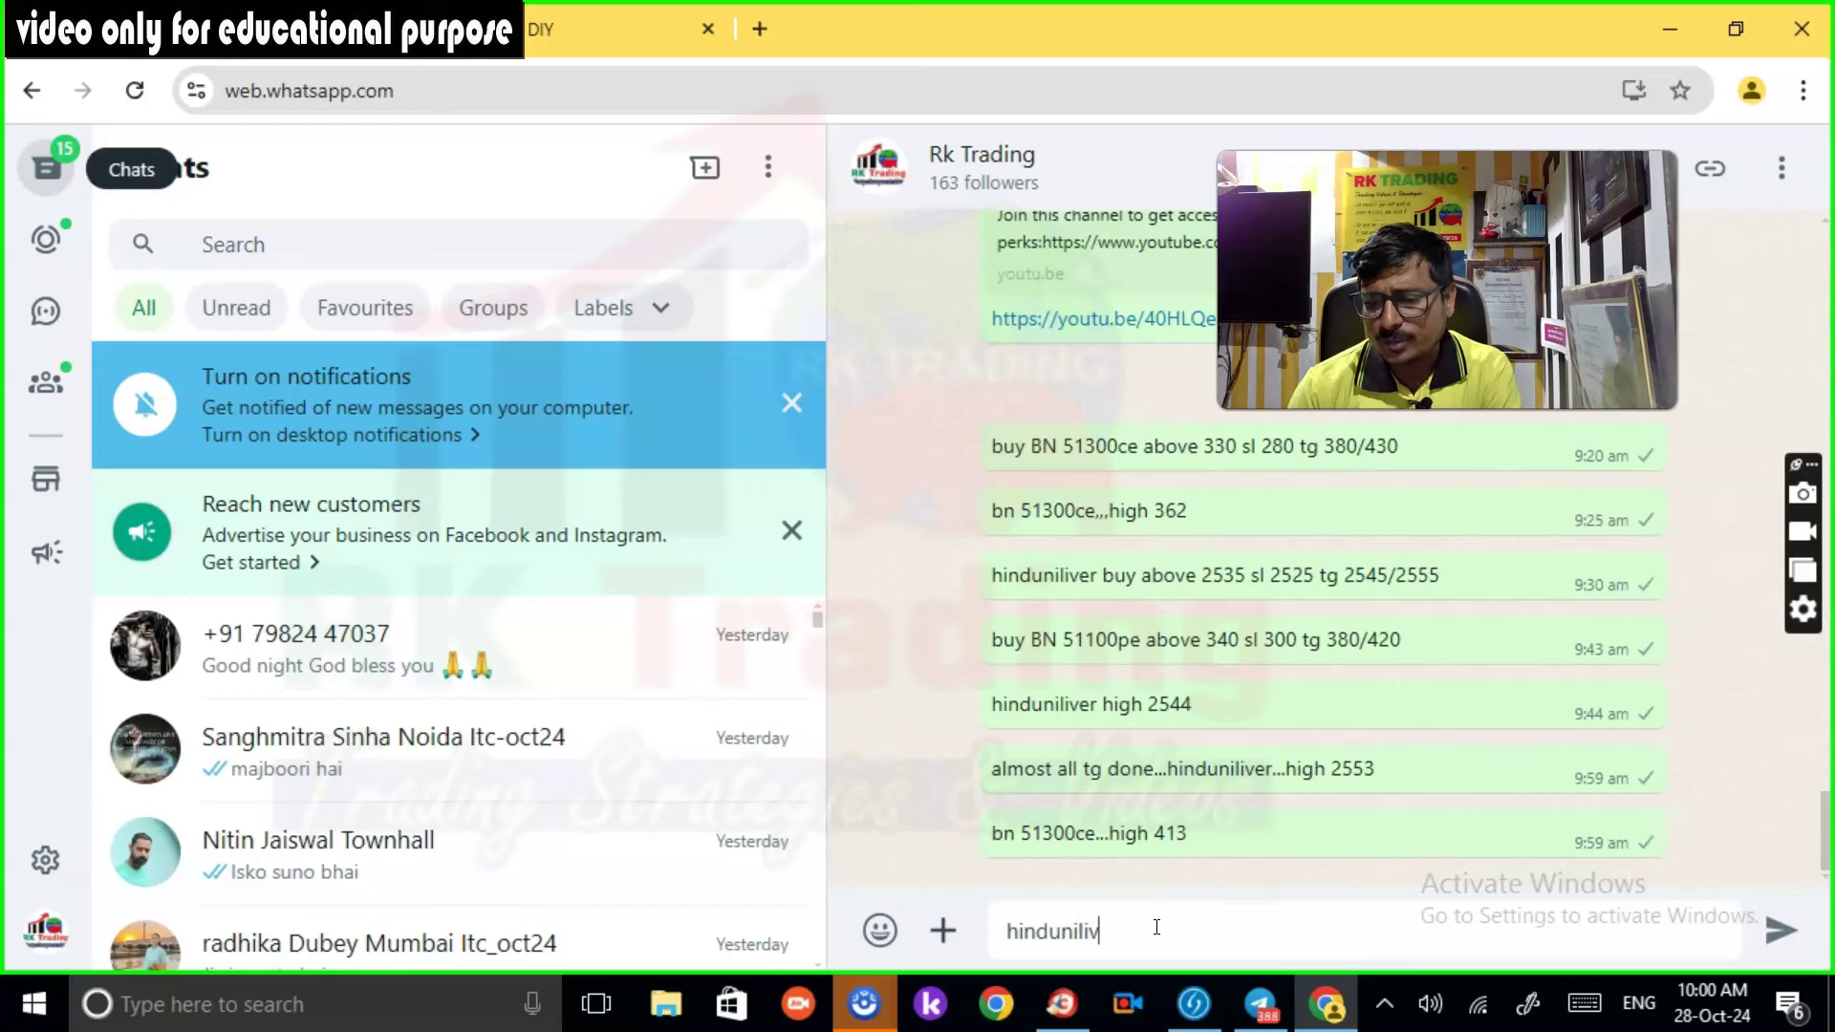
# Step: Post the update "hinduniliver...all tg done" to the Rk Trading channel and copy the posted text
pyautogui.write('tg done')
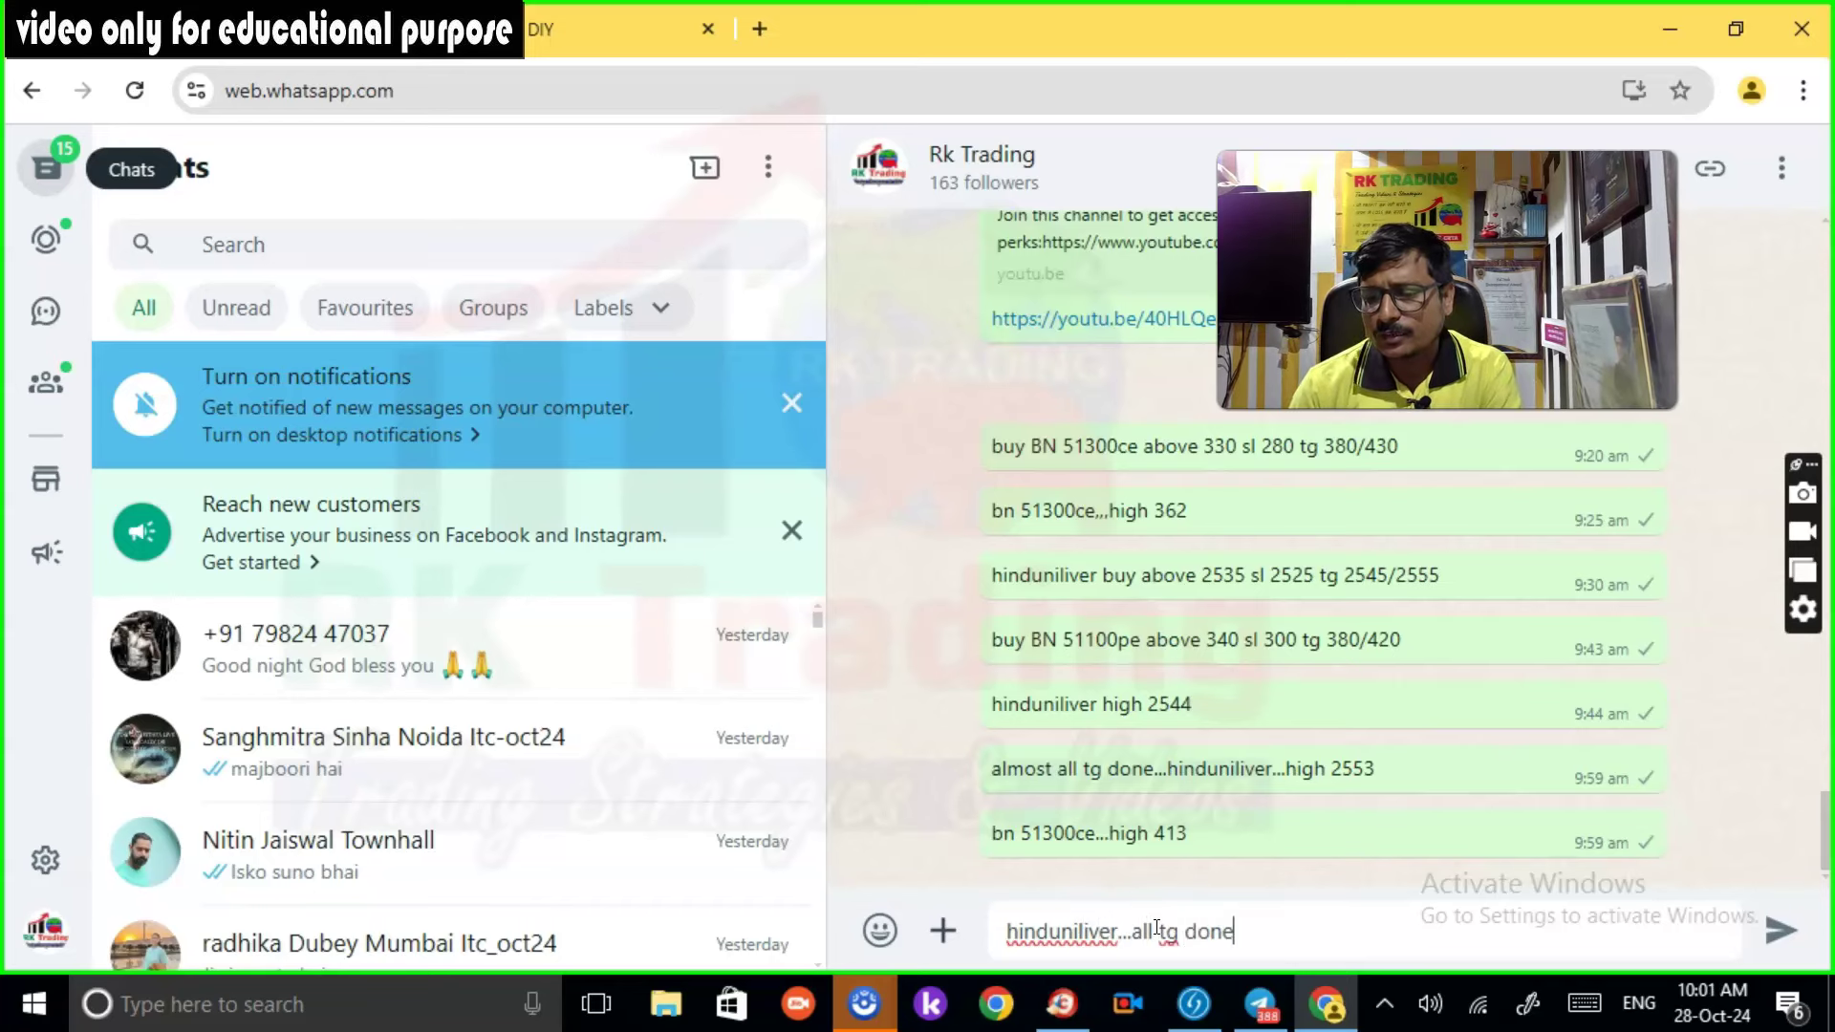
pyautogui.press('Return')
pyautogui.tripleClick(1139, 834)
pyautogui.hotkey('ctrl', 'c')
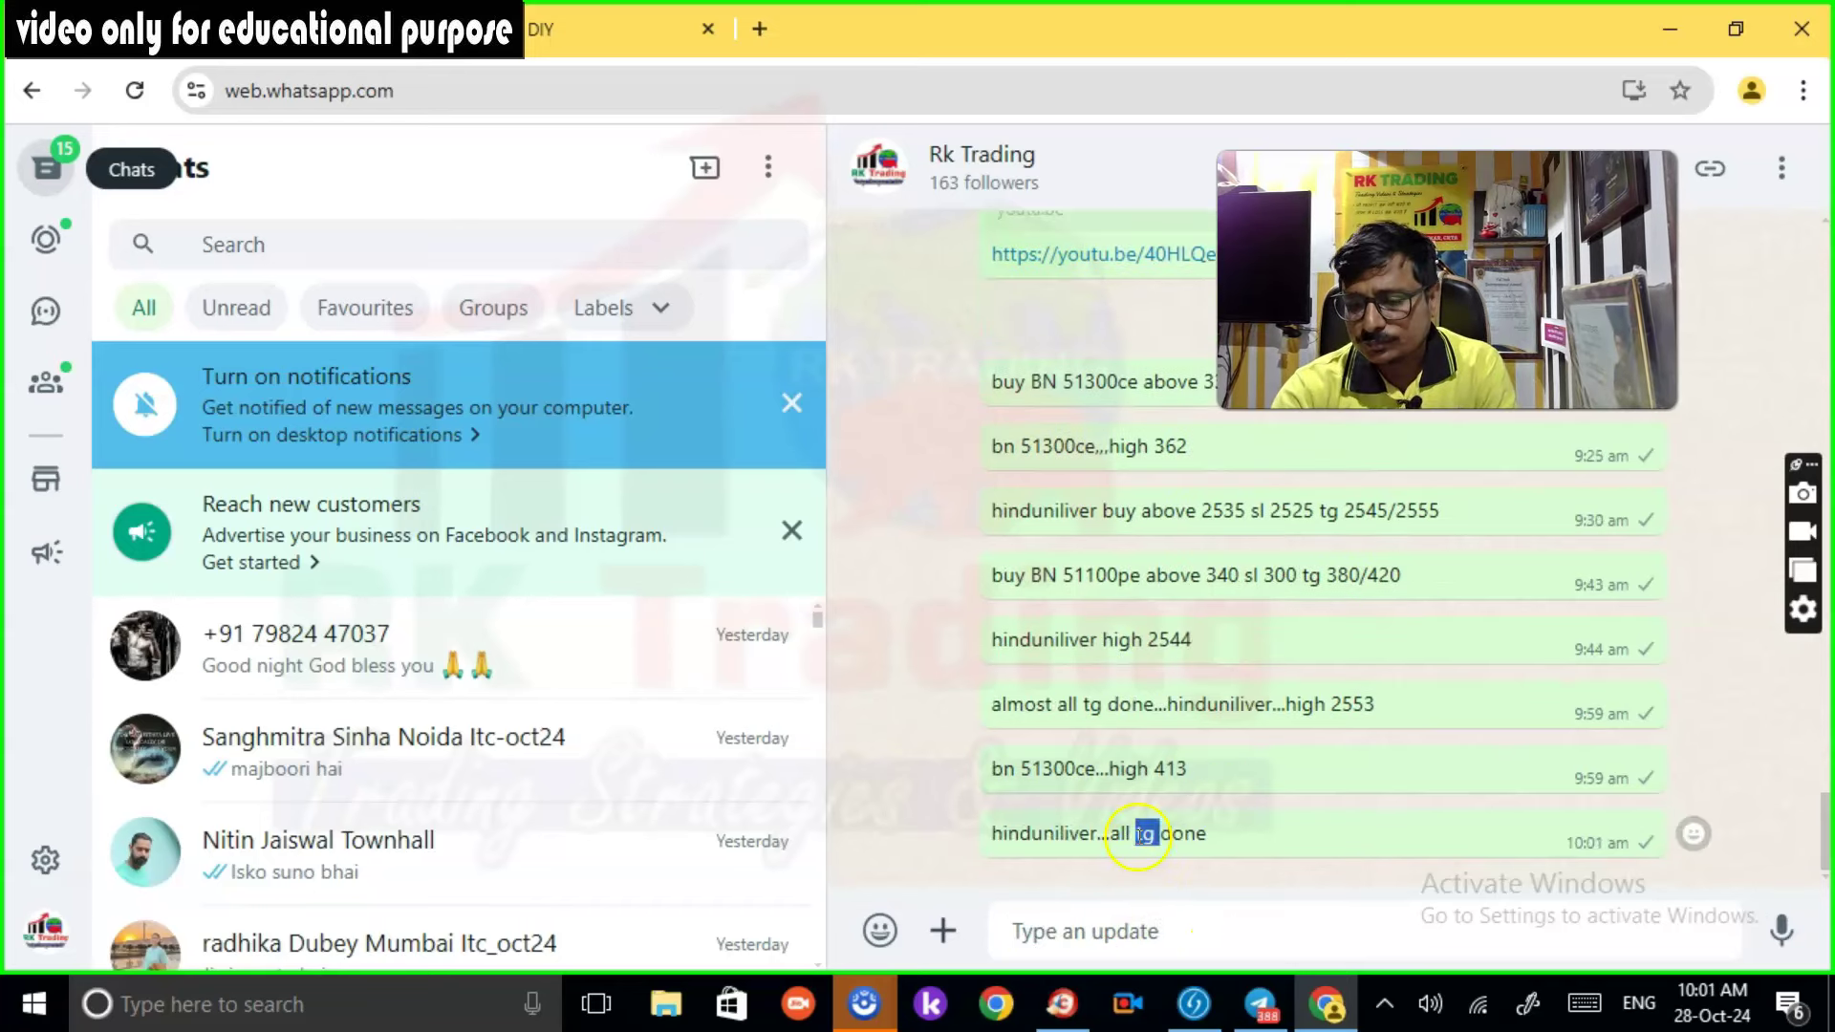
# Step: Switch to Telegram and broadcast the copied text "hinduniliver...all tg done" to the RK TRADING PREMIUM channel
pyautogui.click(1261, 1004)
pyautogui.hotkey('ctrl', 'v')
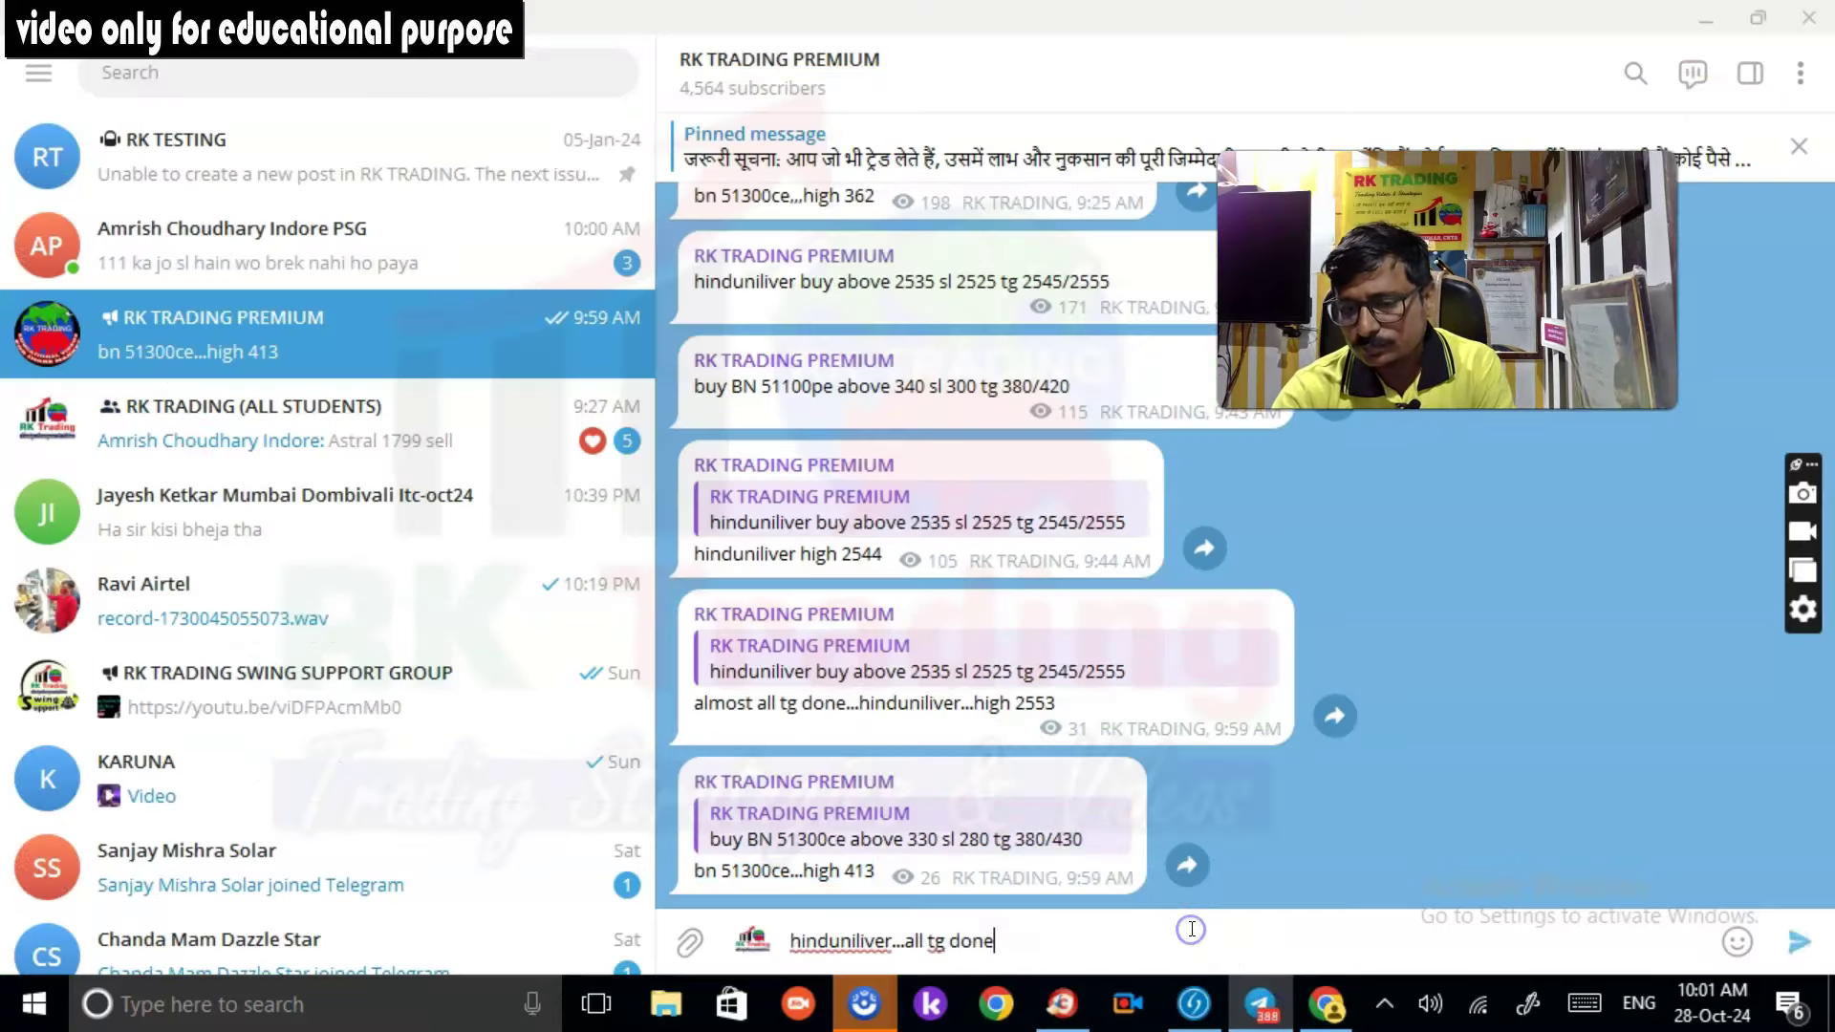
pyautogui.press('Return')
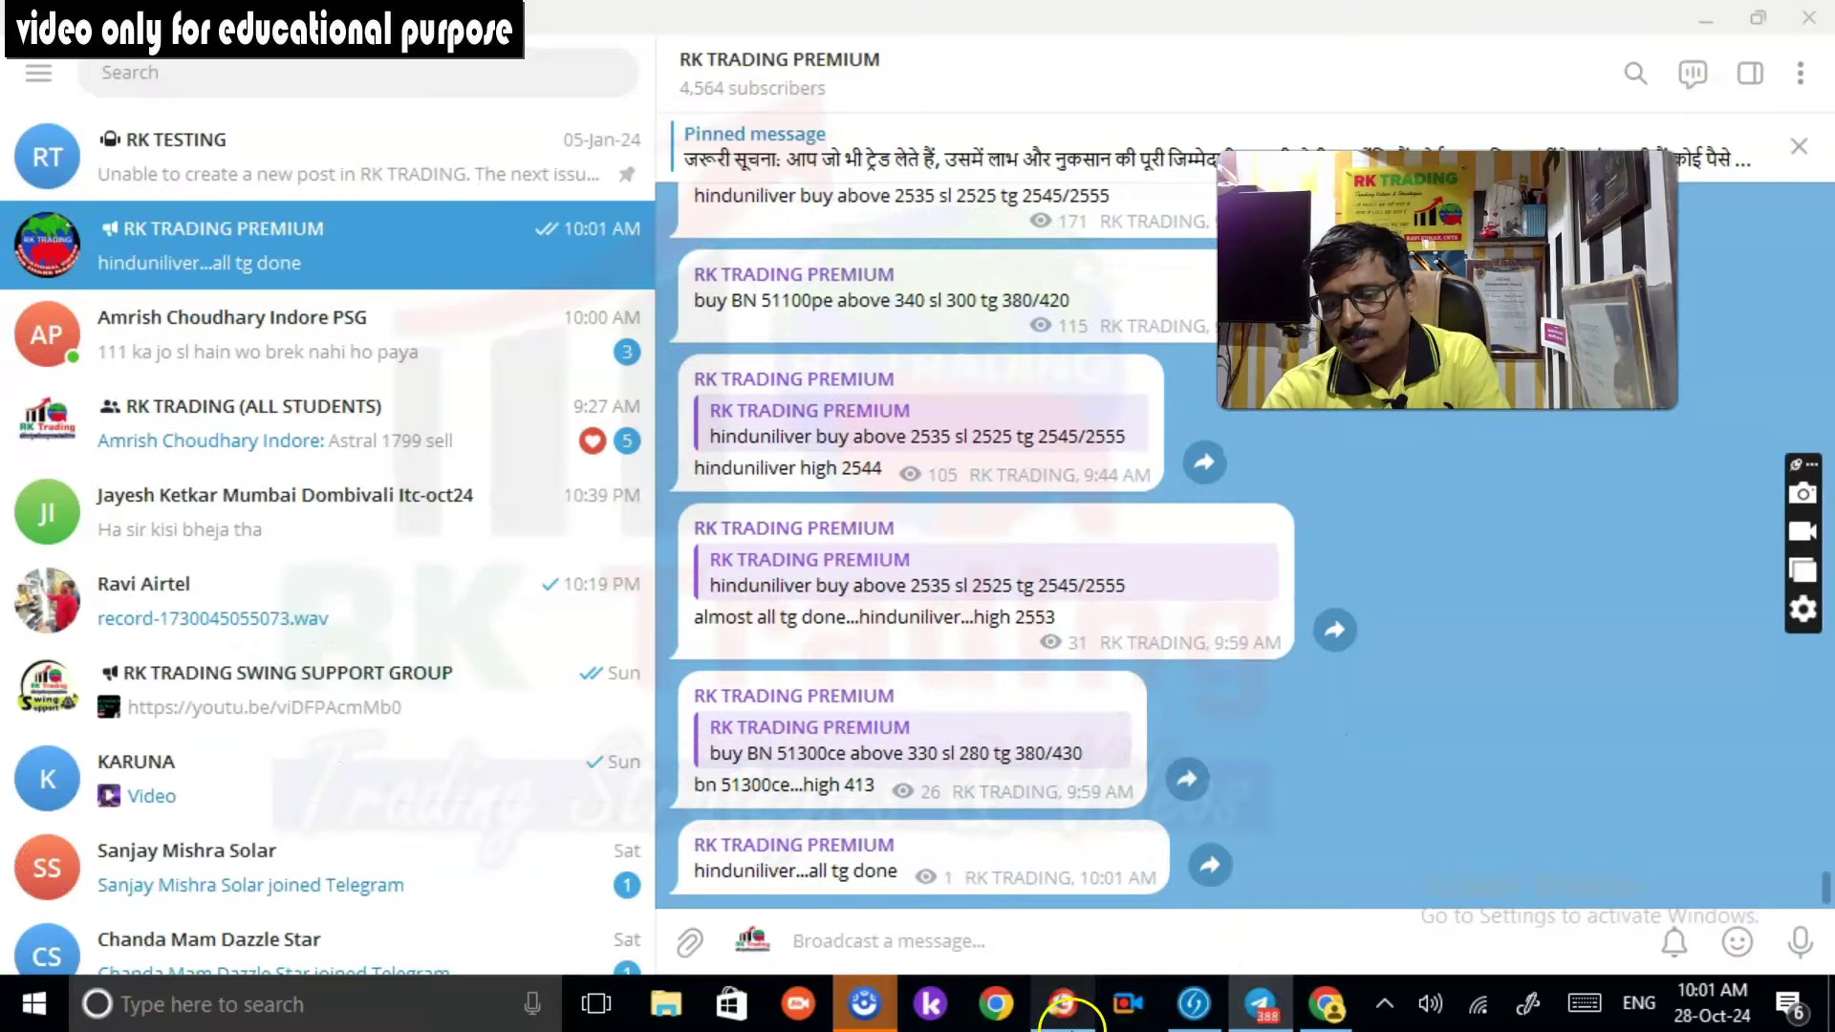
# Step: Glance at the Hindustan Unilever chart in Fyers, and post "hinduniliver...all tg done" once more to the Rk Trading channel in WhatsApp Web
pyautogui.click(1068, 1000)
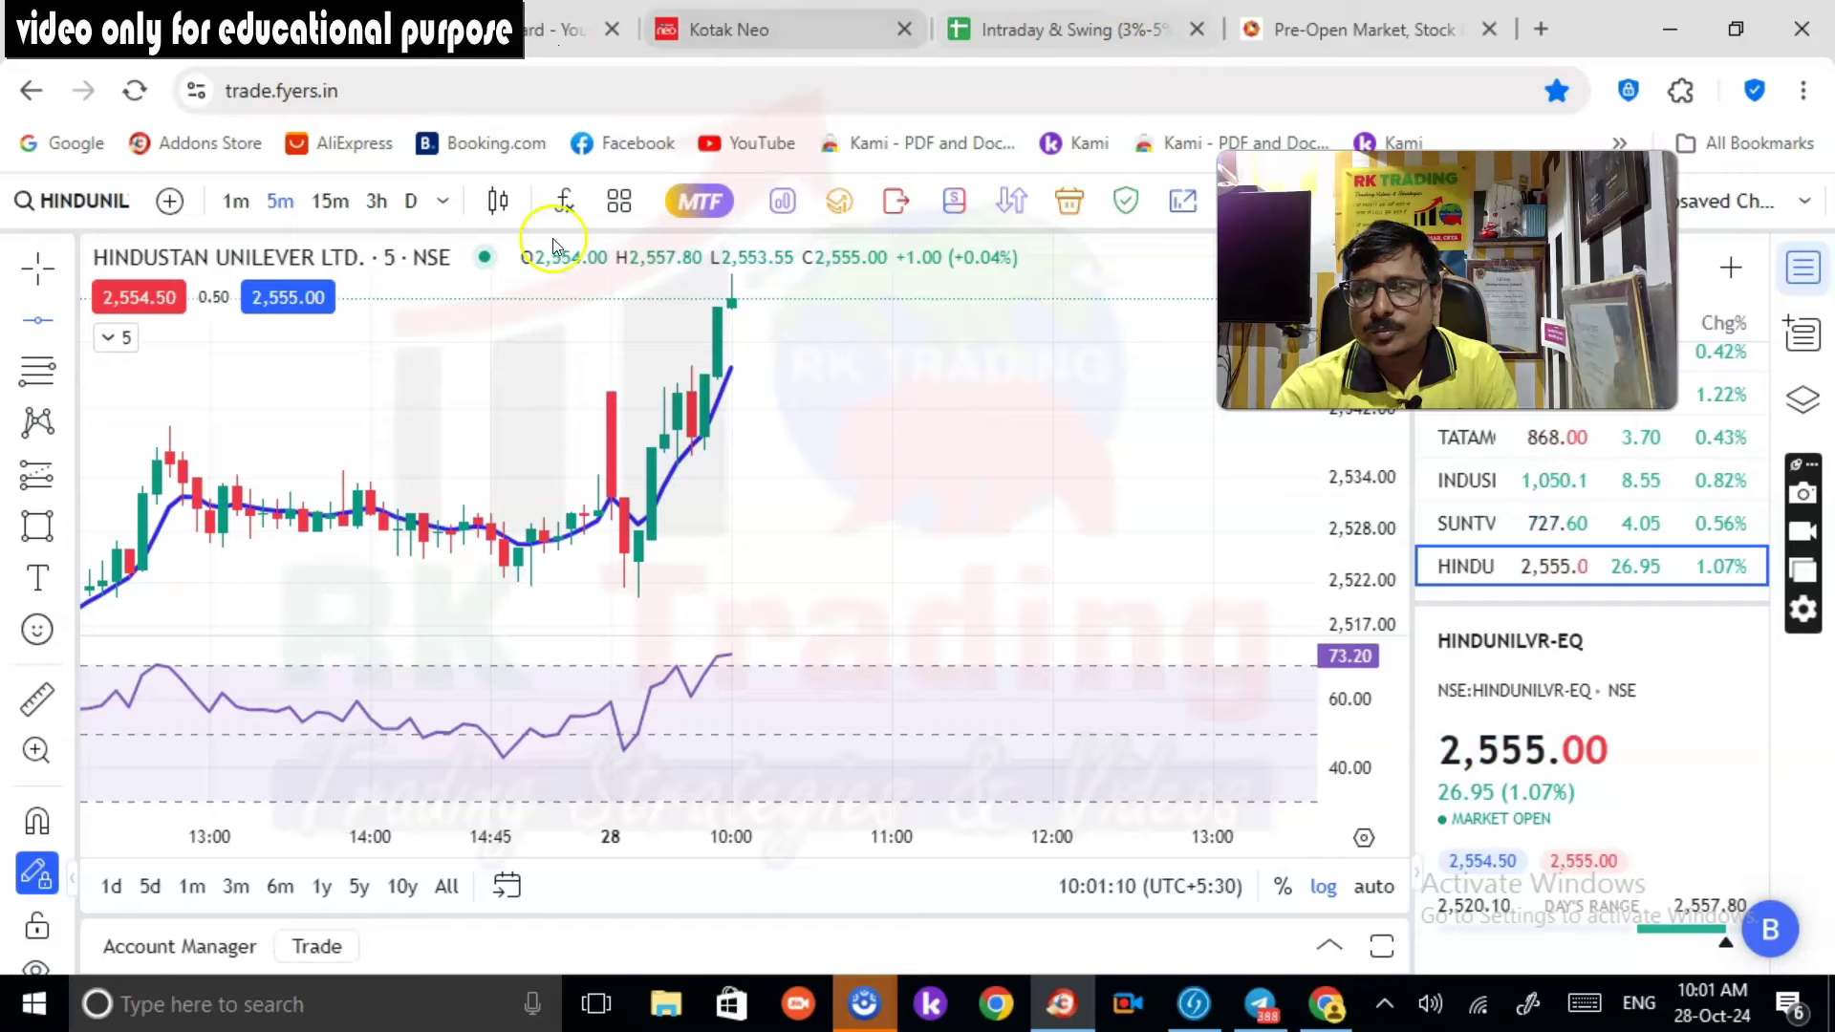
pyautogui.click(1206, 1002)
pyautogui.click(1326, 1003)
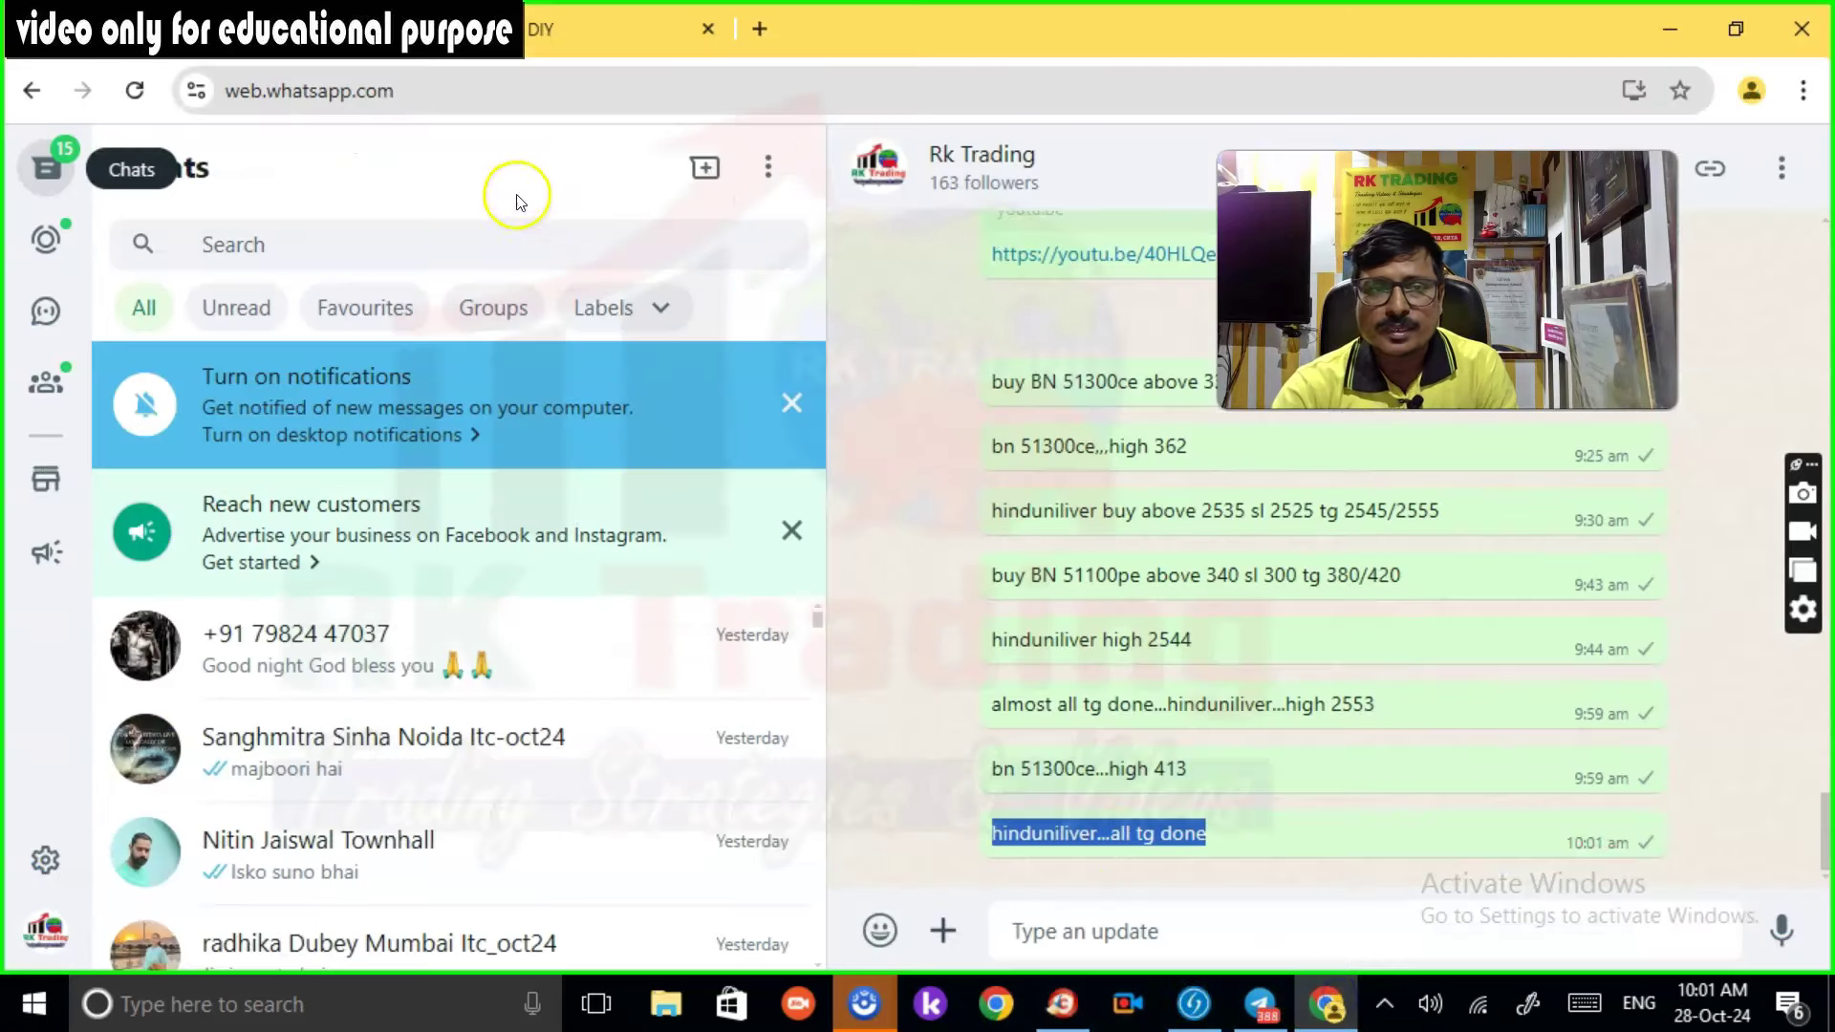
pyautogui.click(1110, 928)
pyautogui.hotkey('ctrl', 'v')
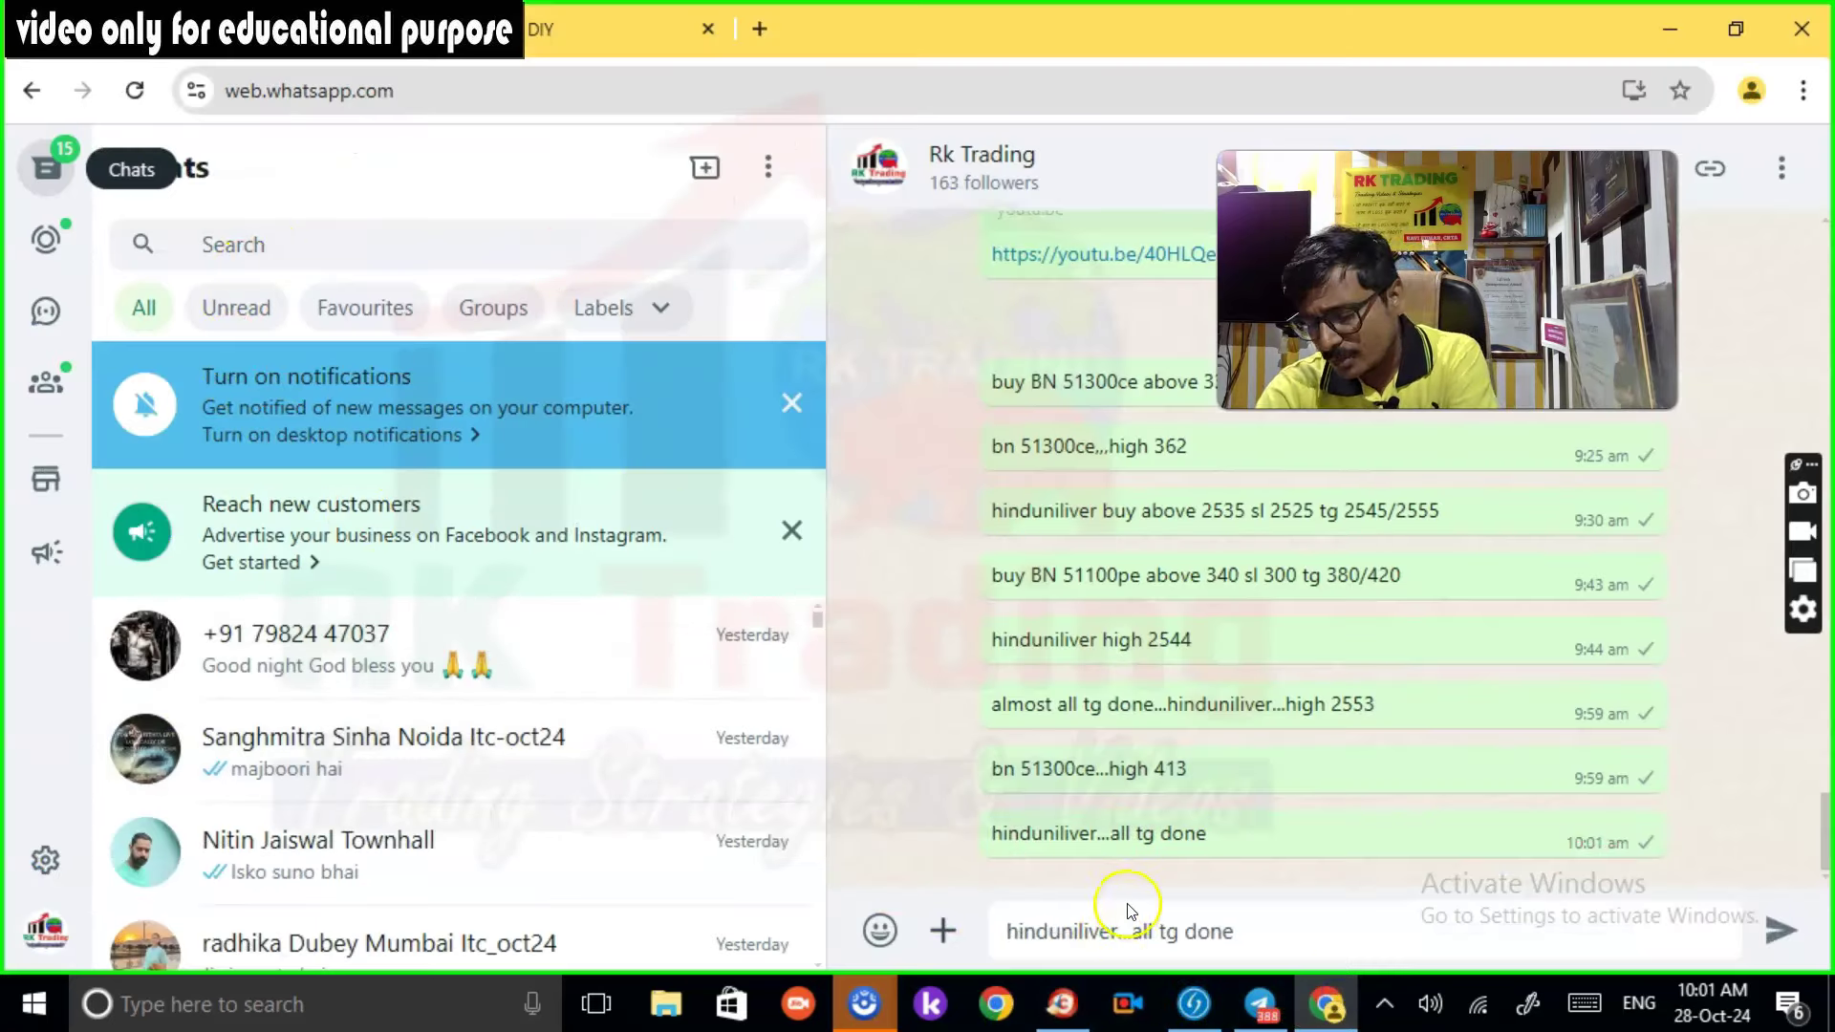
pyautogui.press('Return')
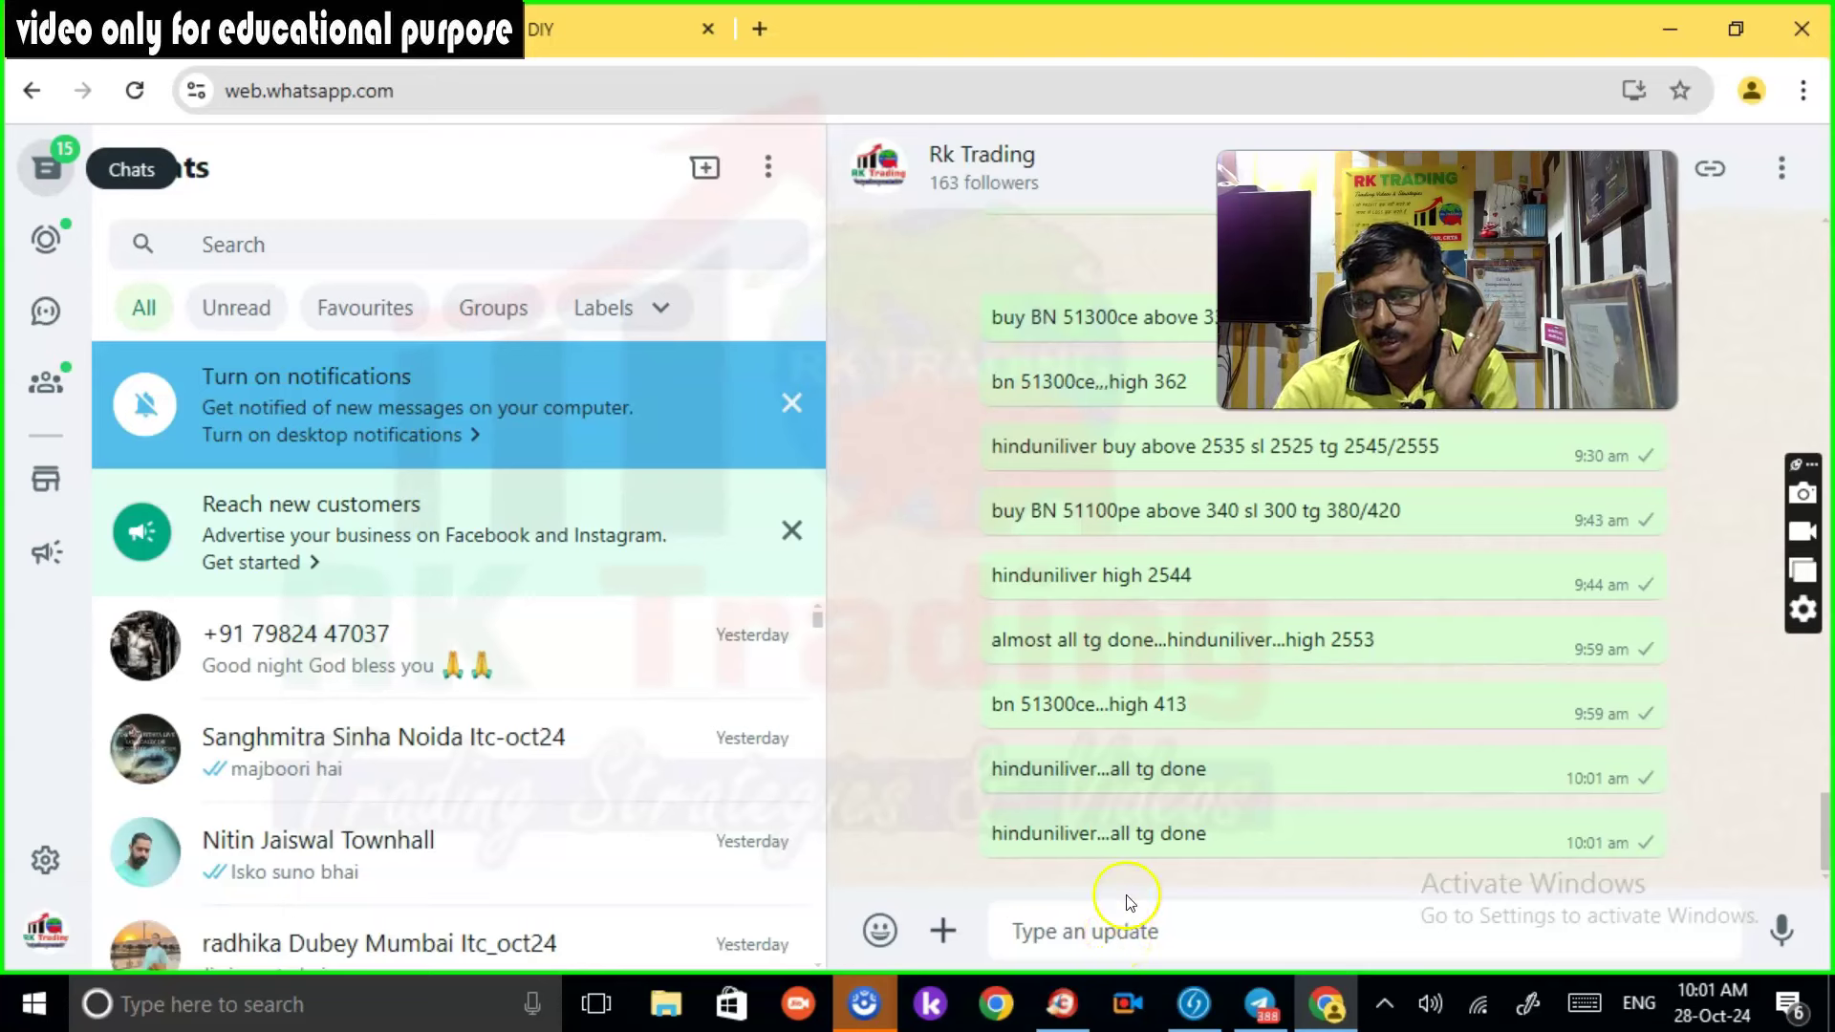
# Step: Review the day's trade calls in the WhatsApp channel and in the RK TRADING PREMIUM channel in Telegram
pyautogui.scroll(3, 1149, 803)
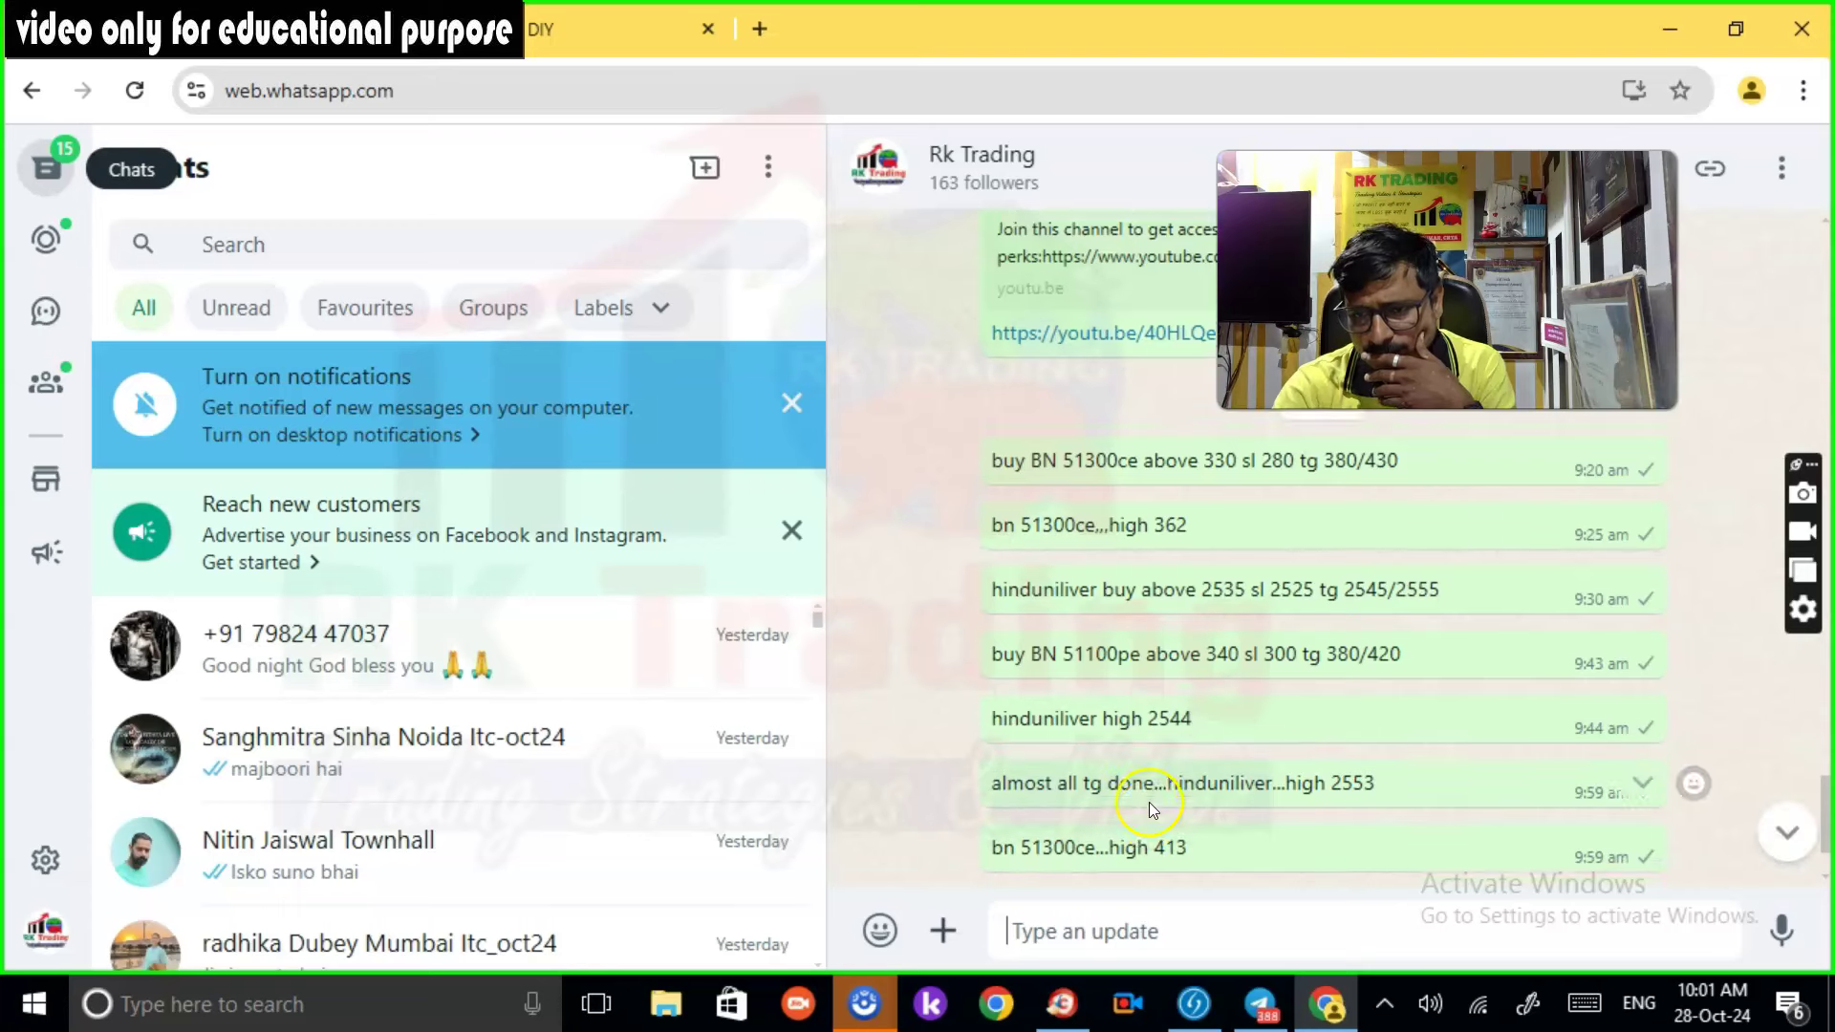
pyautogui.scroll(-3, 1150, 799)
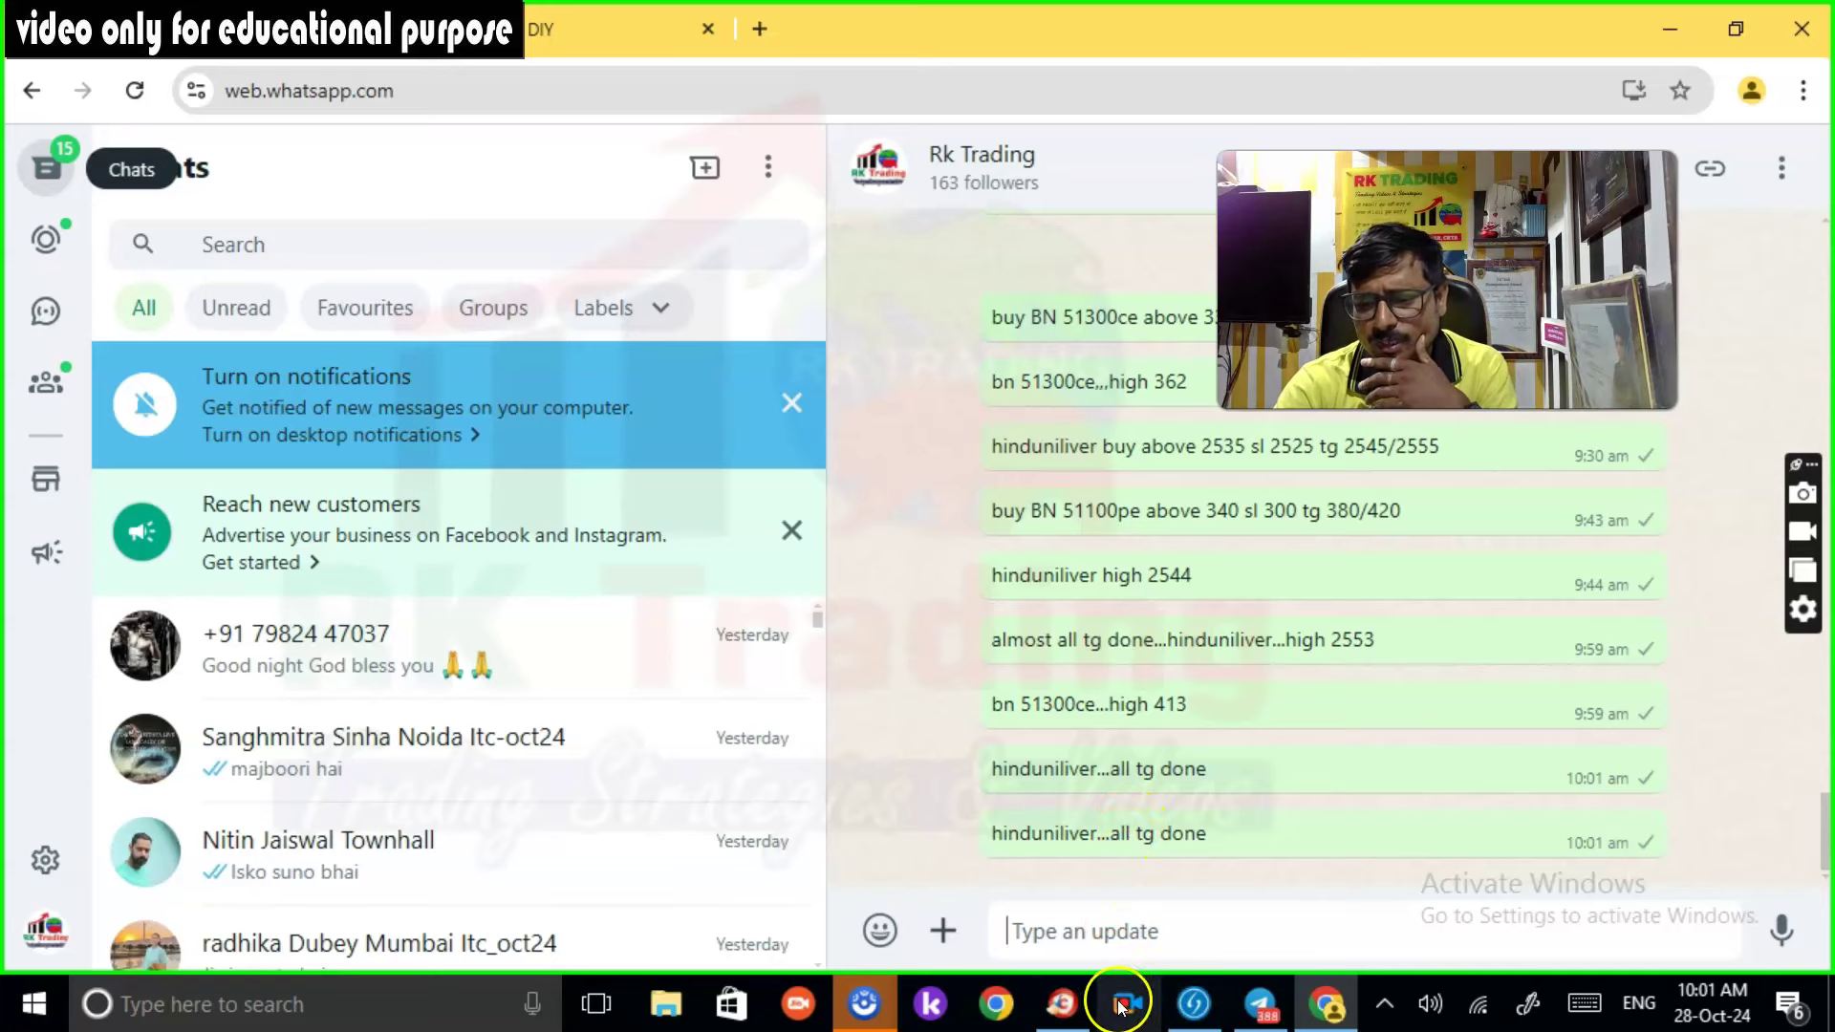
pyautogui.click(1061, 1004)
pyautogui.click(1261, 1003)
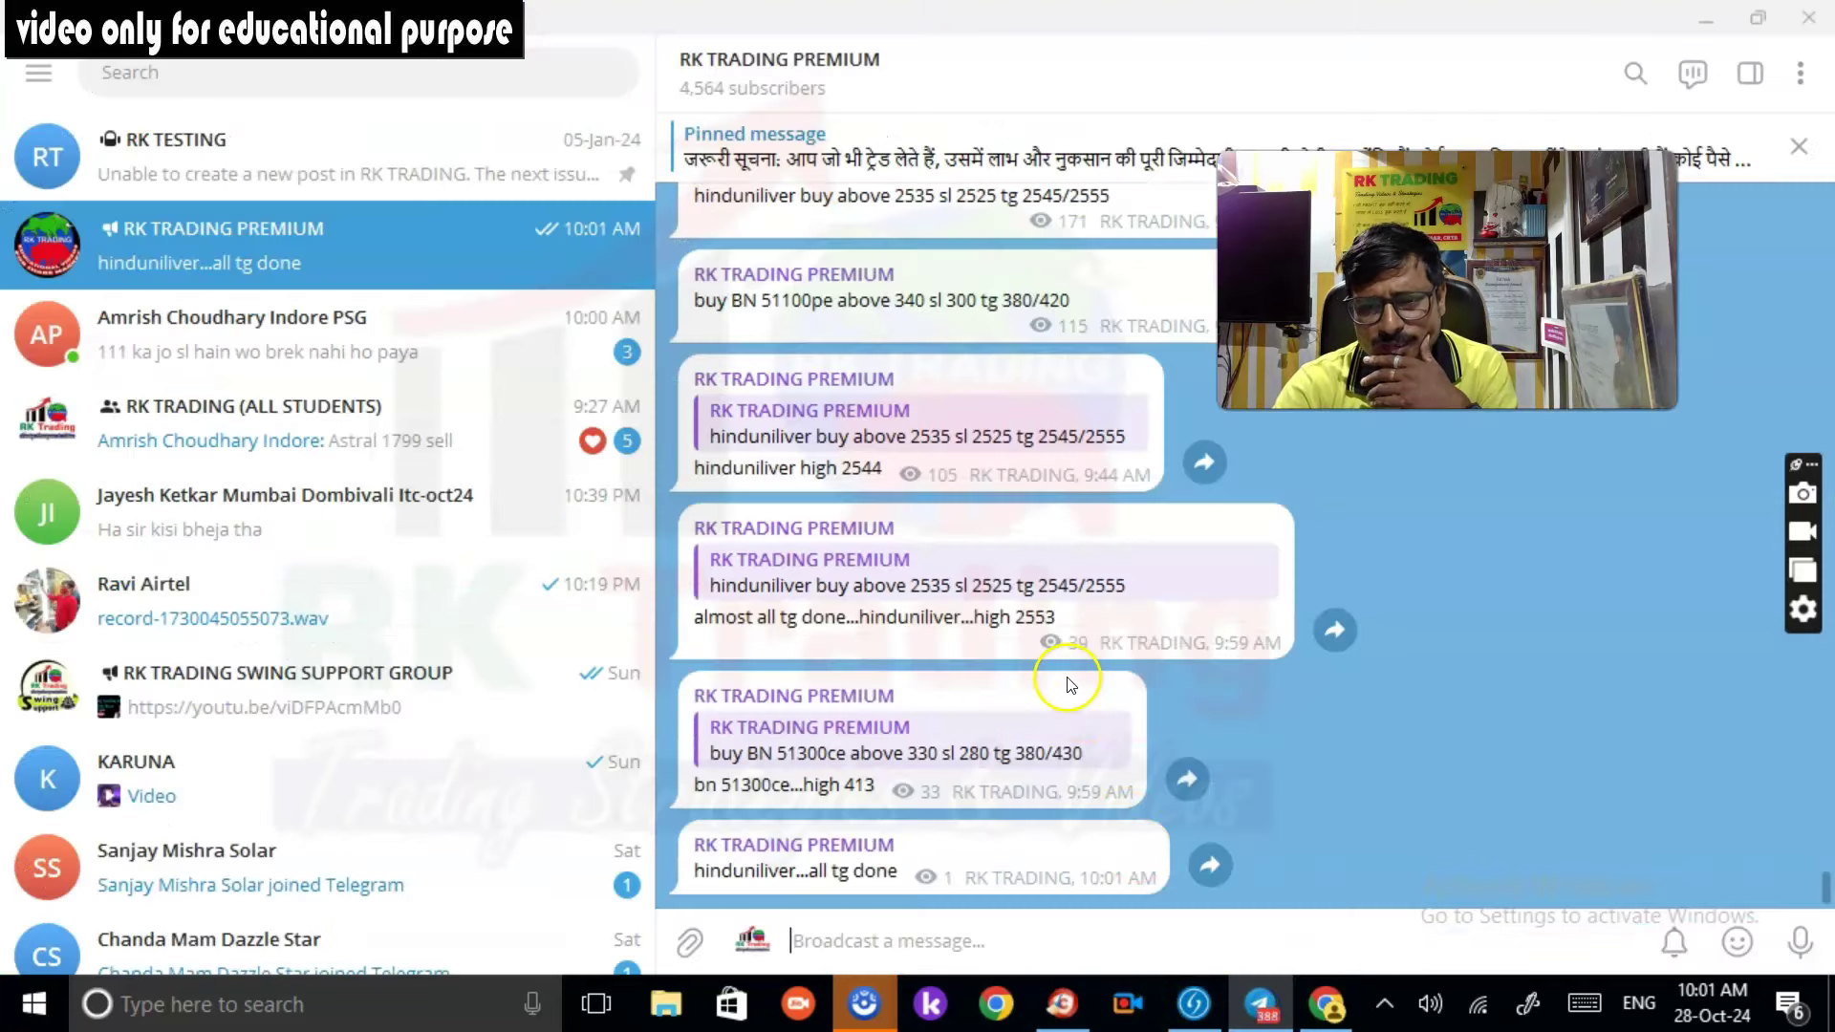
pyautogui.scroll(2, 1048, 701)
pyautogui.scroll(2, 1048, 701)
pyautogui.scroll(-4, 1048, 705)
# Step: Switch to Fyers in the browser and view the Tata Motors 5-minute chart from the watchlist
pyautogui.click(1061, 1003)
pyautogui.scroll(2, 1545, 472)
pyautogui.click(1546, 471)
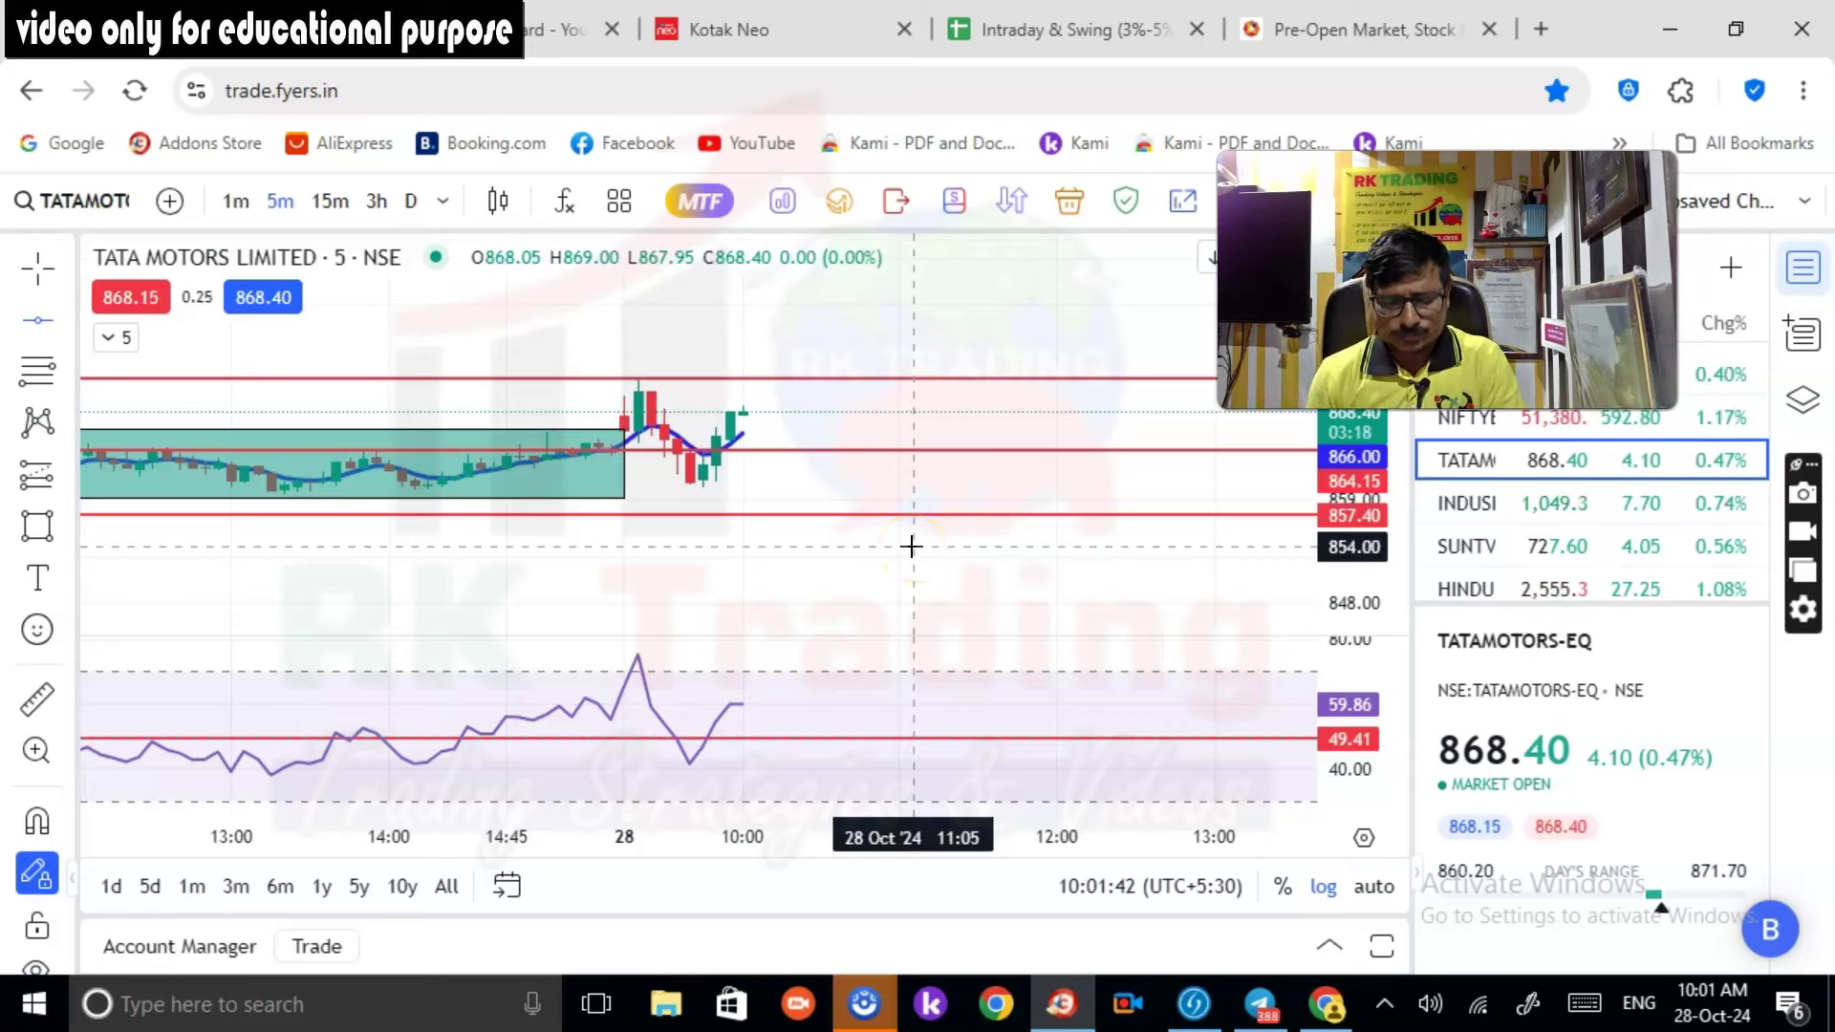
pyautogui.click(1015, 555)
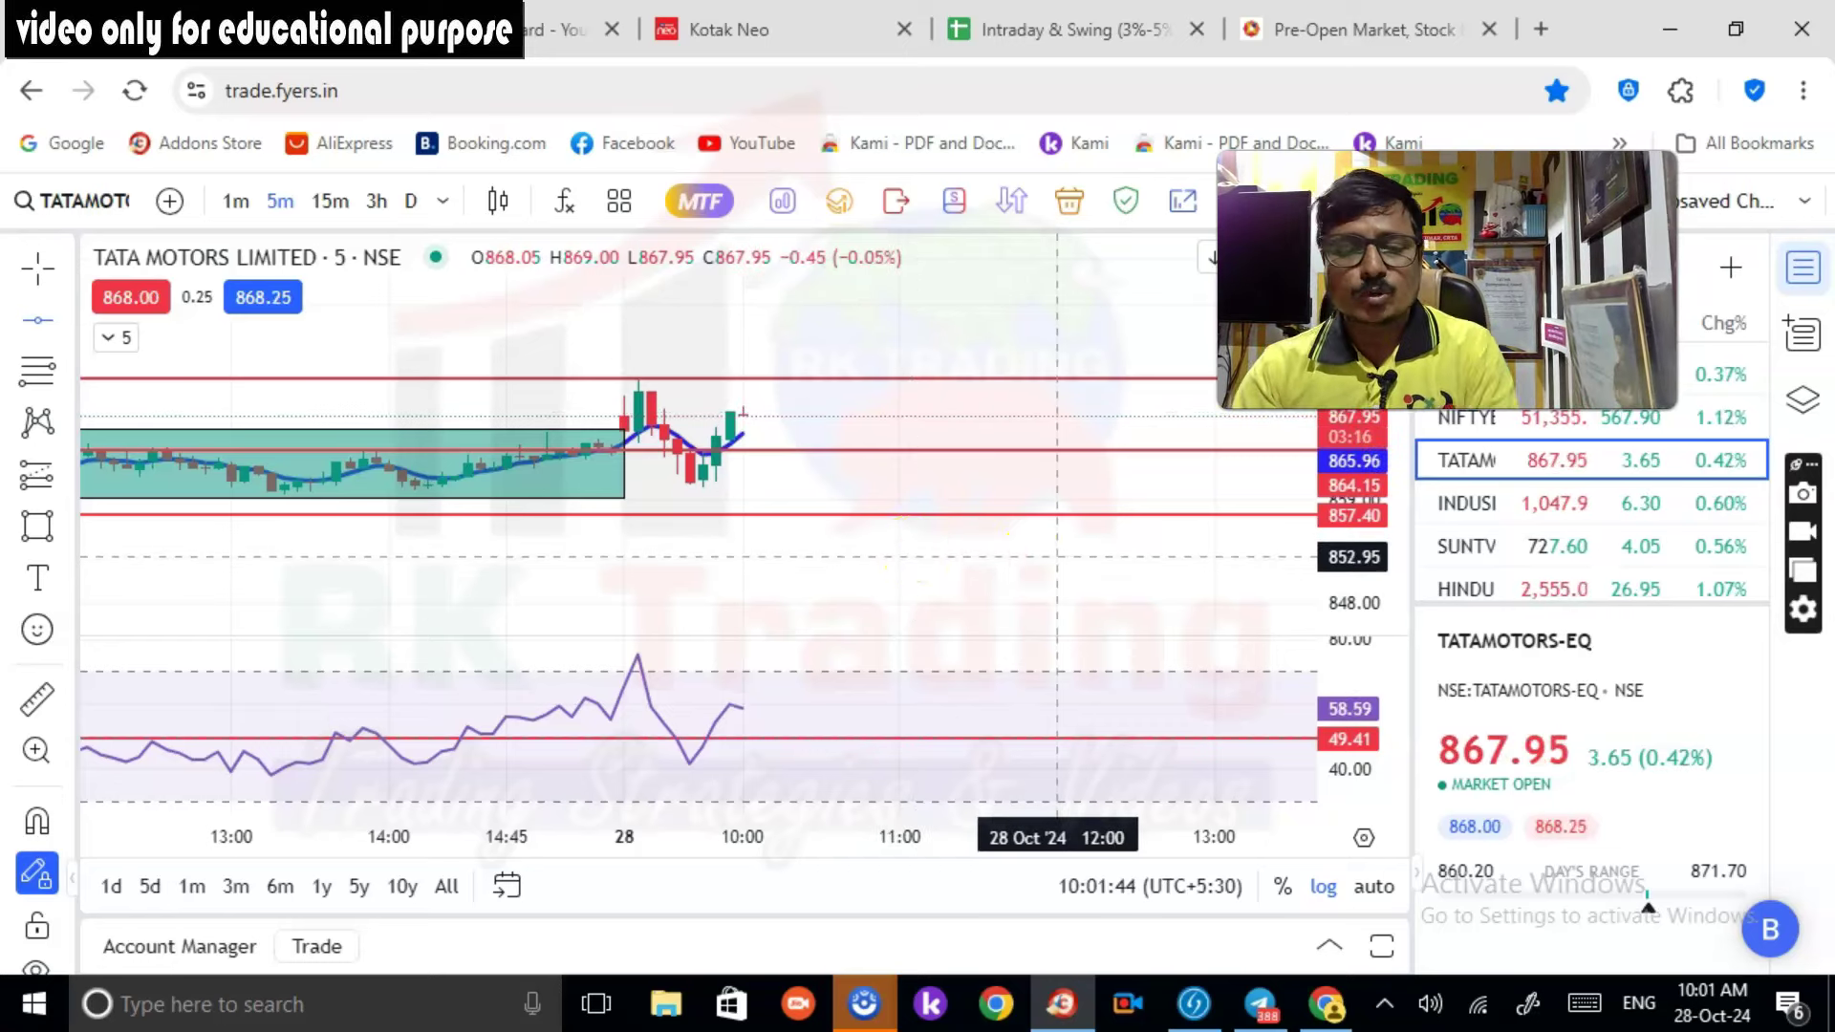
# Step: Switch to Kotak Neo and show the position details of the MCX 6400 put expiring 31 OCT
pyautogui.hotkey('ctrl', '3')
pyautogui.click(801, 592)
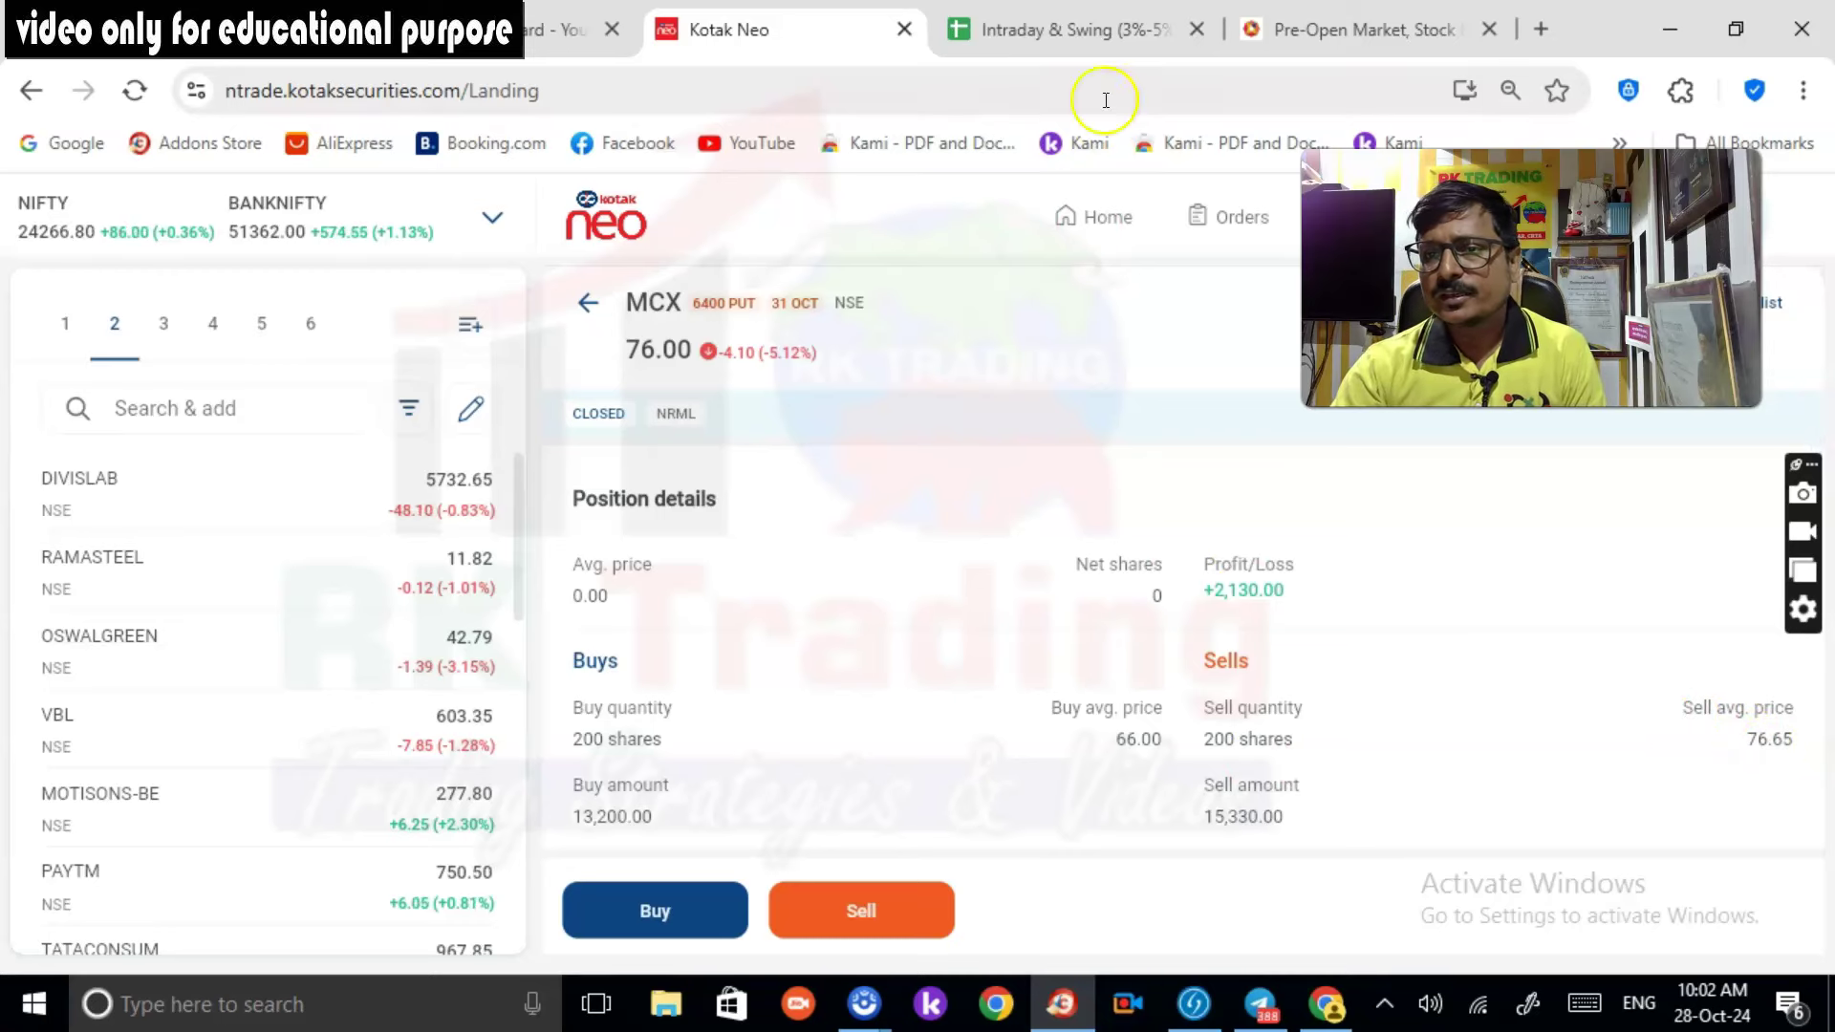
# Step: In the Intraday & Swing (3%-5%) profit book in Google Sheets, change the date in cell A184 to 28/10/24
pyautogui.click(1090, 23)
pyautogui.scroll(-5, 750, 669)
pyautogui.scroll(-20, 750, 674)
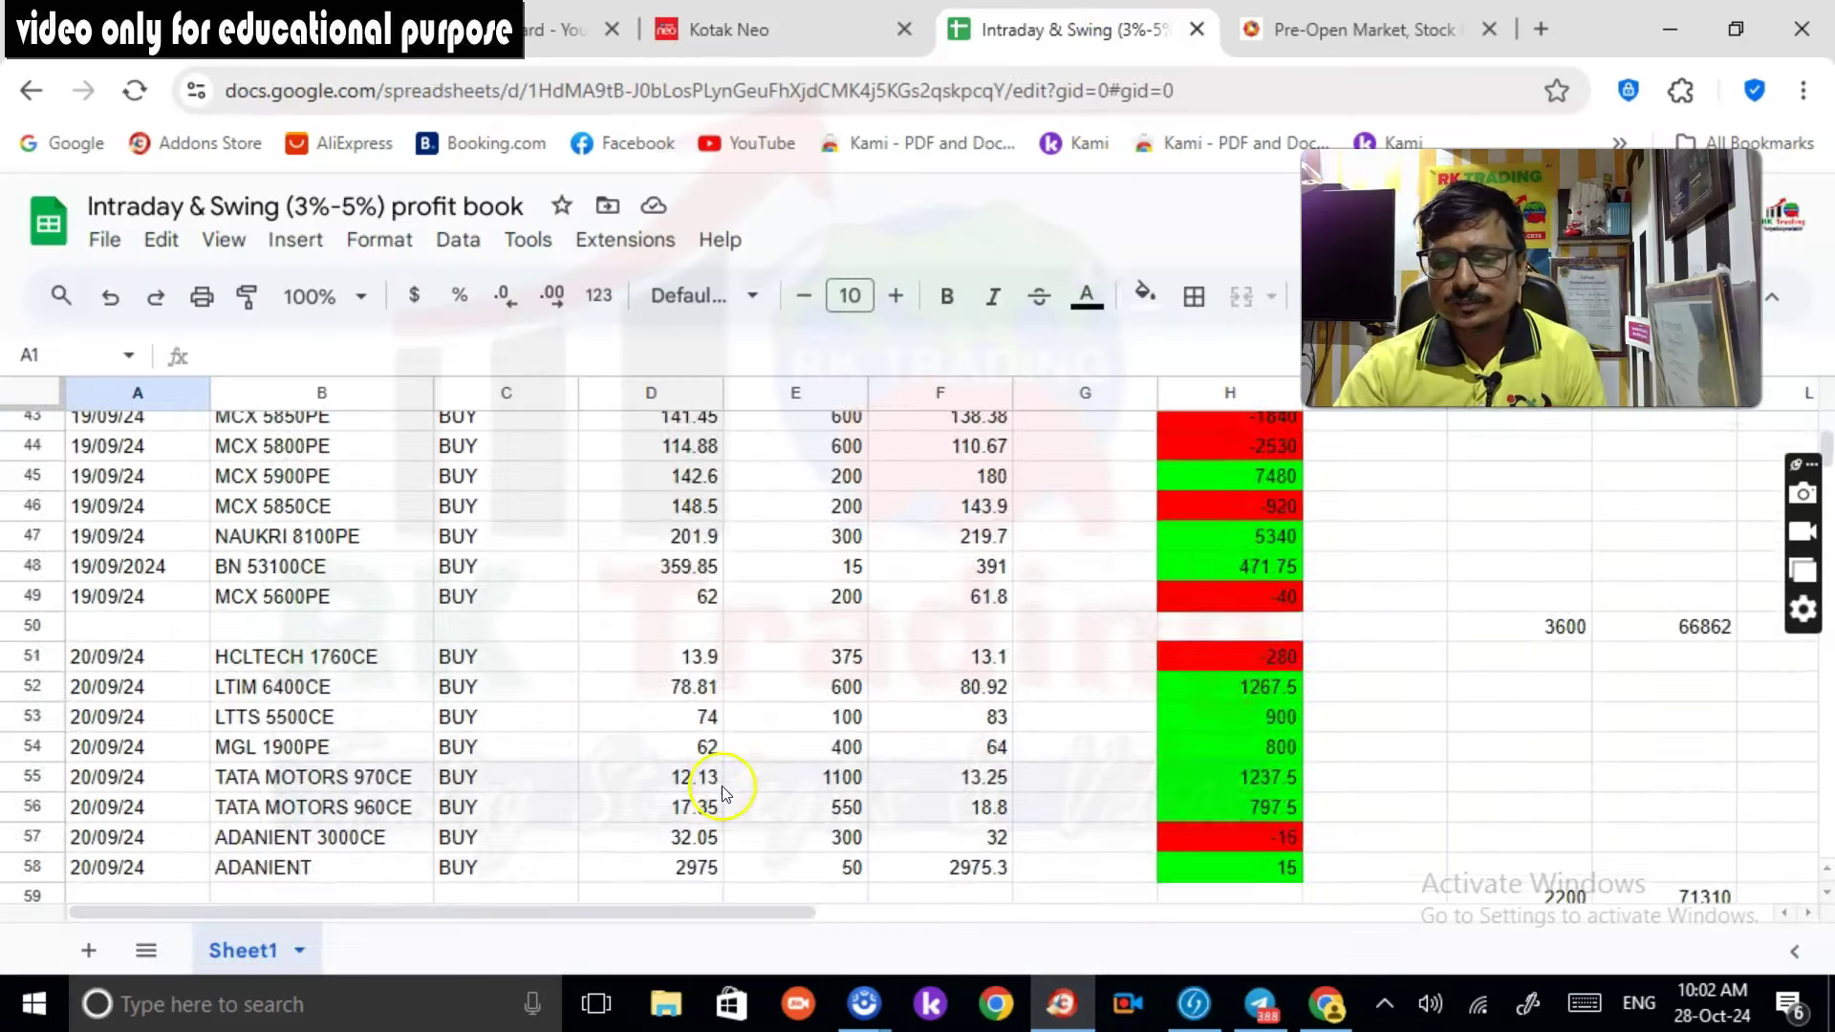
pyautogui.scroll(-12, 725, 790)
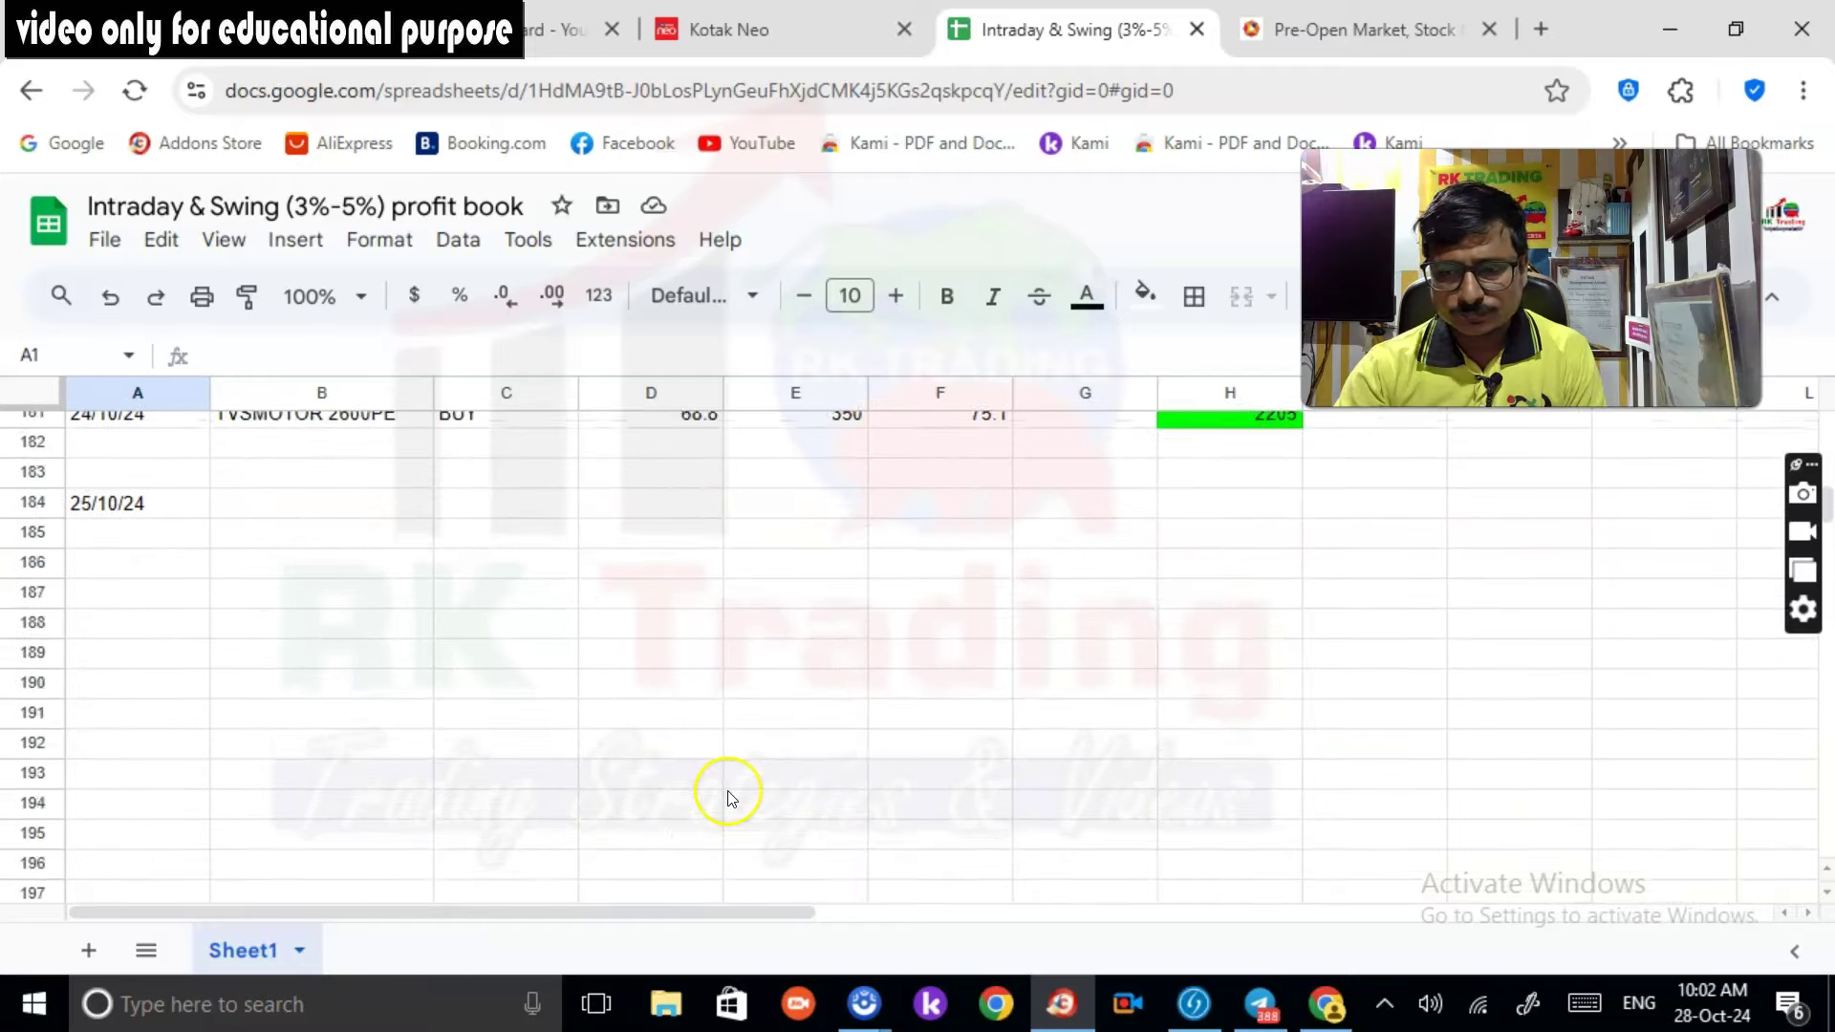
pyautogui.scroll(2, 402, 712)
pyautogui.doubleClick(92, 647)
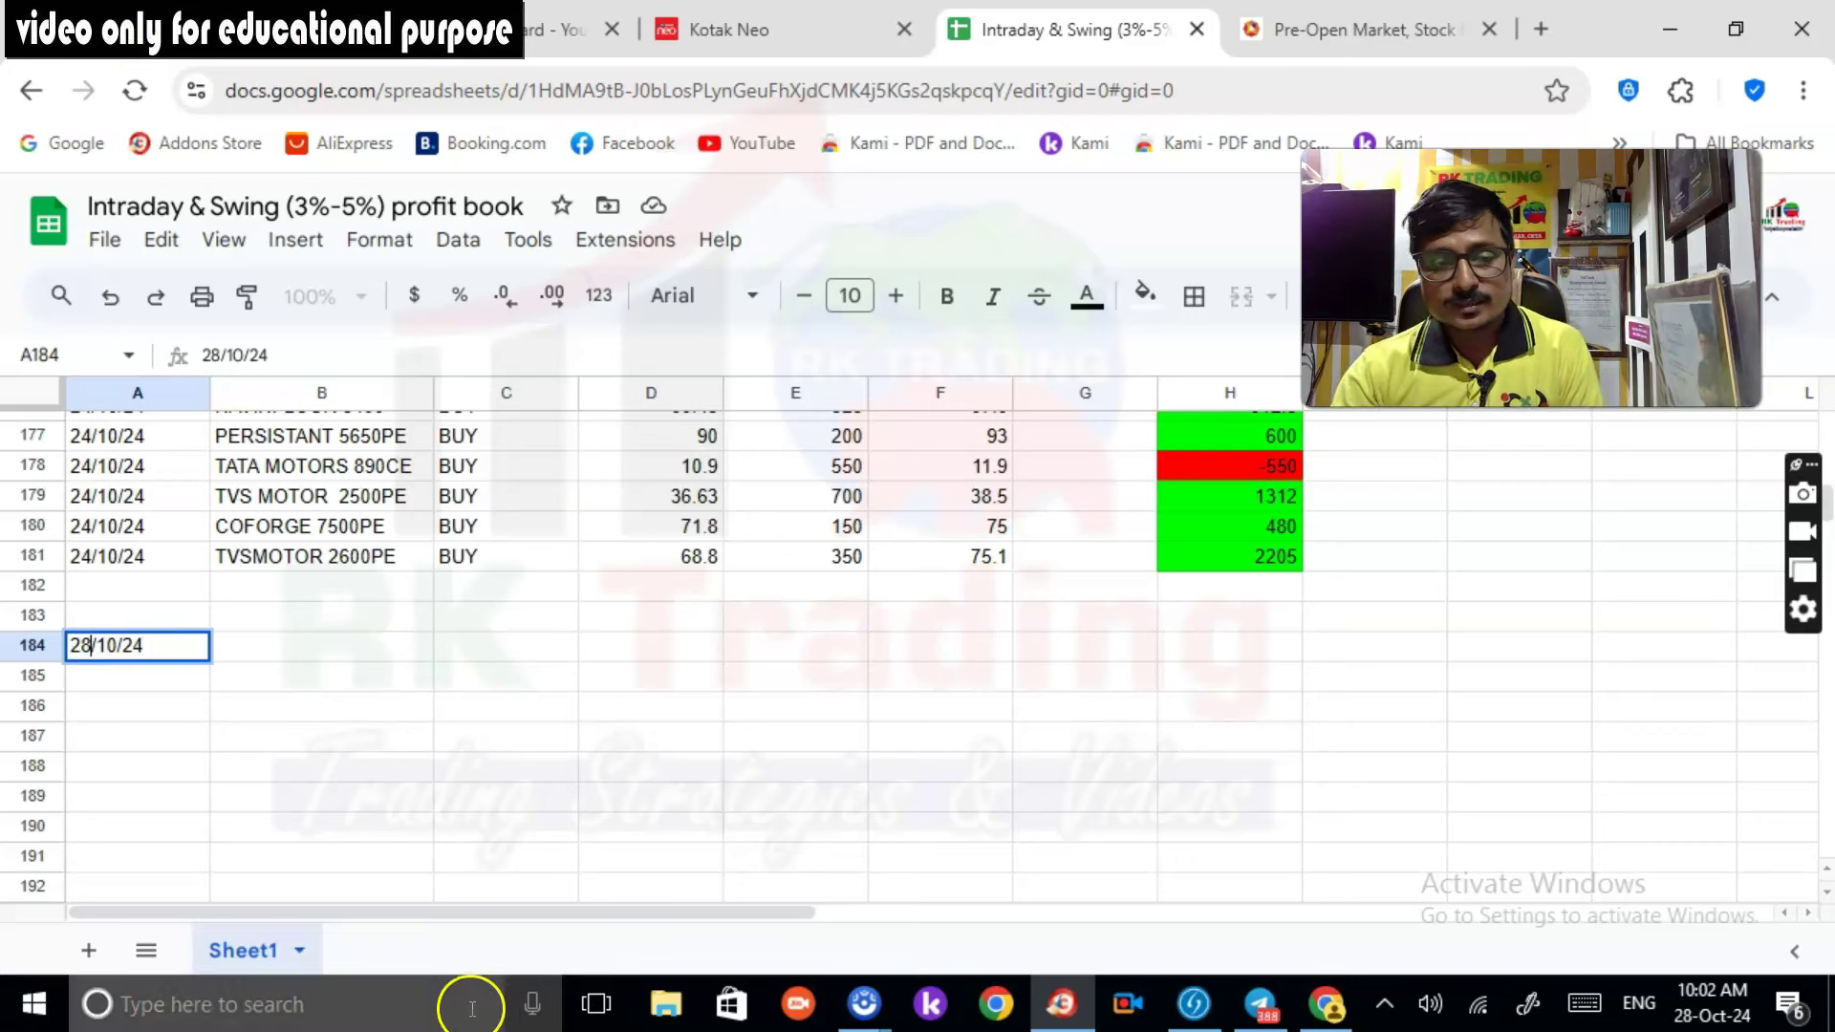
# Step: Enter MCX 6600PE in cell B184 and BUY in cell C184
pyautogui.click(325, 642)
pyautogui.write('mcx')
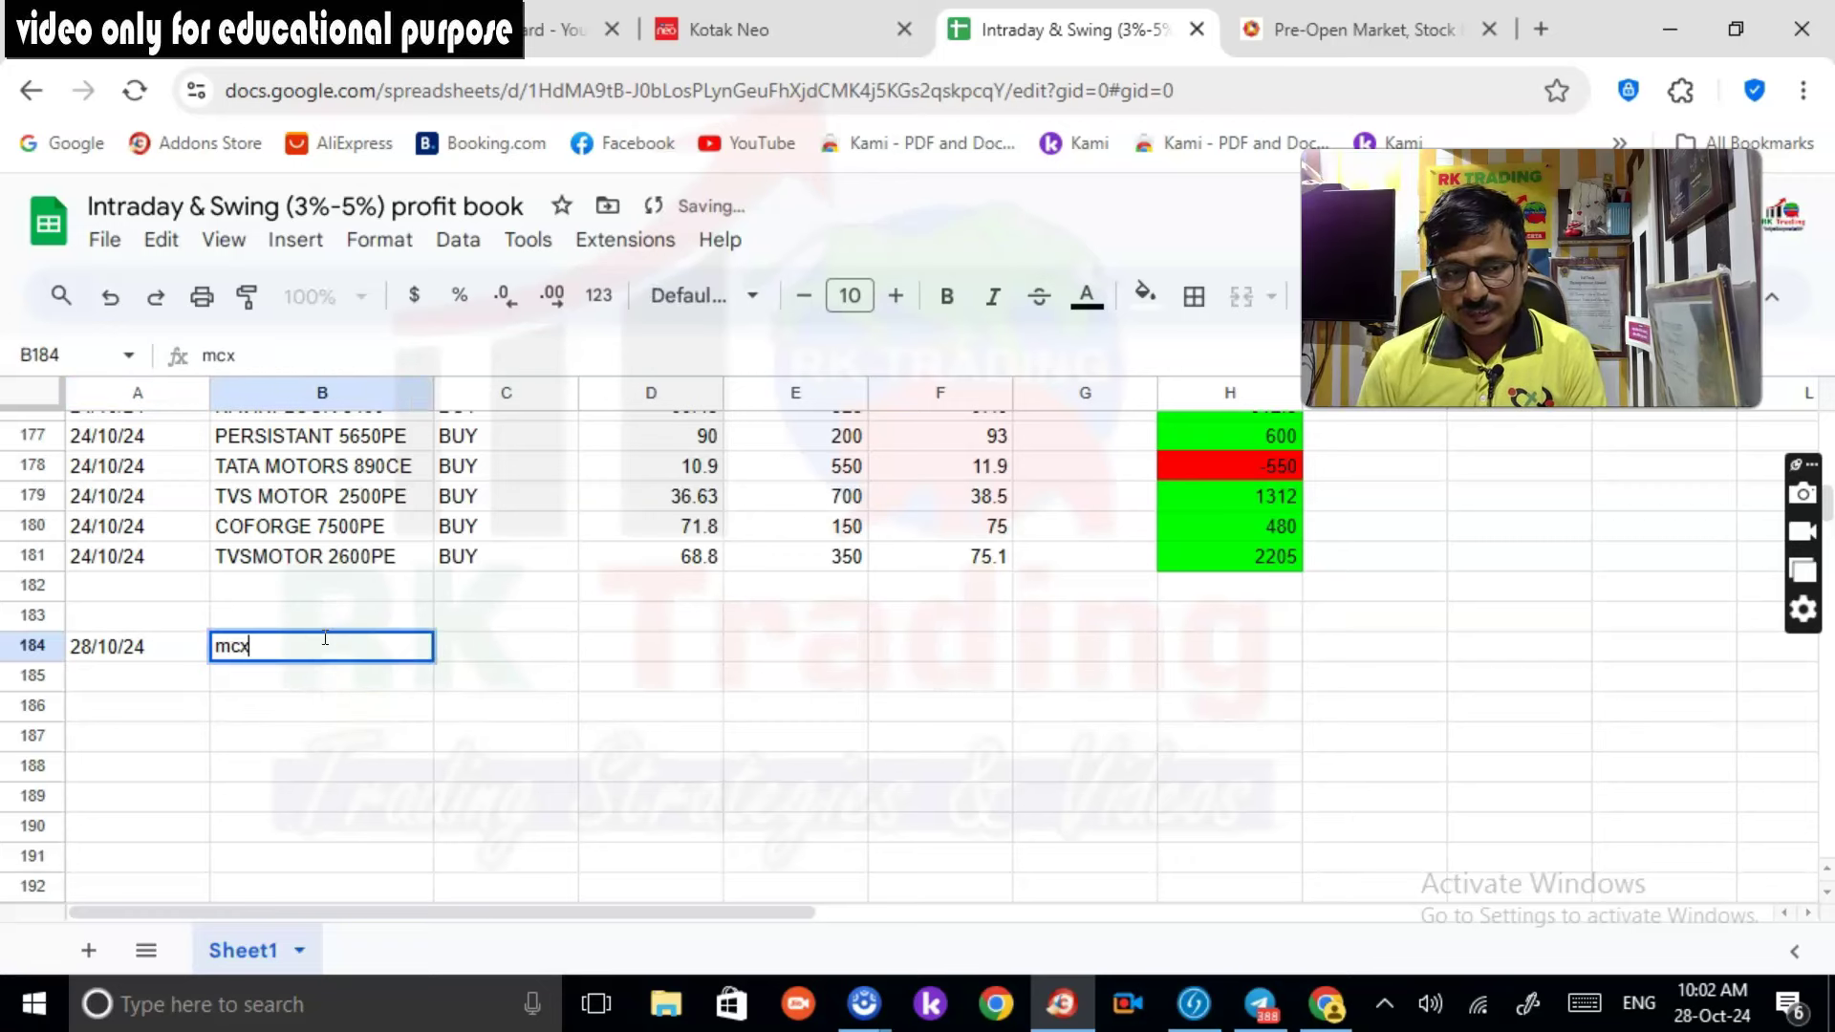
pyautogui.write('MCX 6600PE')
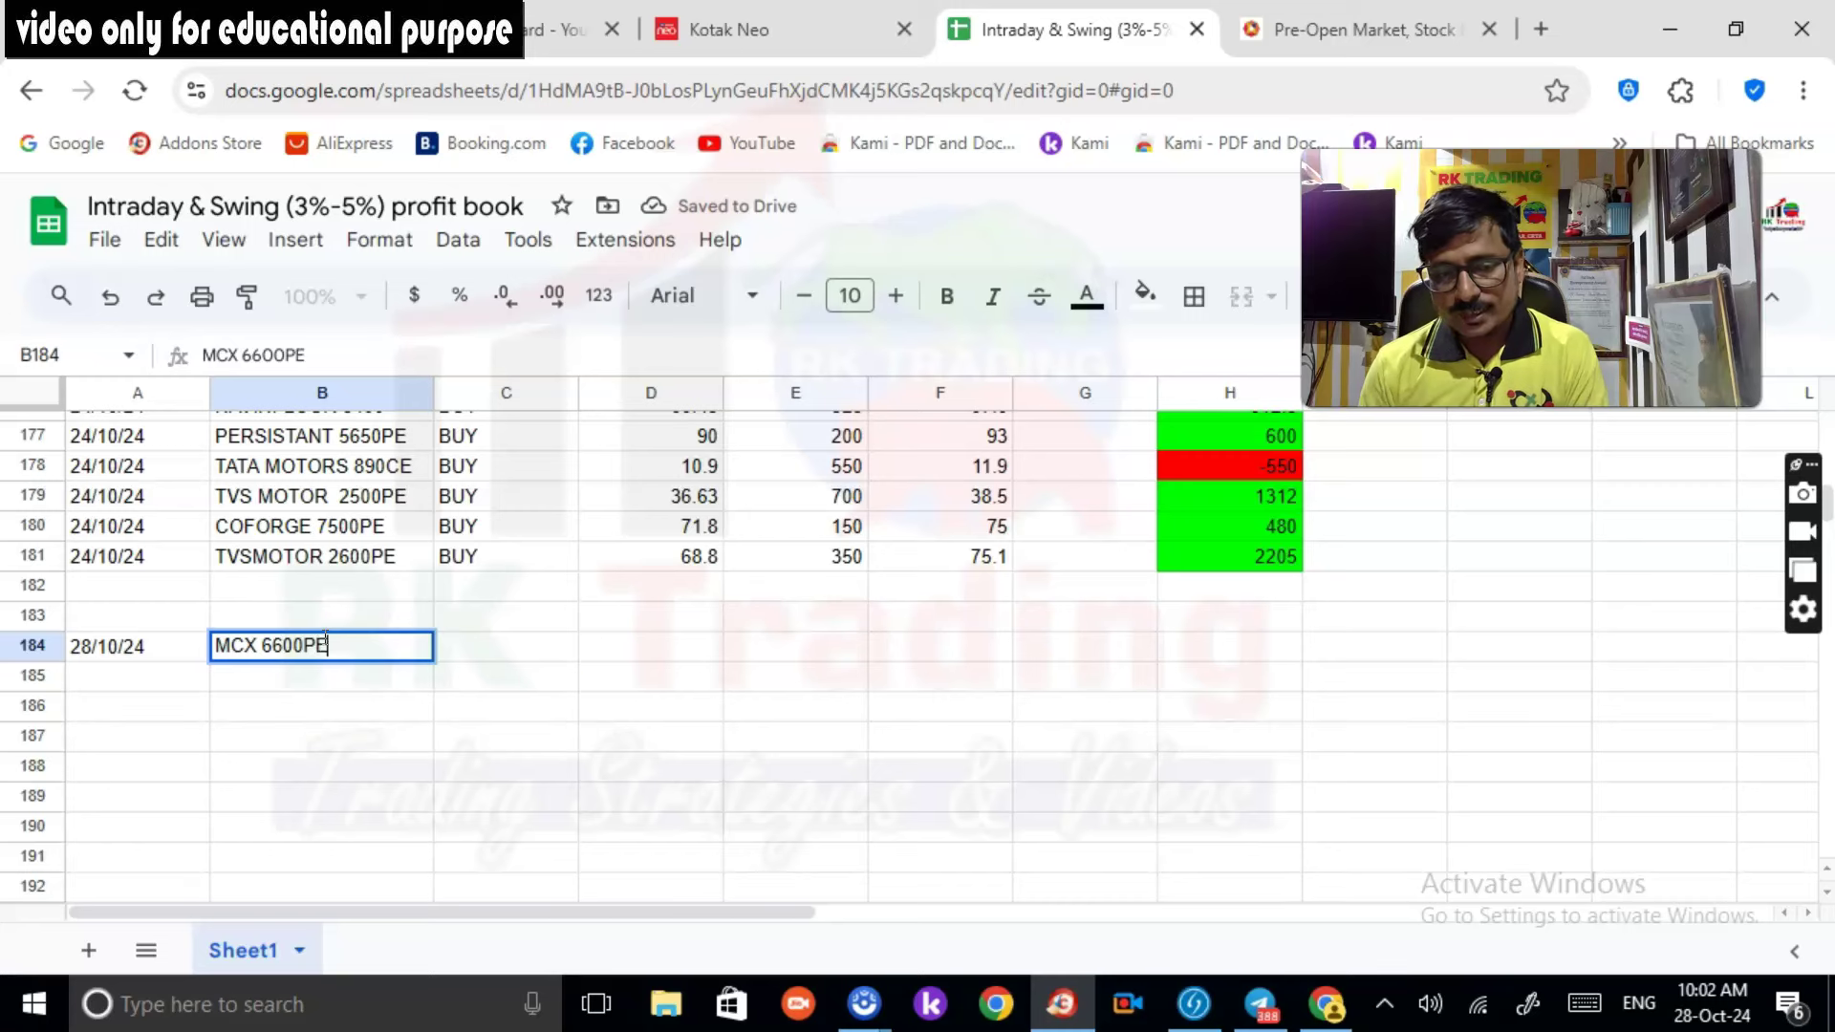
pyautogui.press('Tab')
pyautogui.write('BUY')
pyautogui.press('Tab')
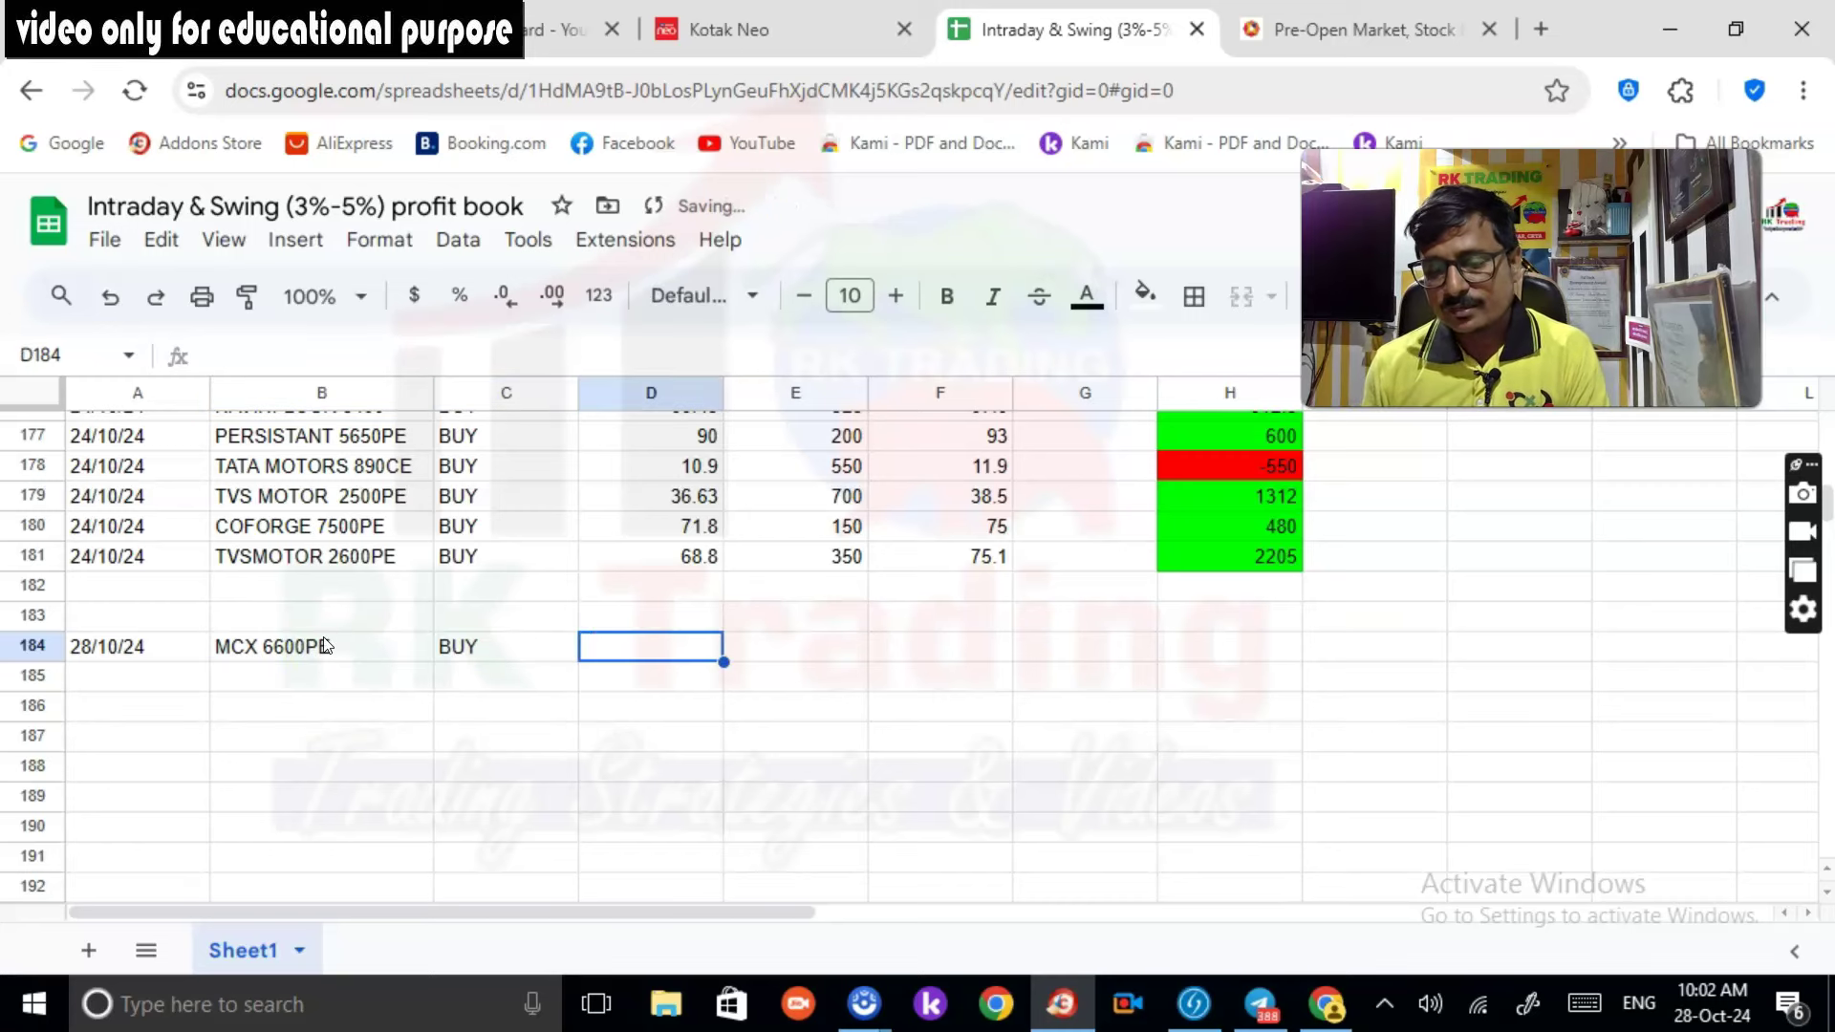
# Step: Fill row 184 with buy price 66, quantity 200 and sell price 76.05
pyautogui.write('66')
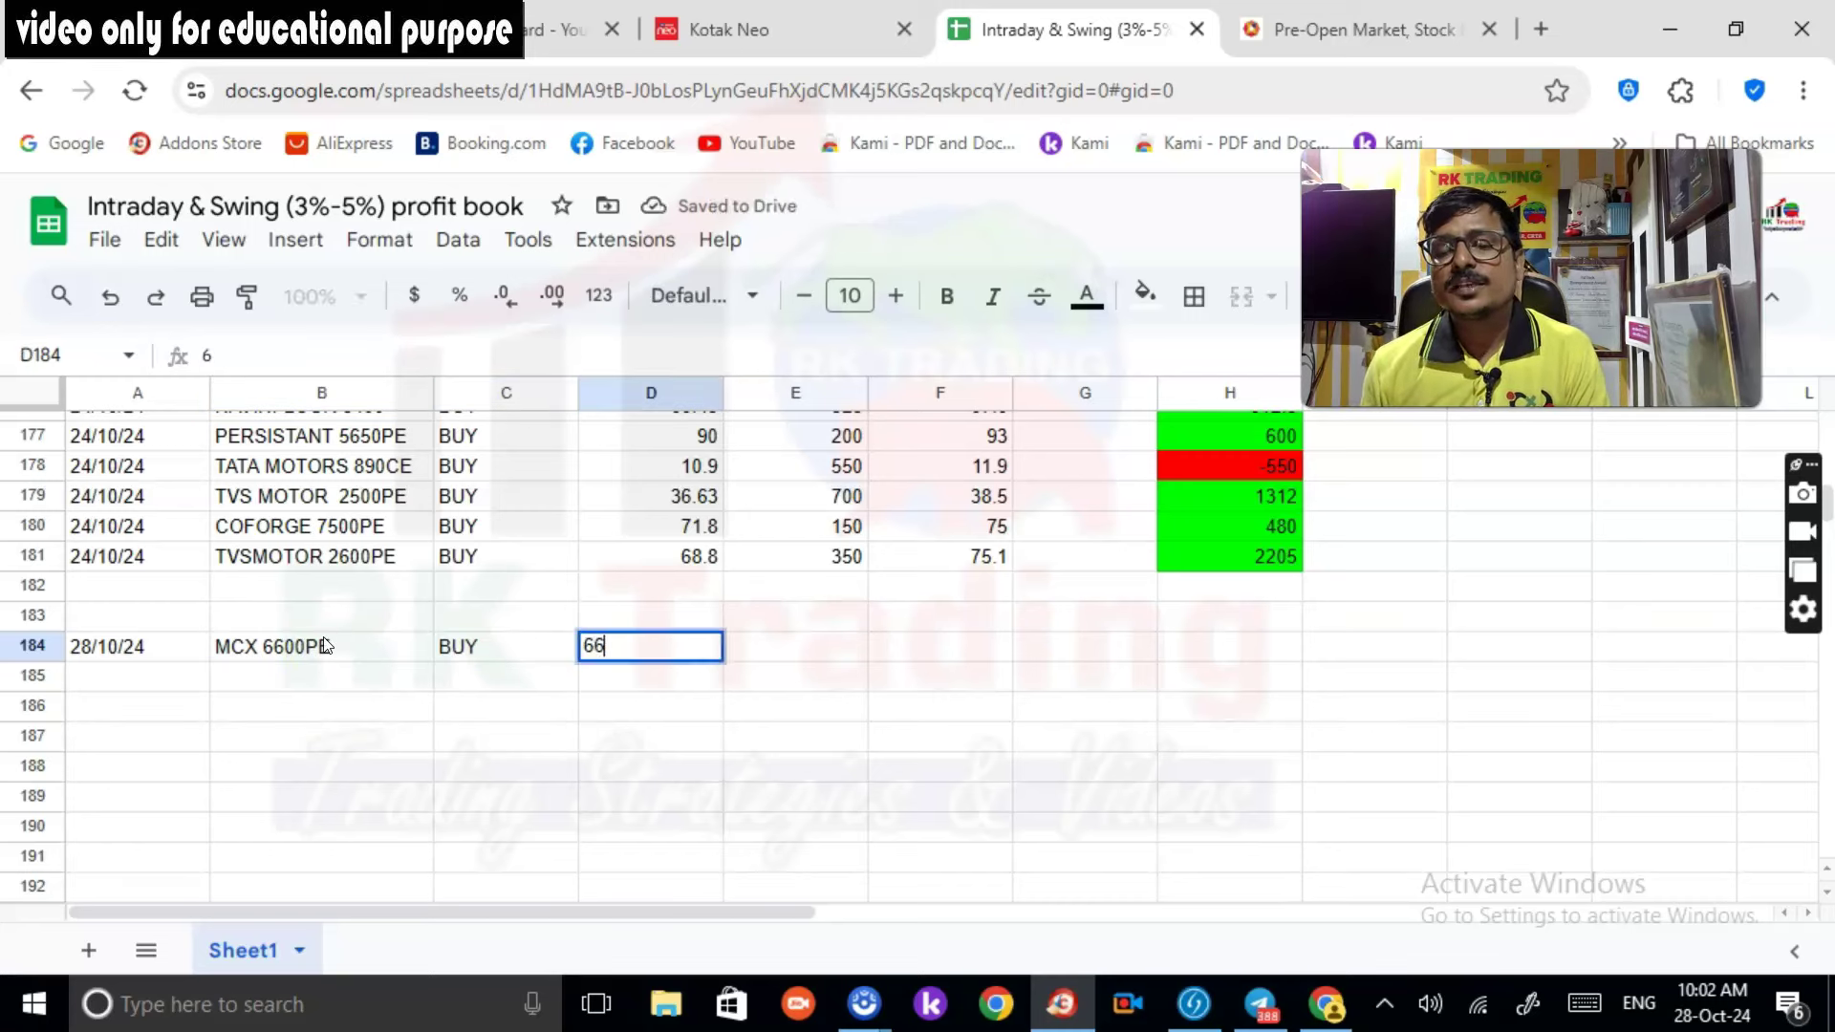
pyautogui.press('Tab')
pyautogui.write('200')
pyautogui.press('Tab')
pyautogui.write('76.65')
pyautogui.press('Tab')
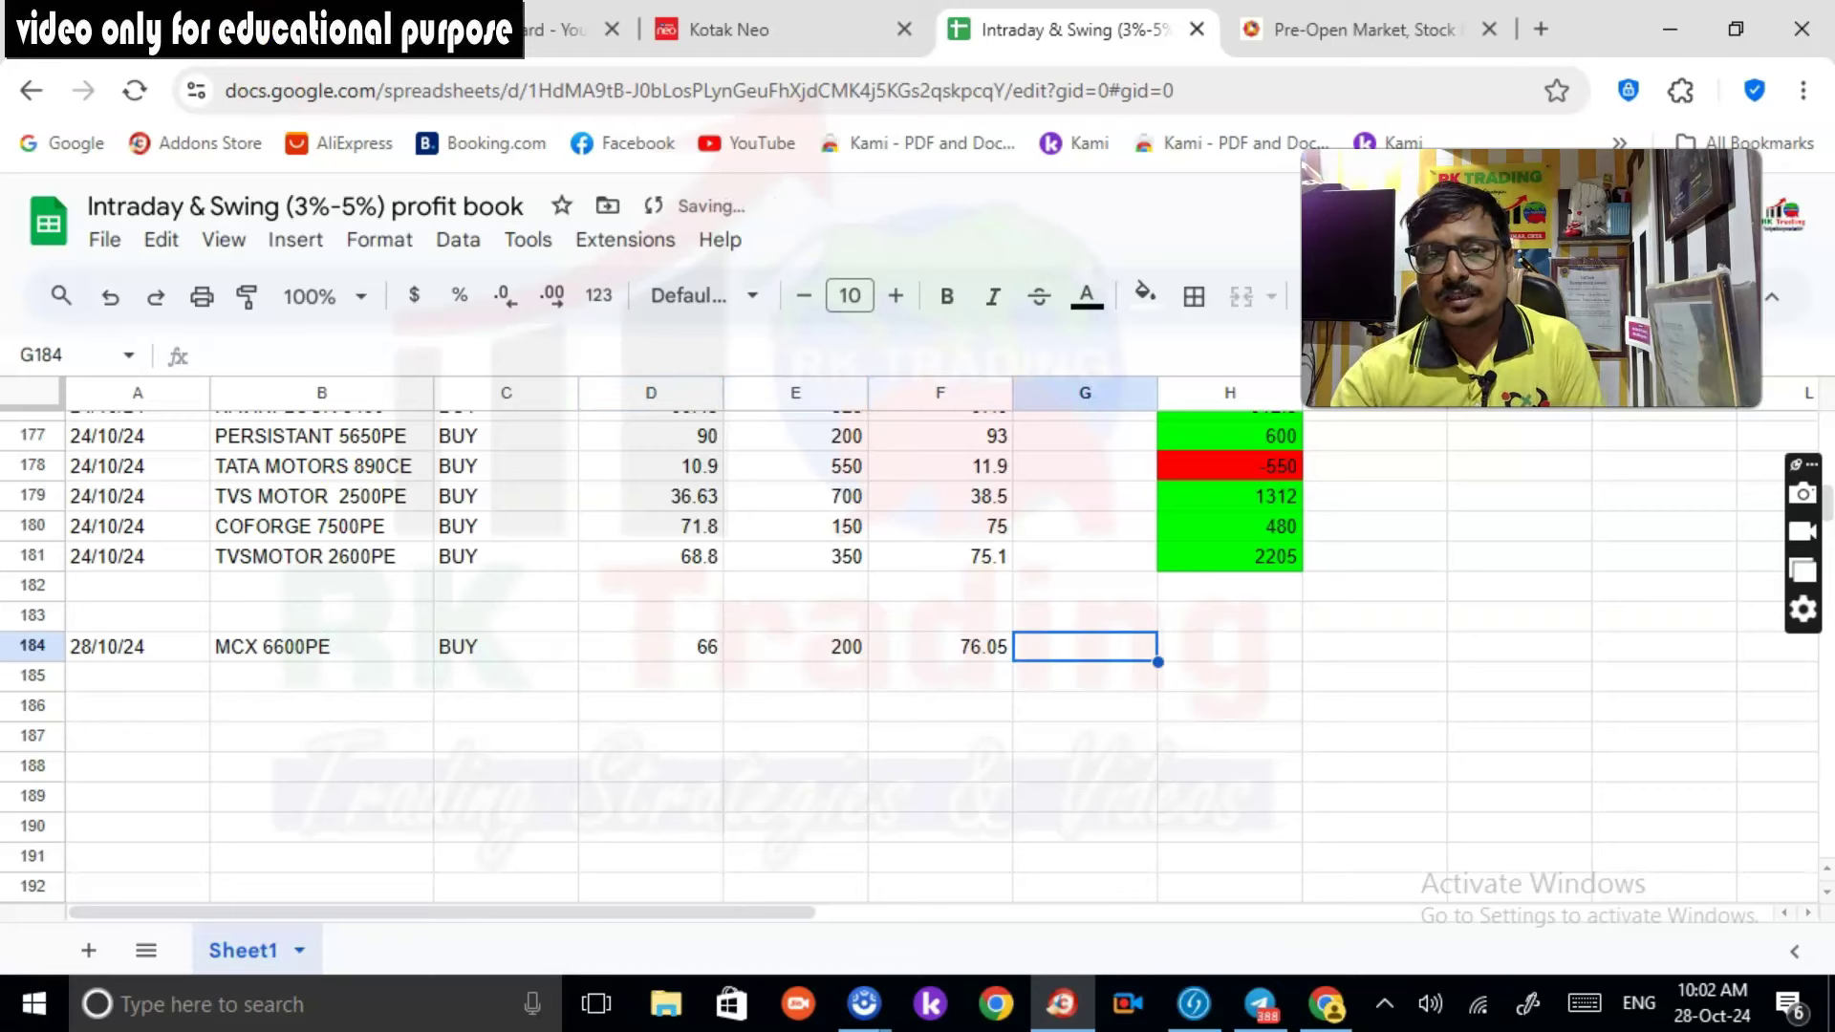
# Step: Check the MCX put position in Kotak Neo, correct the sell price in F184 to 76.65 and enter profit 2130 in H184
pyautogui.click(764, 30)
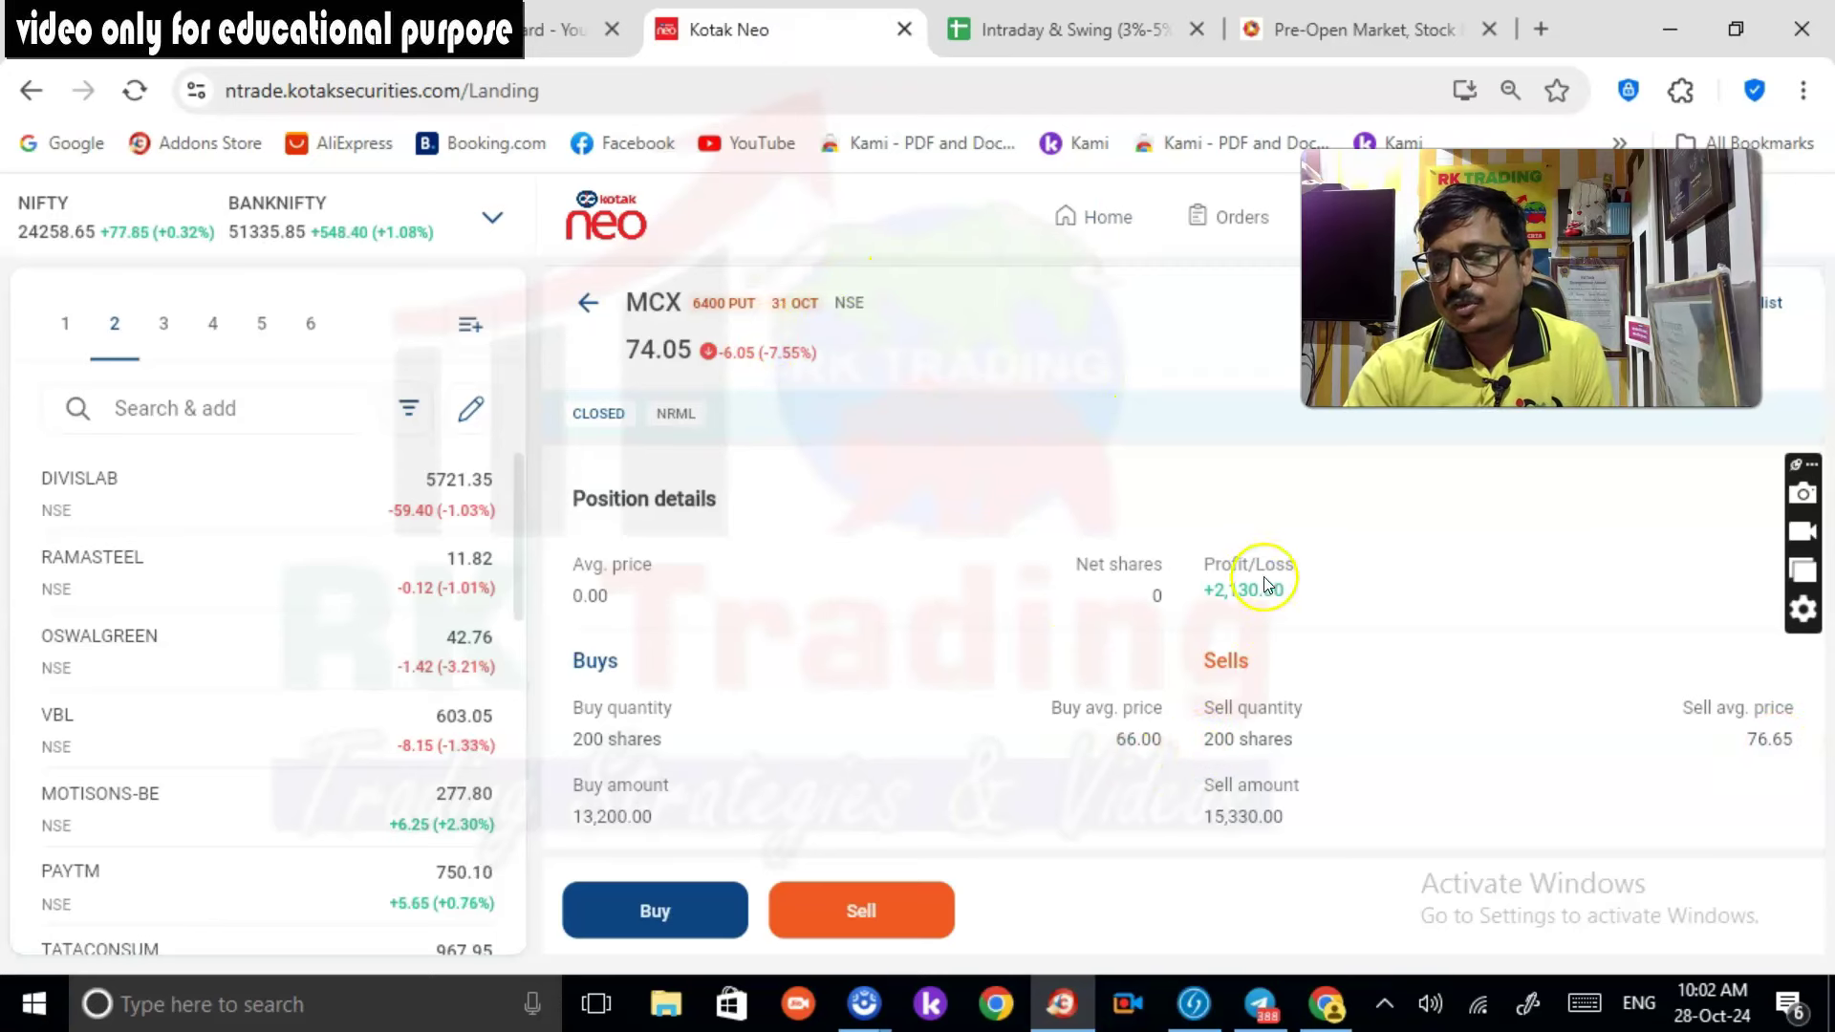
pyautogui.click(1086, 28)
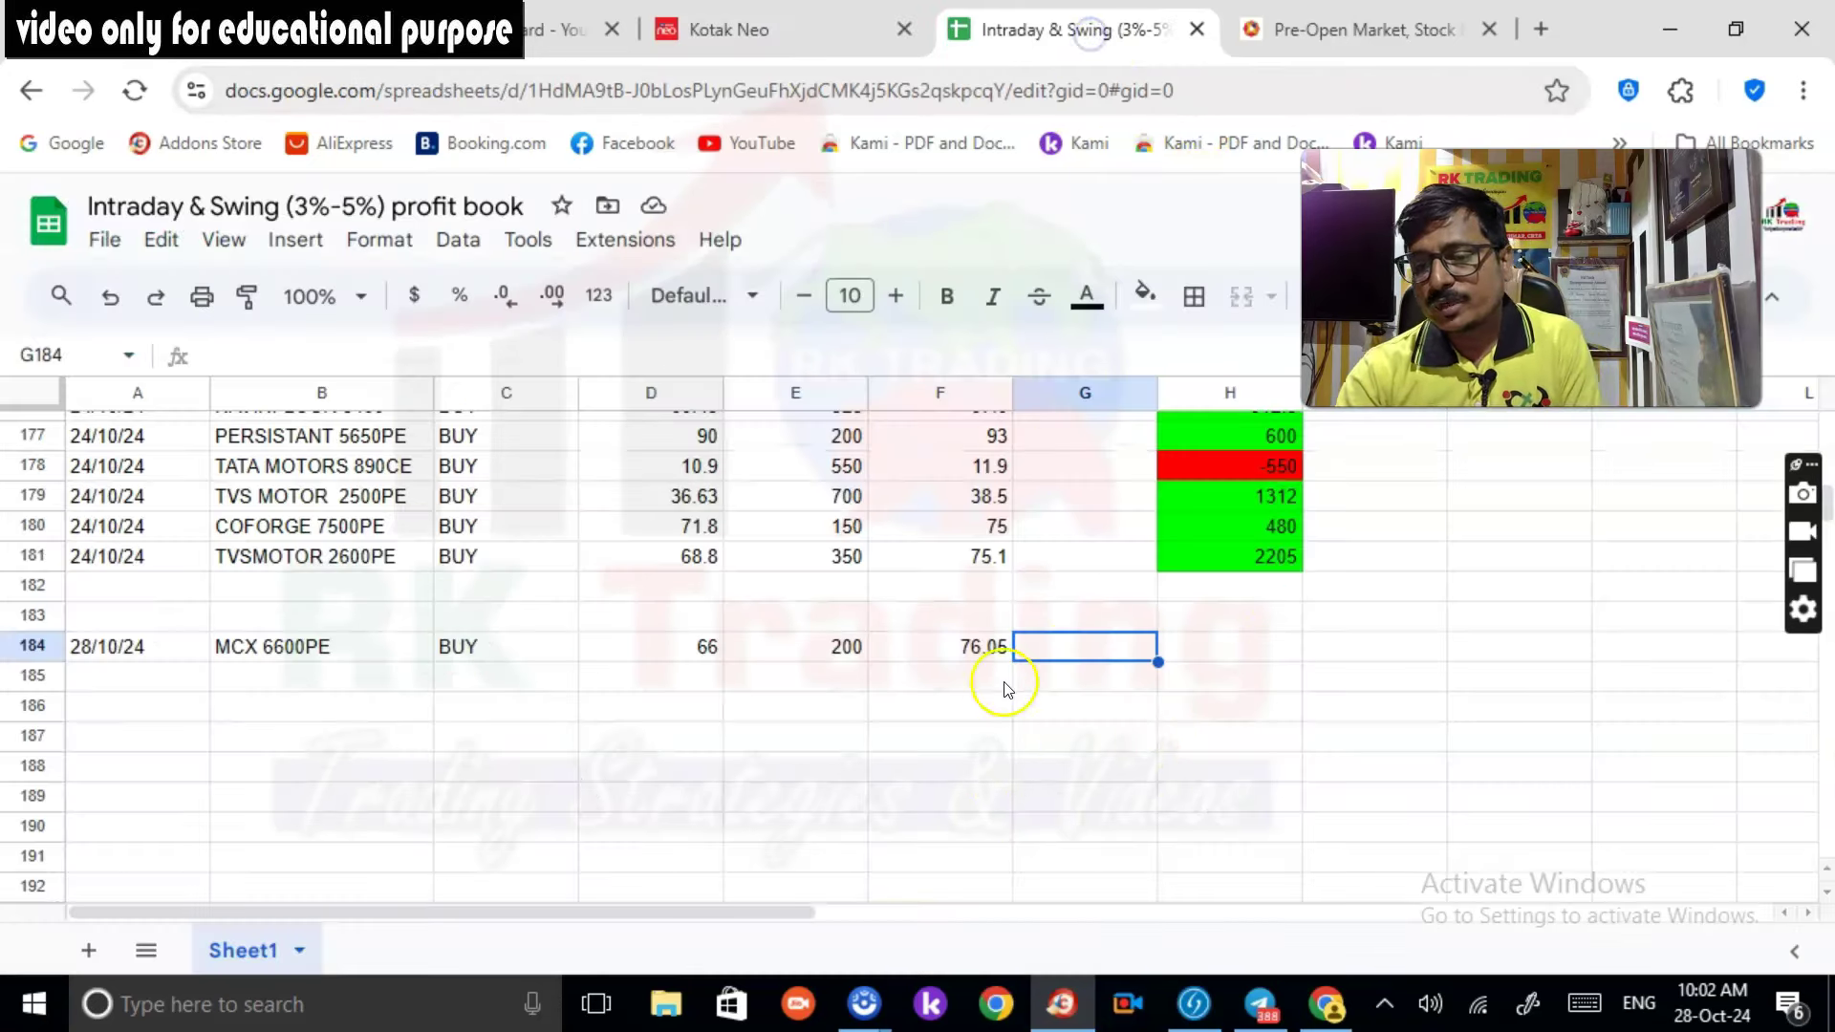
pyautogui.click(994, 647)
pyautogui.write('76.6')
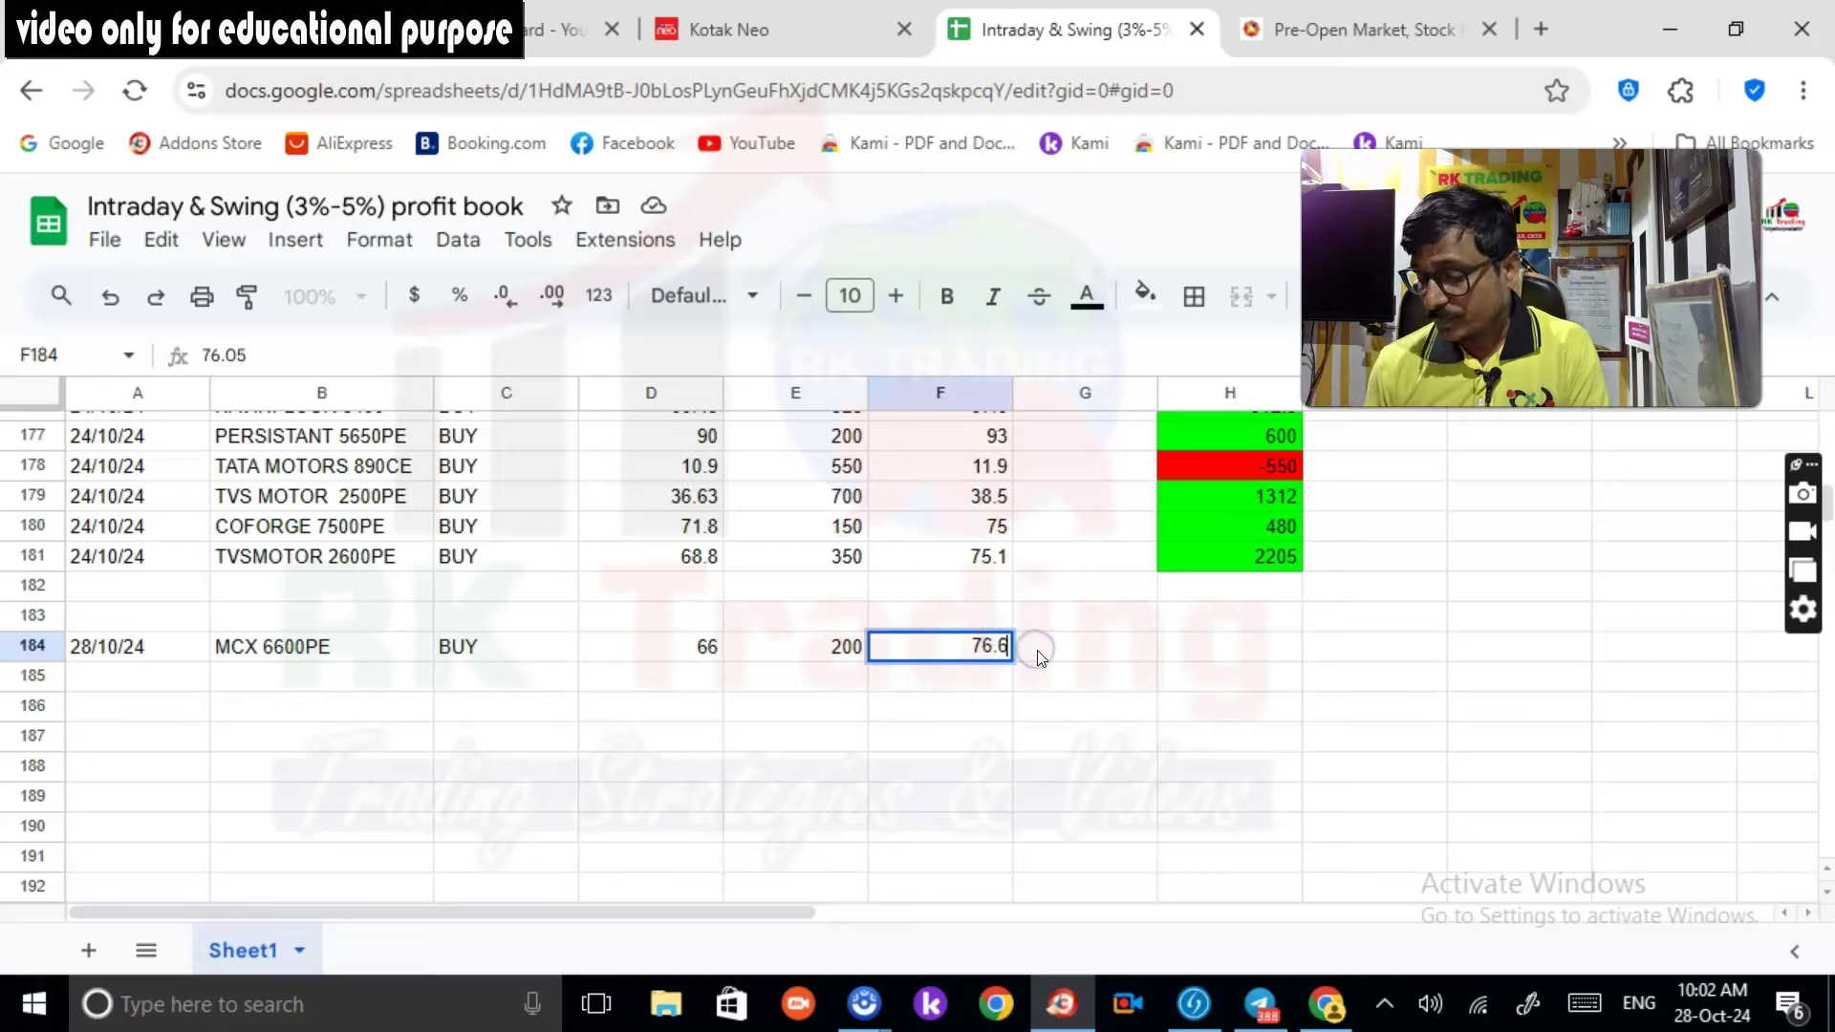
pyautogui.write('5')
pyautogui.press('Tab')
pyautogui.press('Tab')
pyautogui.write('21')
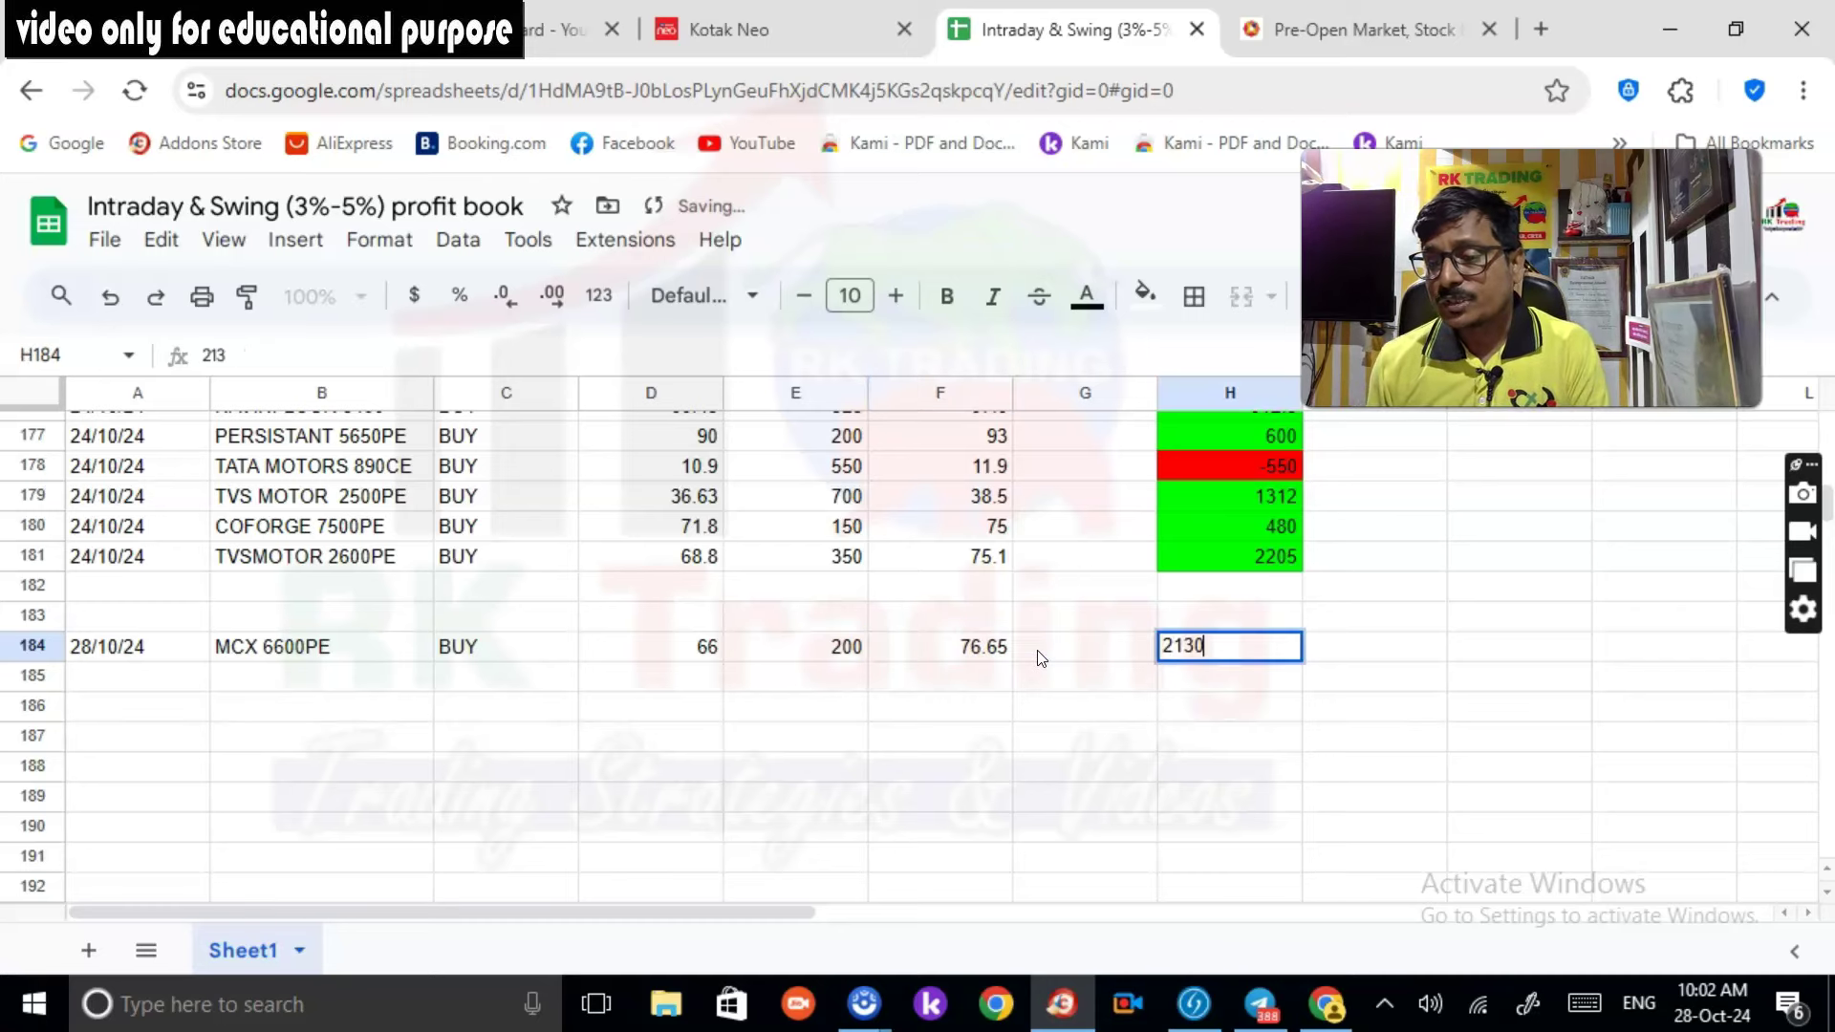
# Step: Enter the date 25/10/24 in cell A185 for the next trade
pyautogui.click(106, 685)
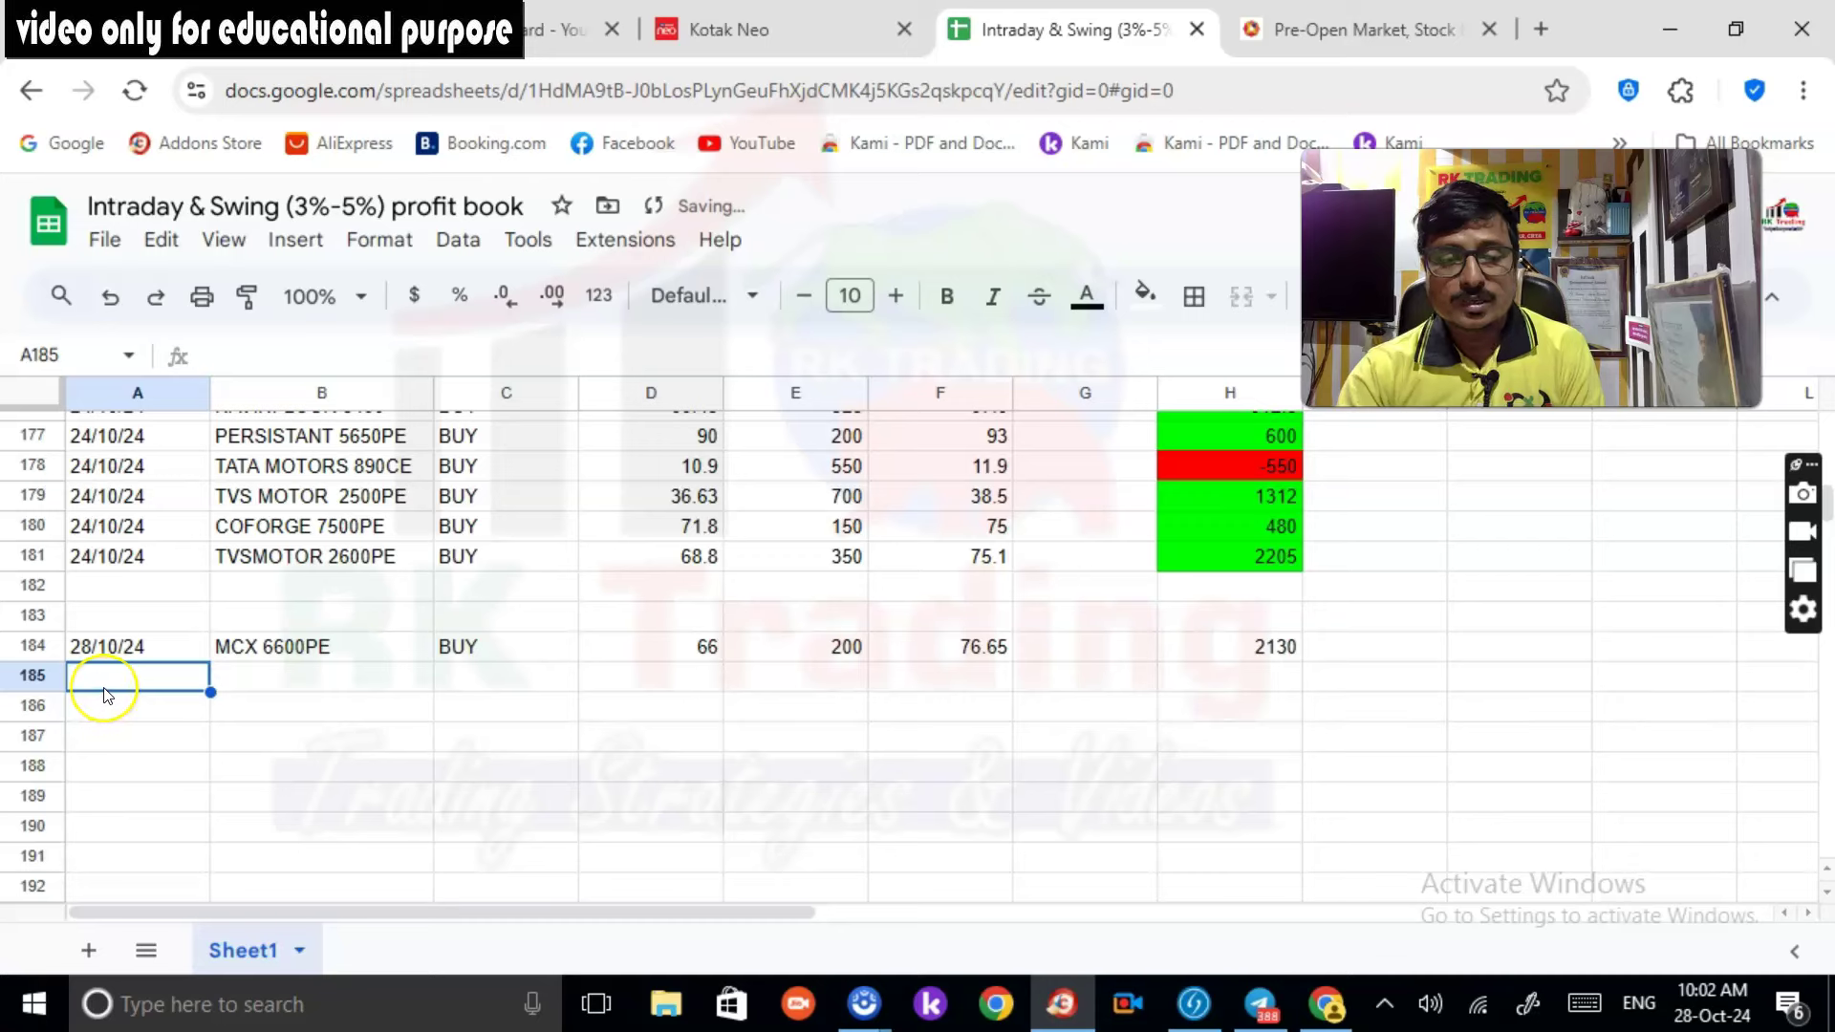
pyautogui.write('25/10/')
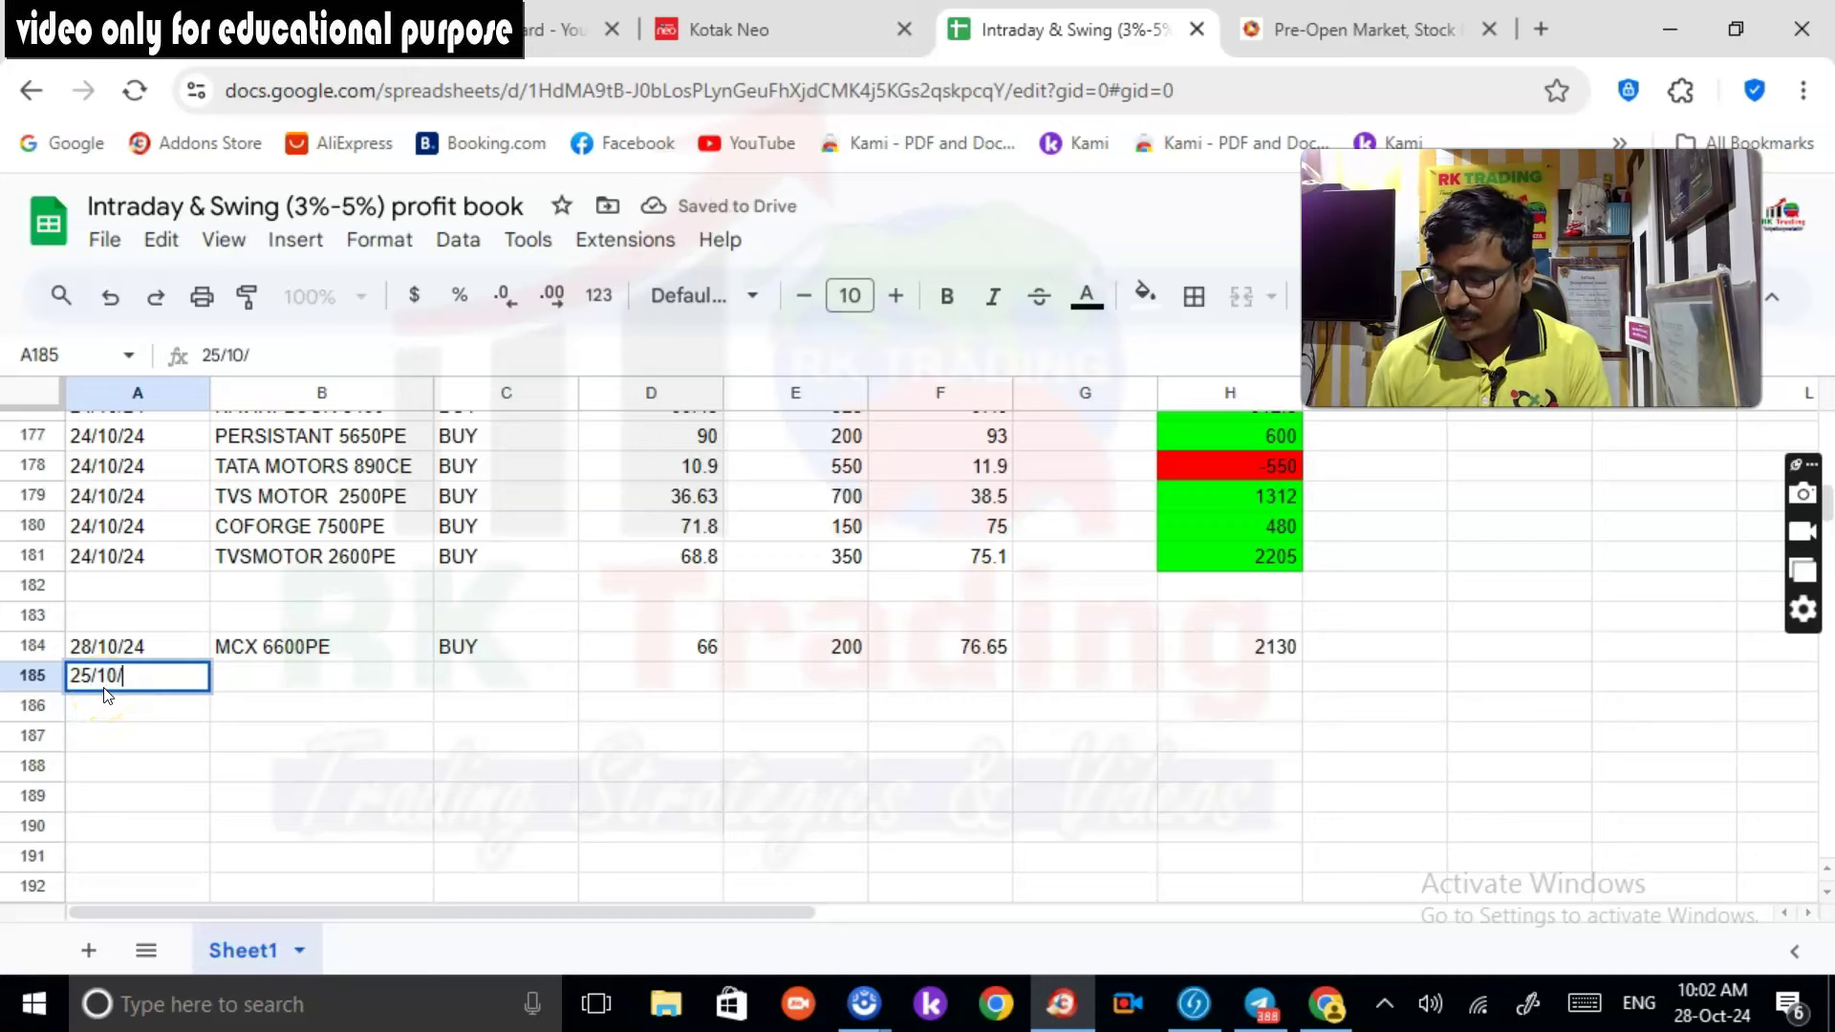
pyautogui.write('24')
pyautogui.press('Tab')
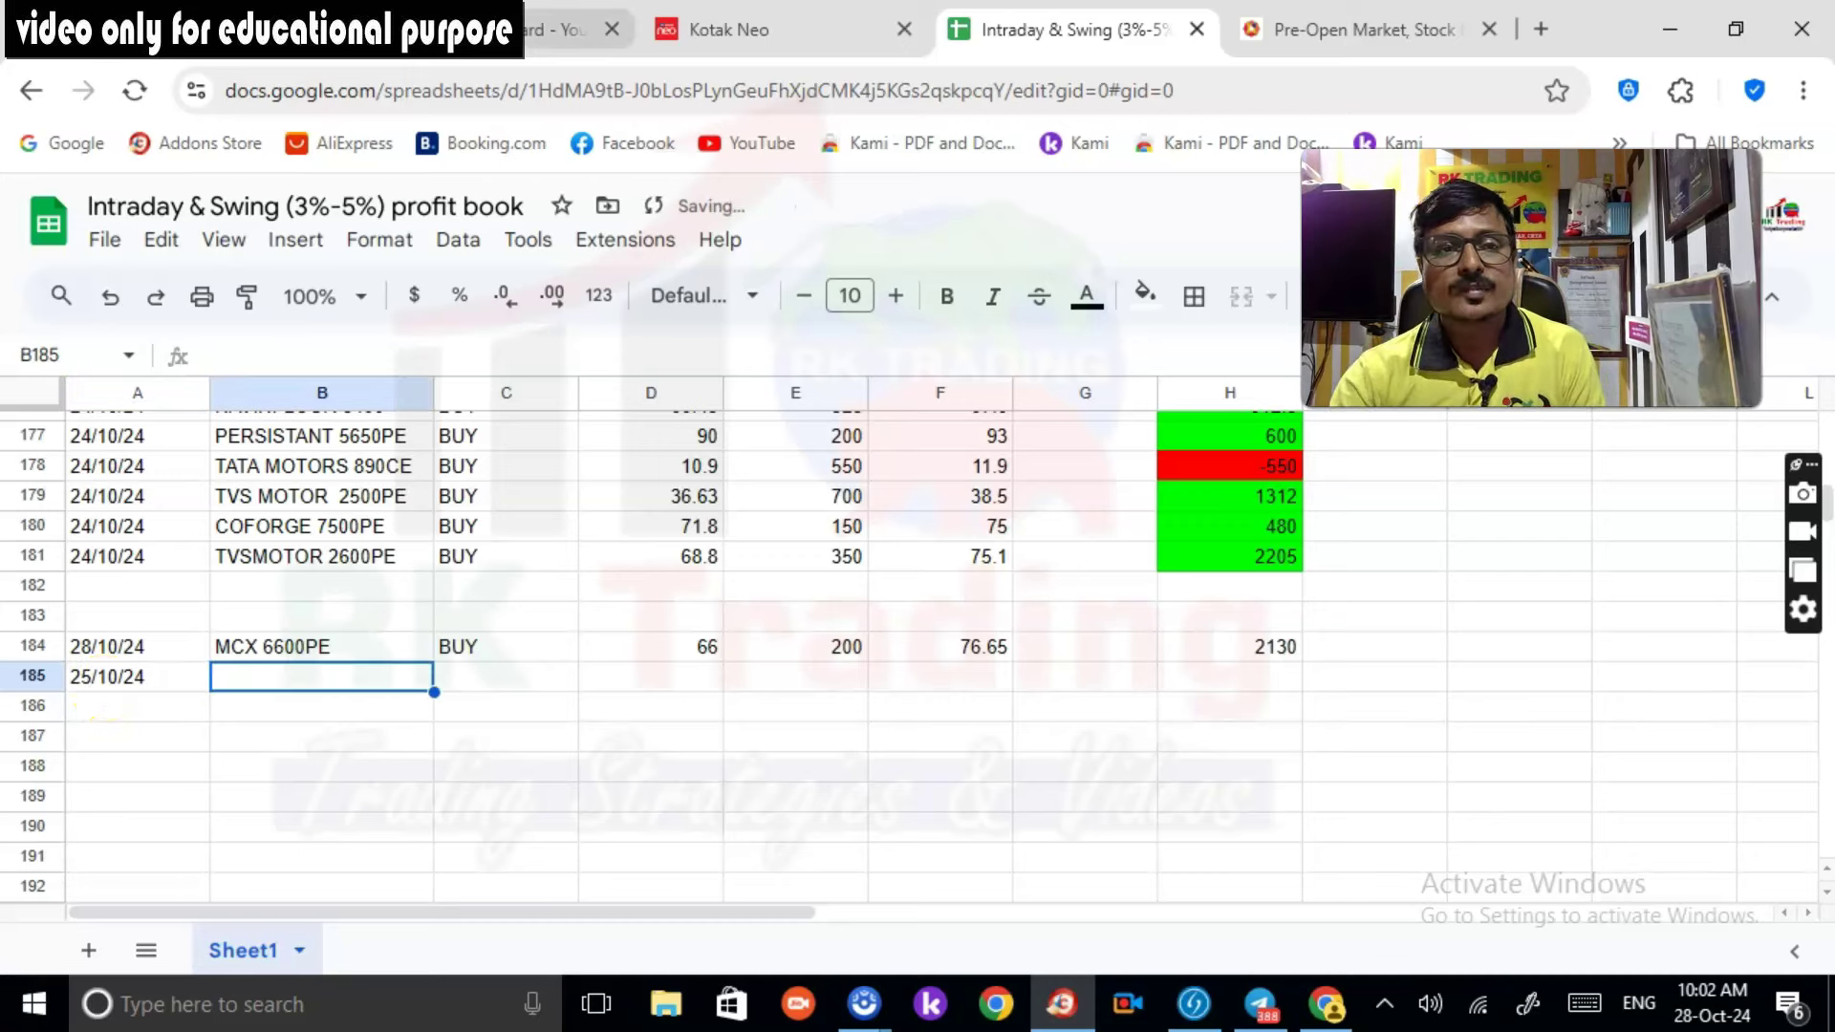
# Step: Switch to Kotak Neo, return to the positions list and open the details of the MCX 6600 call
pyautogui.click(788, 39)
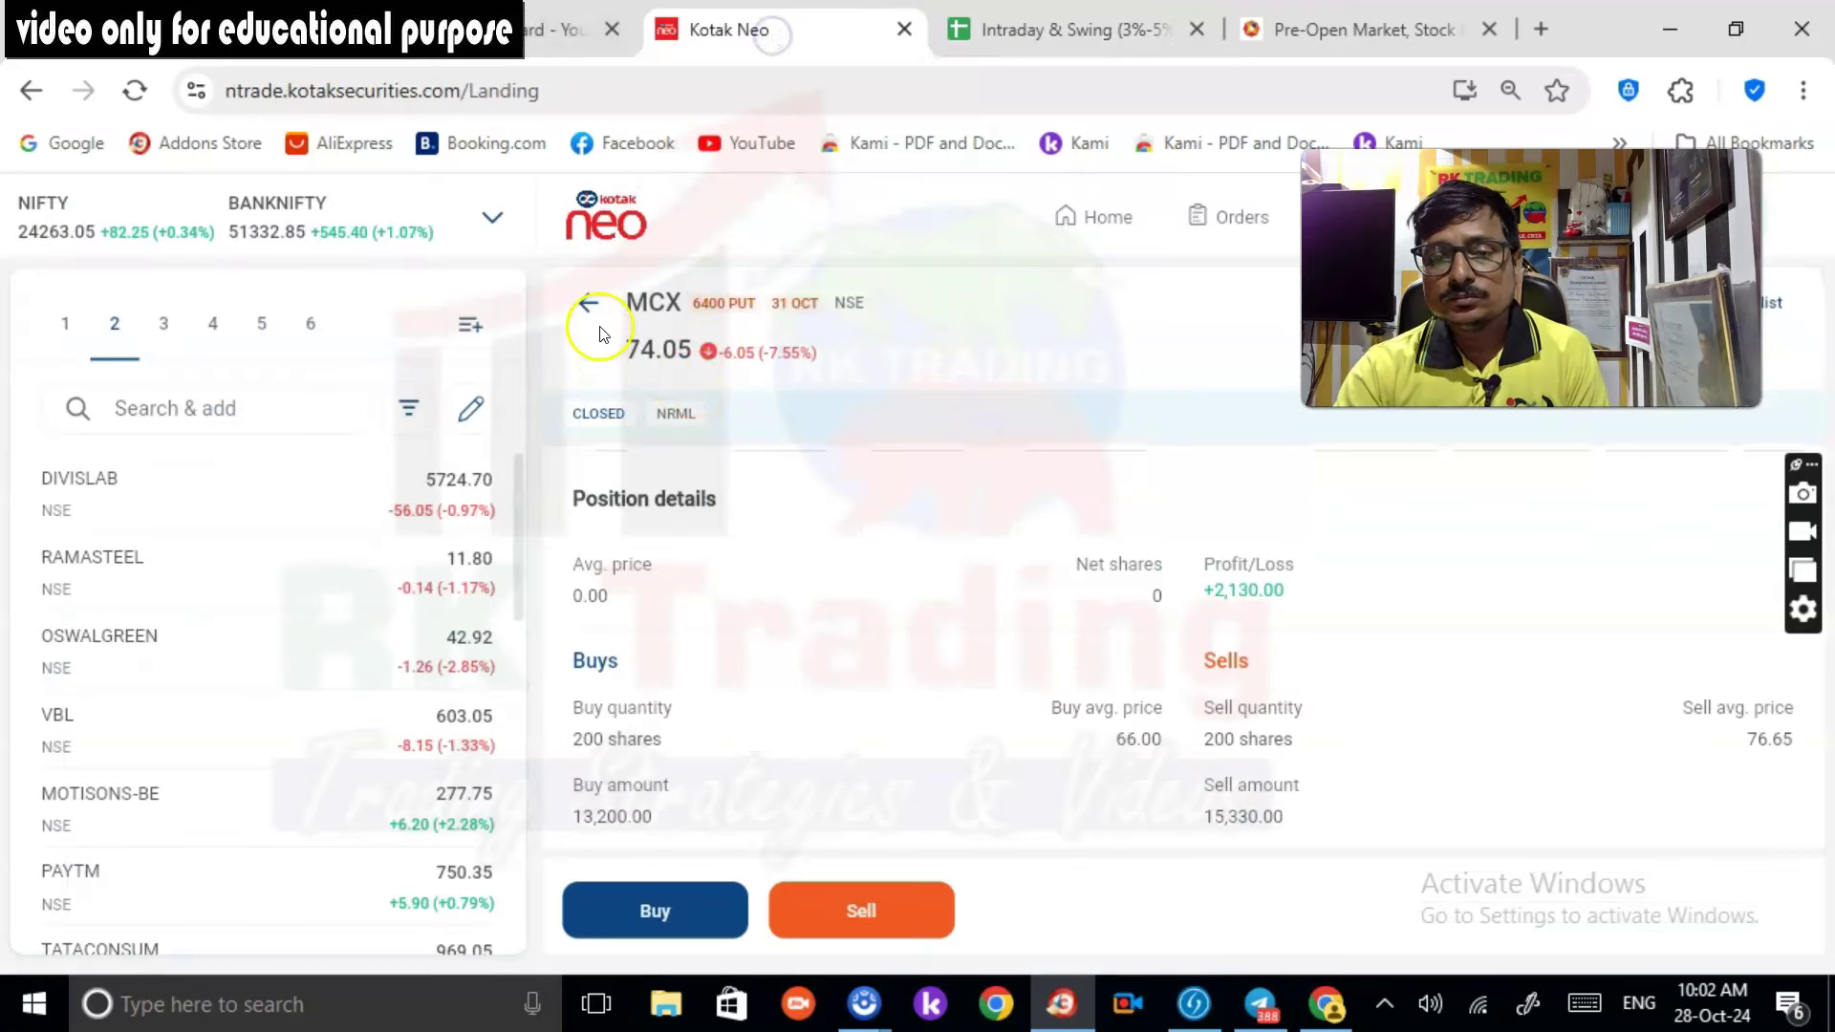
pyautogui.click(588, 301)
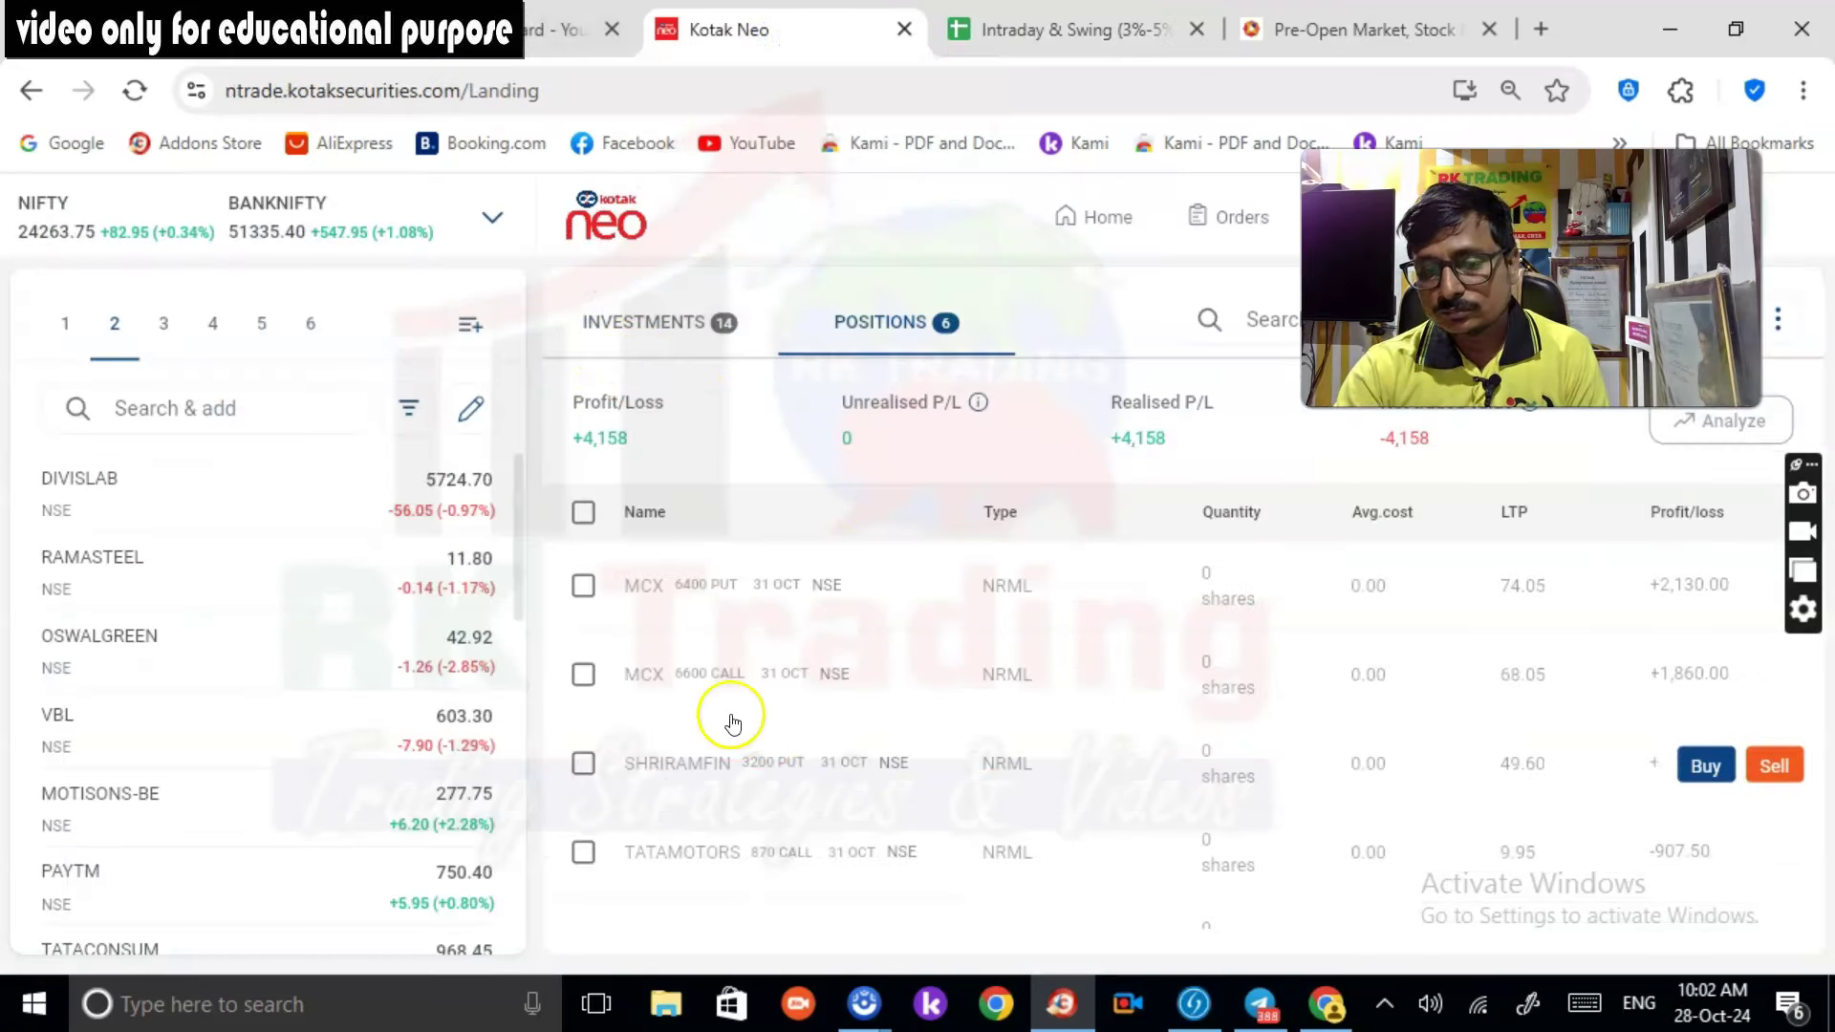
pyautogui.click(732, 694)
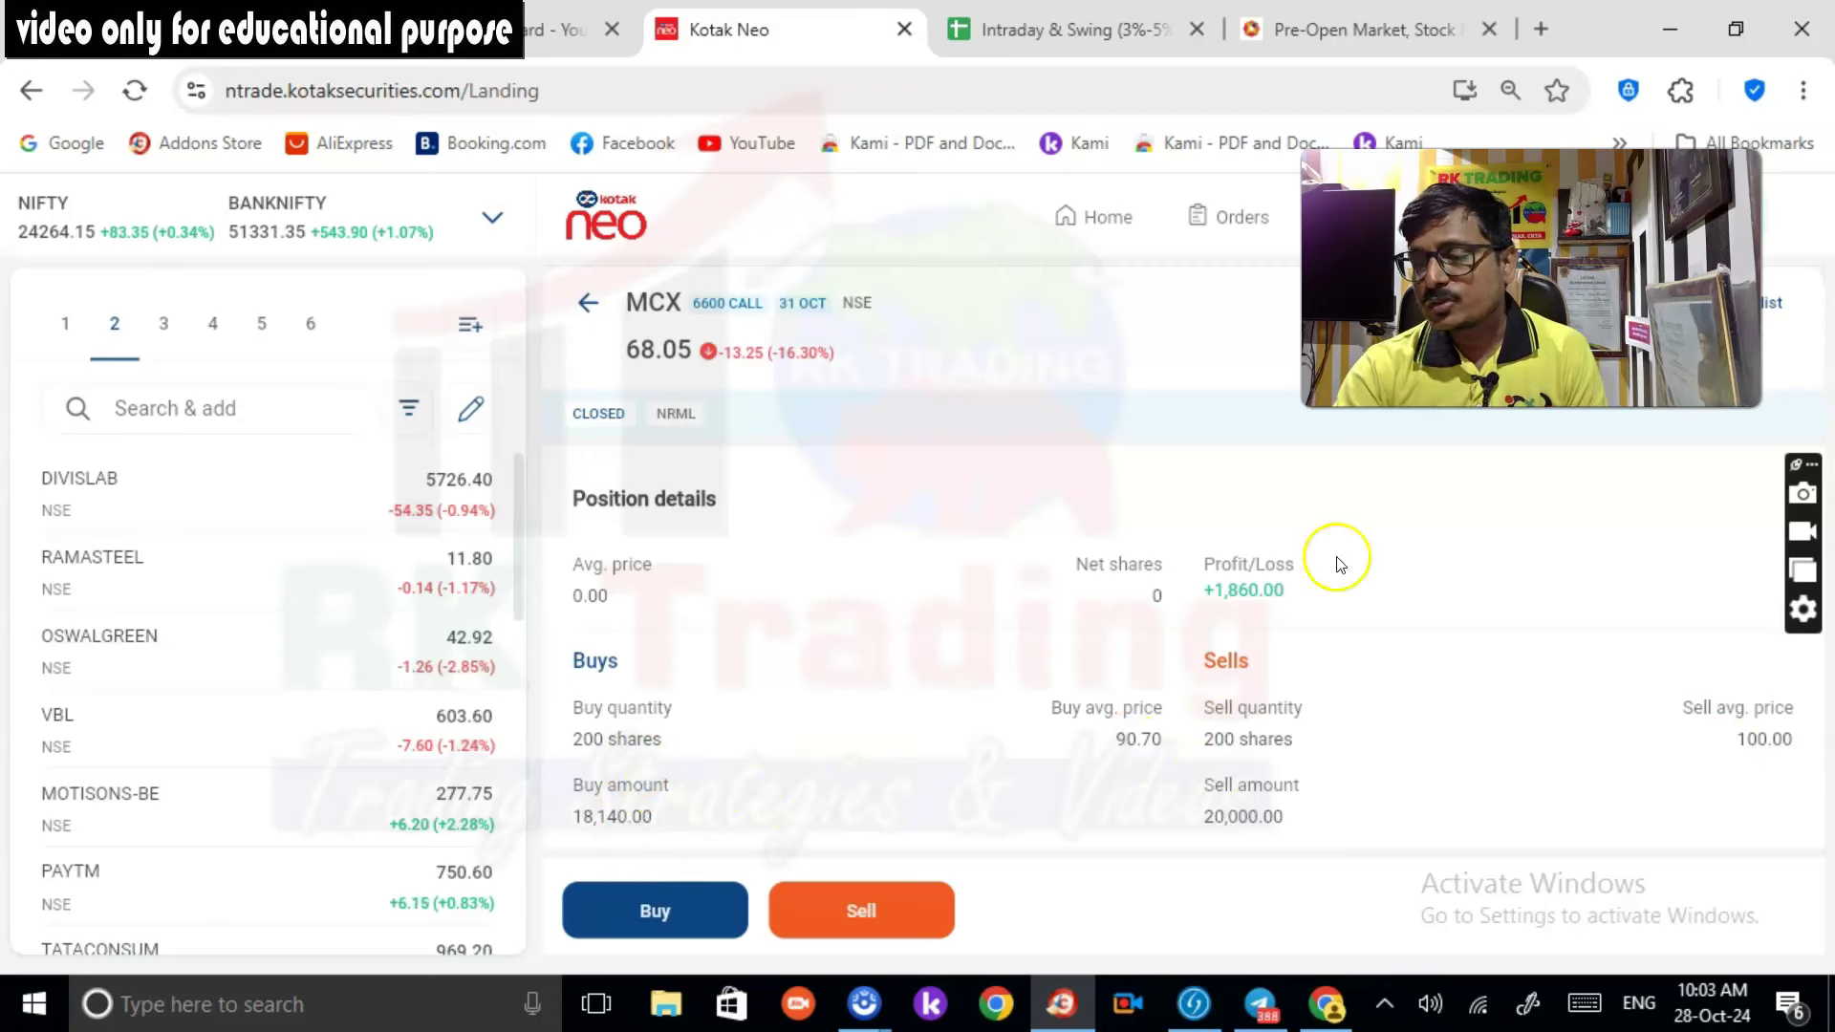
# Step: Enter MCX 6600PE in cell B185, check the positions in Kotak Neo and correct the trade name in B184 to MCX 6400PE
pyautogui.click(1092, 38)
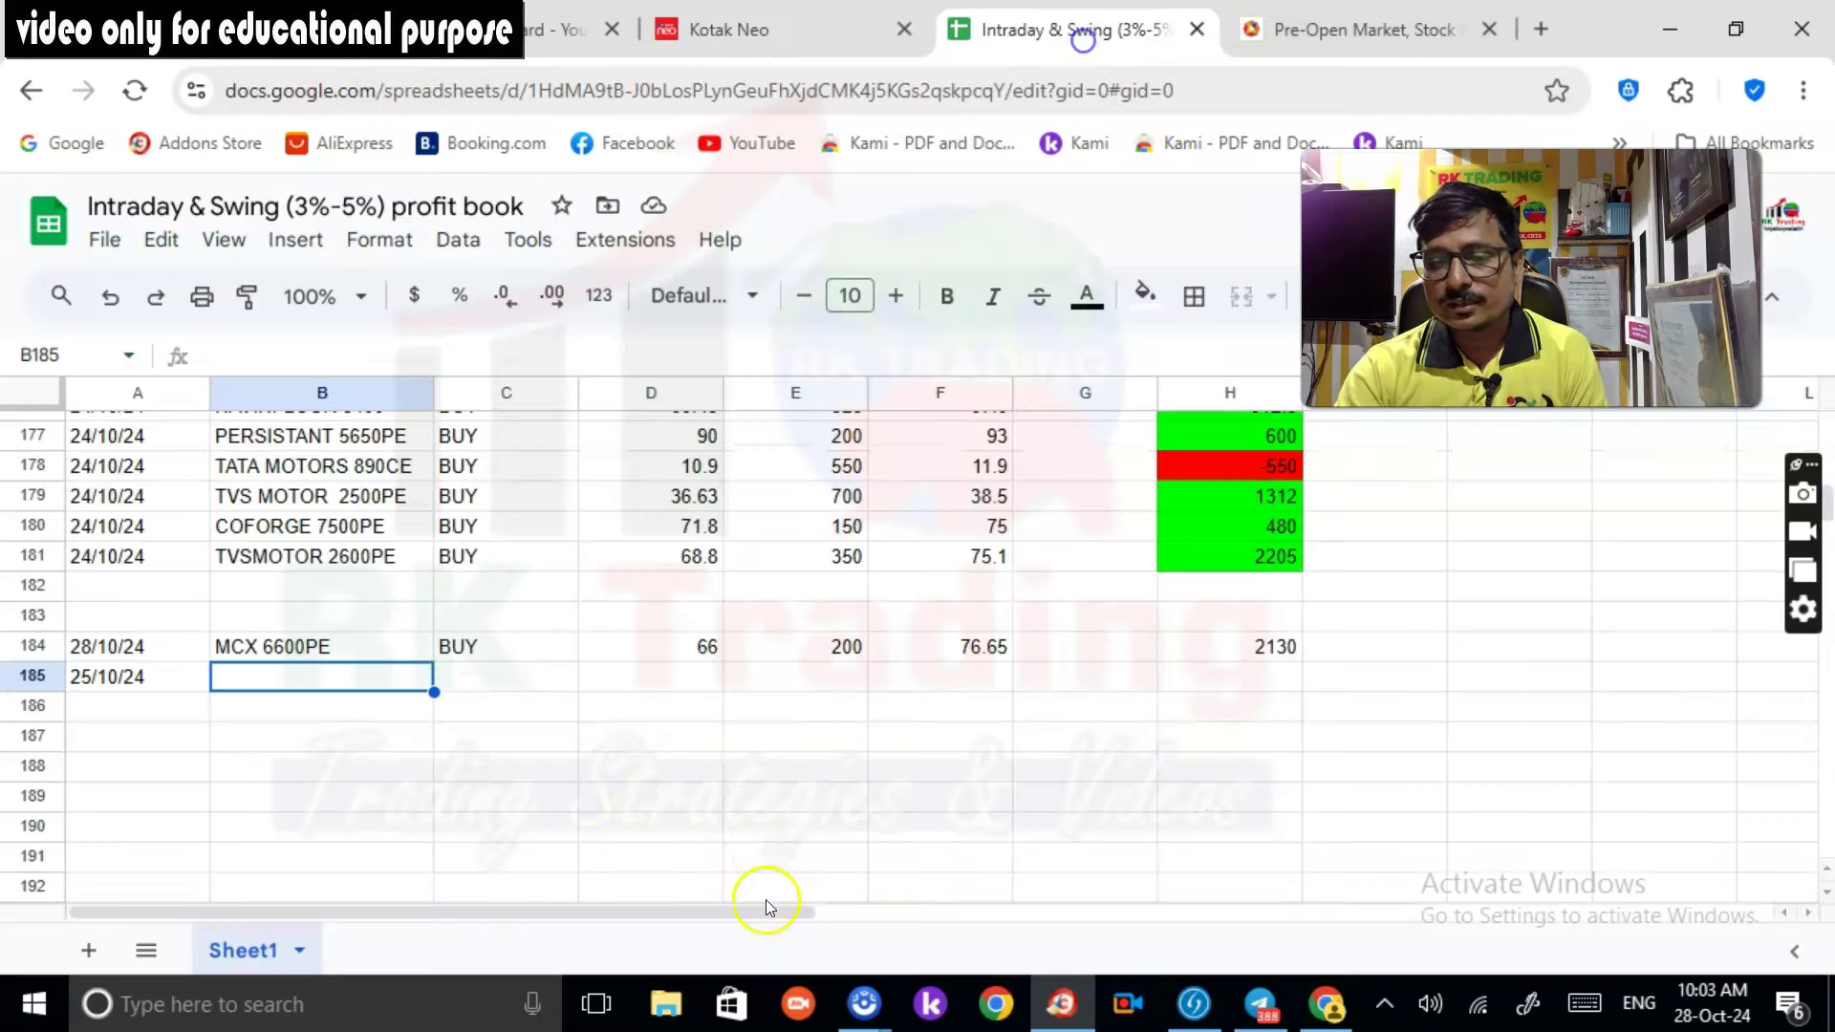
pyautogui.write('MCX')
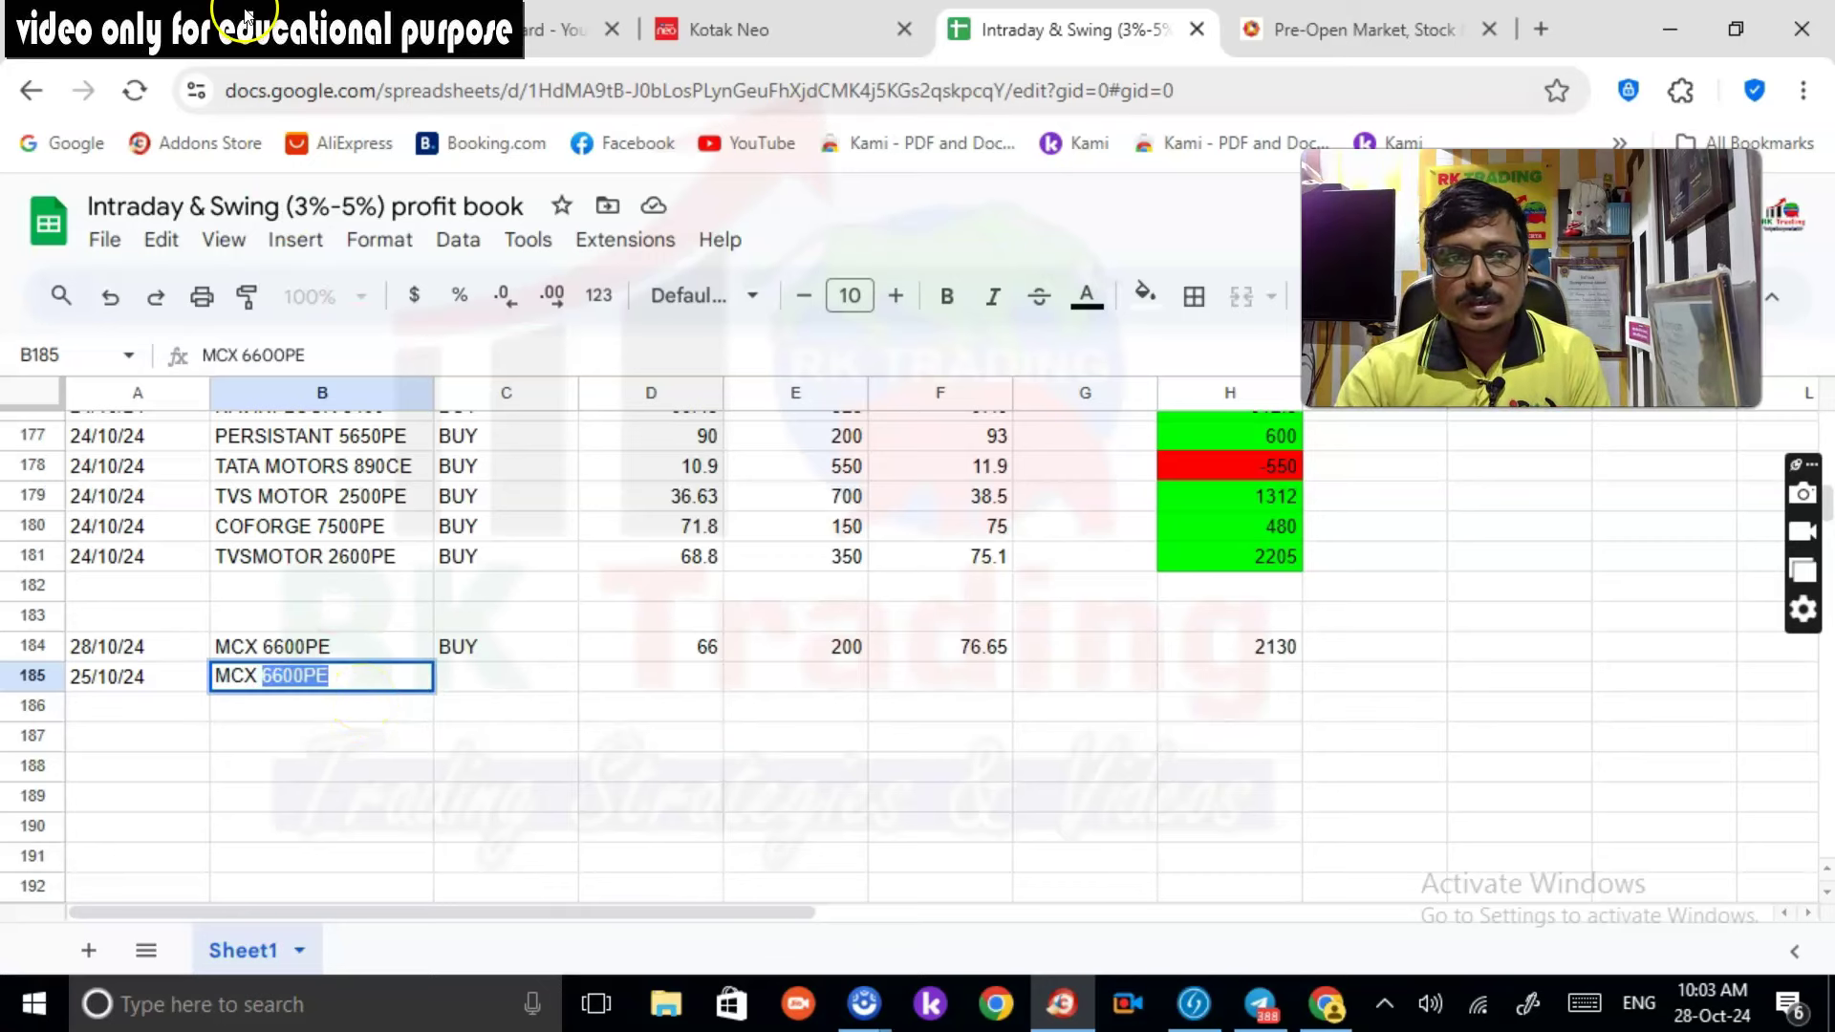
pyautogui.click(709, 37)
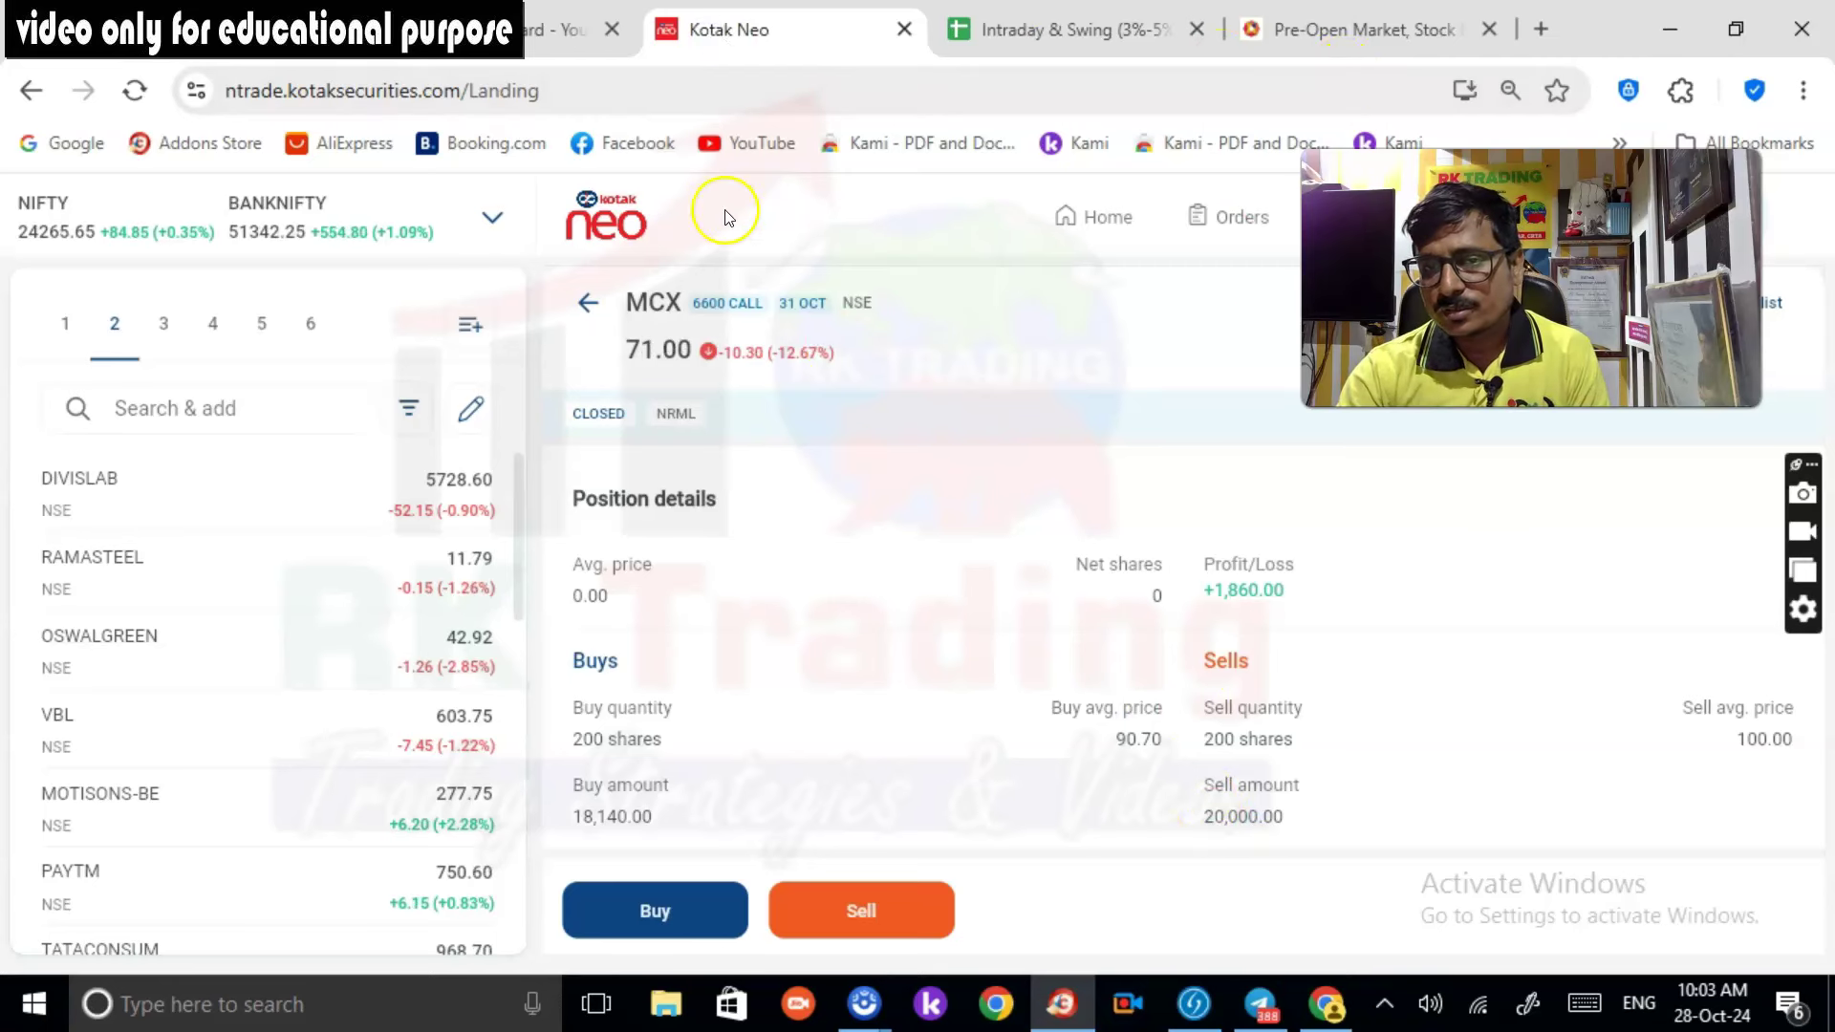
pyautogui.click(587, 306)
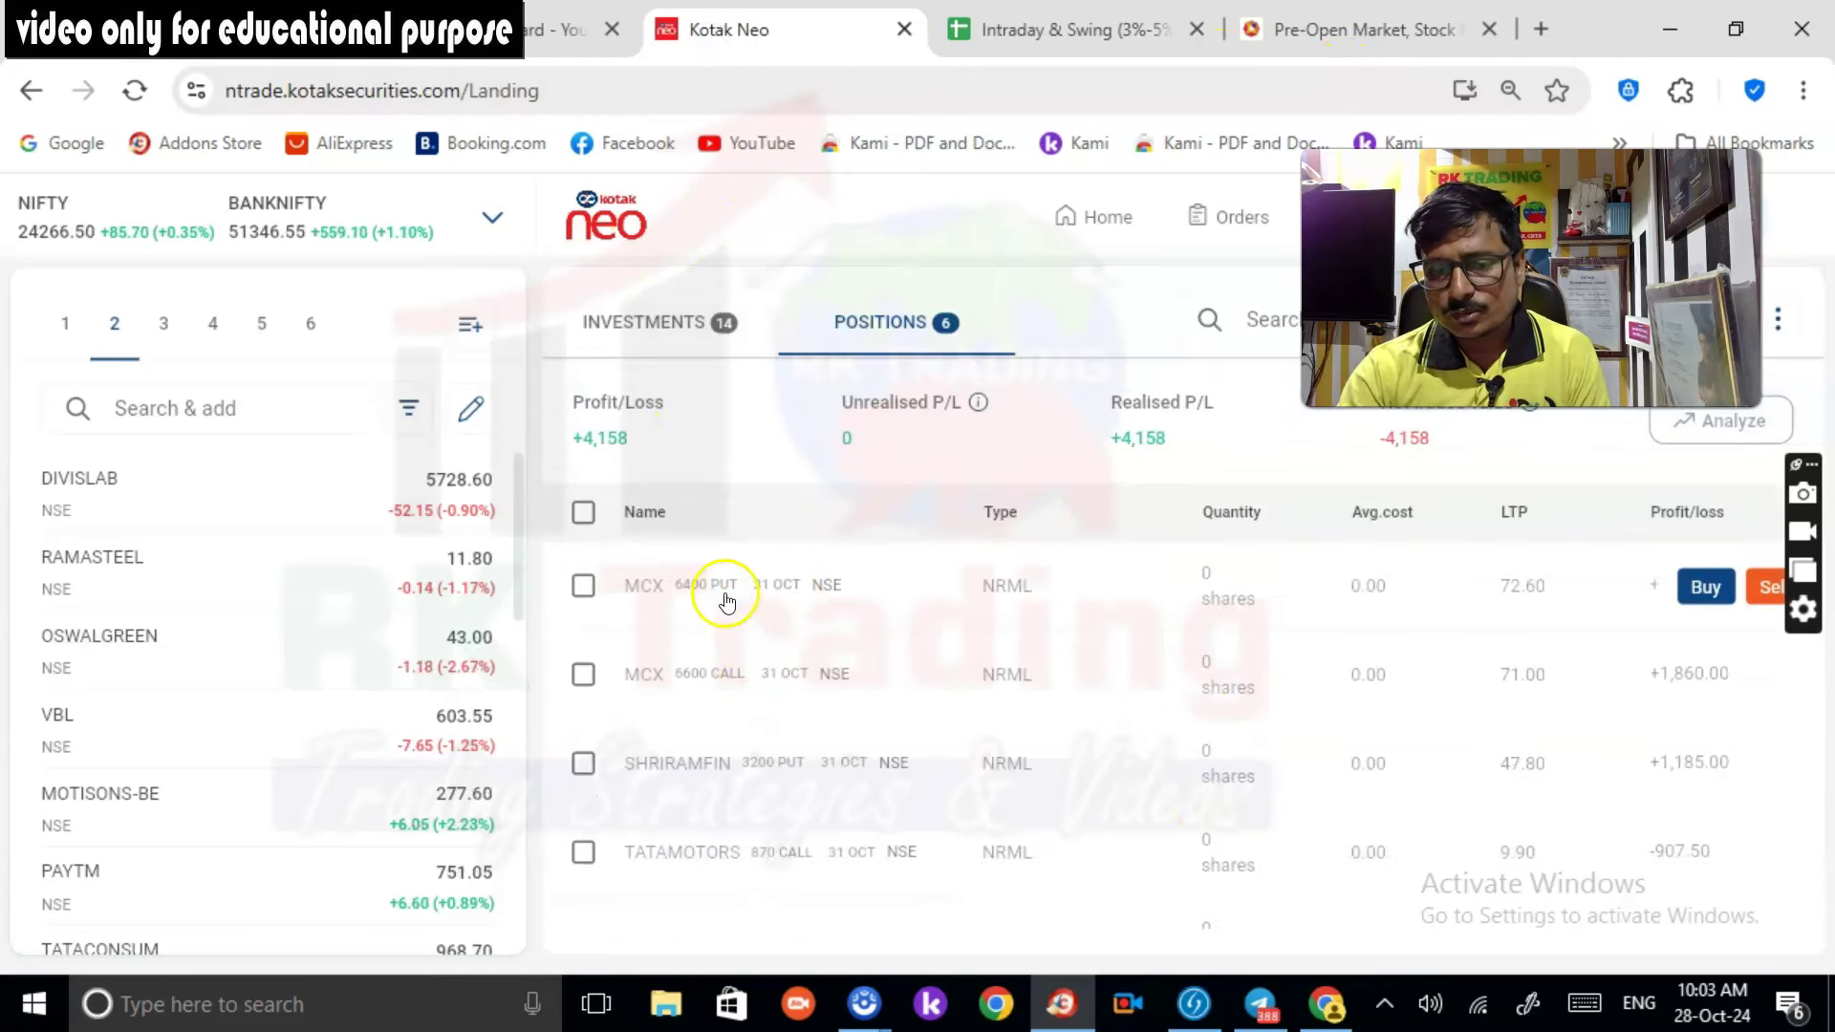
pyautogui.click(1099, 30)
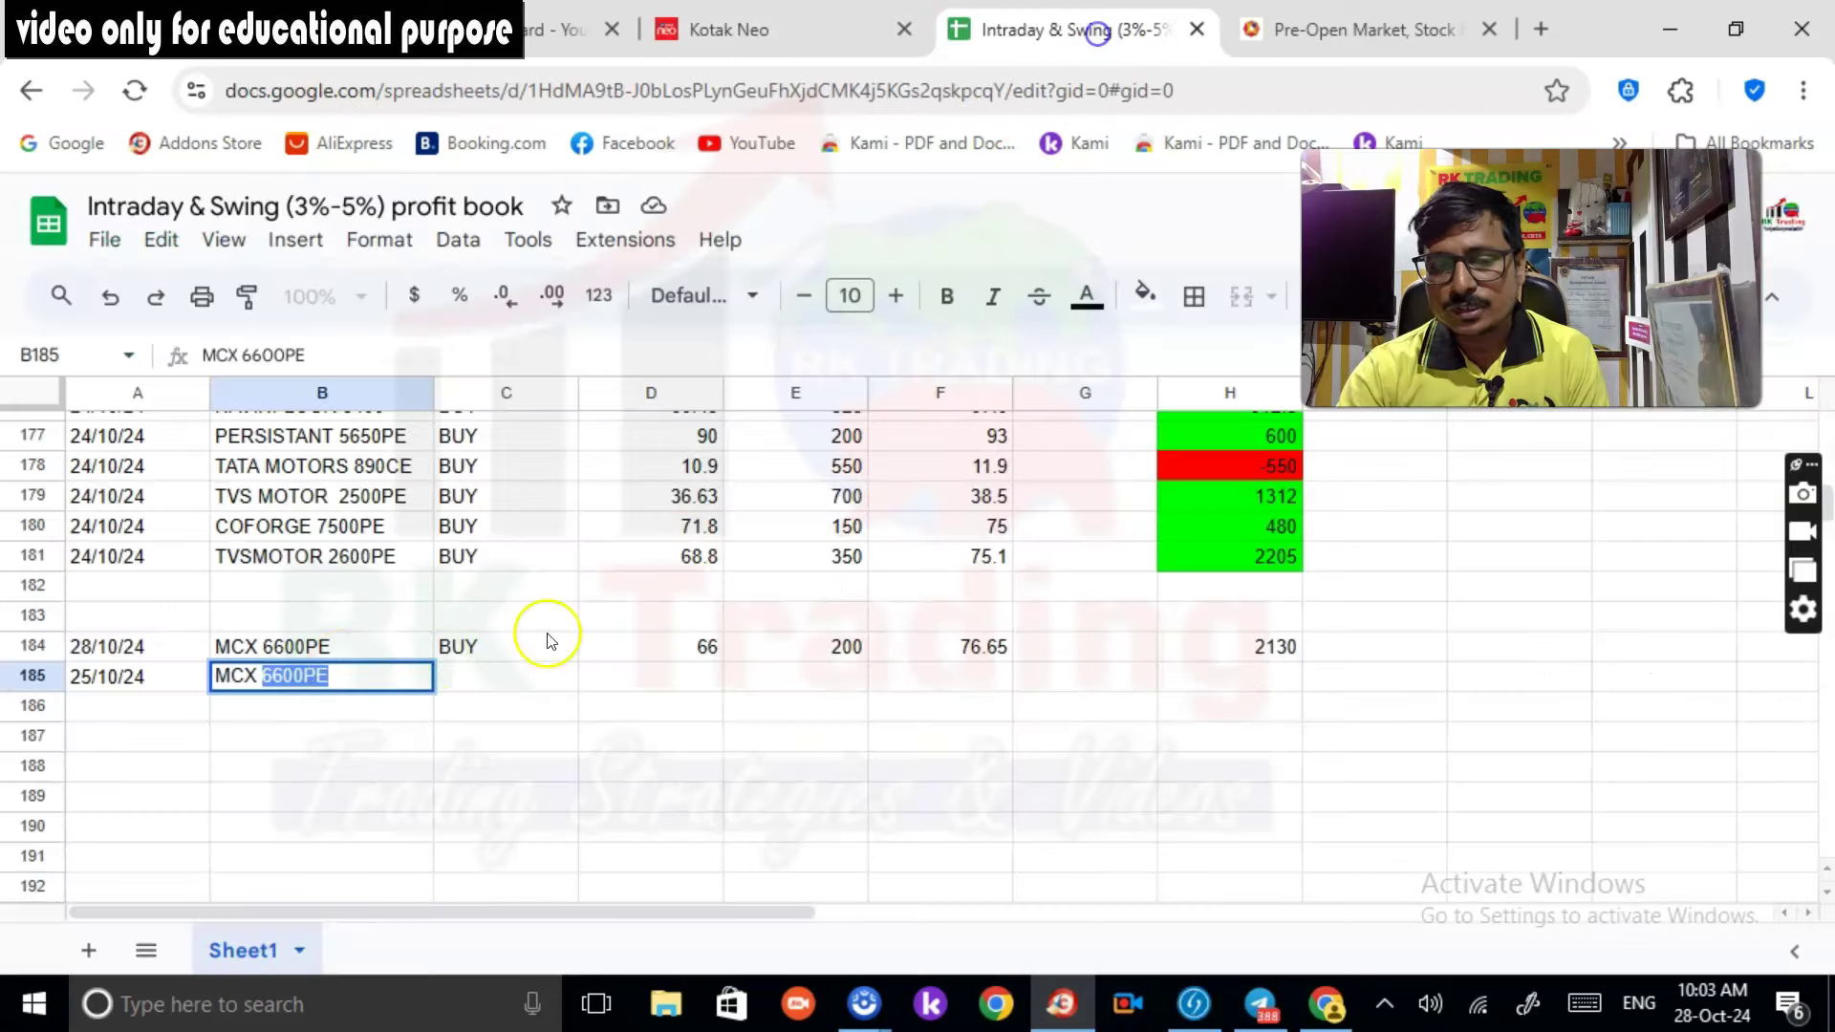
pyautogui.doubleClick(277, 646)
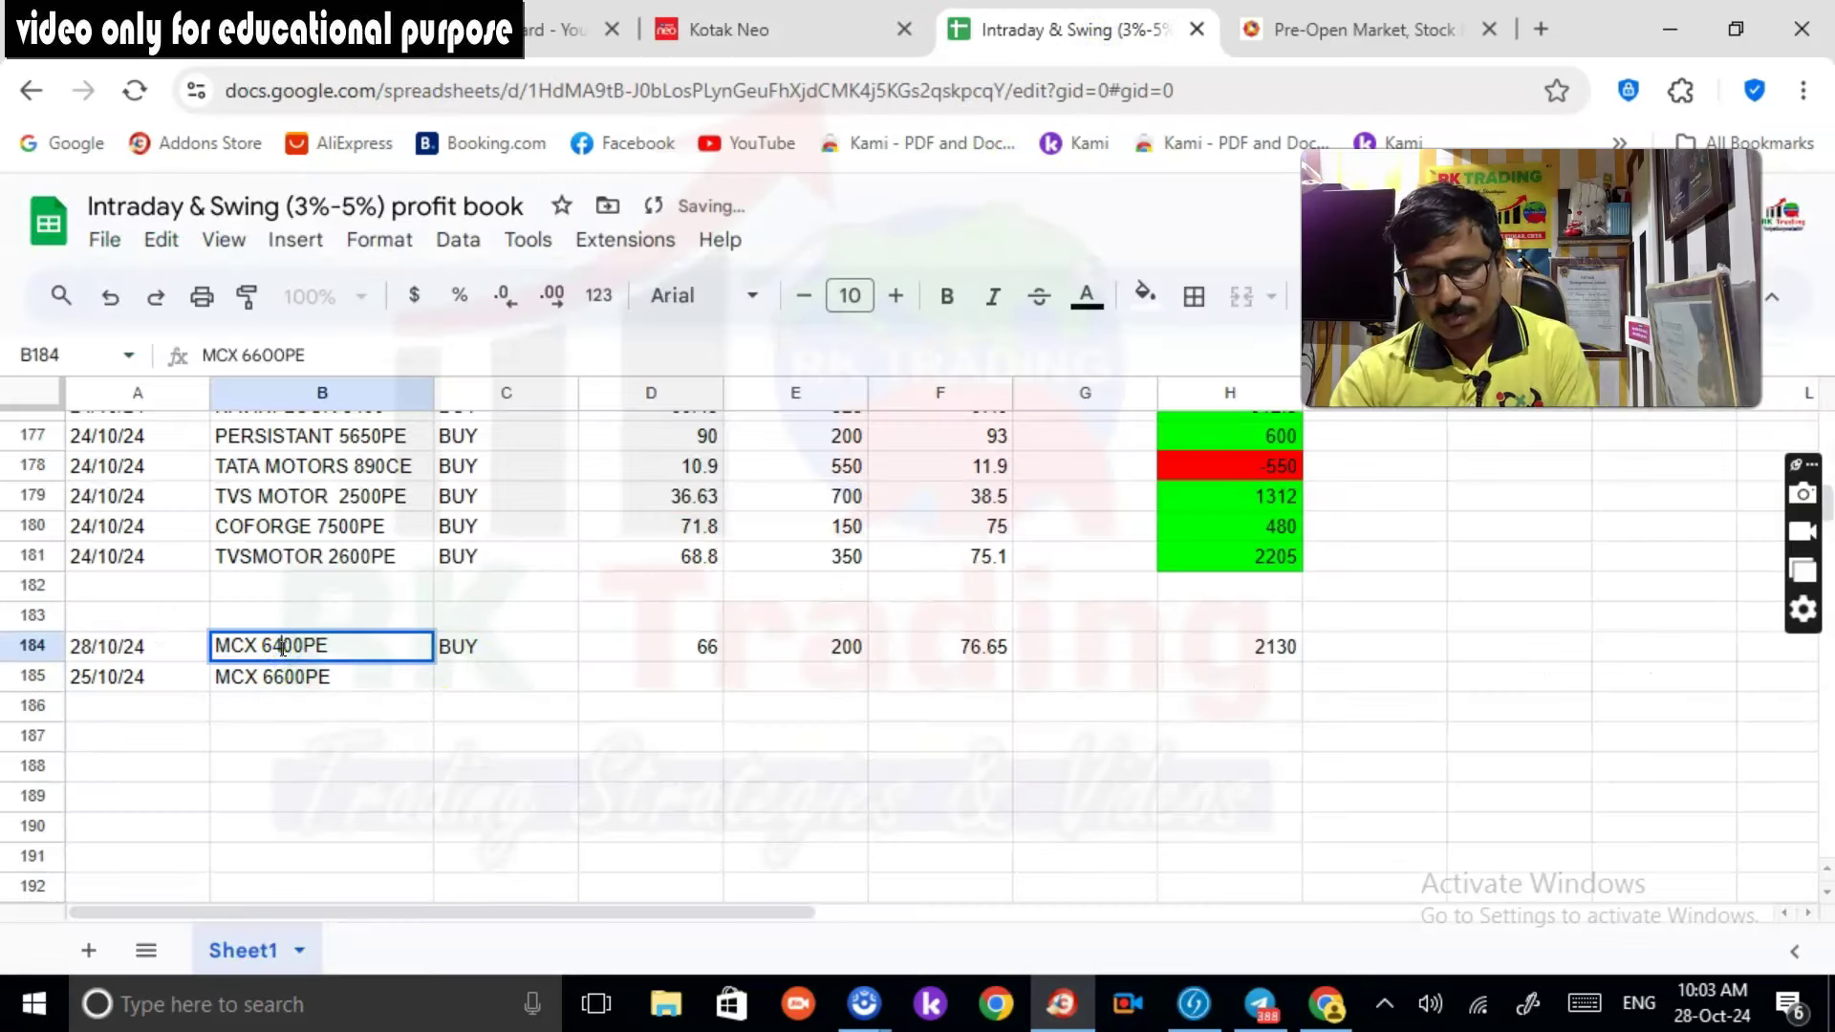
# Step: Fill row 185 with BUY in C185, buy price 90.7 in D185 and sell price 97 in F185
pyautogui.click(497, 671)
pyautogui.write('BUY')
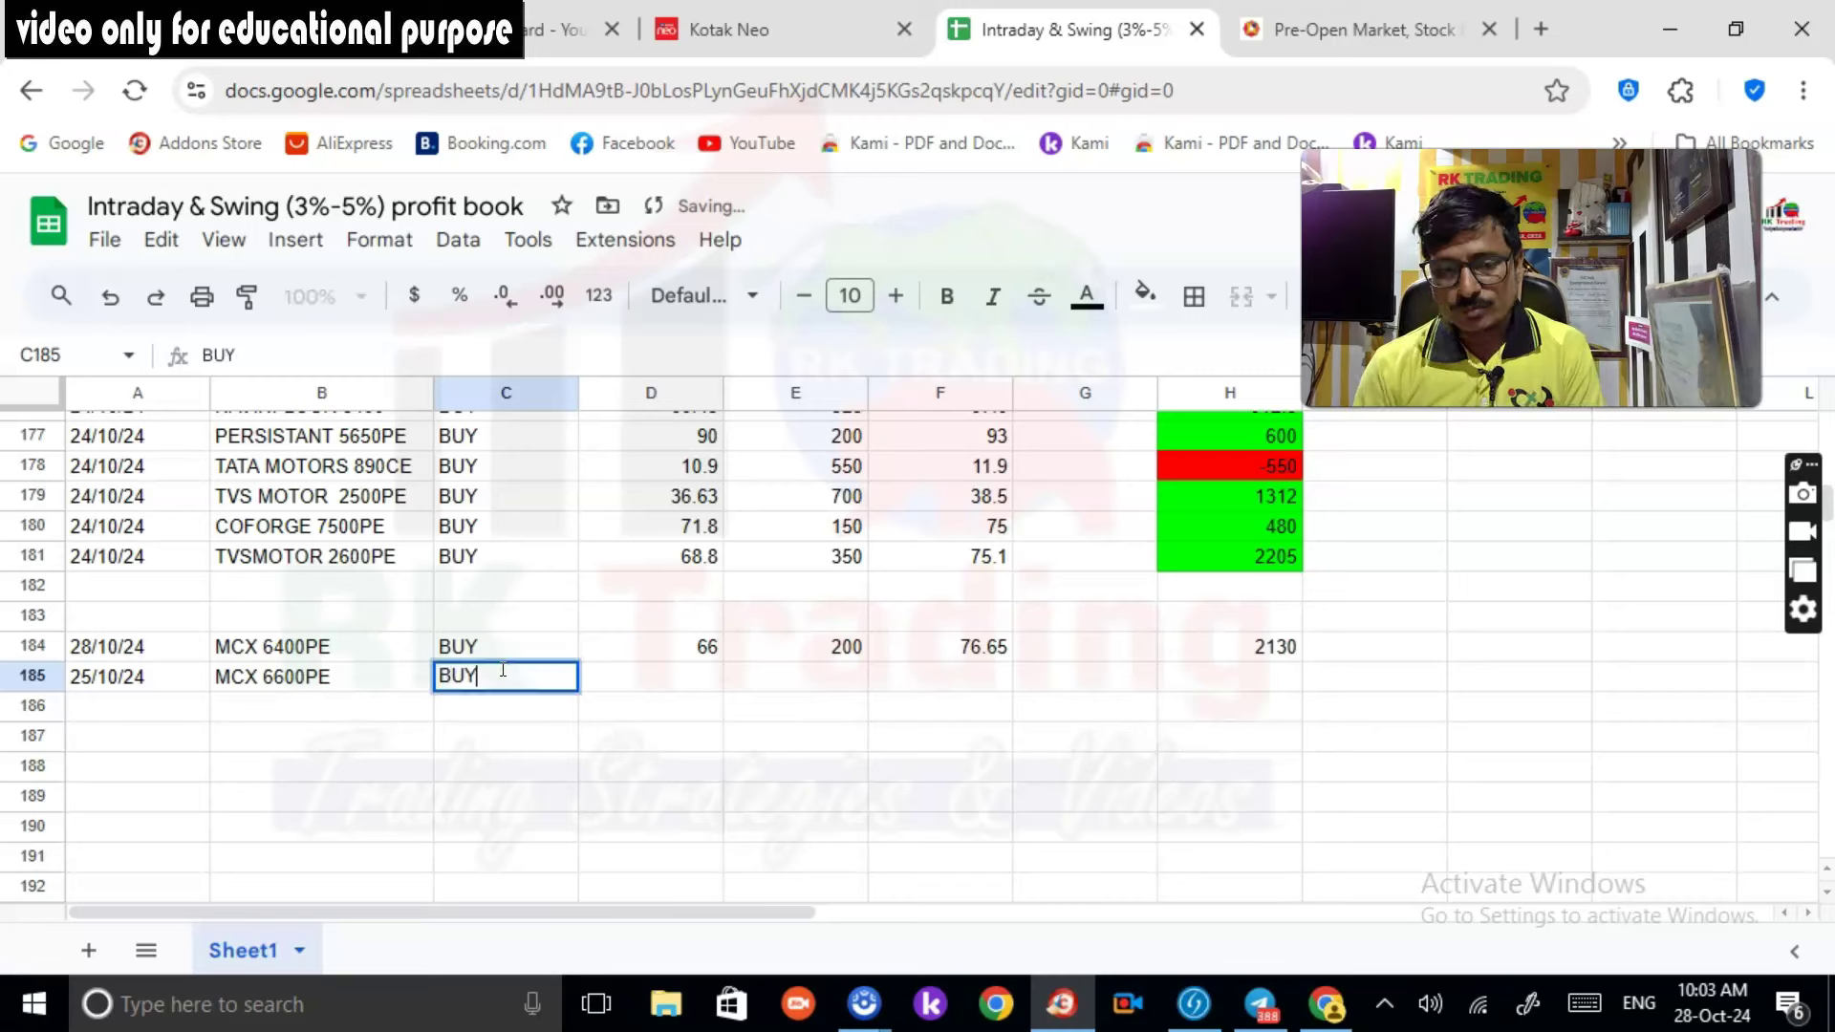
pyautogui.press('Tab')
pyautogui.write('90.')
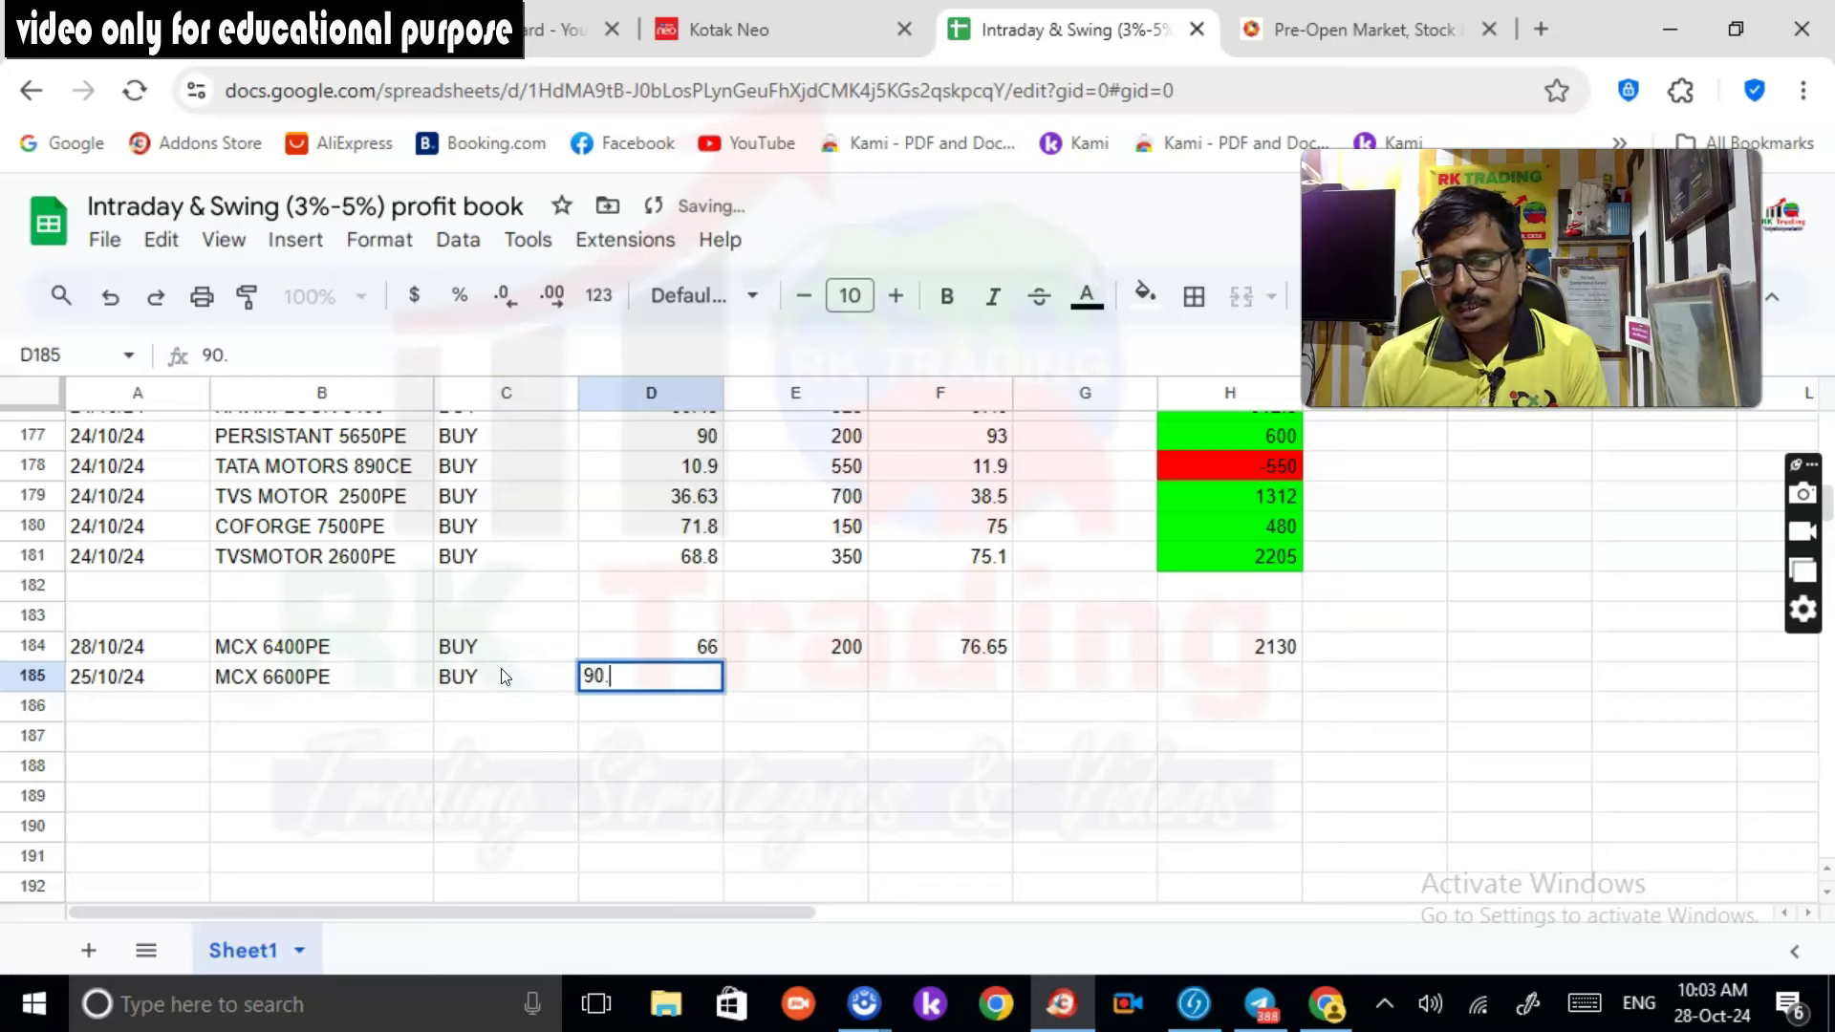
pyautogui.write('7')
pyautogui.press('Tab')
pyautogui.press('Tab')
pyautogui.write('97')
pyautogui.press('Tab')
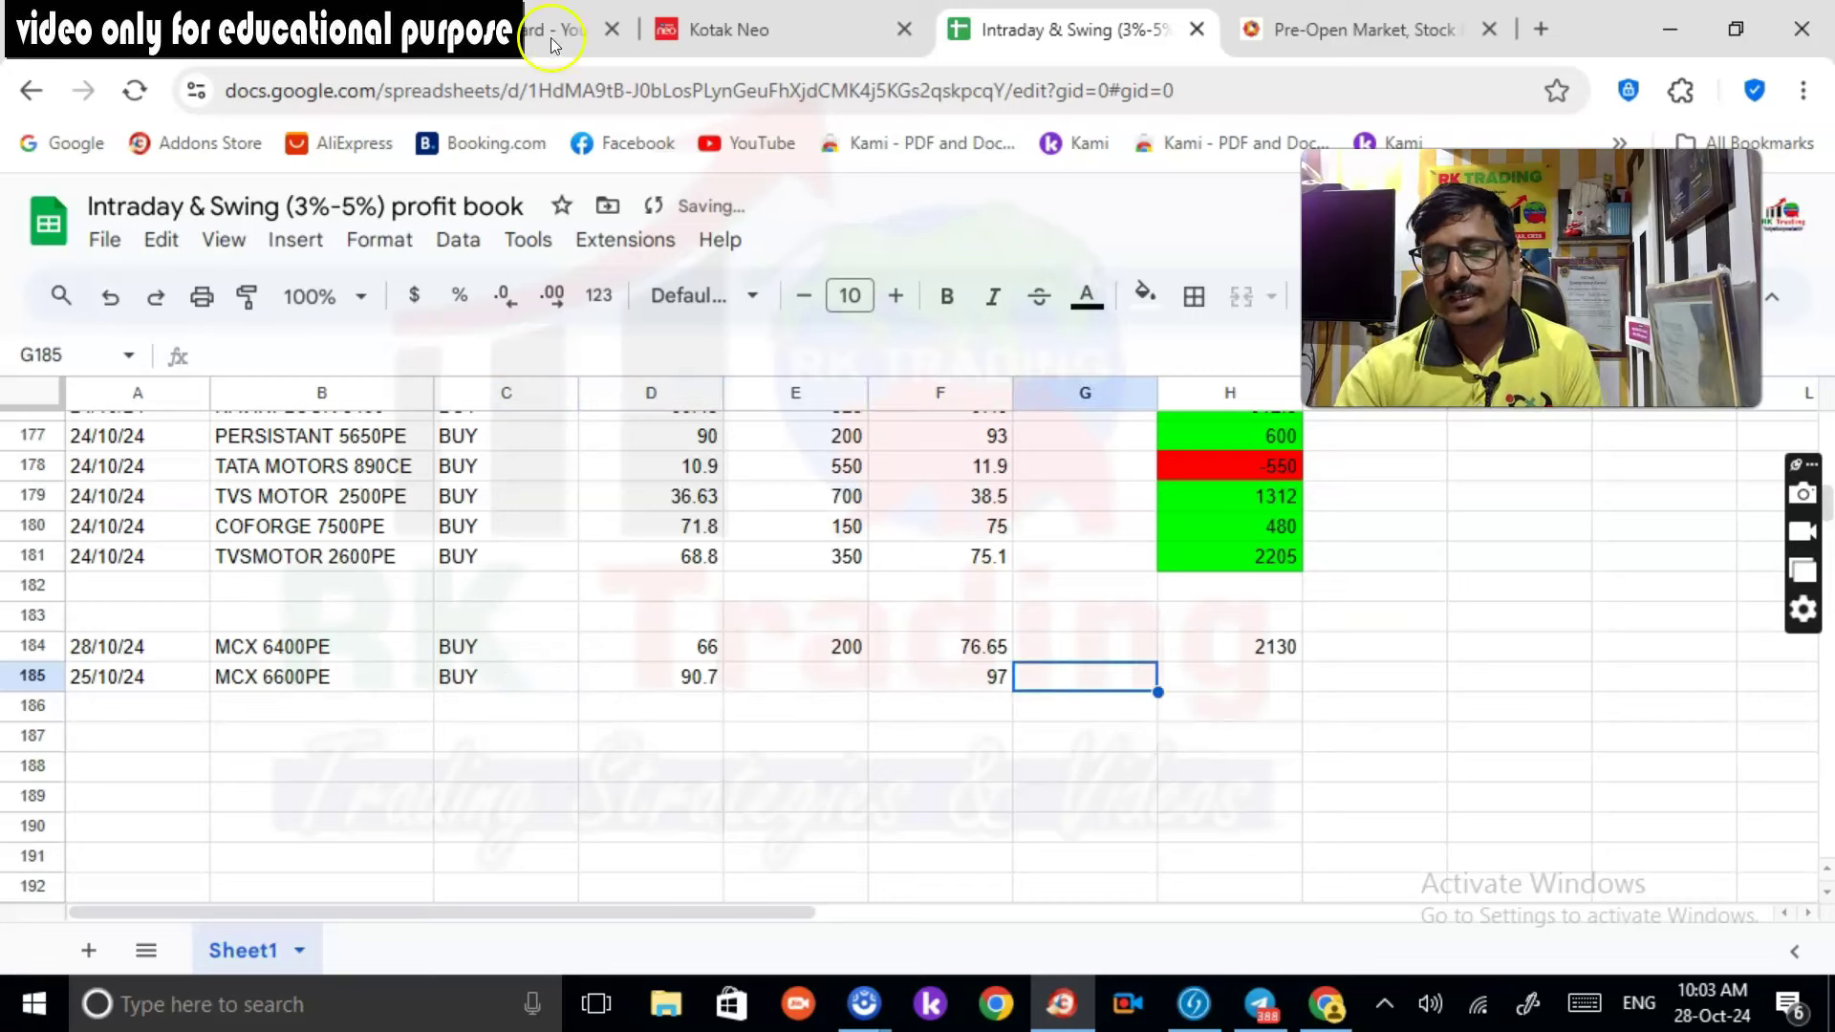
# Step: Check the MCX 6600 call details in Kotak Neo, correct the sell price in F185 to 100 and enter quantity 200 in E185
pyautogui.click(727, 29)
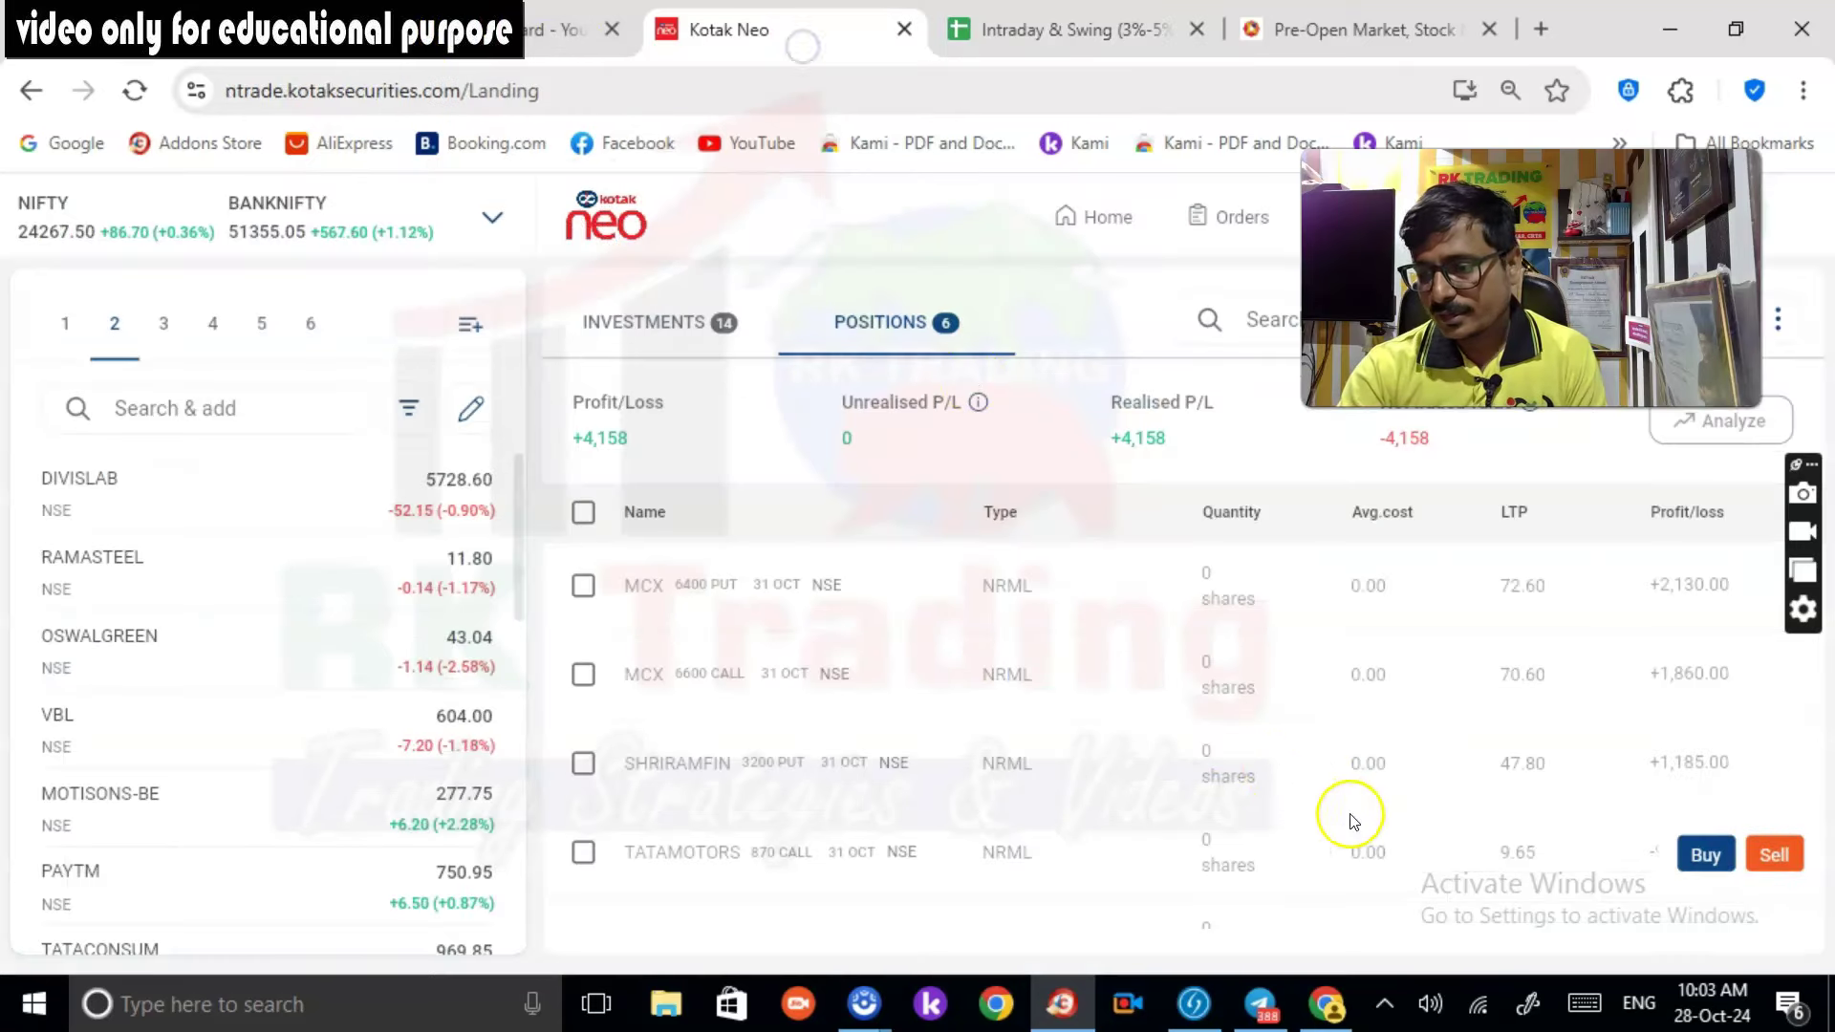
pyautogui.click(734, 684)
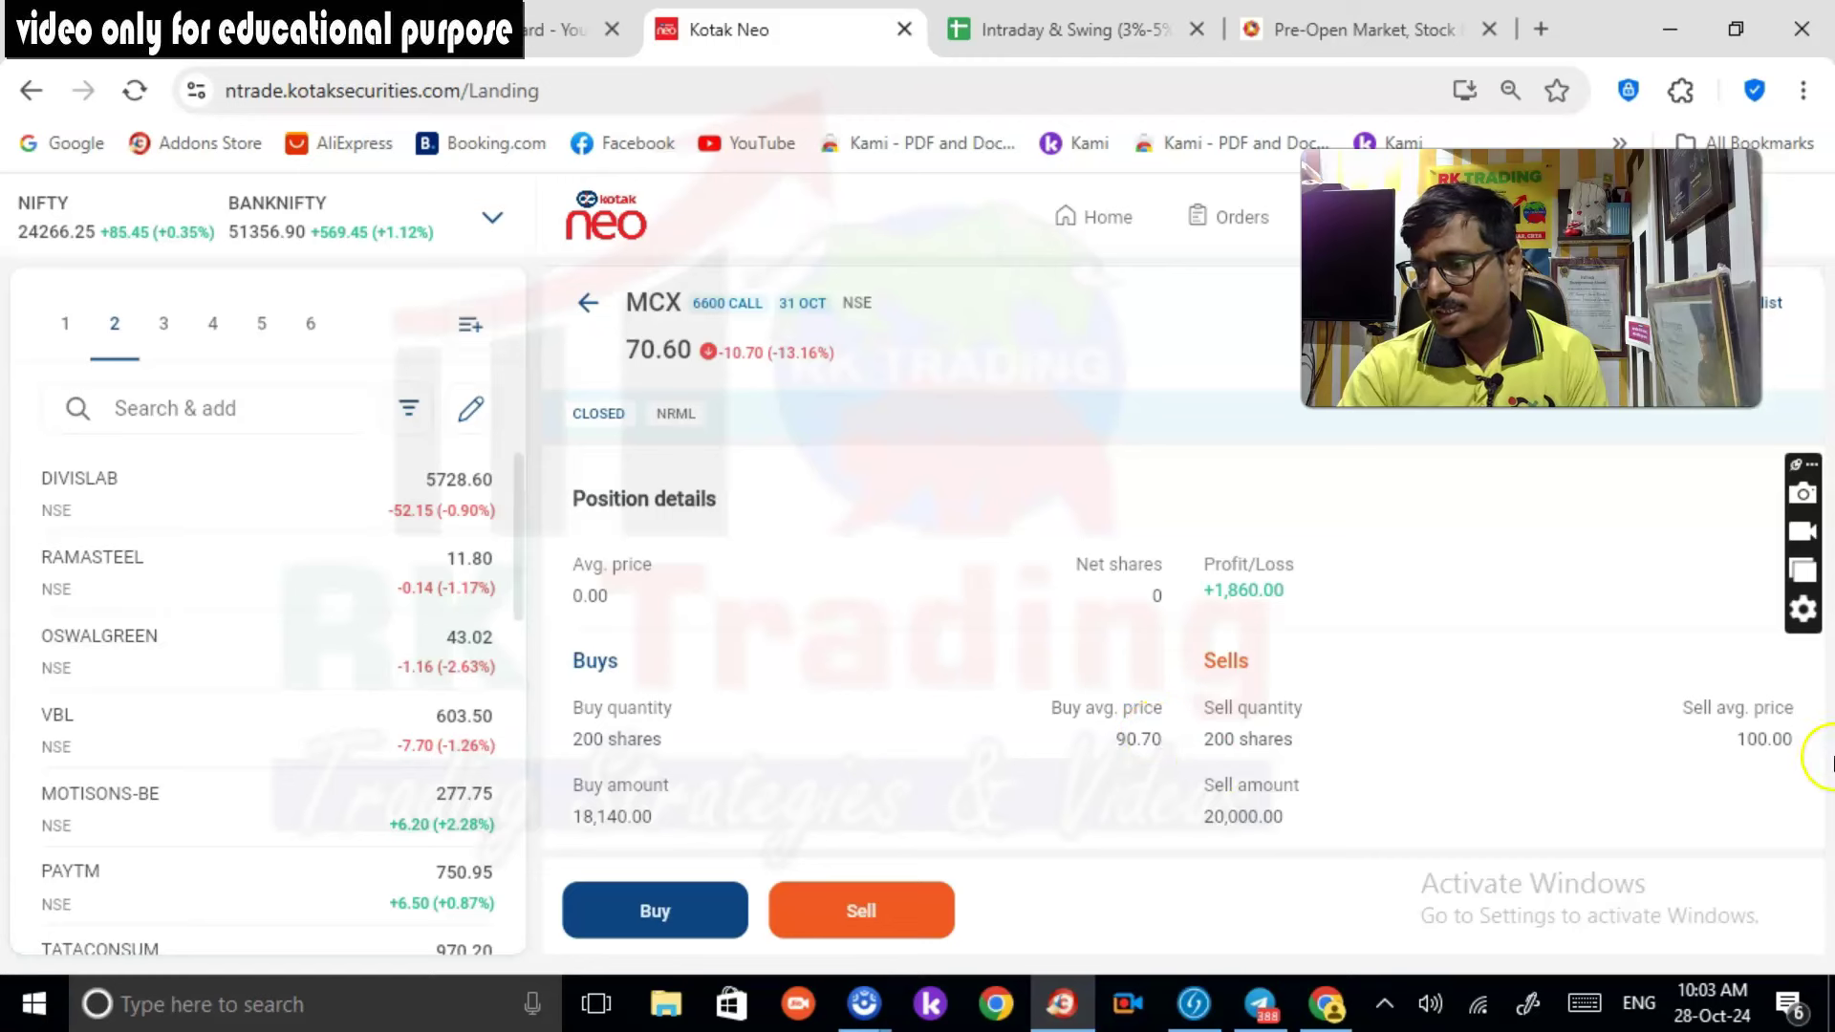
pyautogui.click(1032, 32)
pyautogui.click(994, 679)
pyautogui.doubleClick(994, 678)
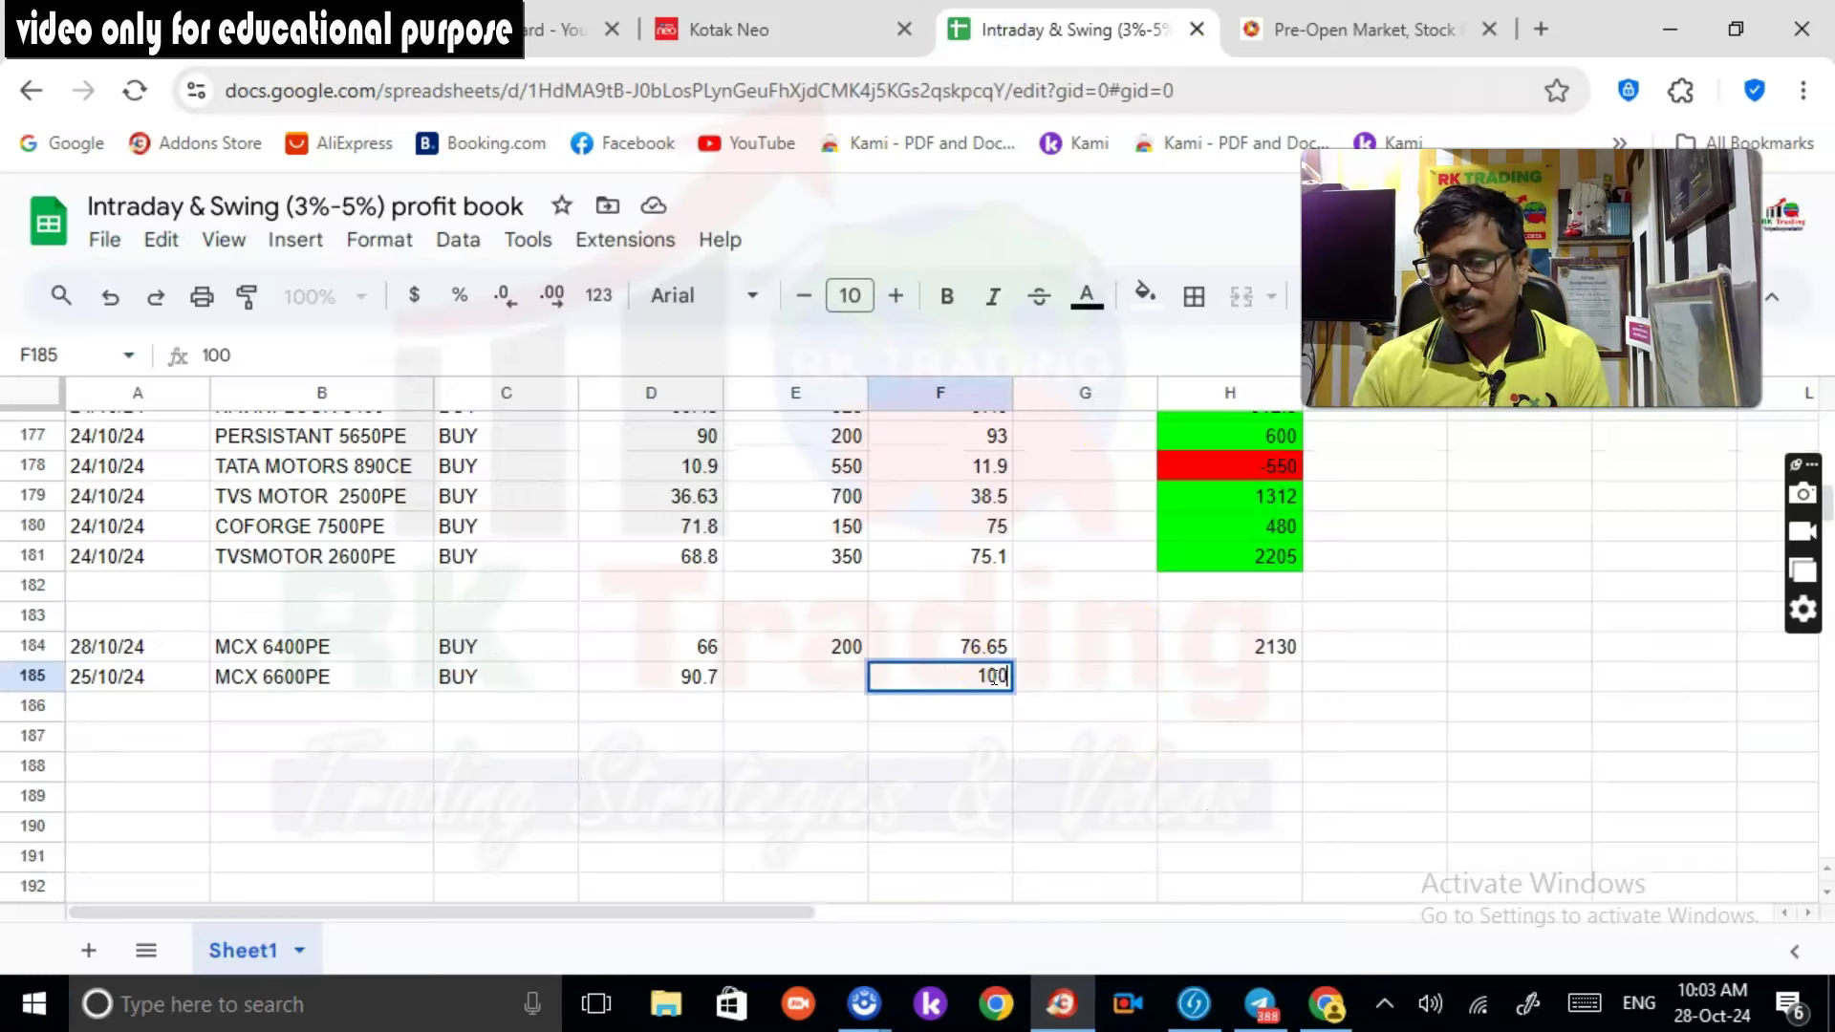
pyautogui.click(795, 688)
pyautogui.write('200')
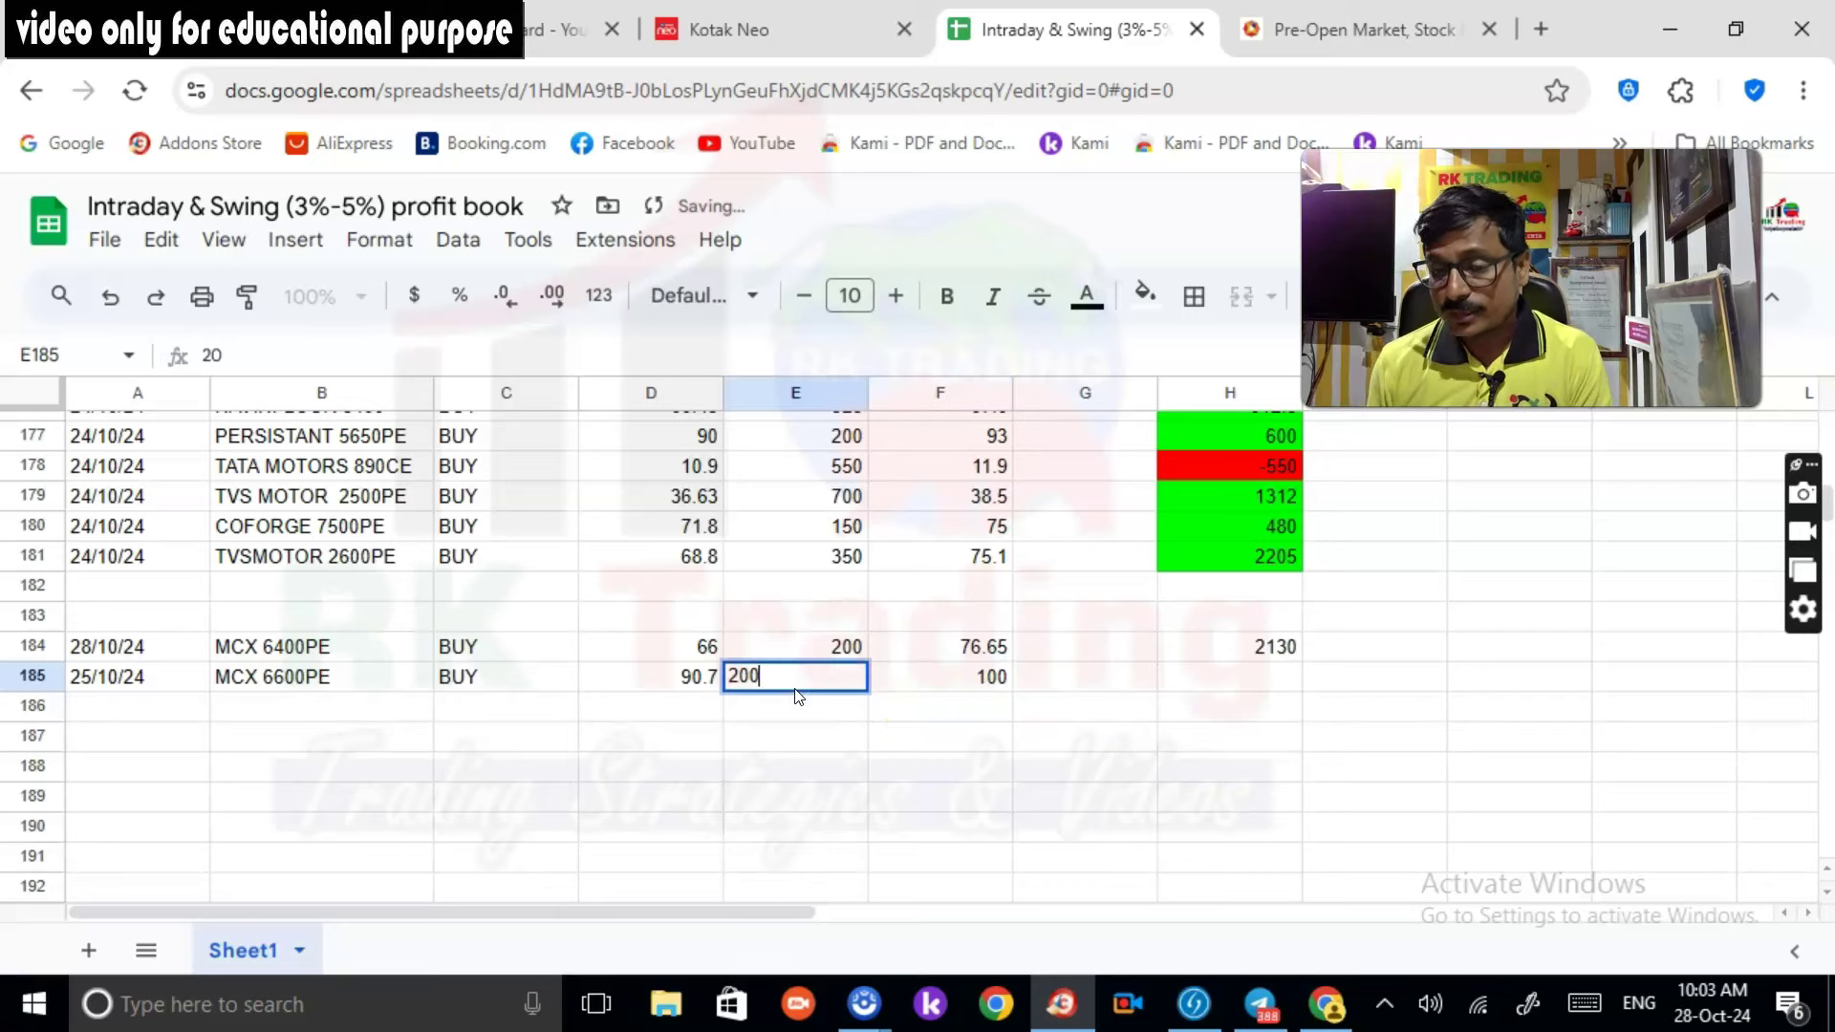
# Step: Look up the MCX 6600 call's profit in Kotak Neo and enter 1860 in cell H185
pyautogui.press('Tab')
pyautogui.press('Tab')
pyautogui.press('Tab')
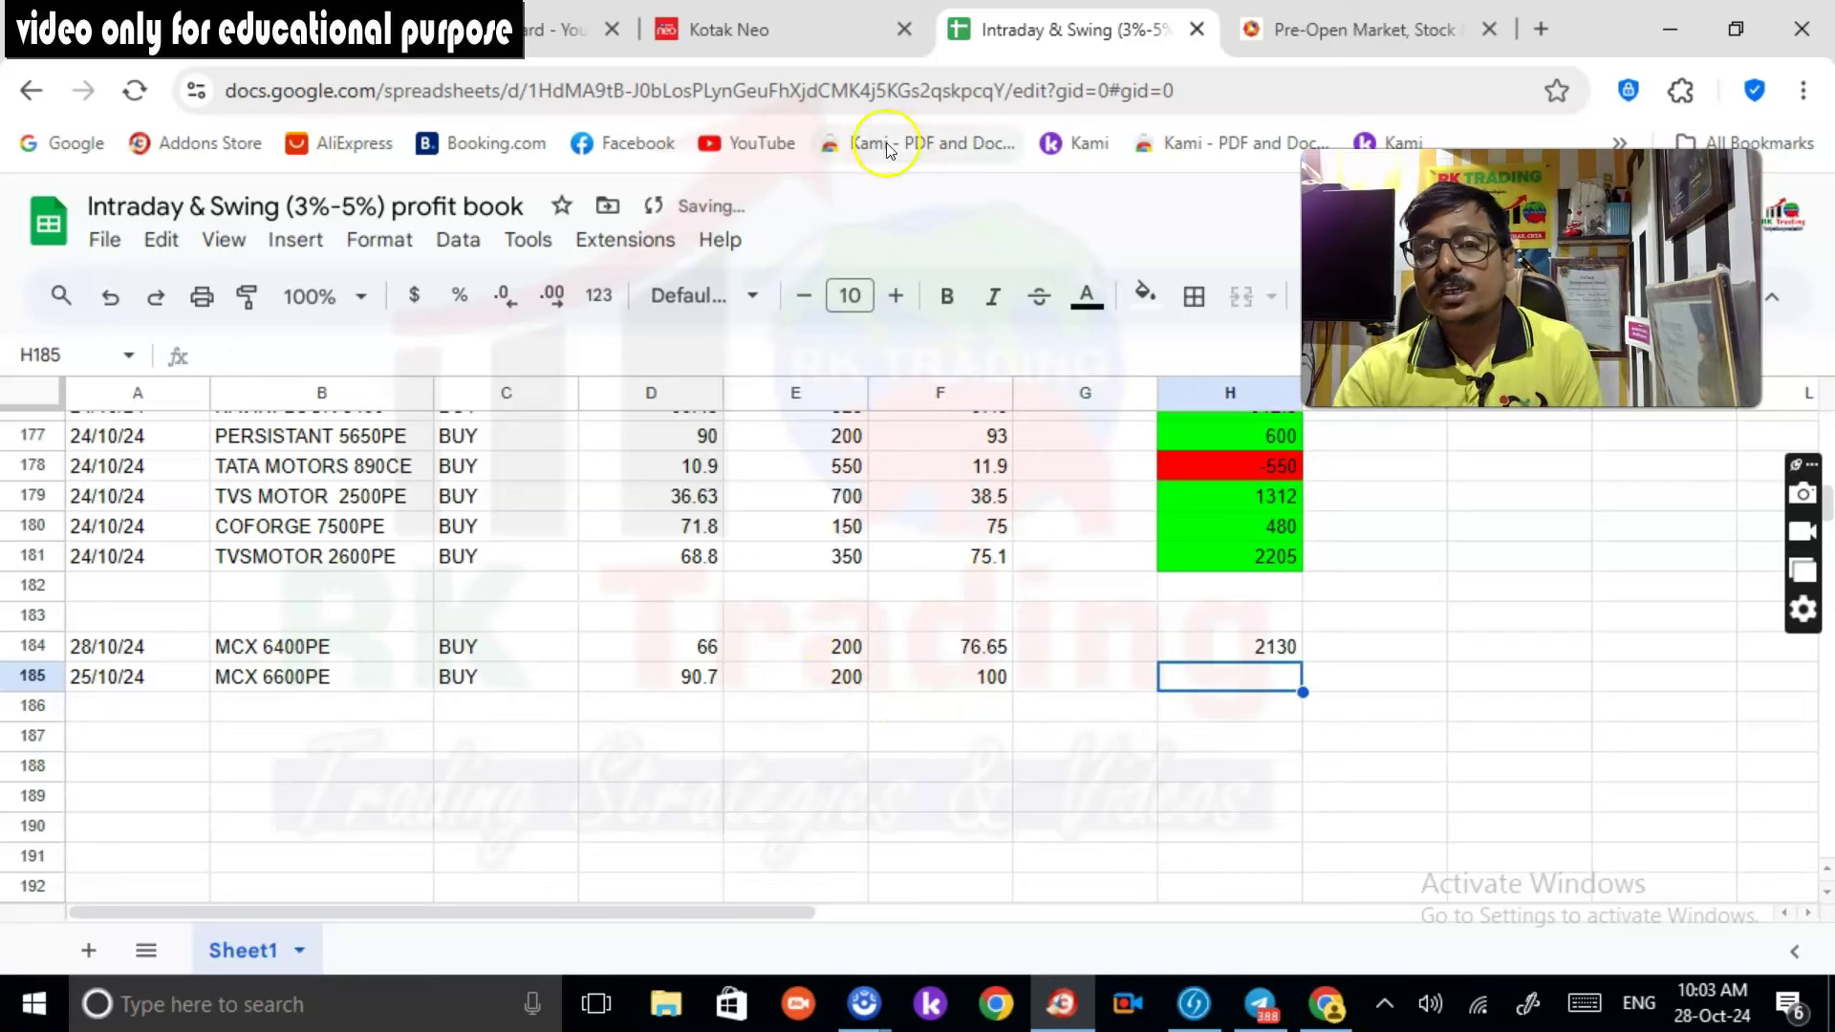
pyautogui.click(755, 29)
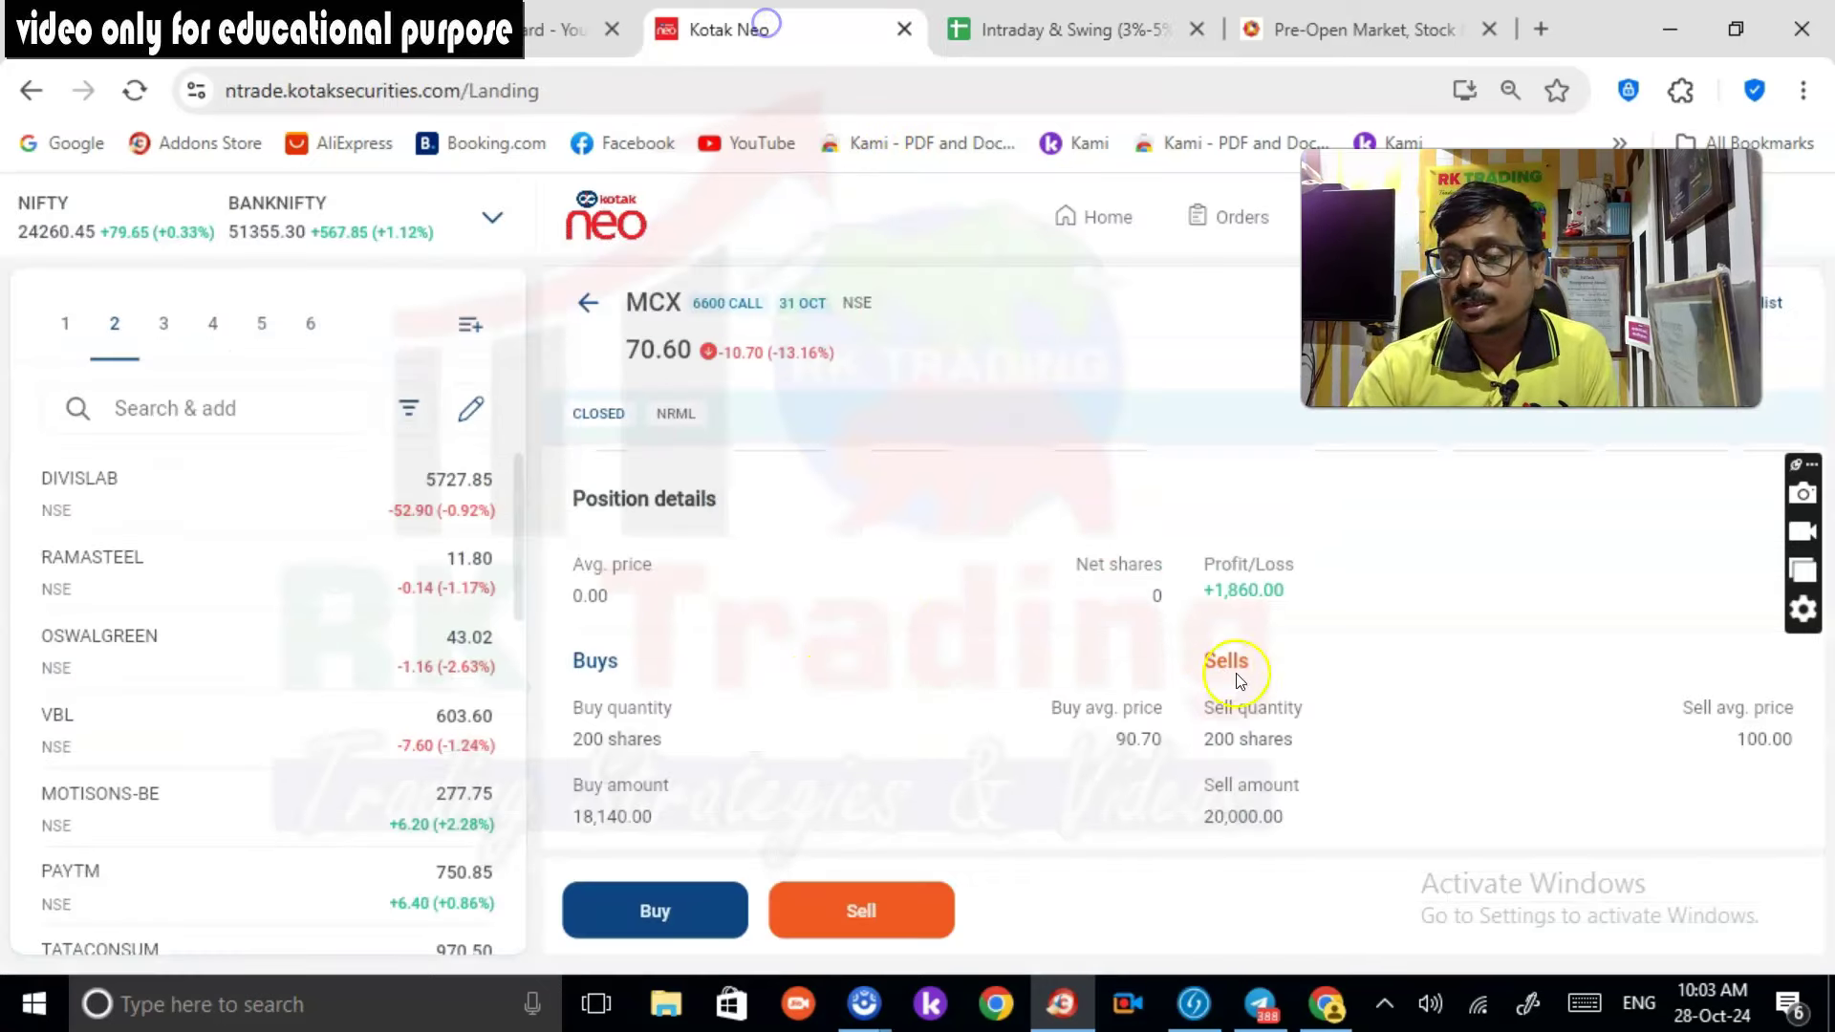
pyautogui.click(1113, 35)
pyautogui.write('1860')
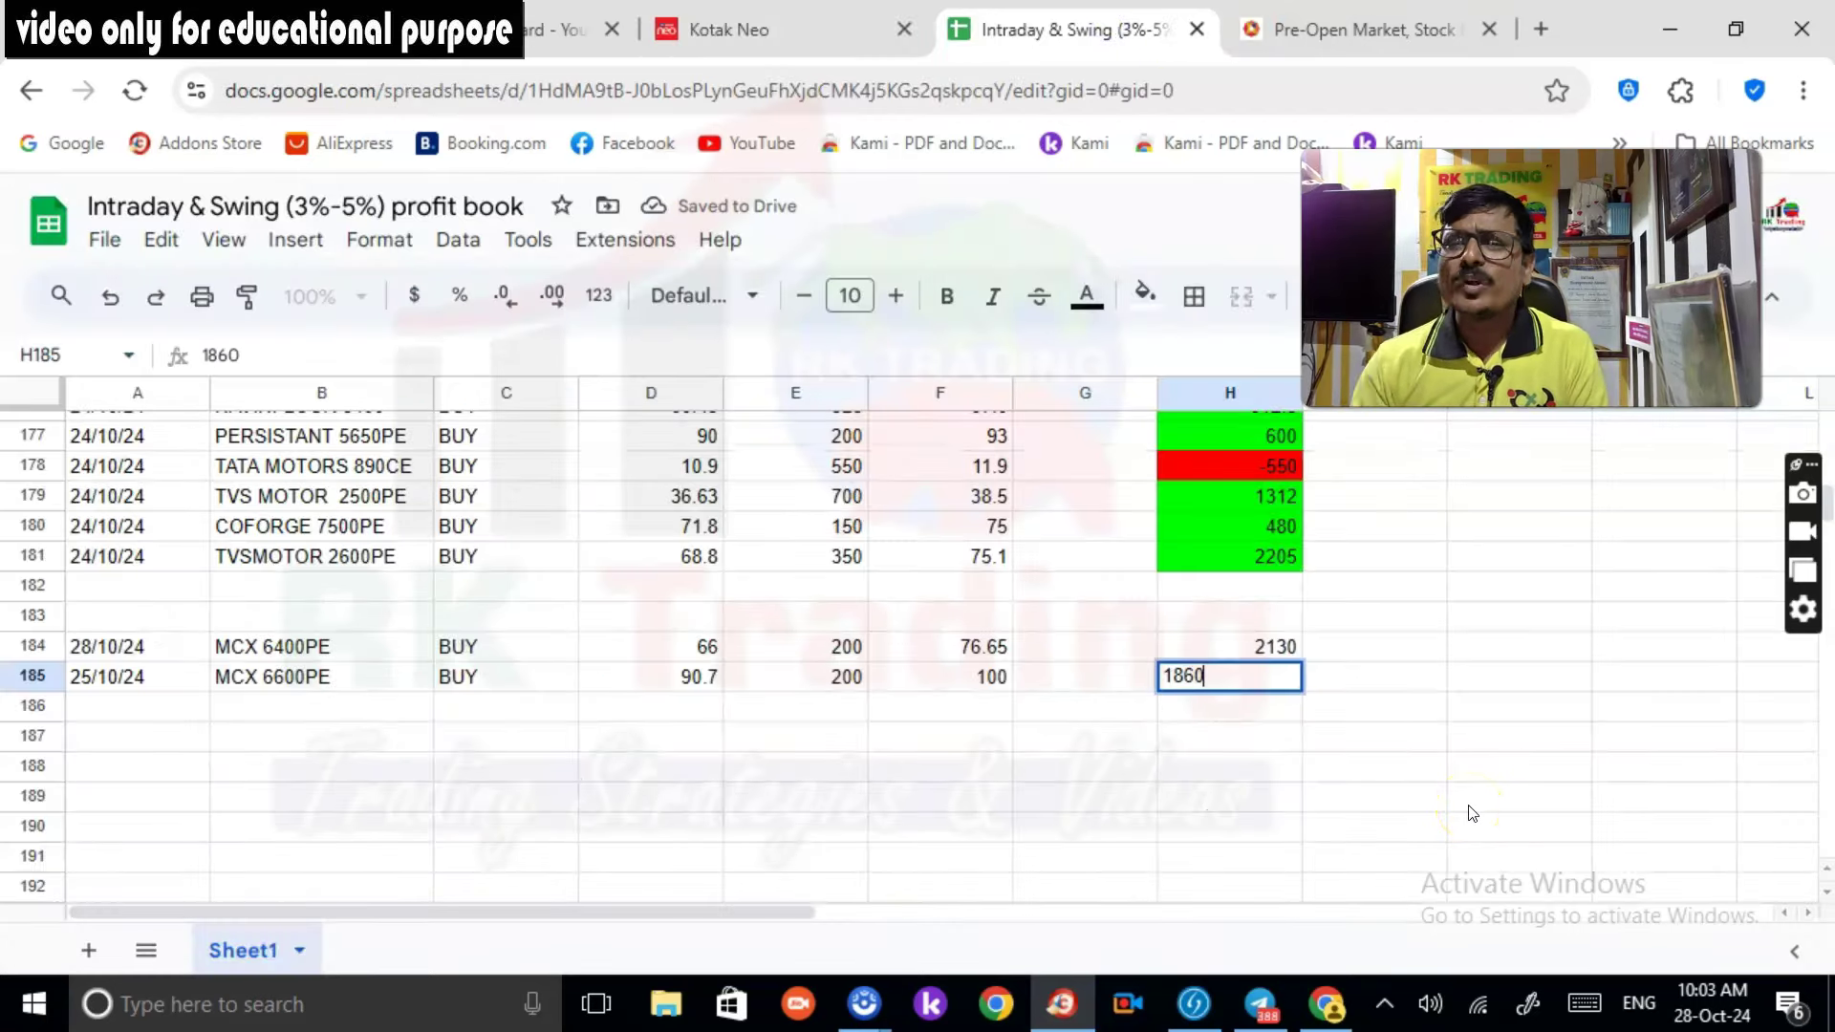
# Step: Correct the date in A185 to 28/10/24 and enter 28/10/24 in A186 for the next trade
pyautogui.click(144, 705)
pyautogui.doubleClick(83, 680)
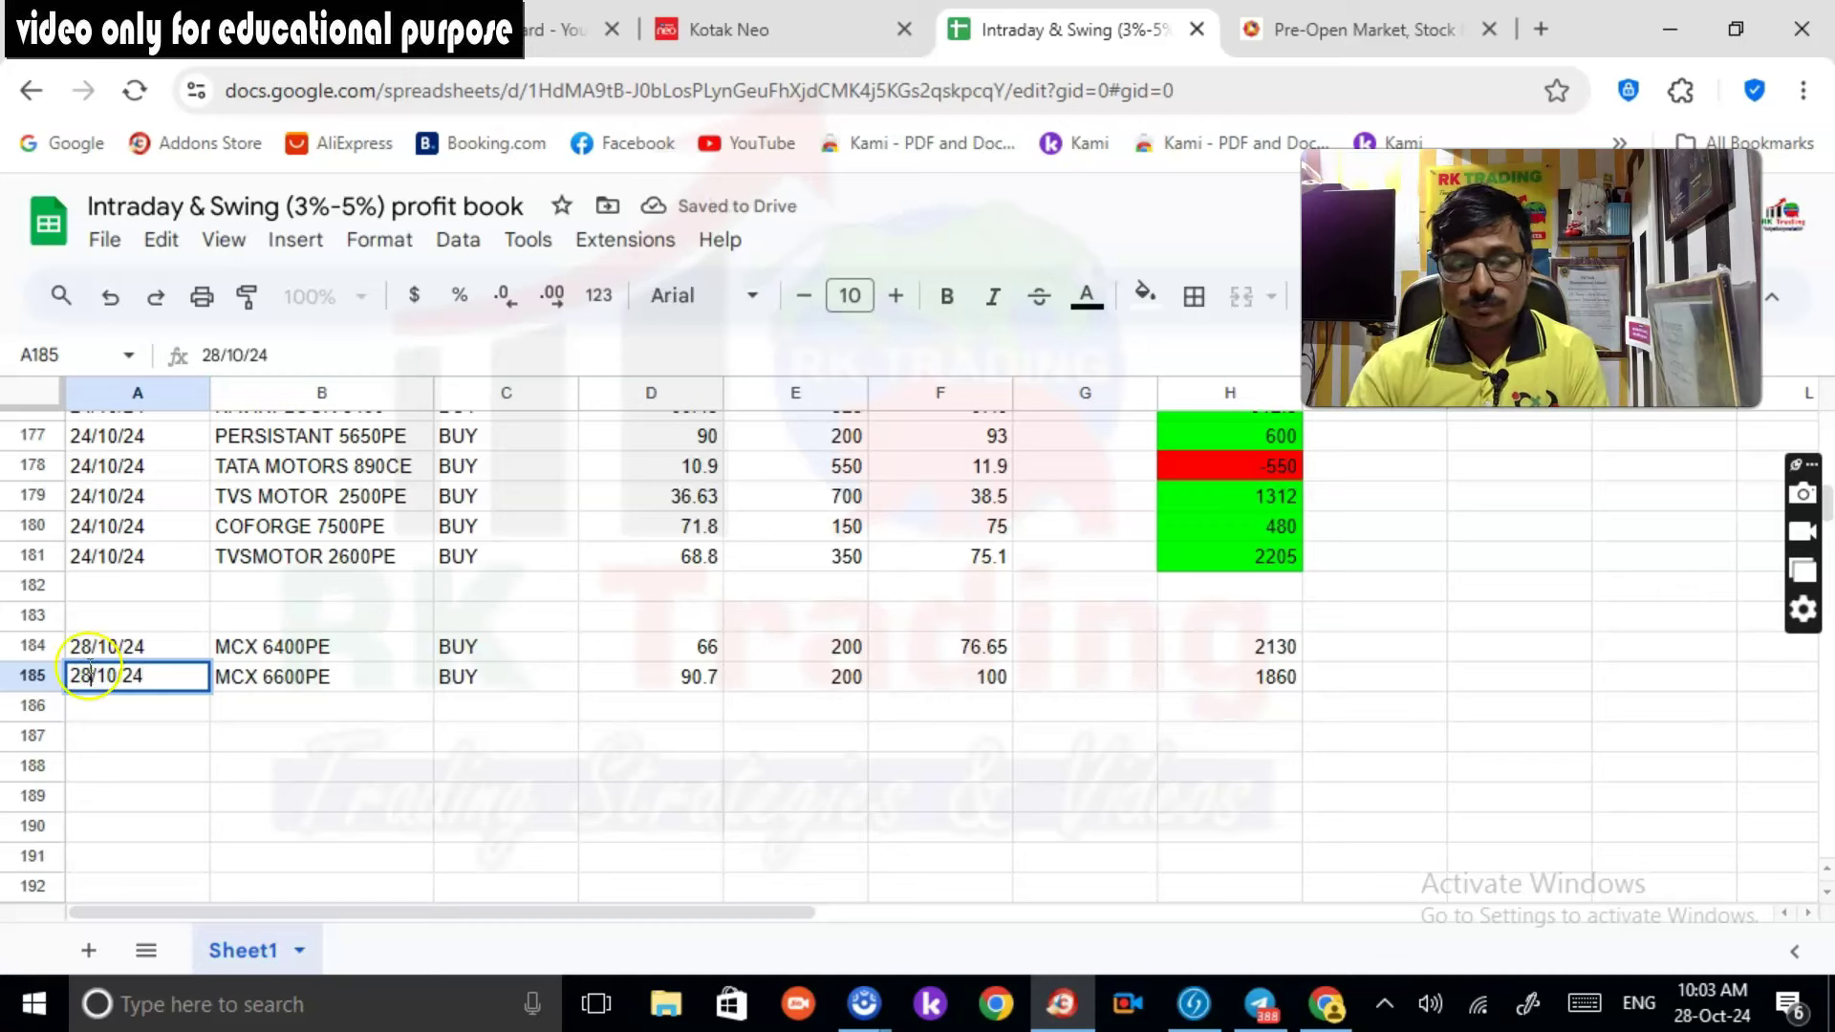
pyautogui.click(83, 717)
pyautogui.write('28/')
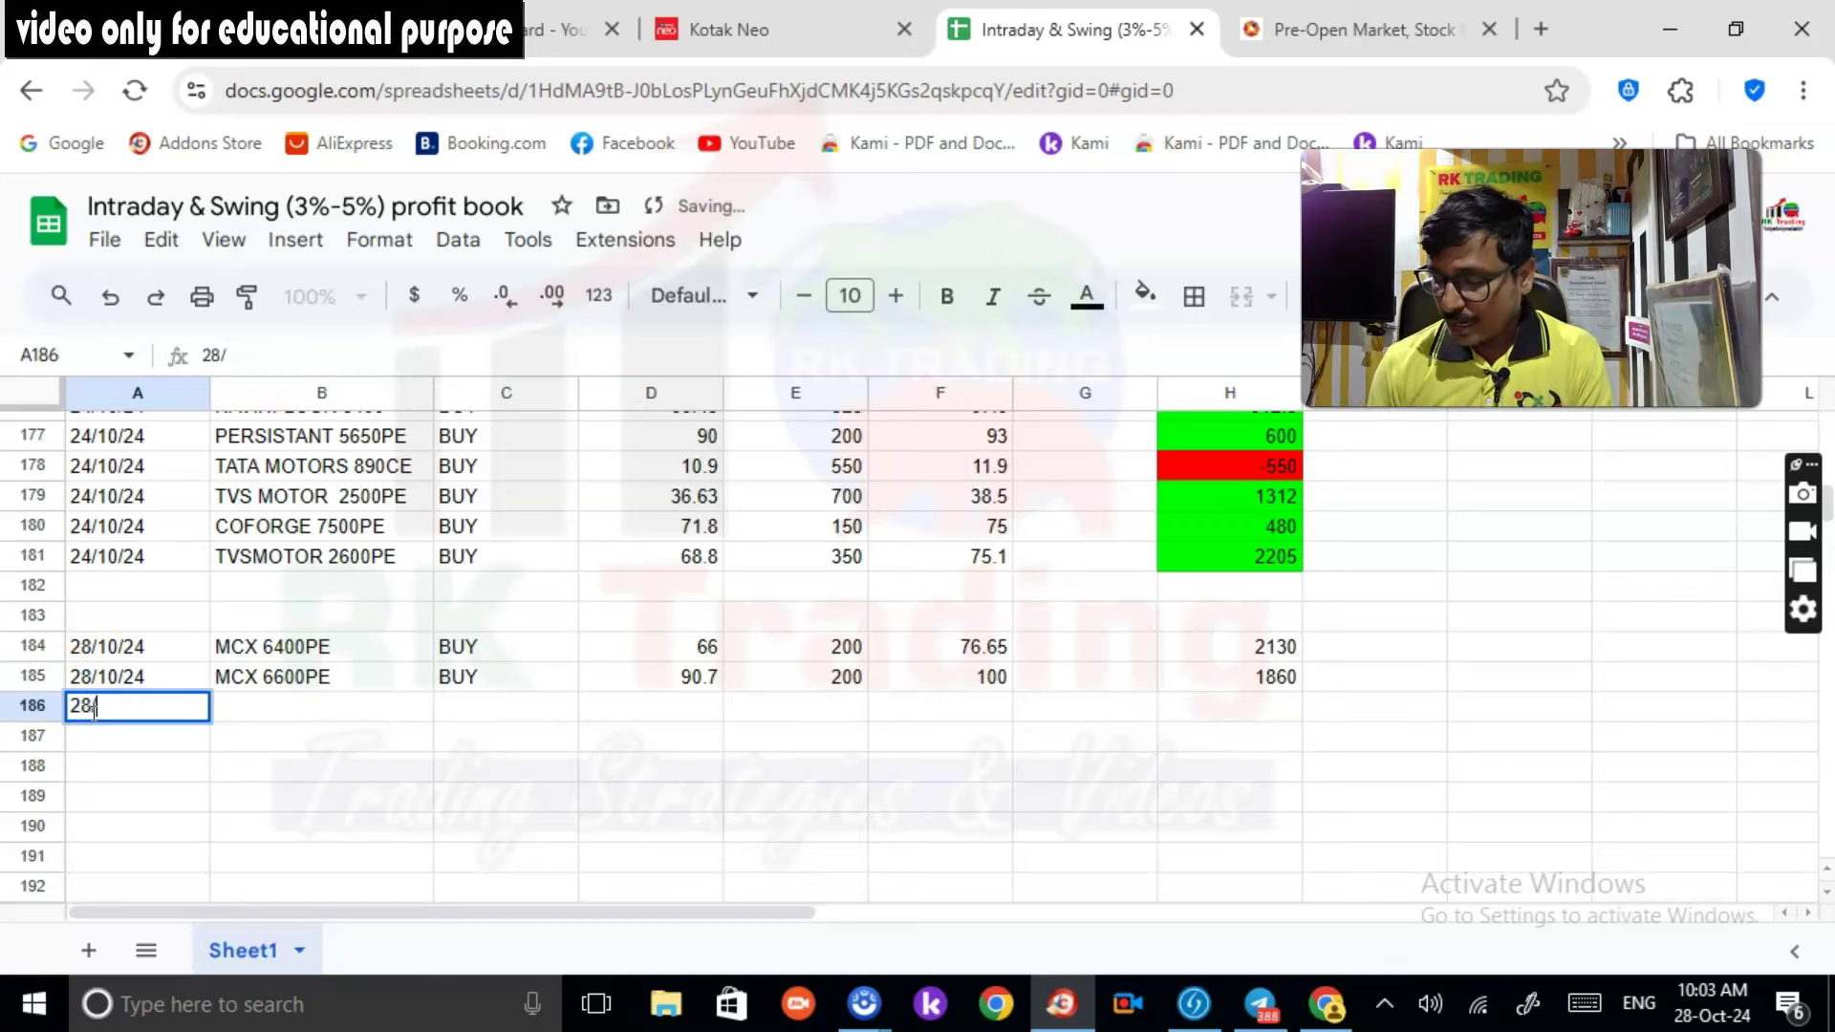
pyautogui.write('10/24')
pyautogui.press('Tab')
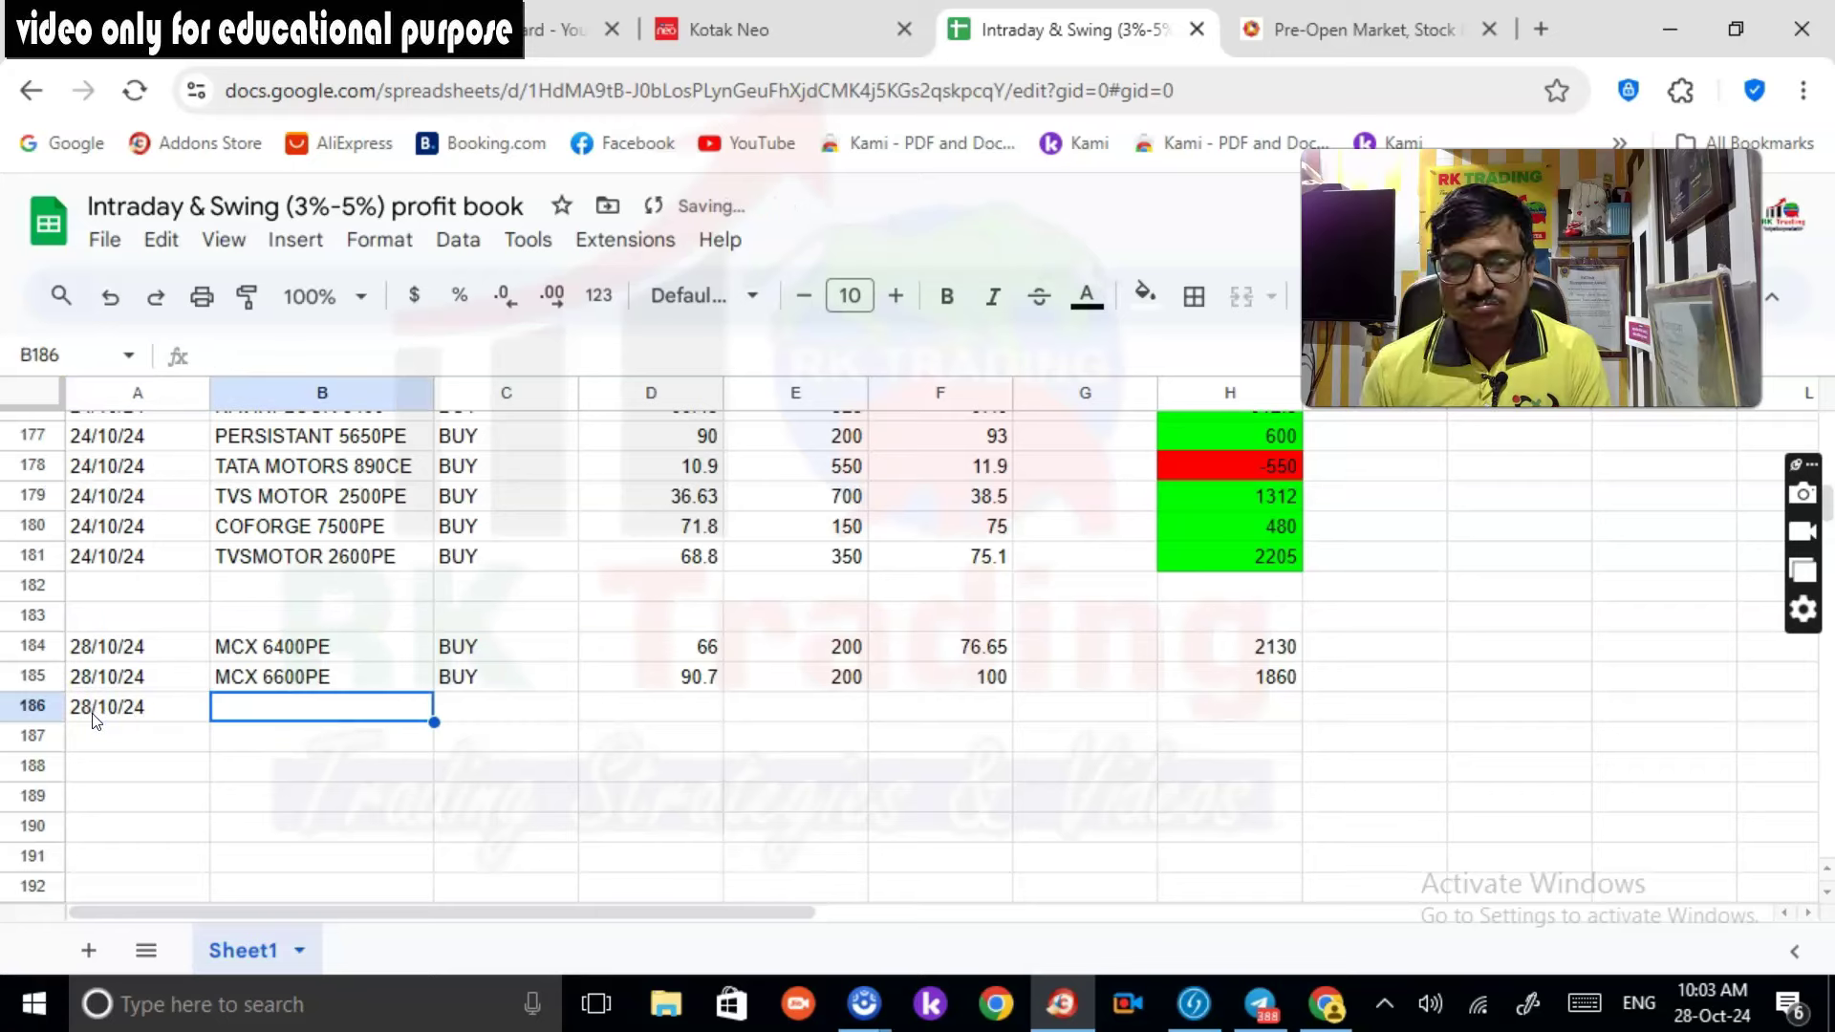
# Step: Switch to Kotak Neo, return to the positions list and open the details of the SHRIRAMFIN 3200 put
pyautogui.click(726, 29)
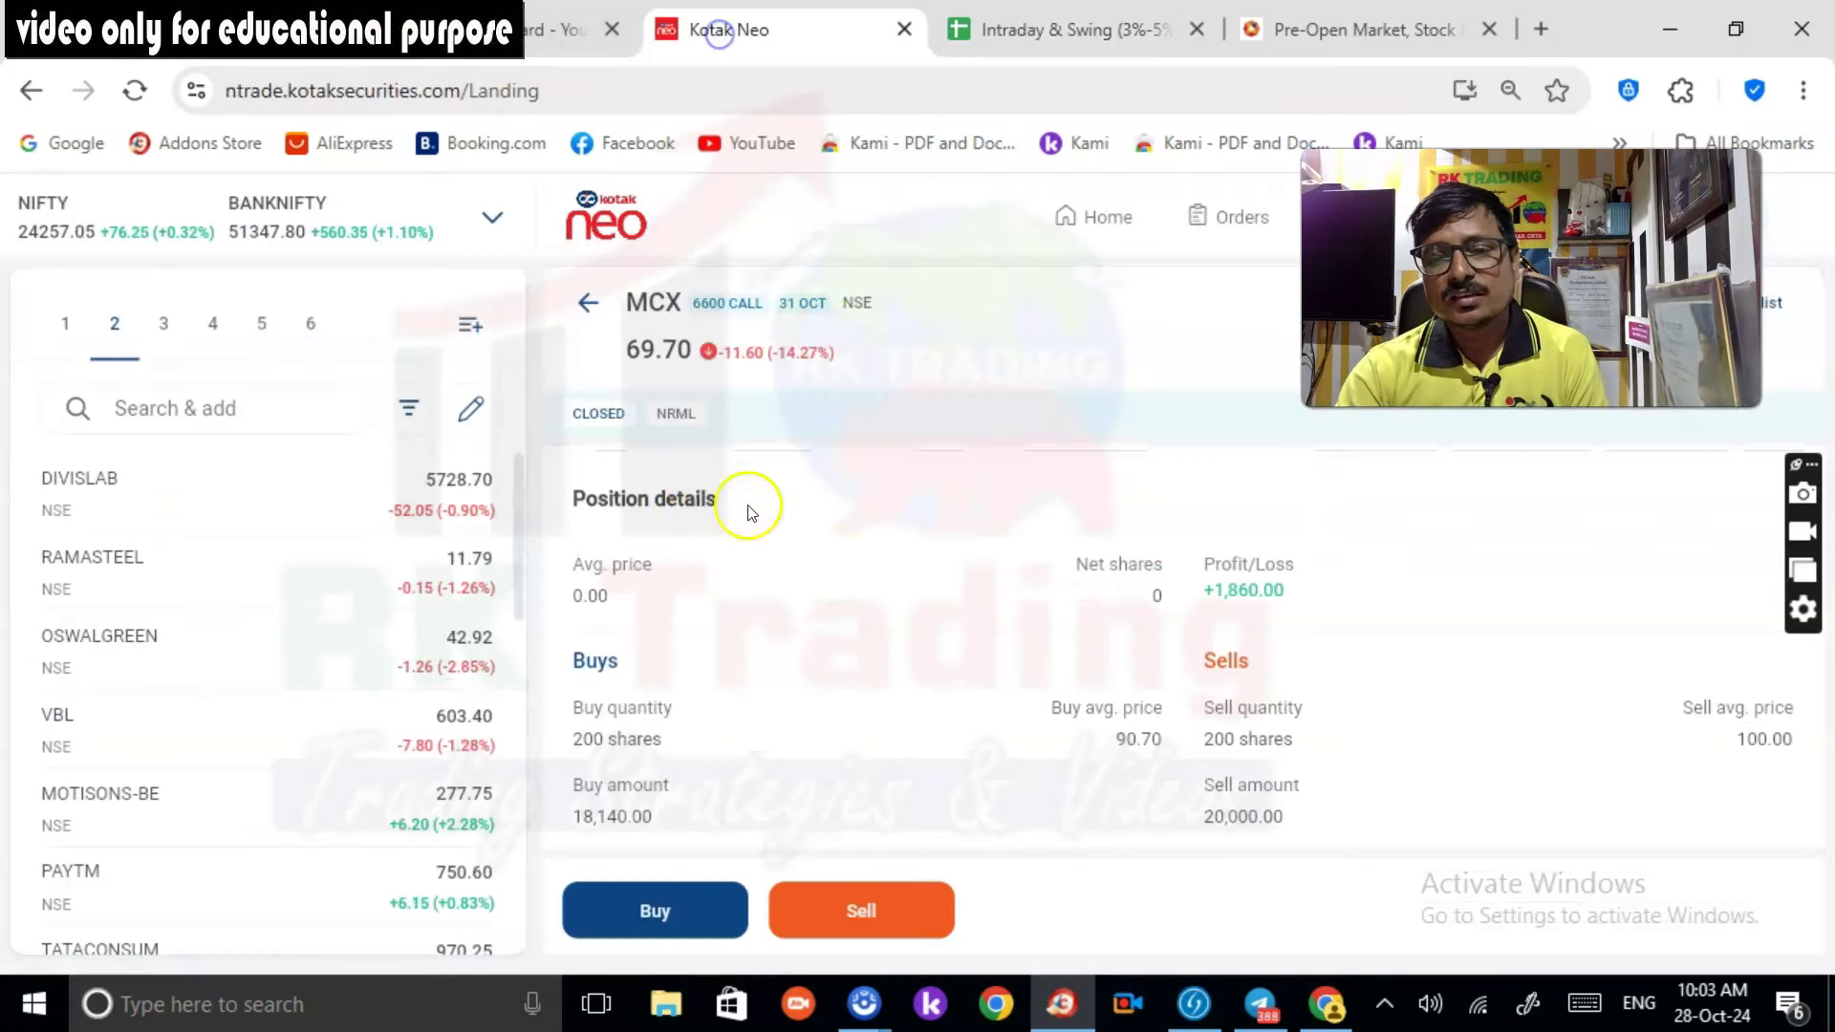
pyautogui.click(588, 304)
pyautogui.moveTo(1003, 865)
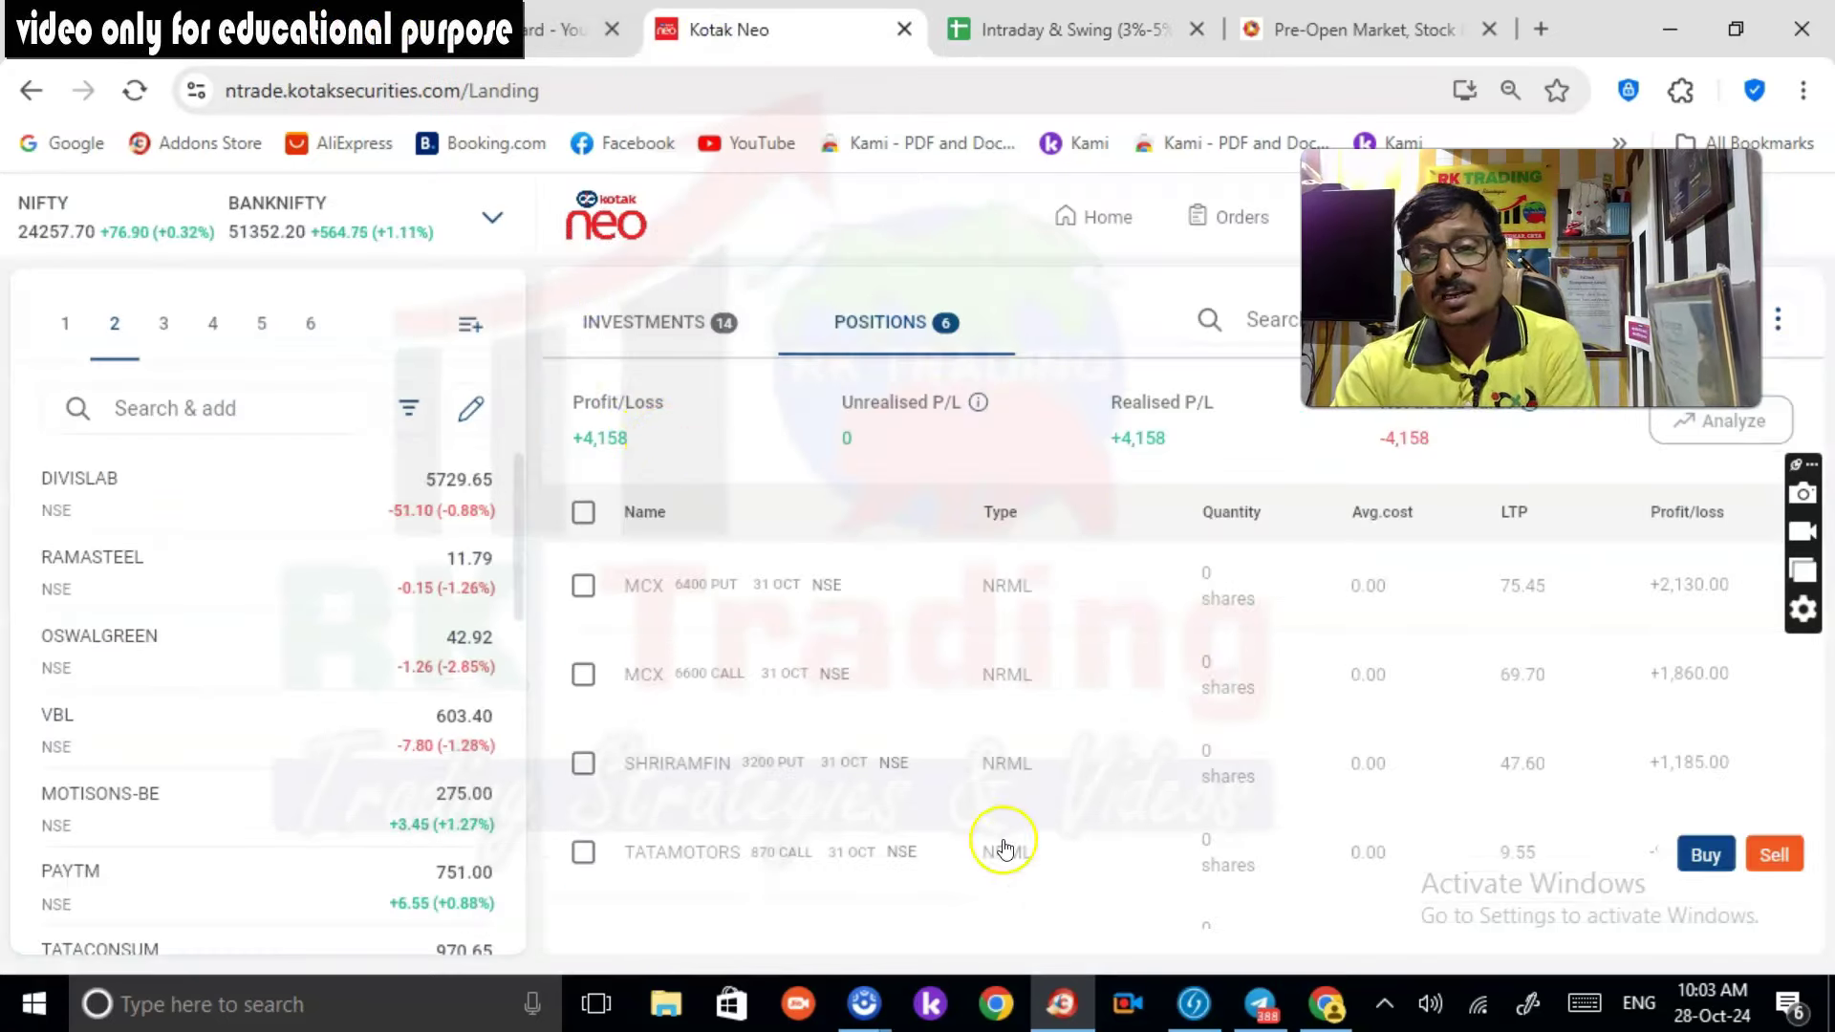
pyautogui.click(875, 753)
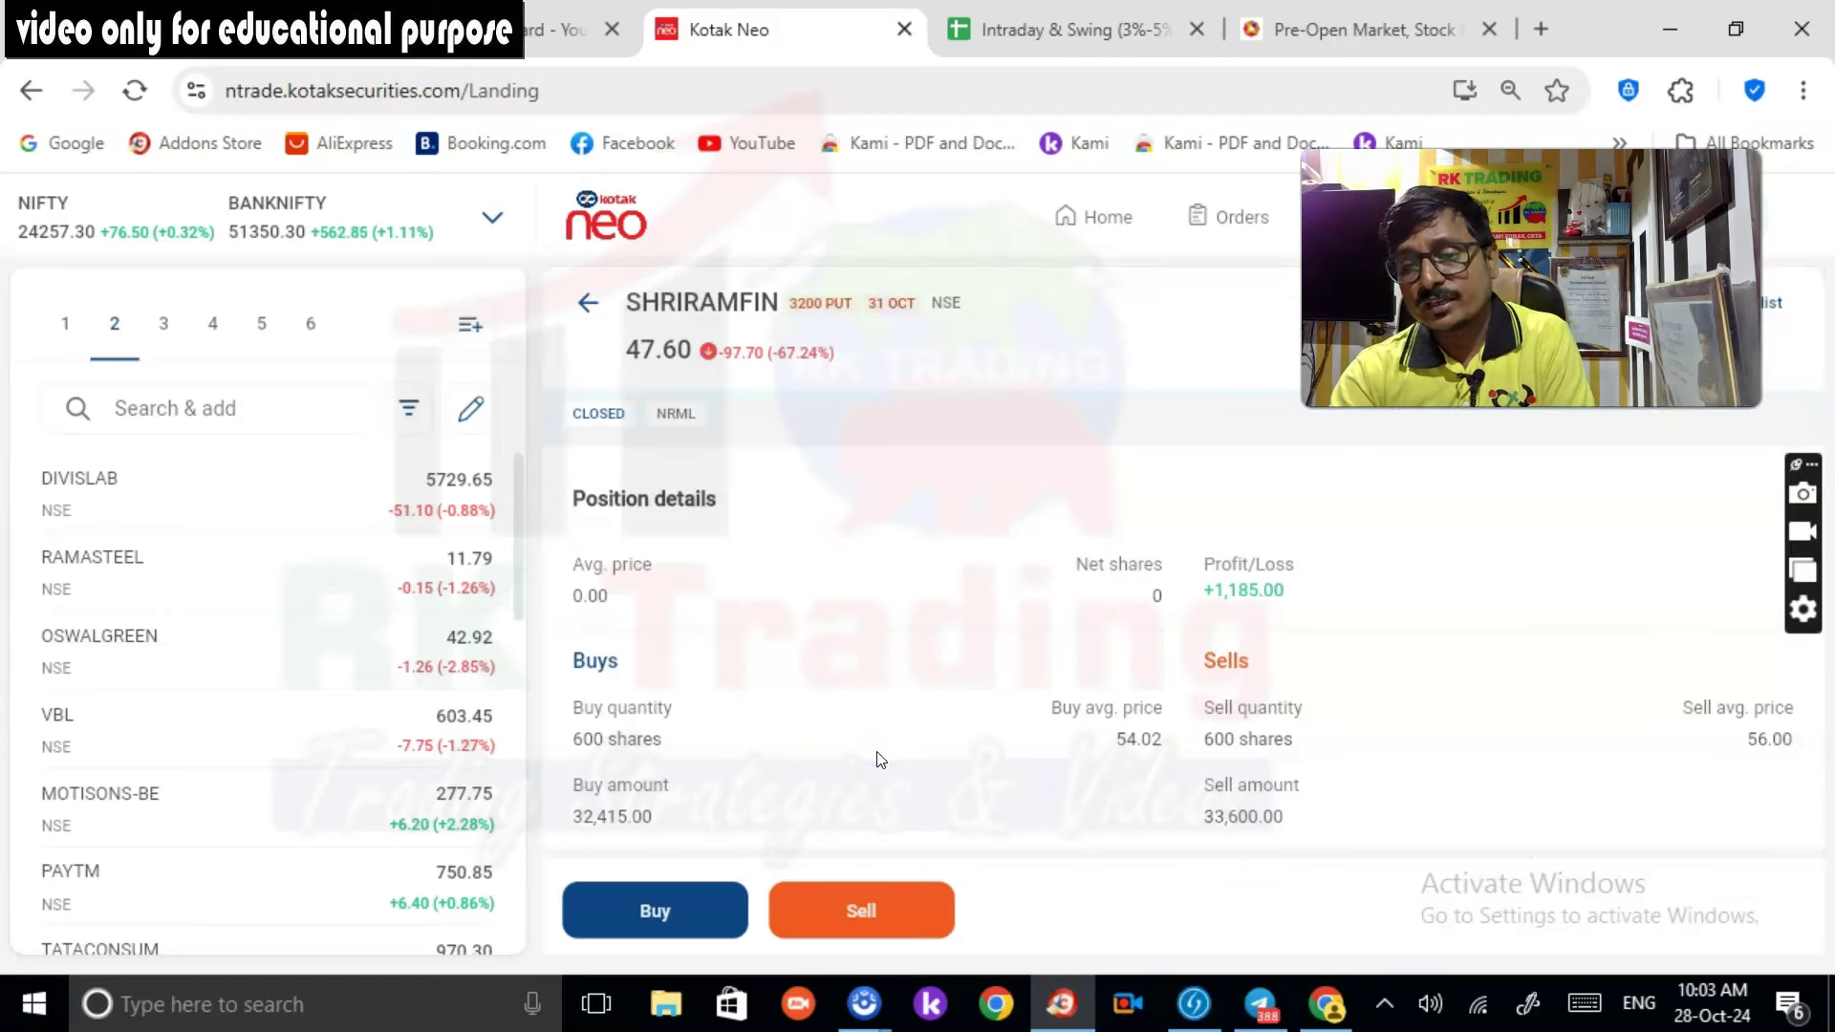
pyautogui.click(1145, 746)
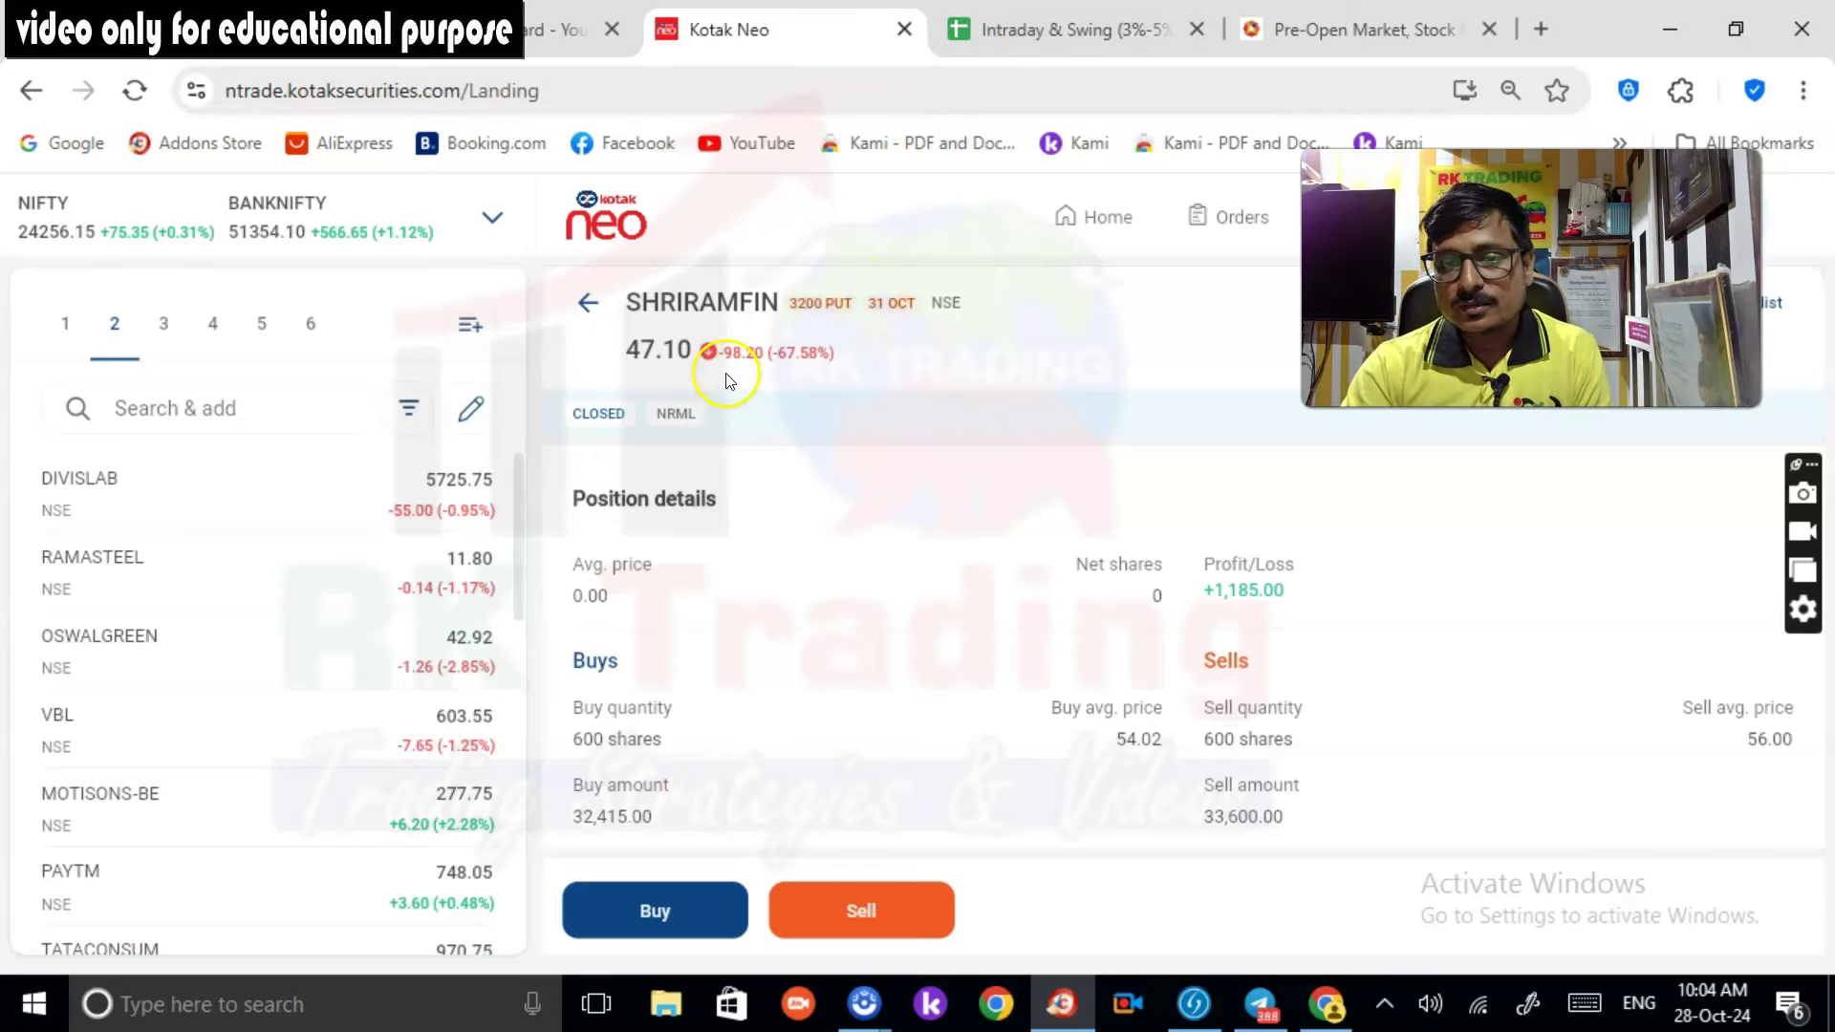
# Step: Switch back to the profit book and enter SHRIRAMFIN 3200PE in B186 and BUY in C186
pyautogui.click(1080, 30)
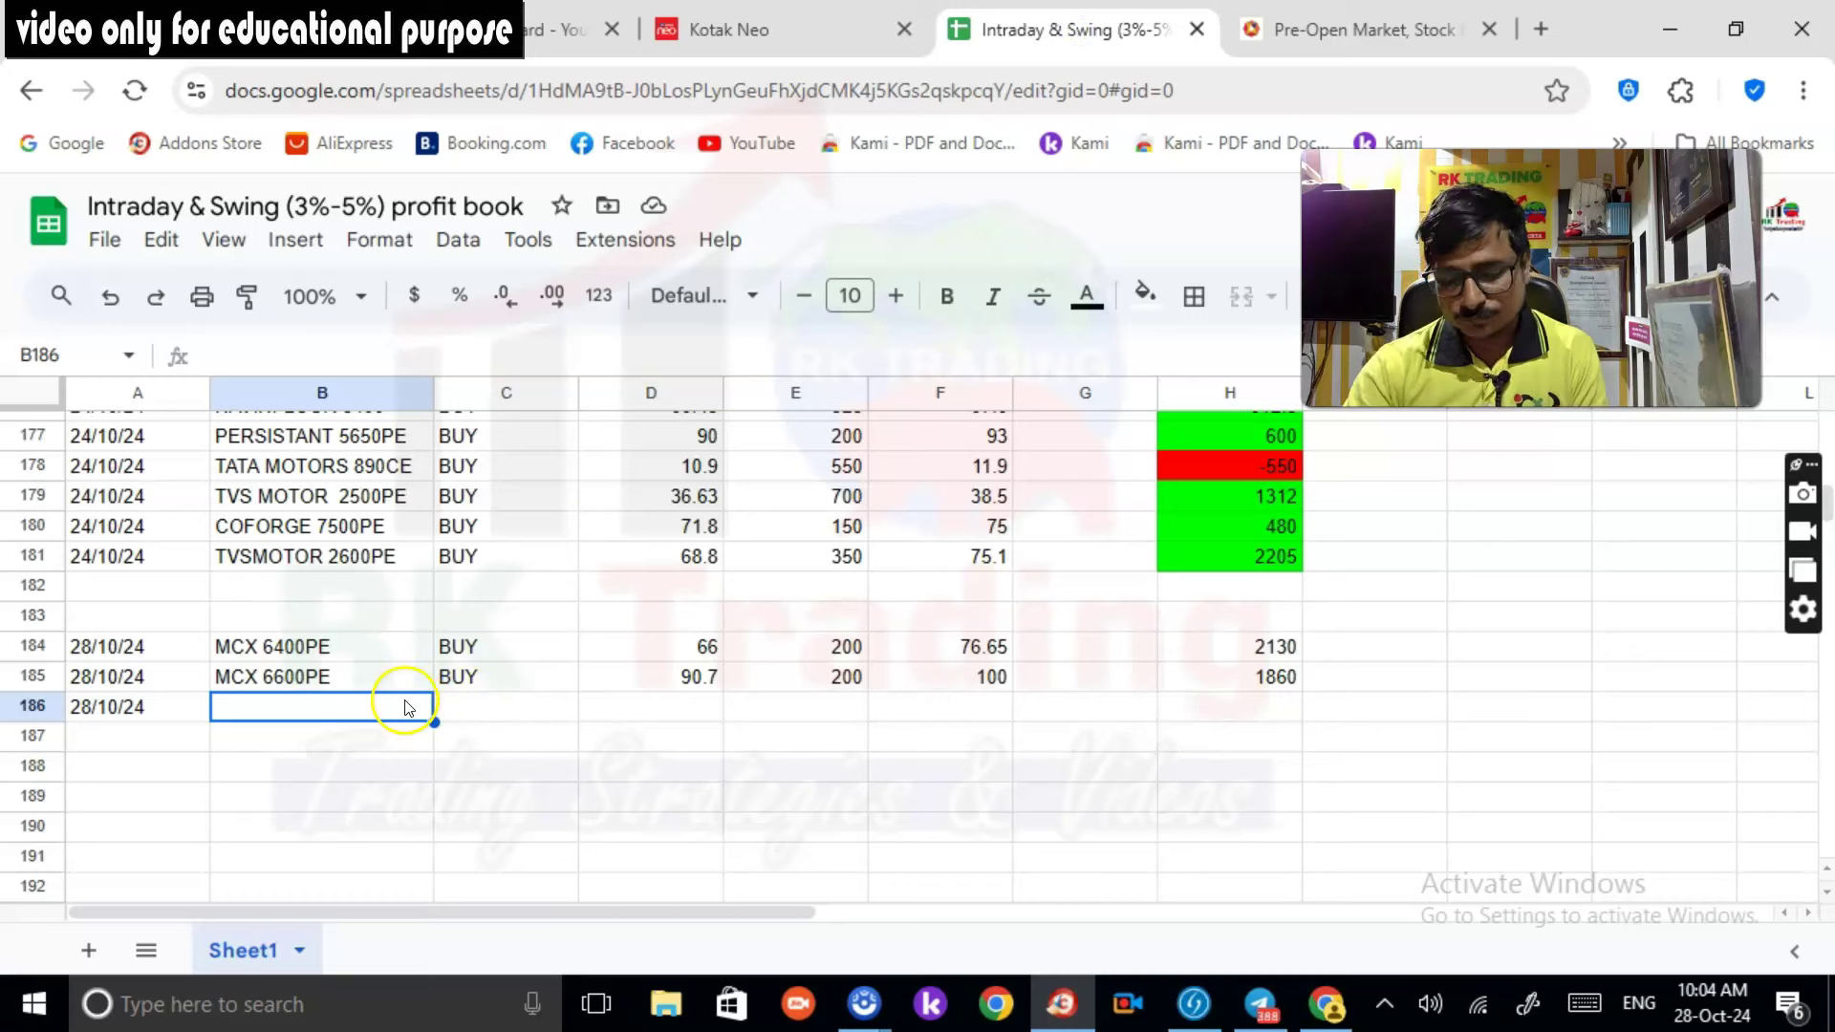
pyautogui.write('SHRIRAMF')
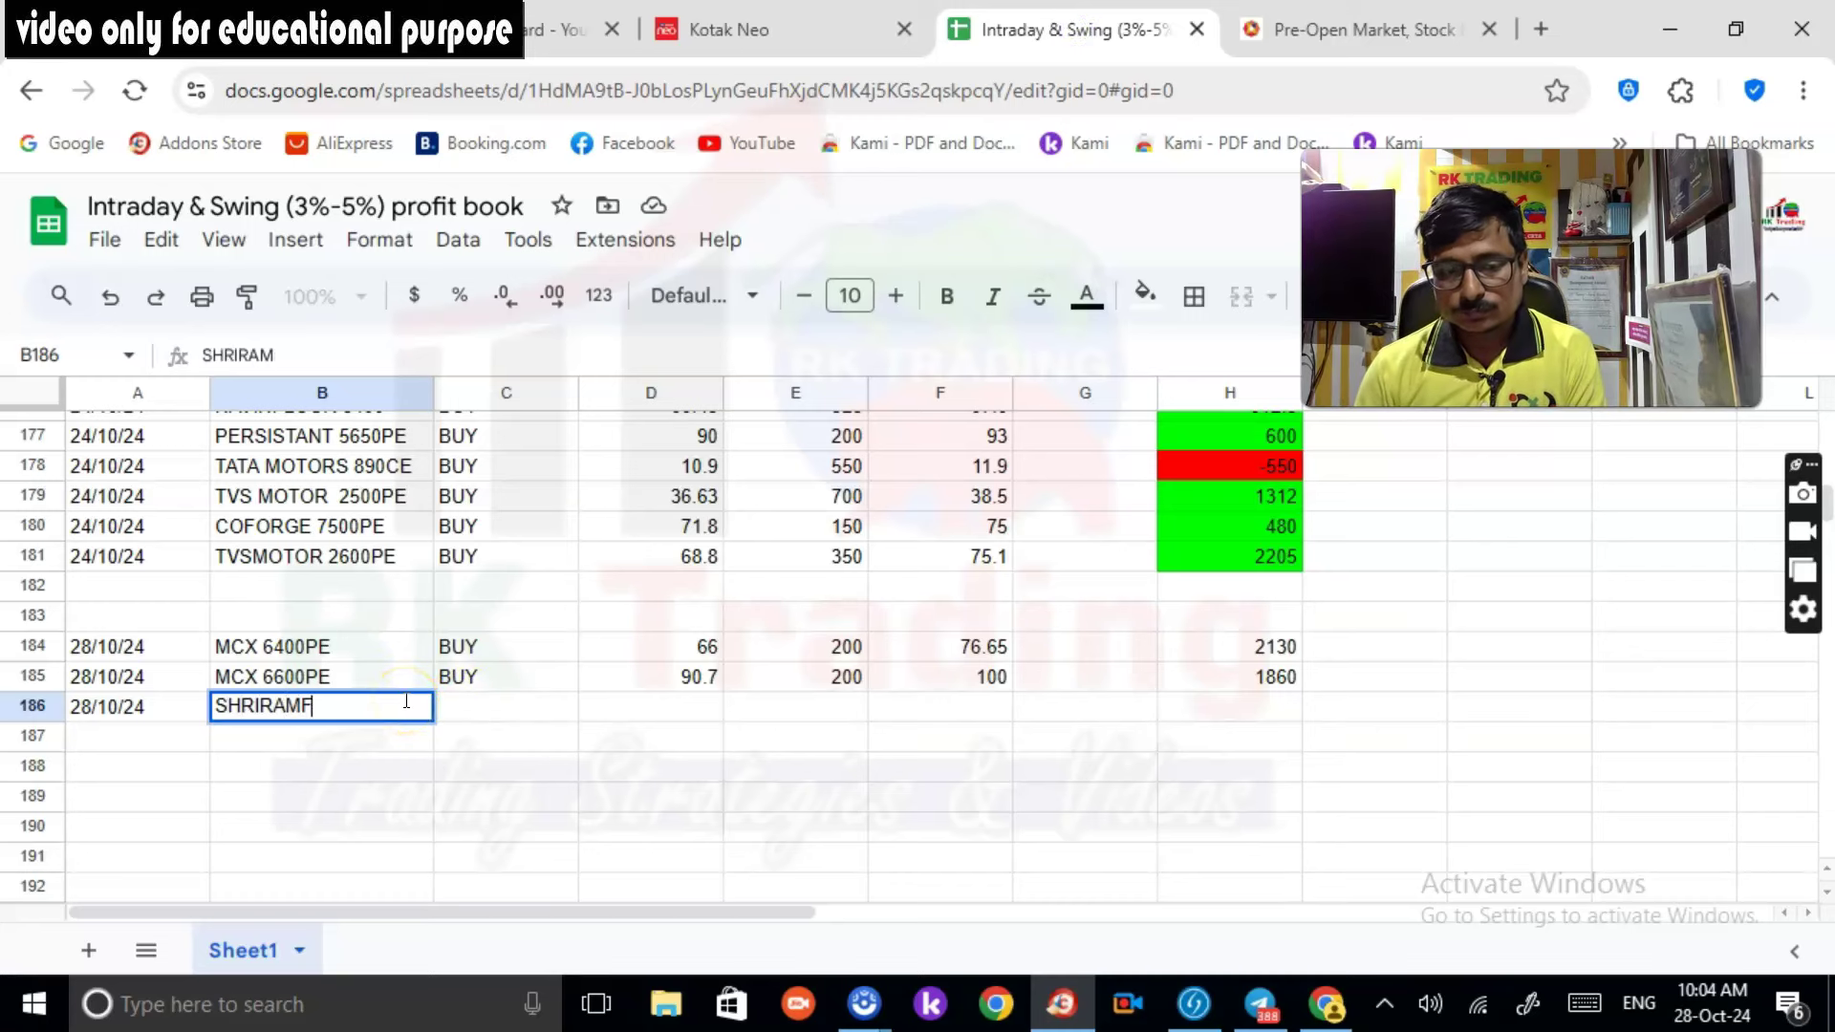
pyautogui.write('IN 3200PE')
pyautogui.press('Tab')
pyautogui.write('BUY')
pyautogui.press('Tab')
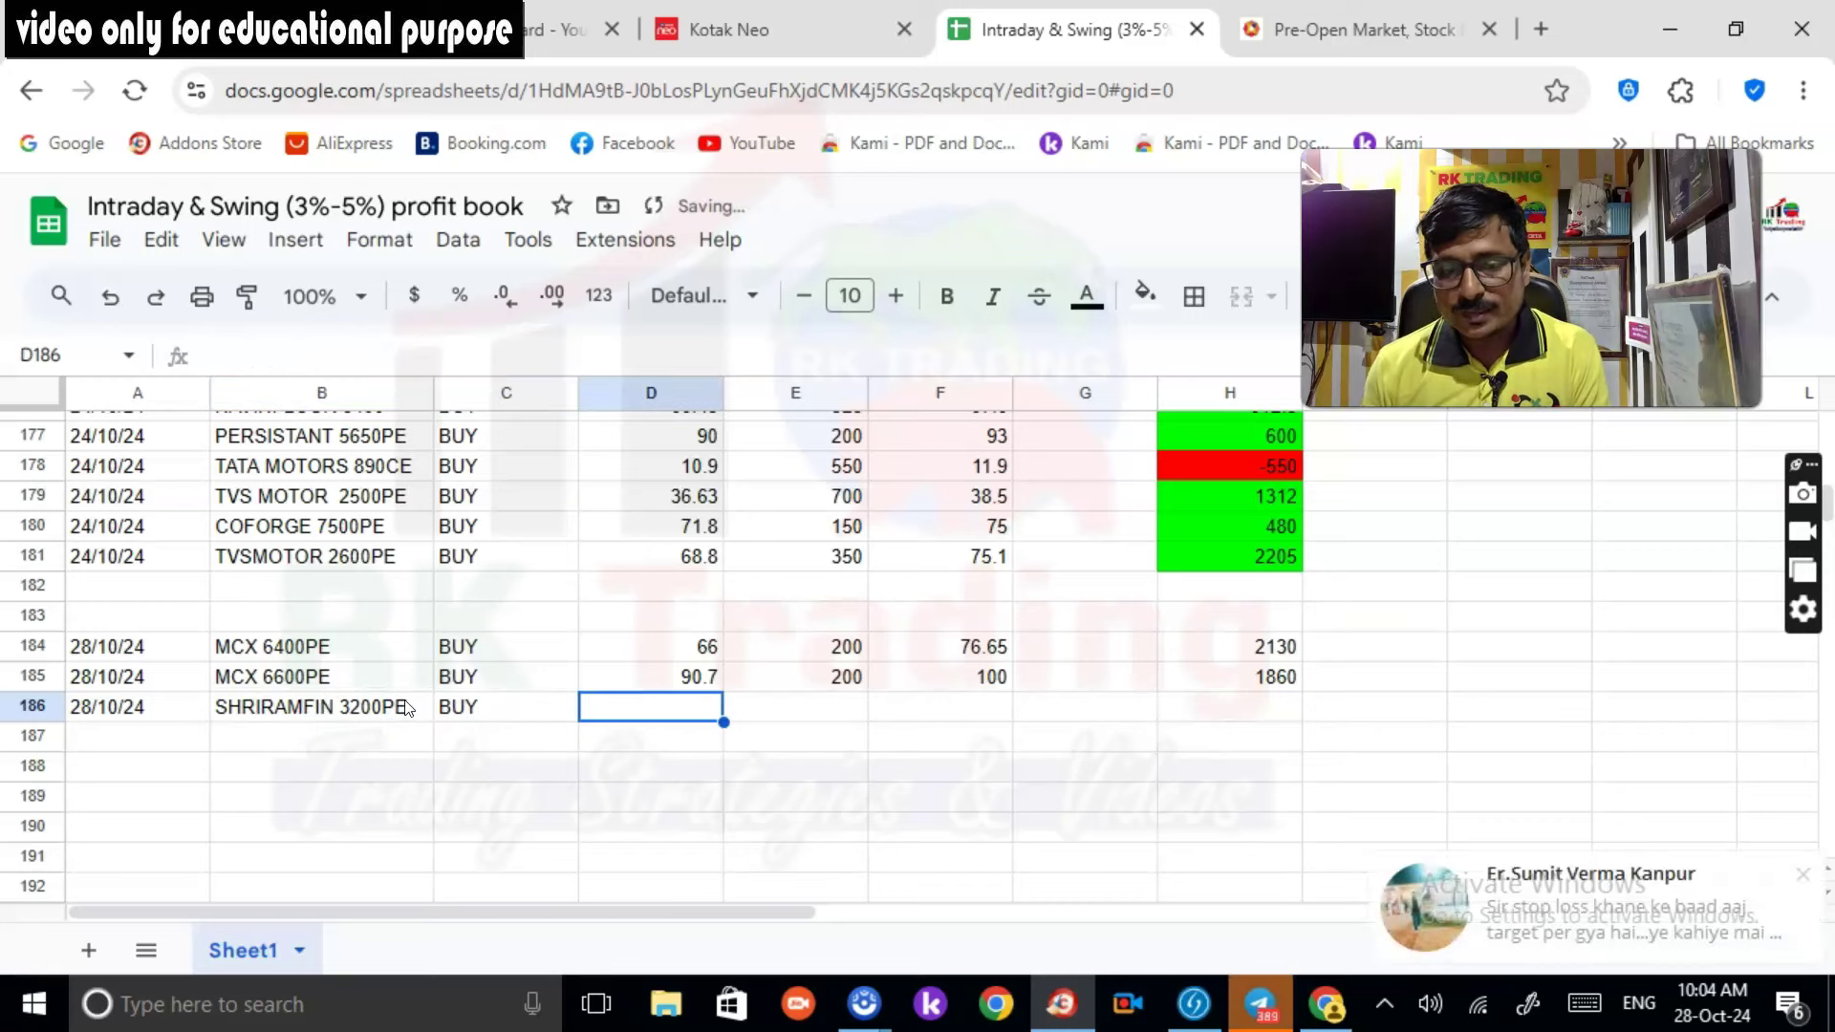
# Step: Enter quantity 600 for the SHRIRAMFIN trade in cell E186 and dismiss the message notification
pyautogui.write('600')
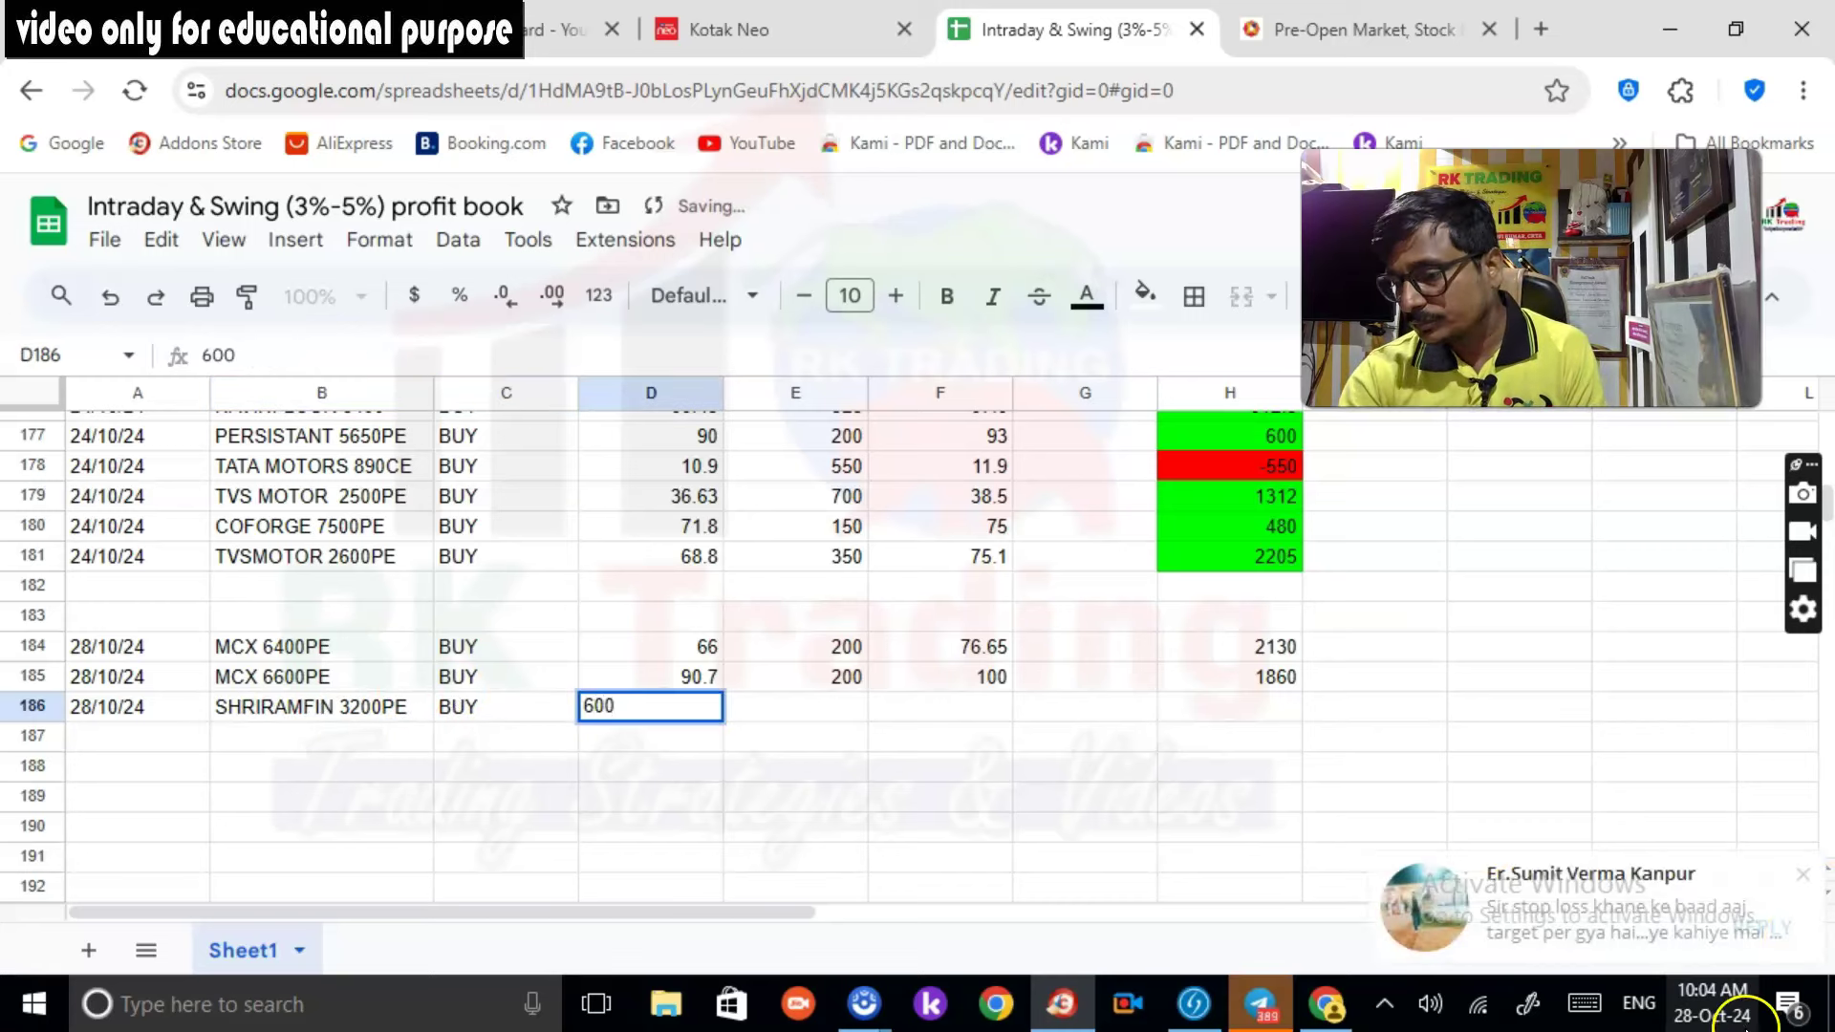
pyautogui.click(1804, 873)
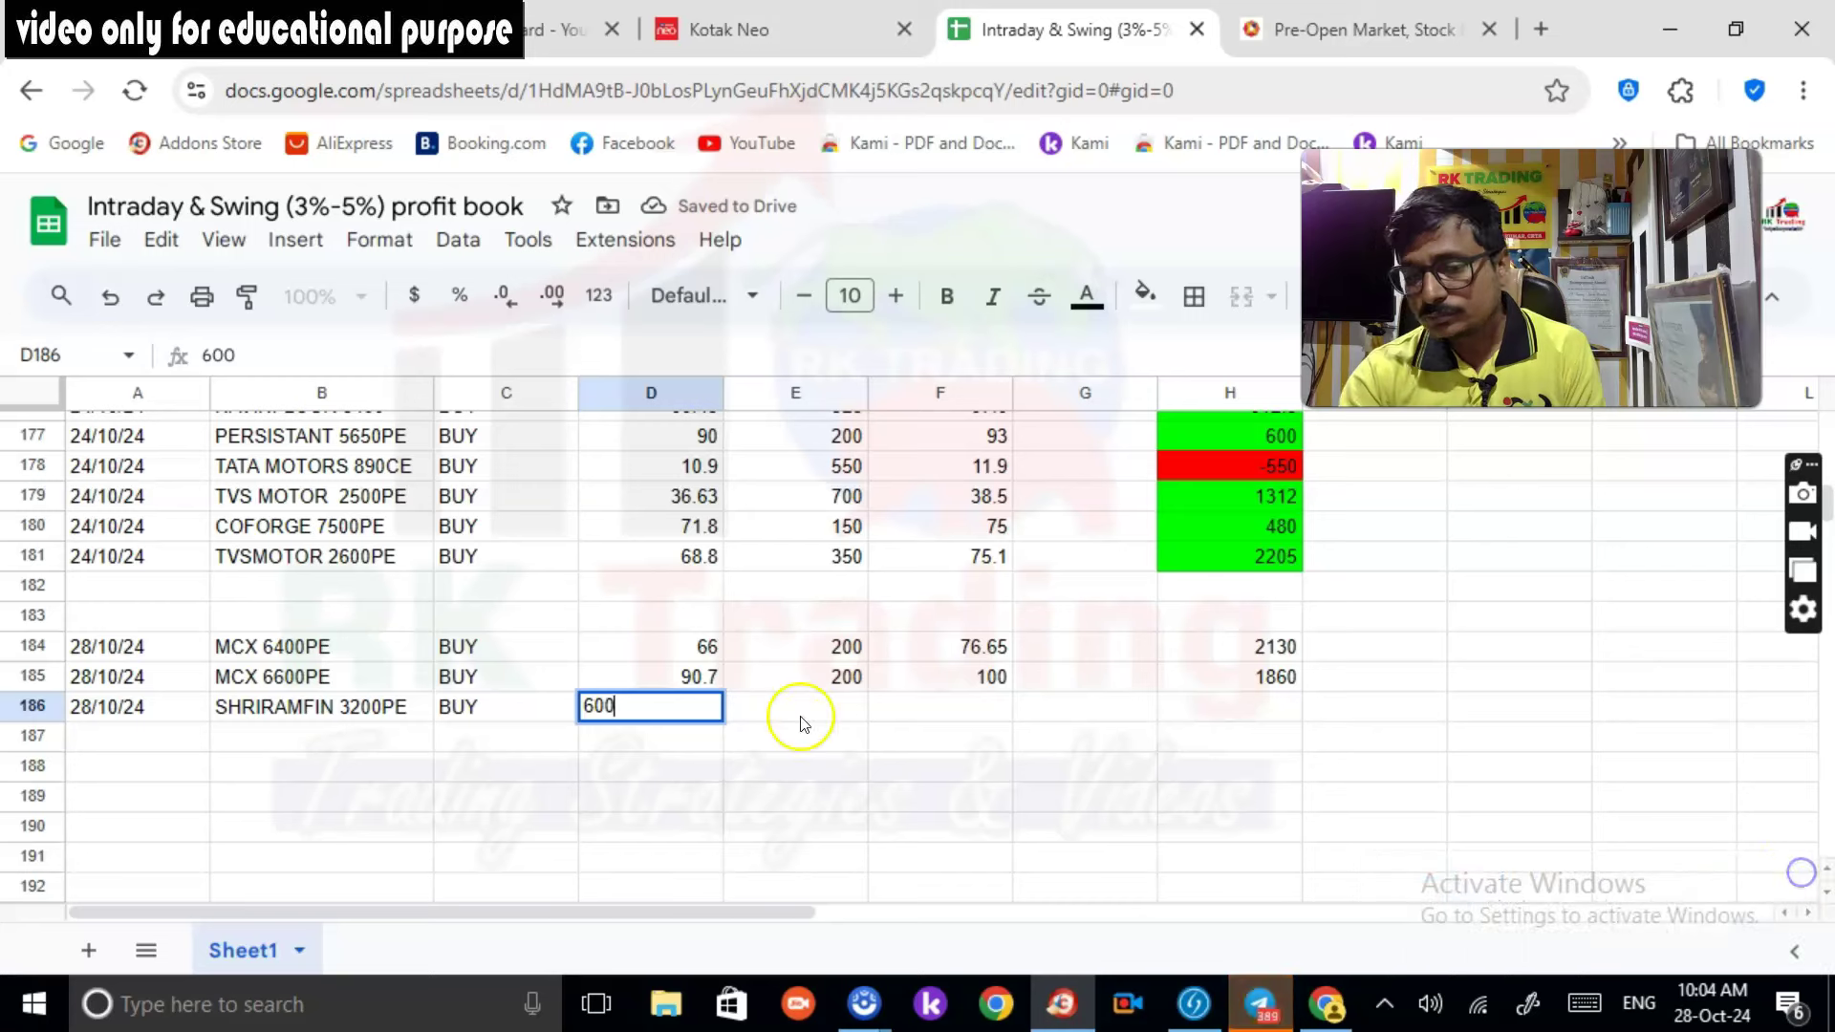
pyautogui.click(779, 708)
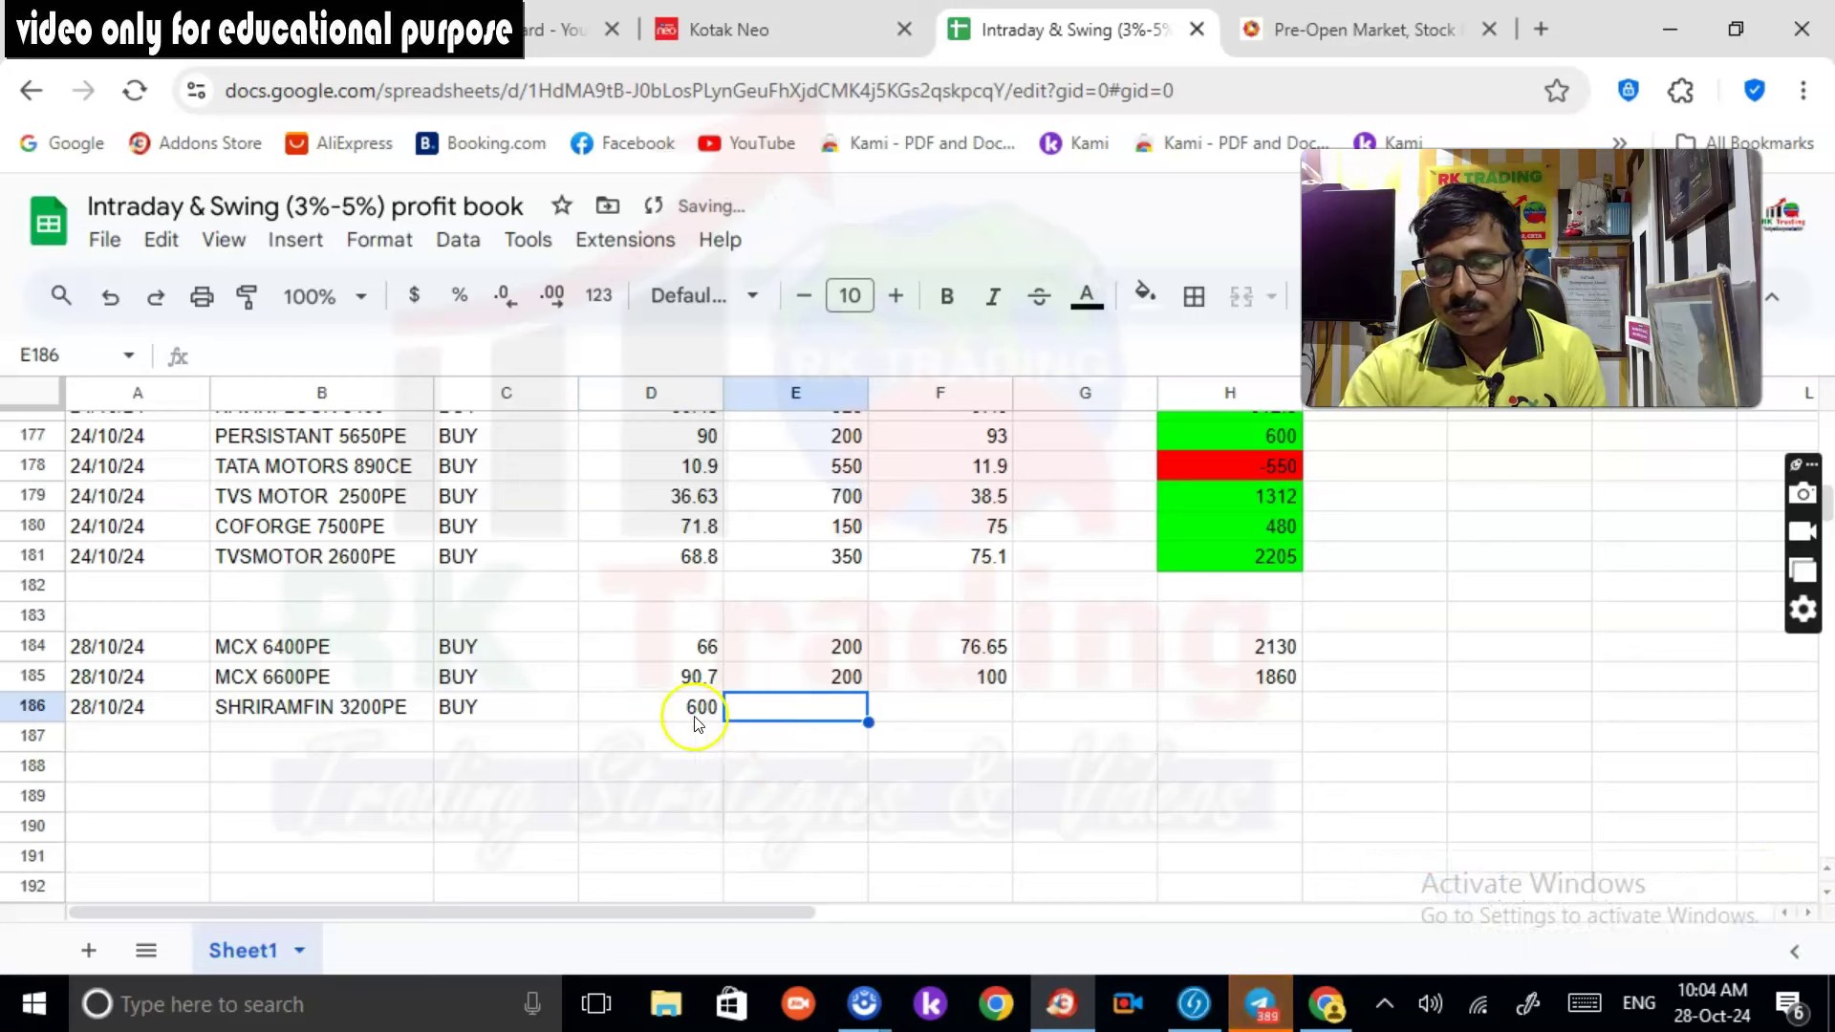
pyautogui.click(700, 711)
pyautogui.click(822, 696)
pyautogui.write('600')
pyautogui.click(688, 704)
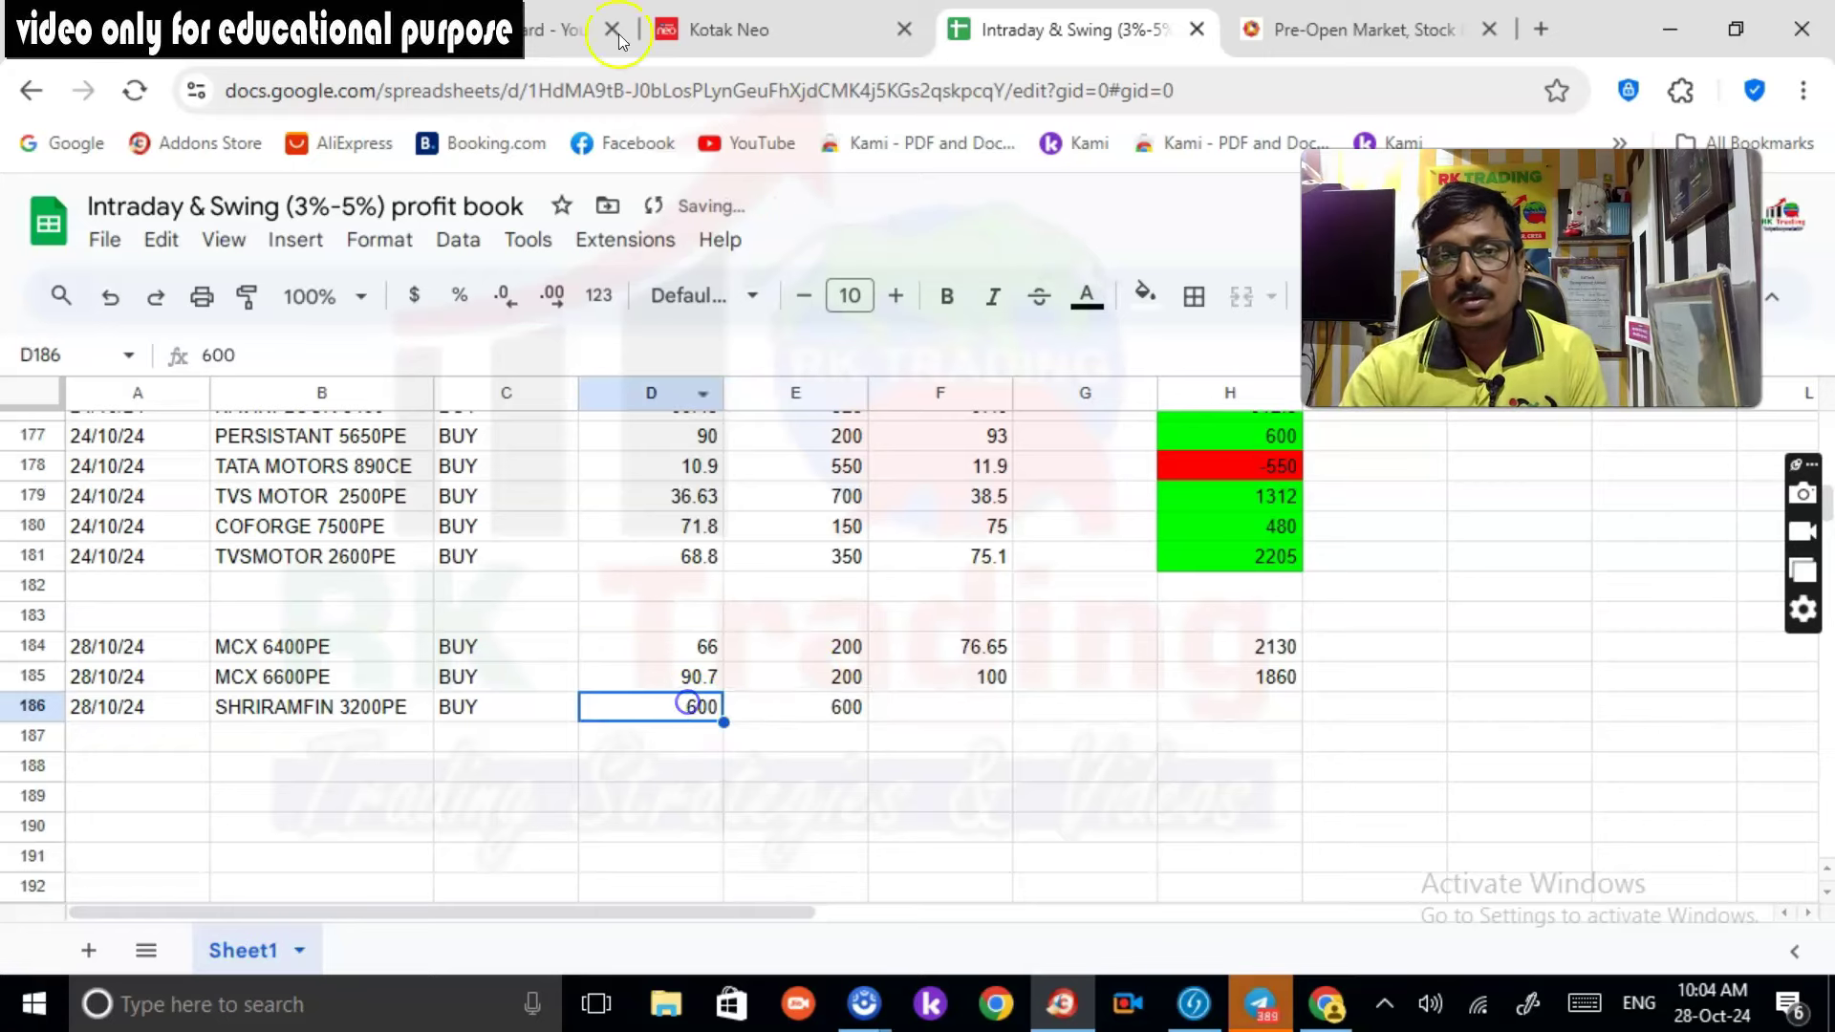
# Step: Check the SHRIRAMFIN put prices in Kotak Neo, set buy price 54 in D186 and enter sell price 56.02 in F186
pyautogui.click(659, 33)
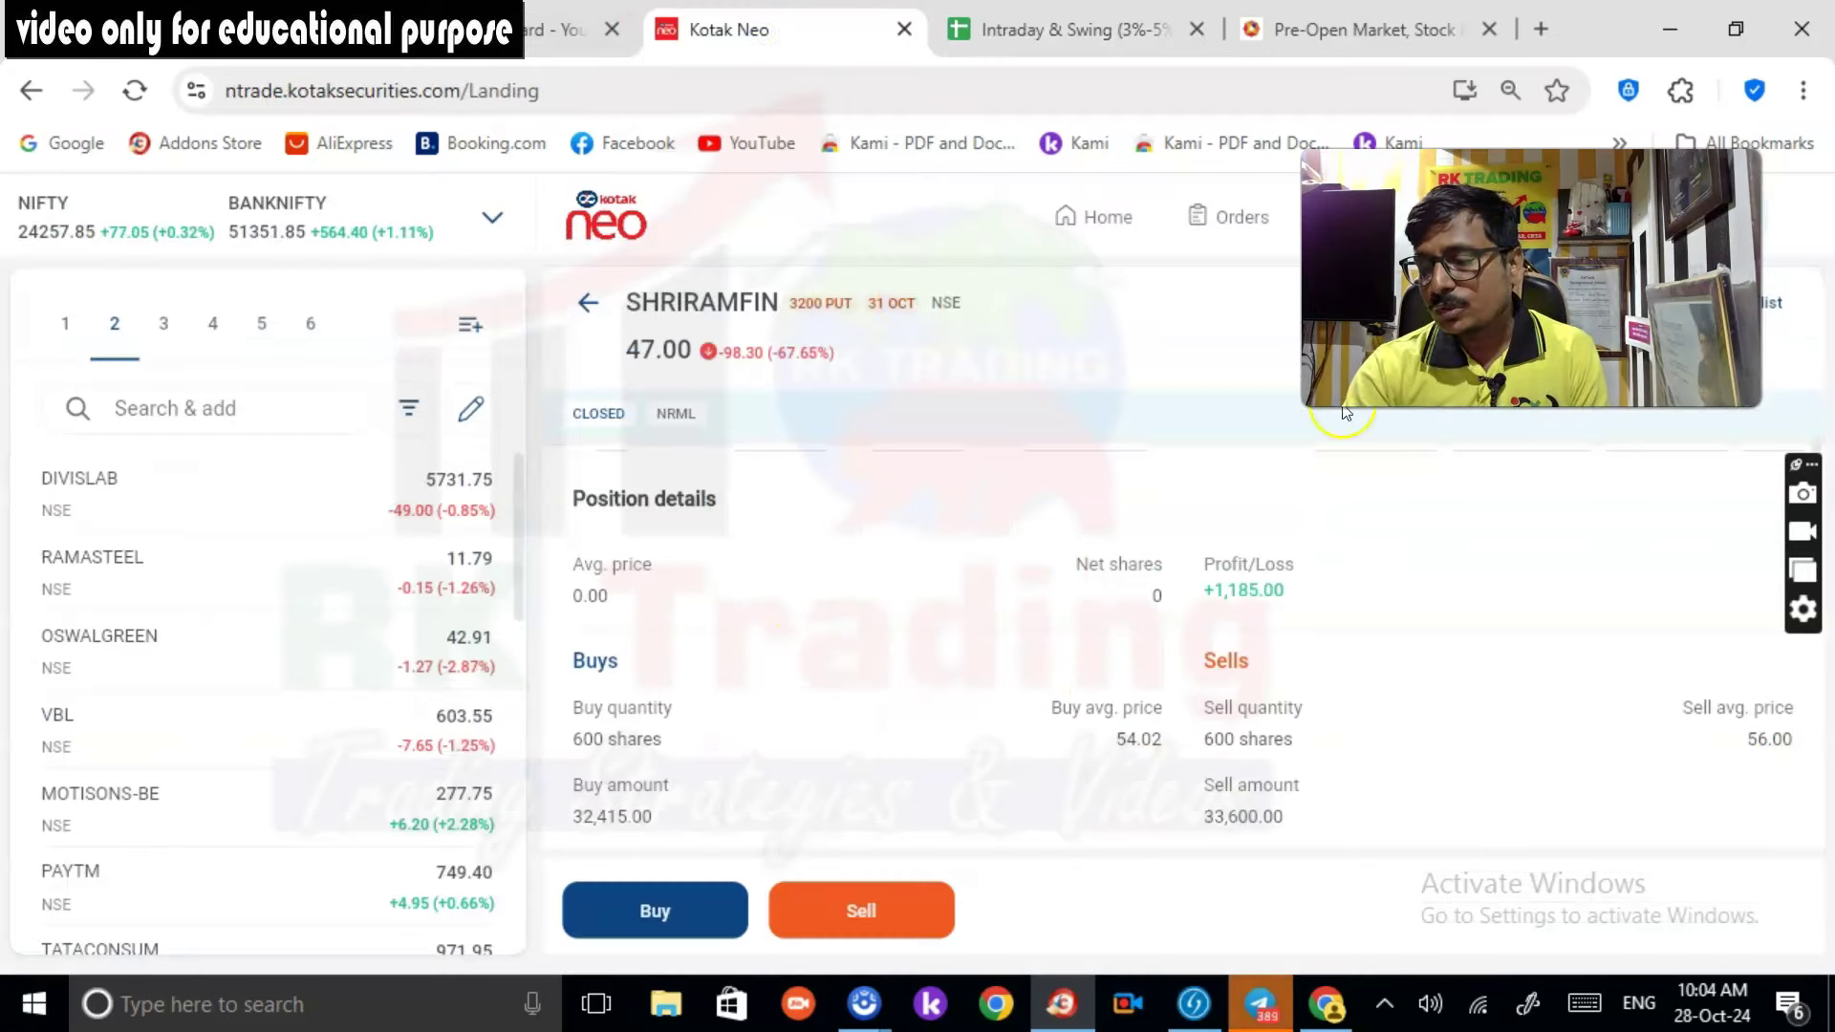
pyautogui.click(1051, 29)
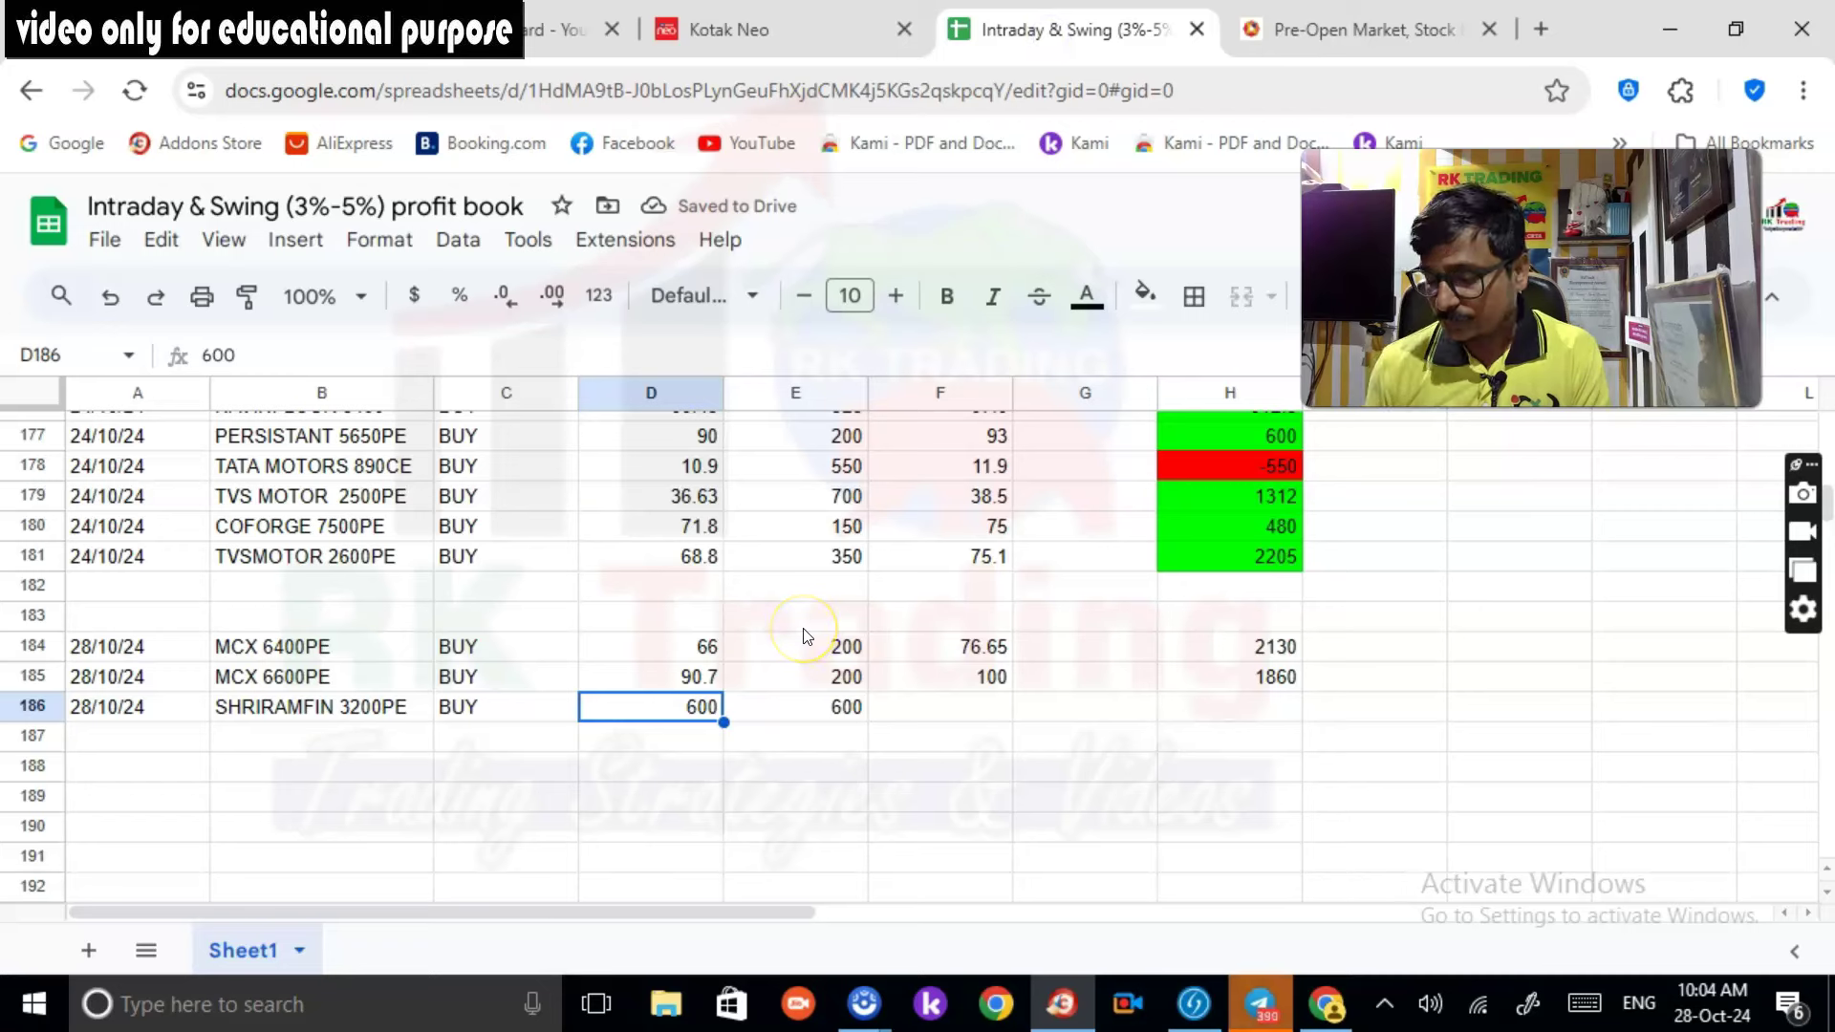
pyautogui.write('54')
pyautogui.press('Tab')
pyautogui.press('Tab')
pyautogui.write('5')
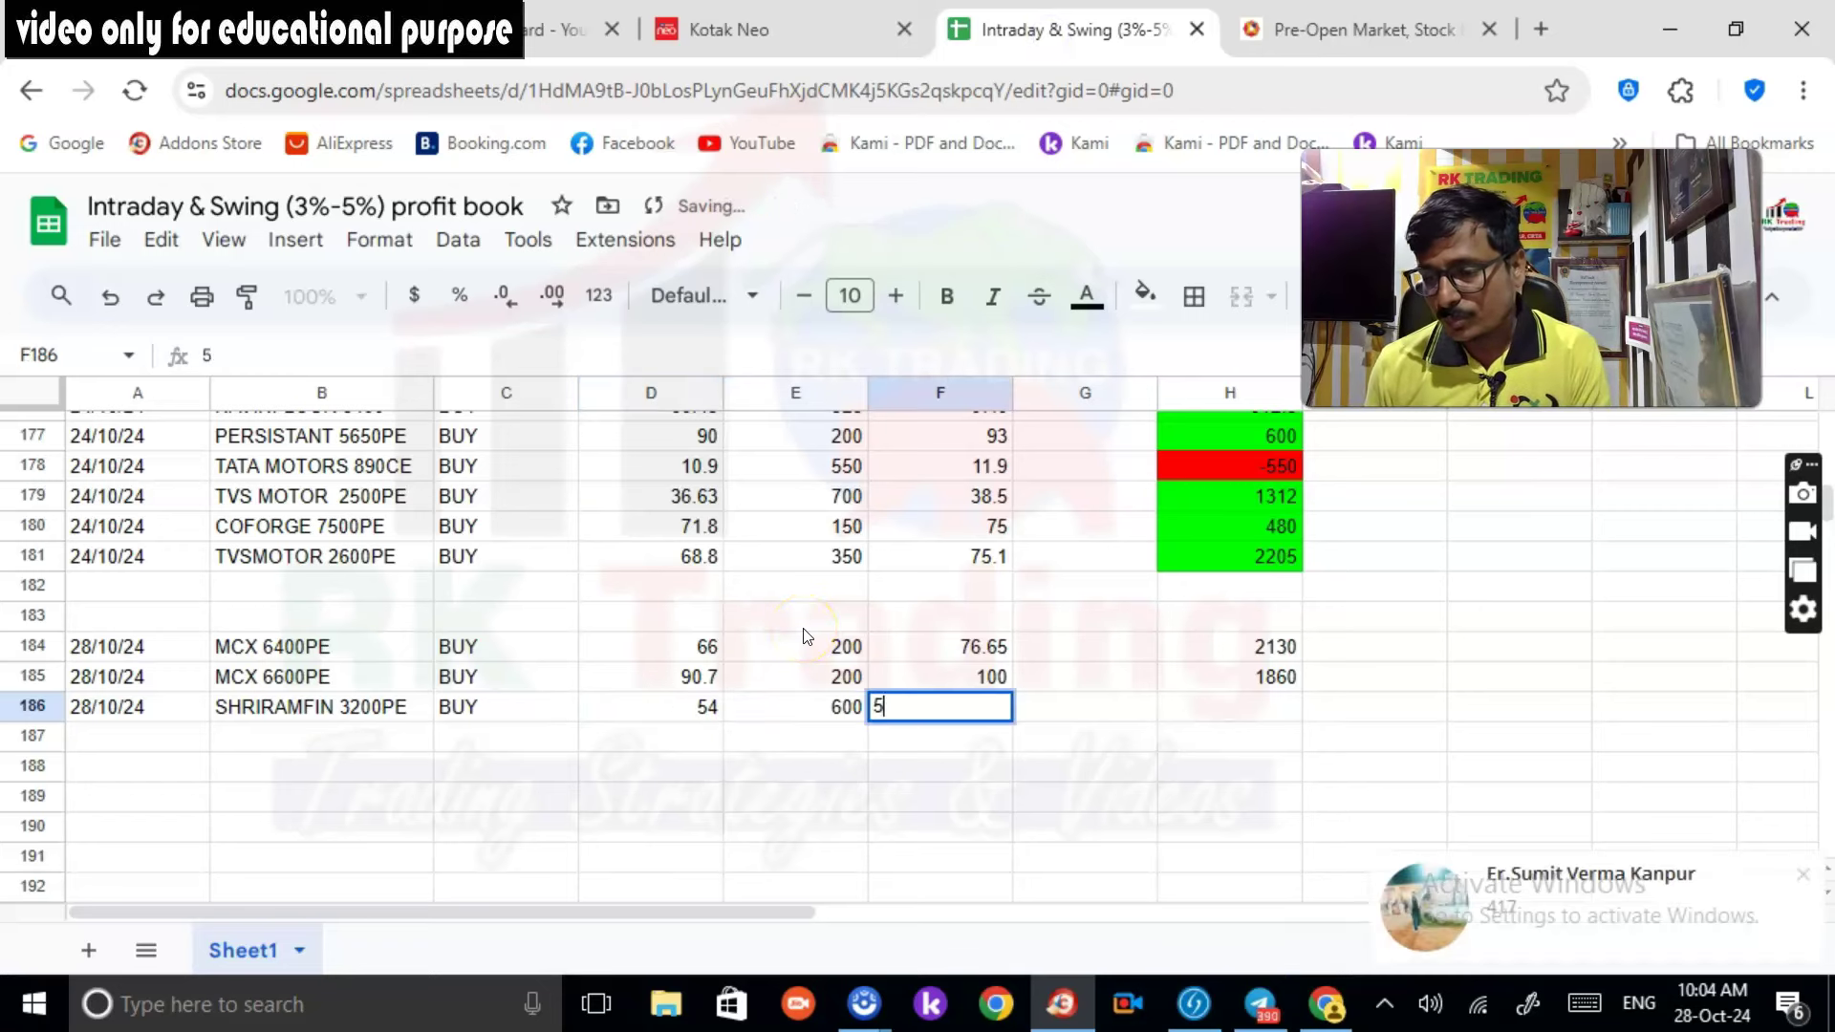
pyautogui.write('6.02')
# Step: Check the SHRIRAMFIN put's profit in Kotak Neo and enter 1185 in cell H186 of the profit book
pyautogui.press('Tab')
pyautogui.press('Tab')
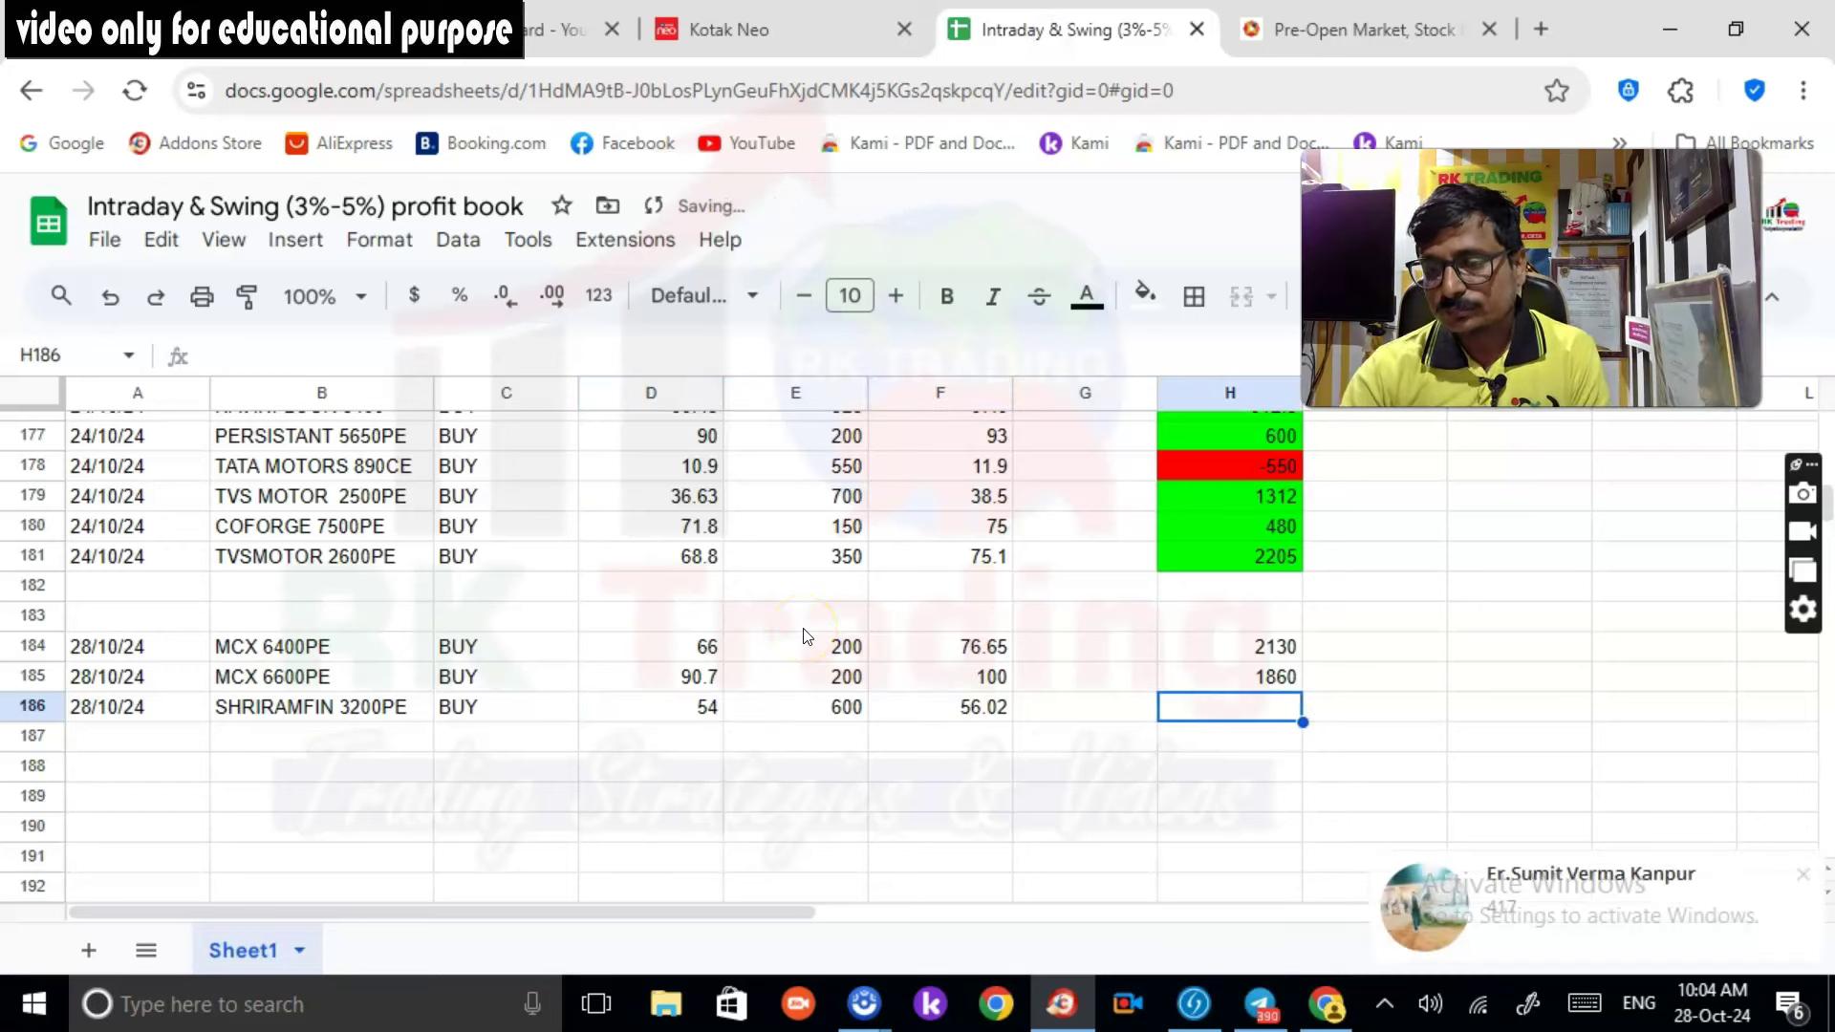
pyautogui.click(722, 30)
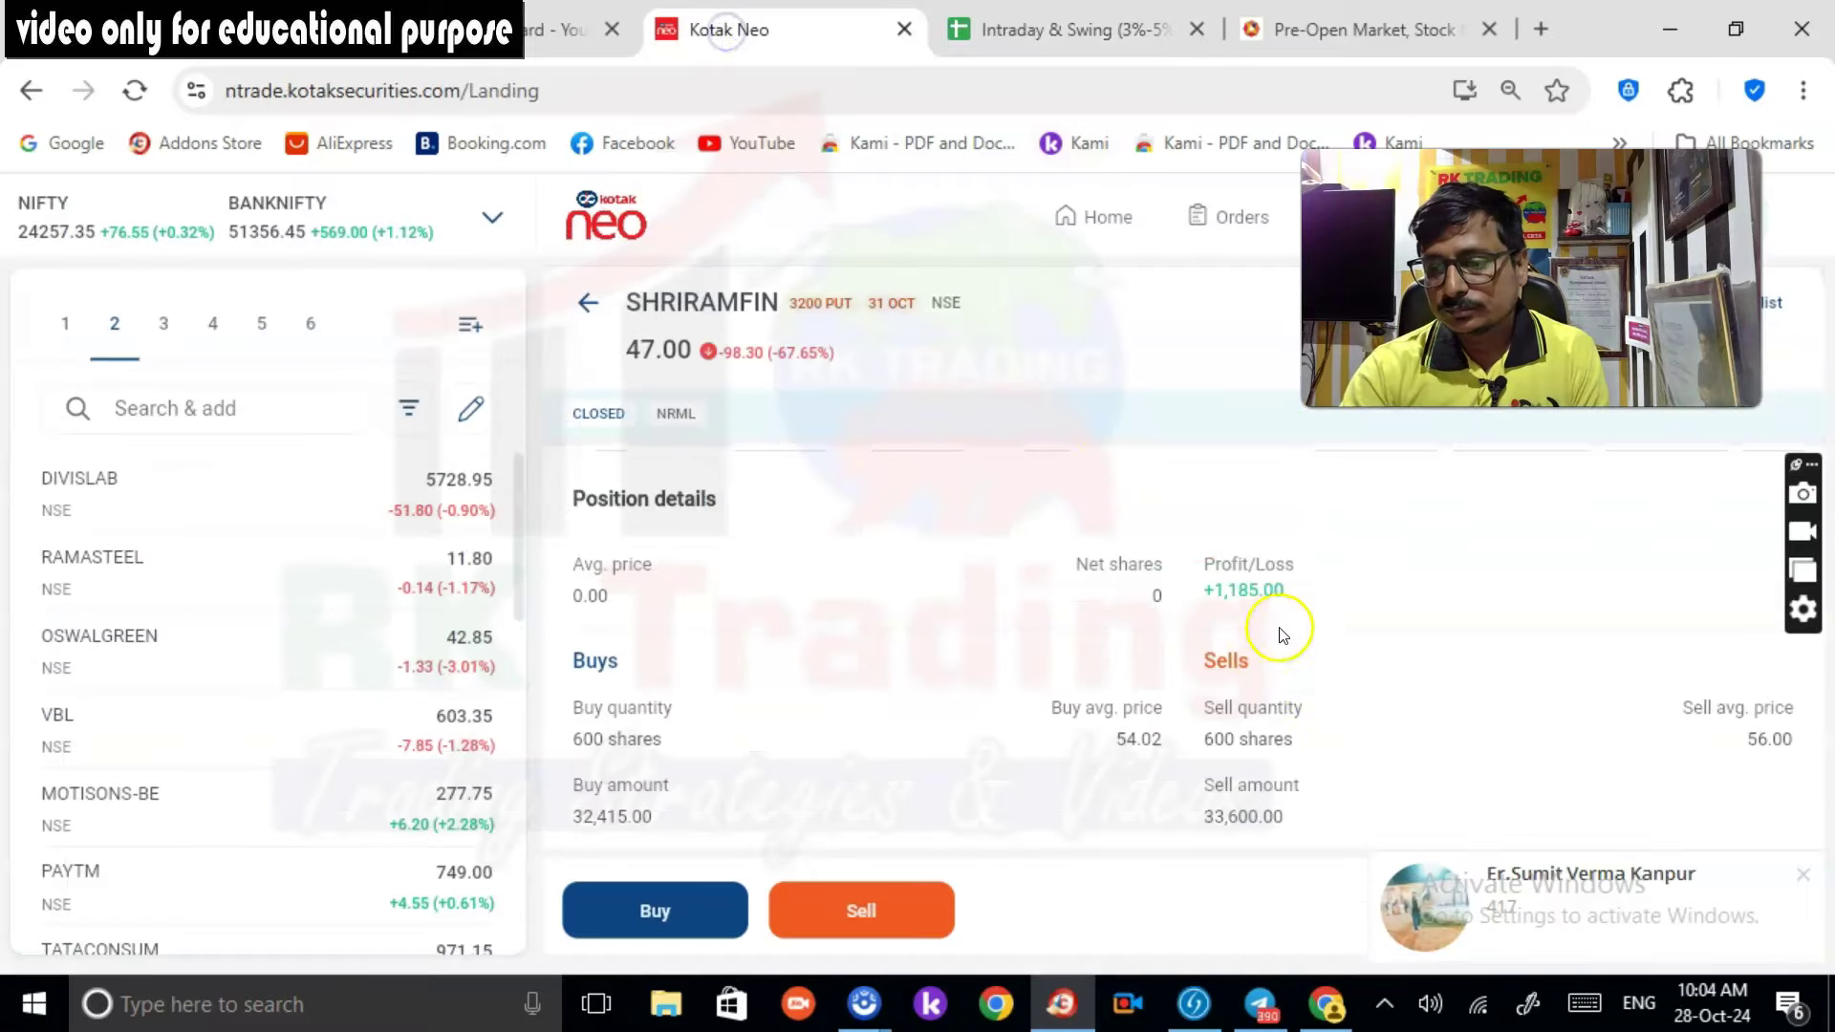
pyautogui.click(1171, 33)
pyautogui.write('1185')
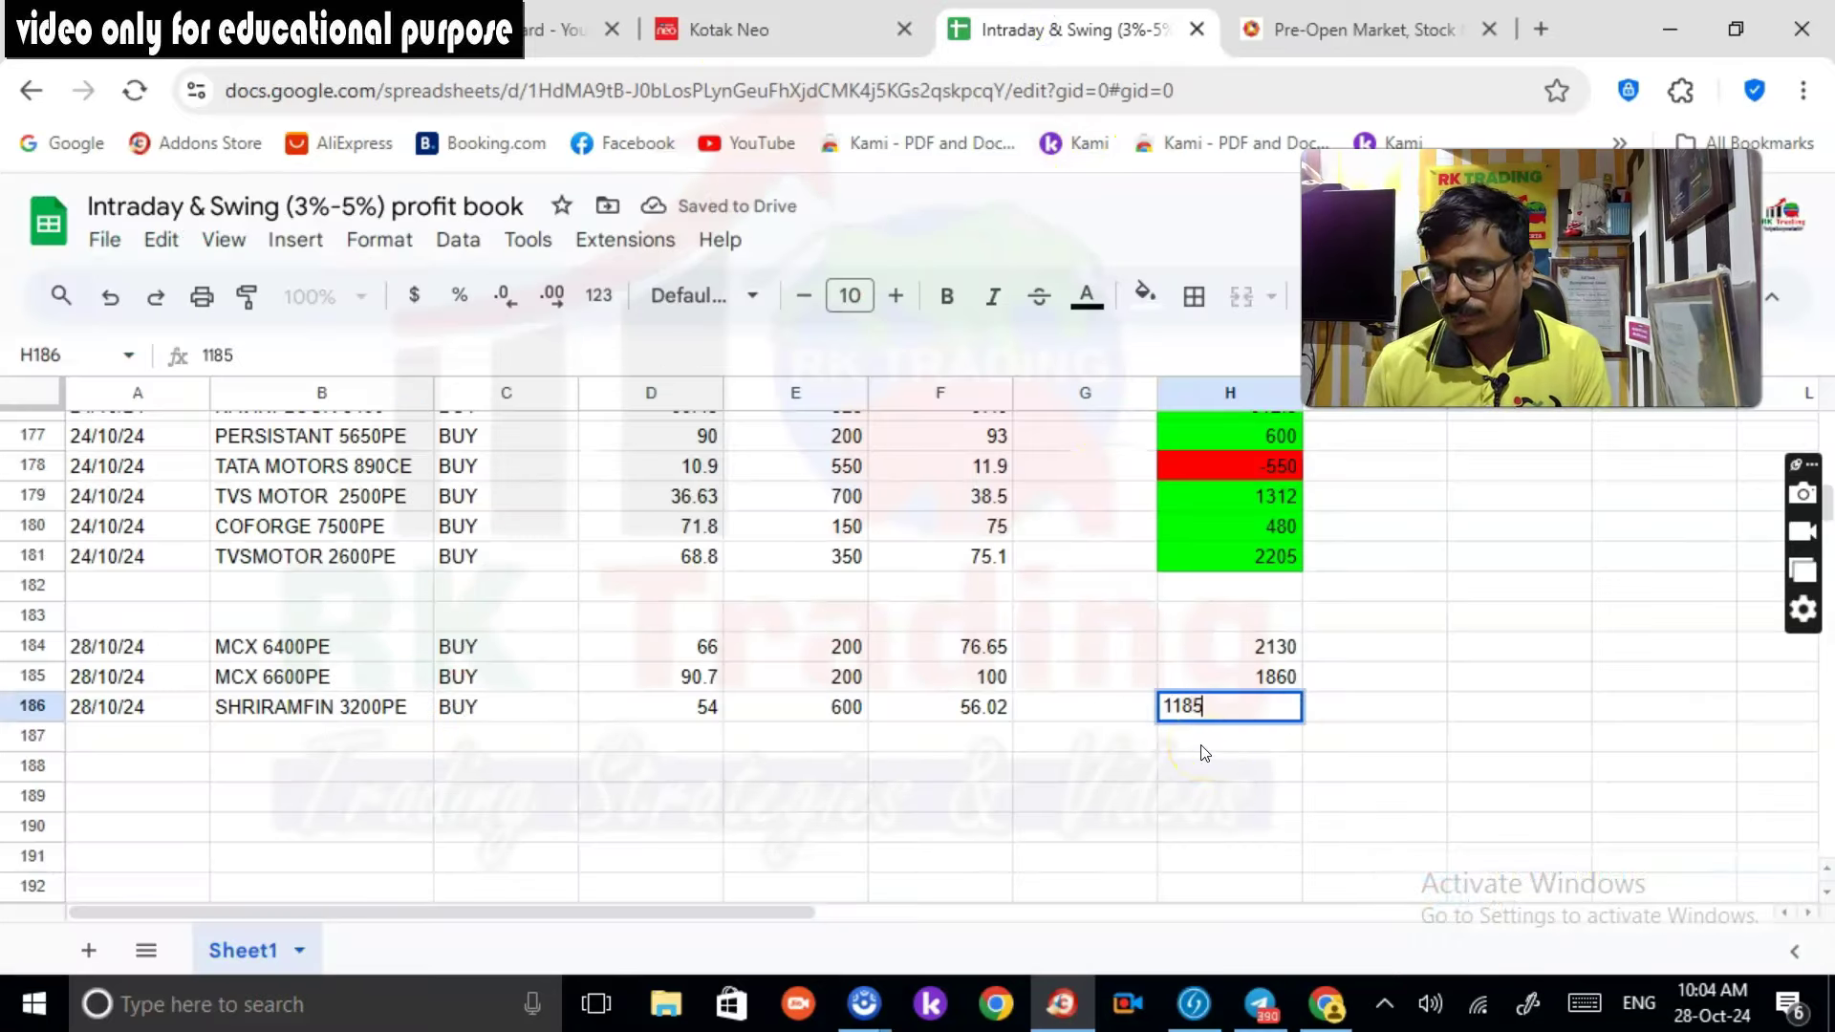
pyautogui.press('Tab')
# Step: Switch to Kotak Neo, return to the positions list, dismiss the message notification and open the details of the TATAMOTORS 870 call
pyautogui.click(761, 30)
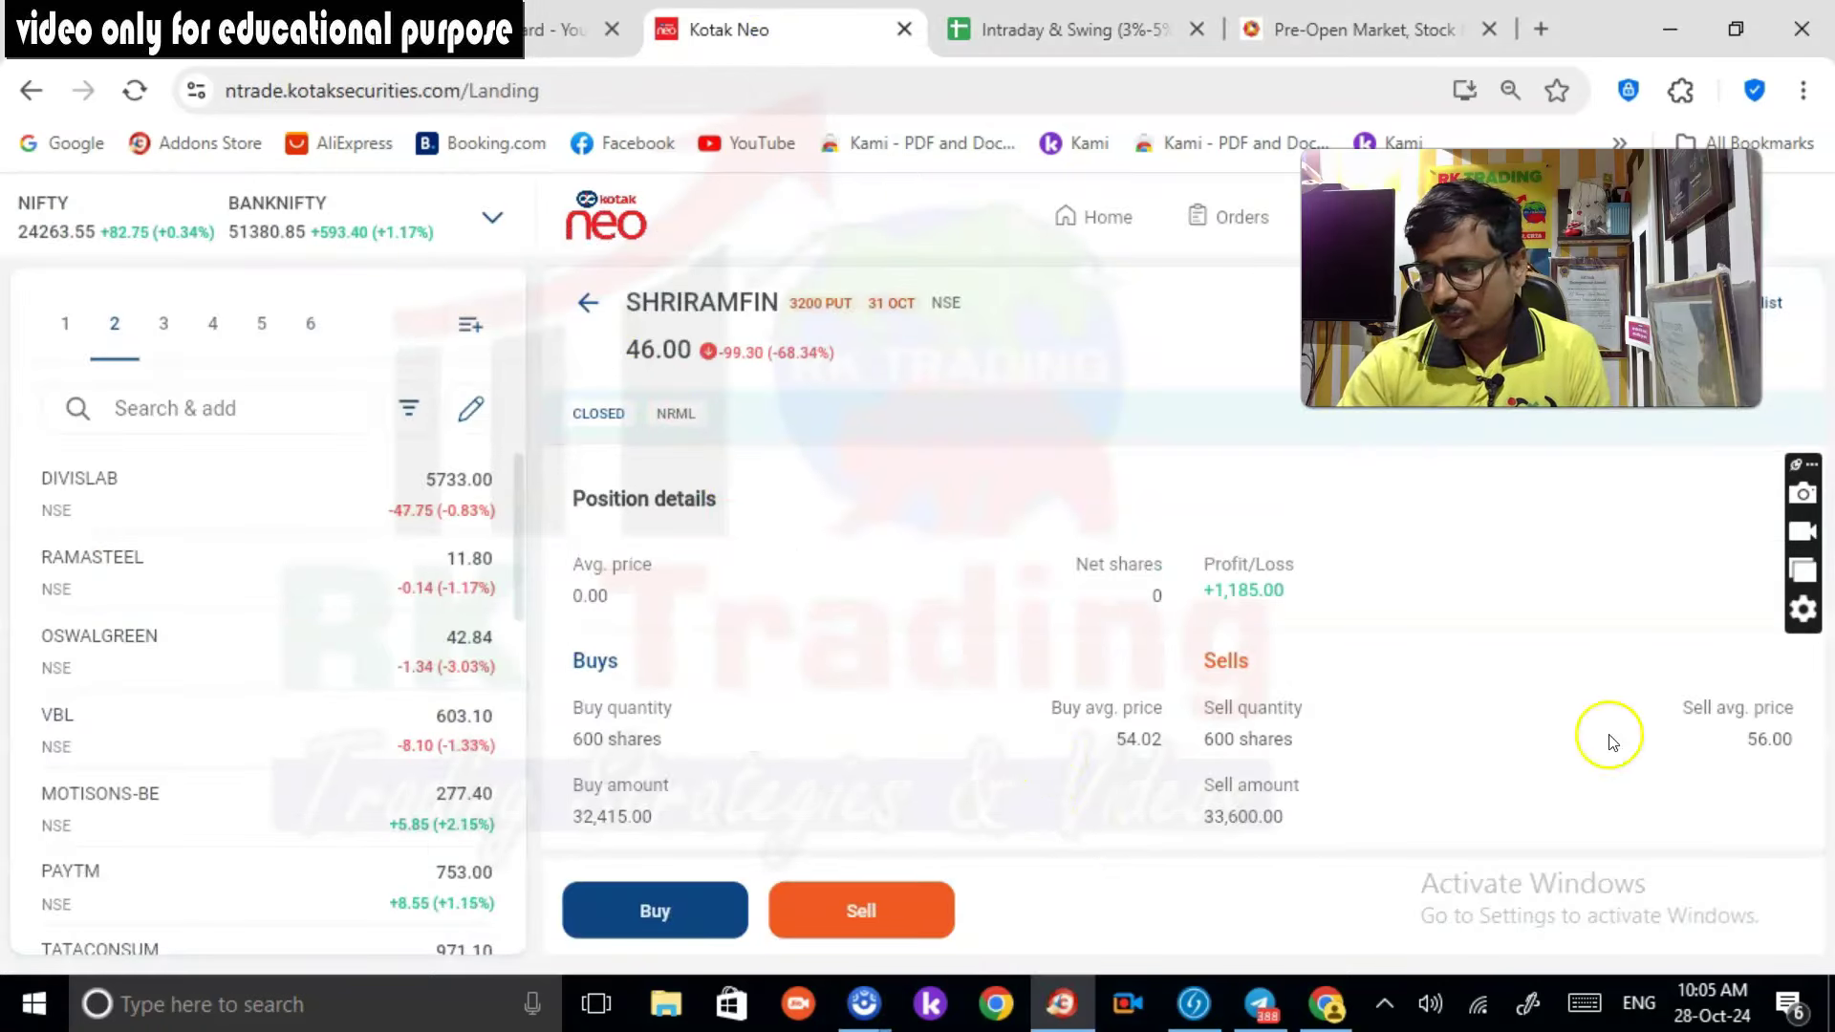
pyautogui.click(1057, 35)
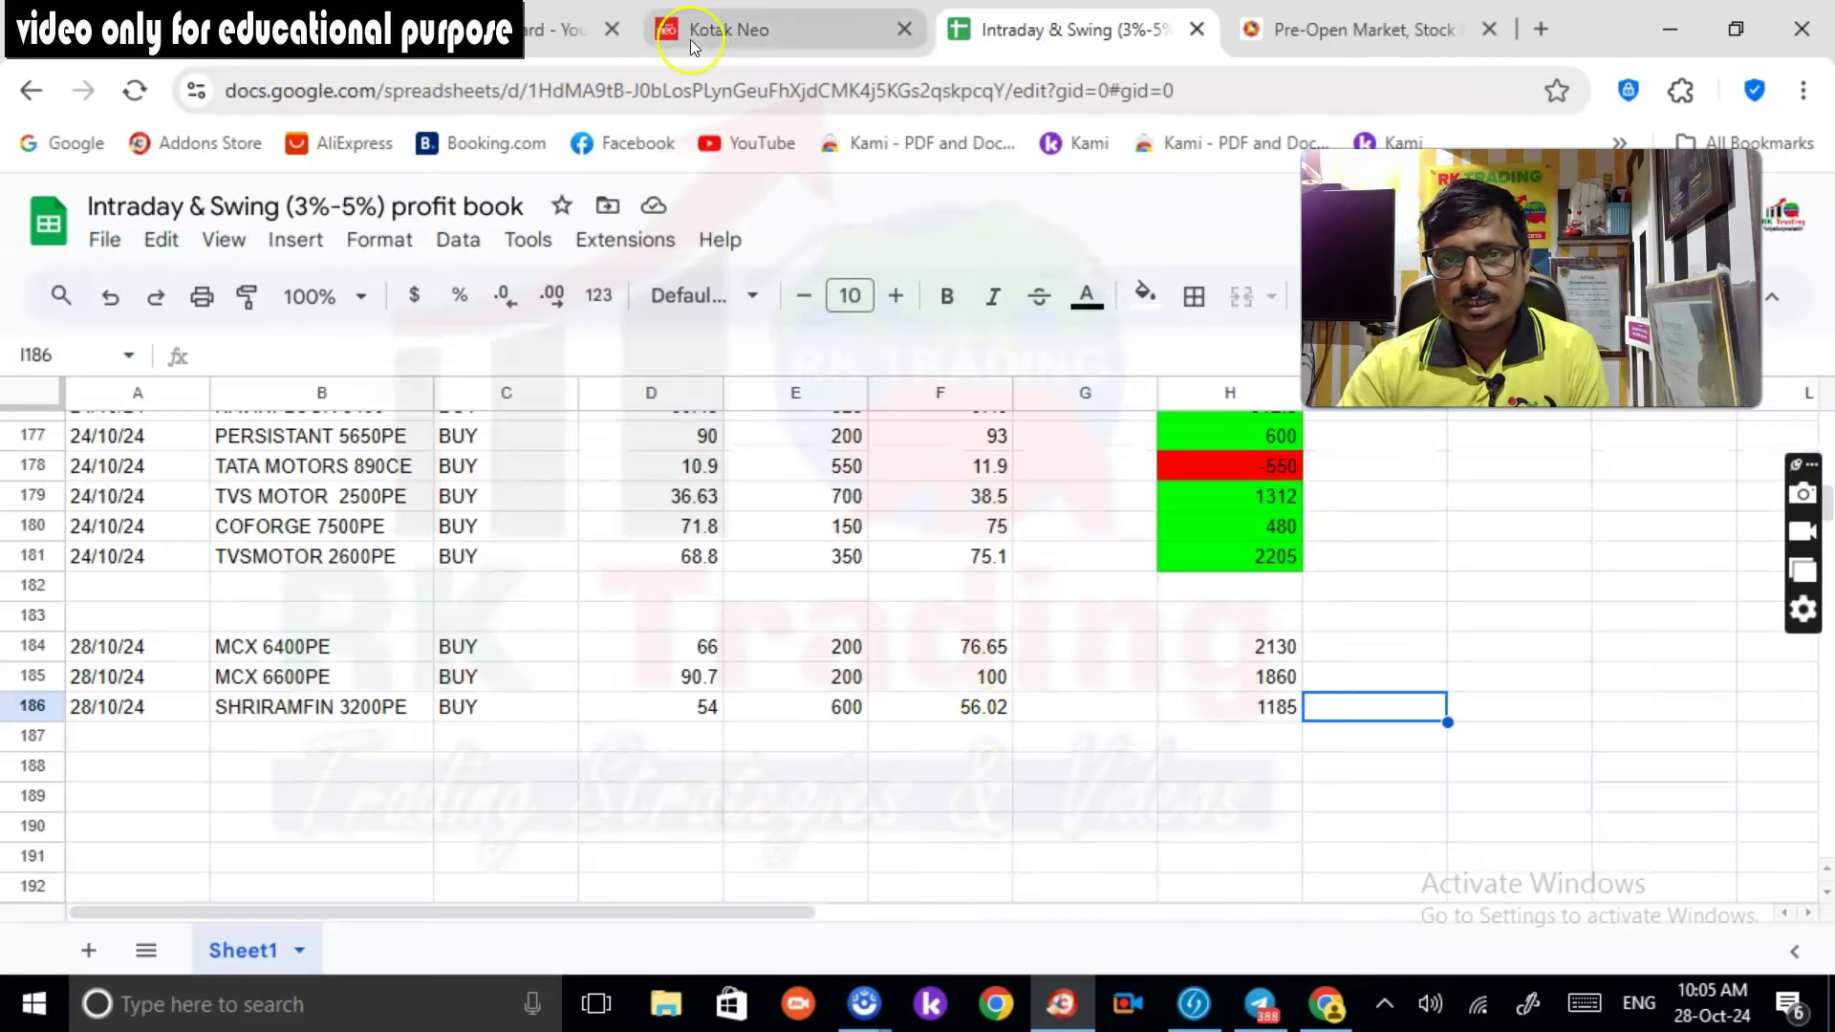
pyautogui.click(736, 30)
pyautogui.click(585, 301)
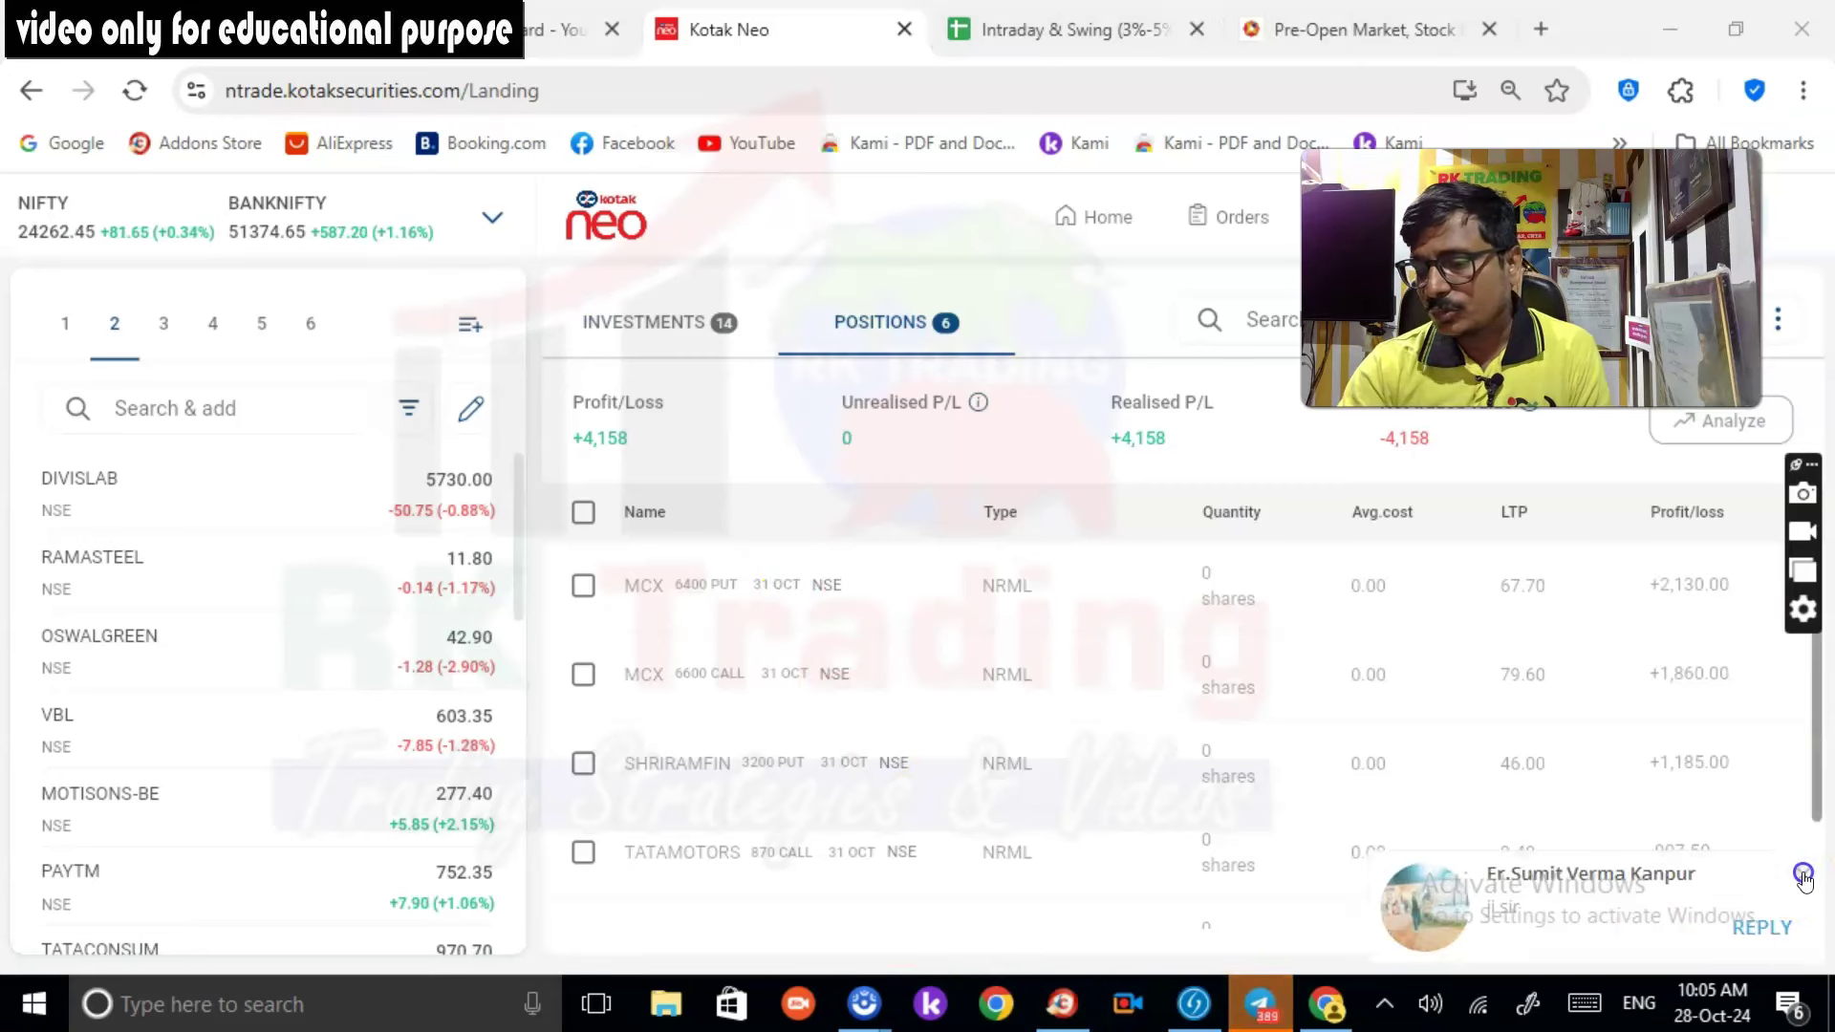
pyautogui.click(1801, 878)
pyautogui.click(694, 860)
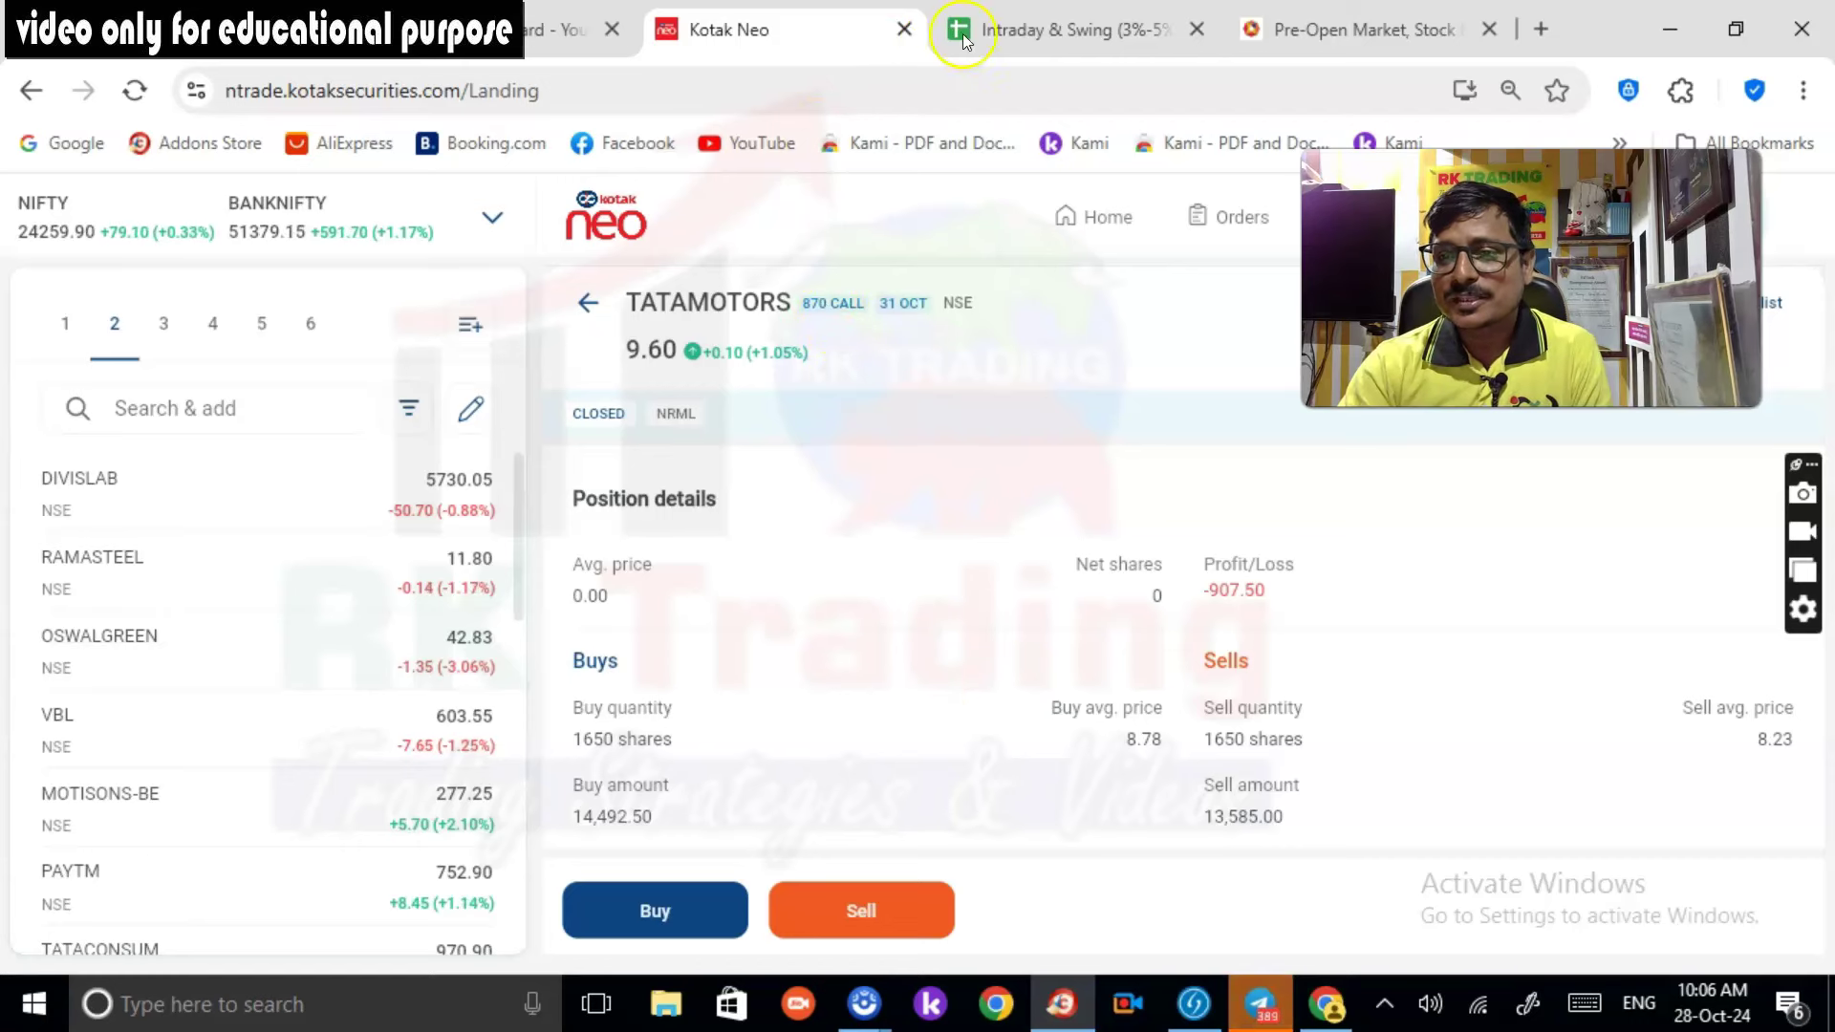
# Step: Switch back to the profit book and enter the date 28/10/24 in cell A187
pyautogui.click(1047, 38)
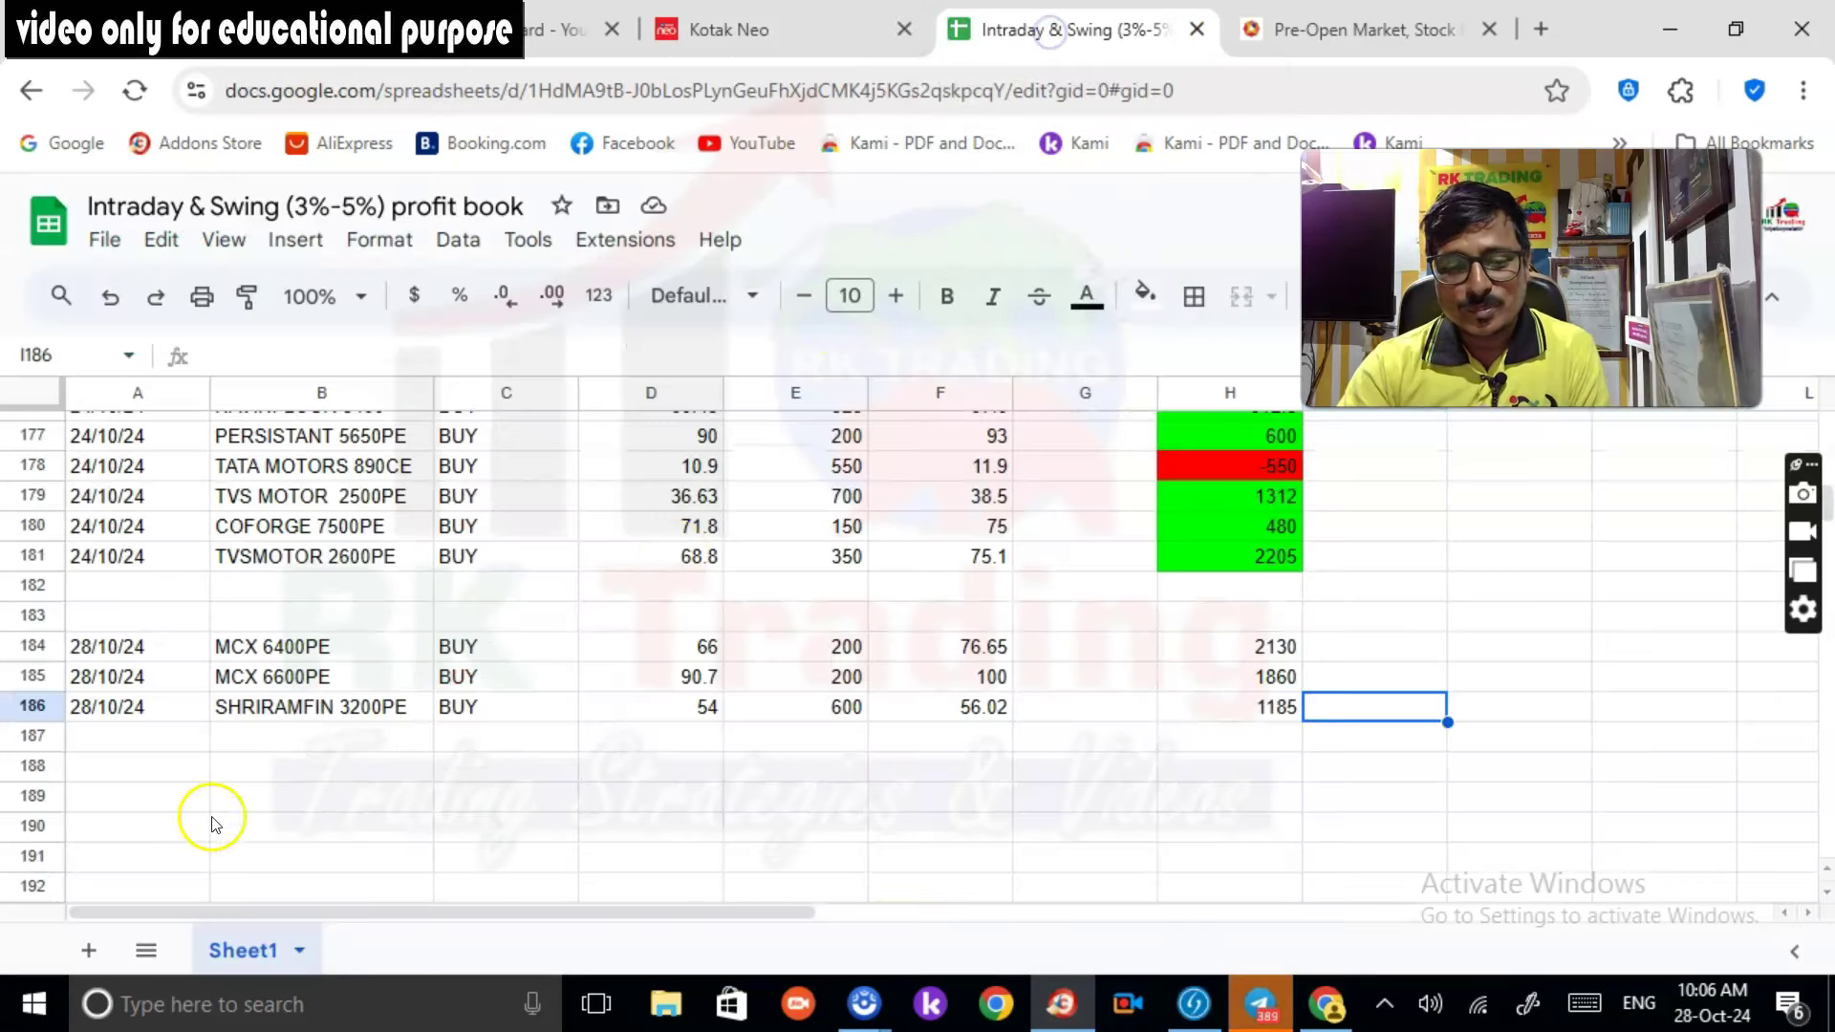
pyautogui.click(129, 736)
pyautogui.write('28/1')
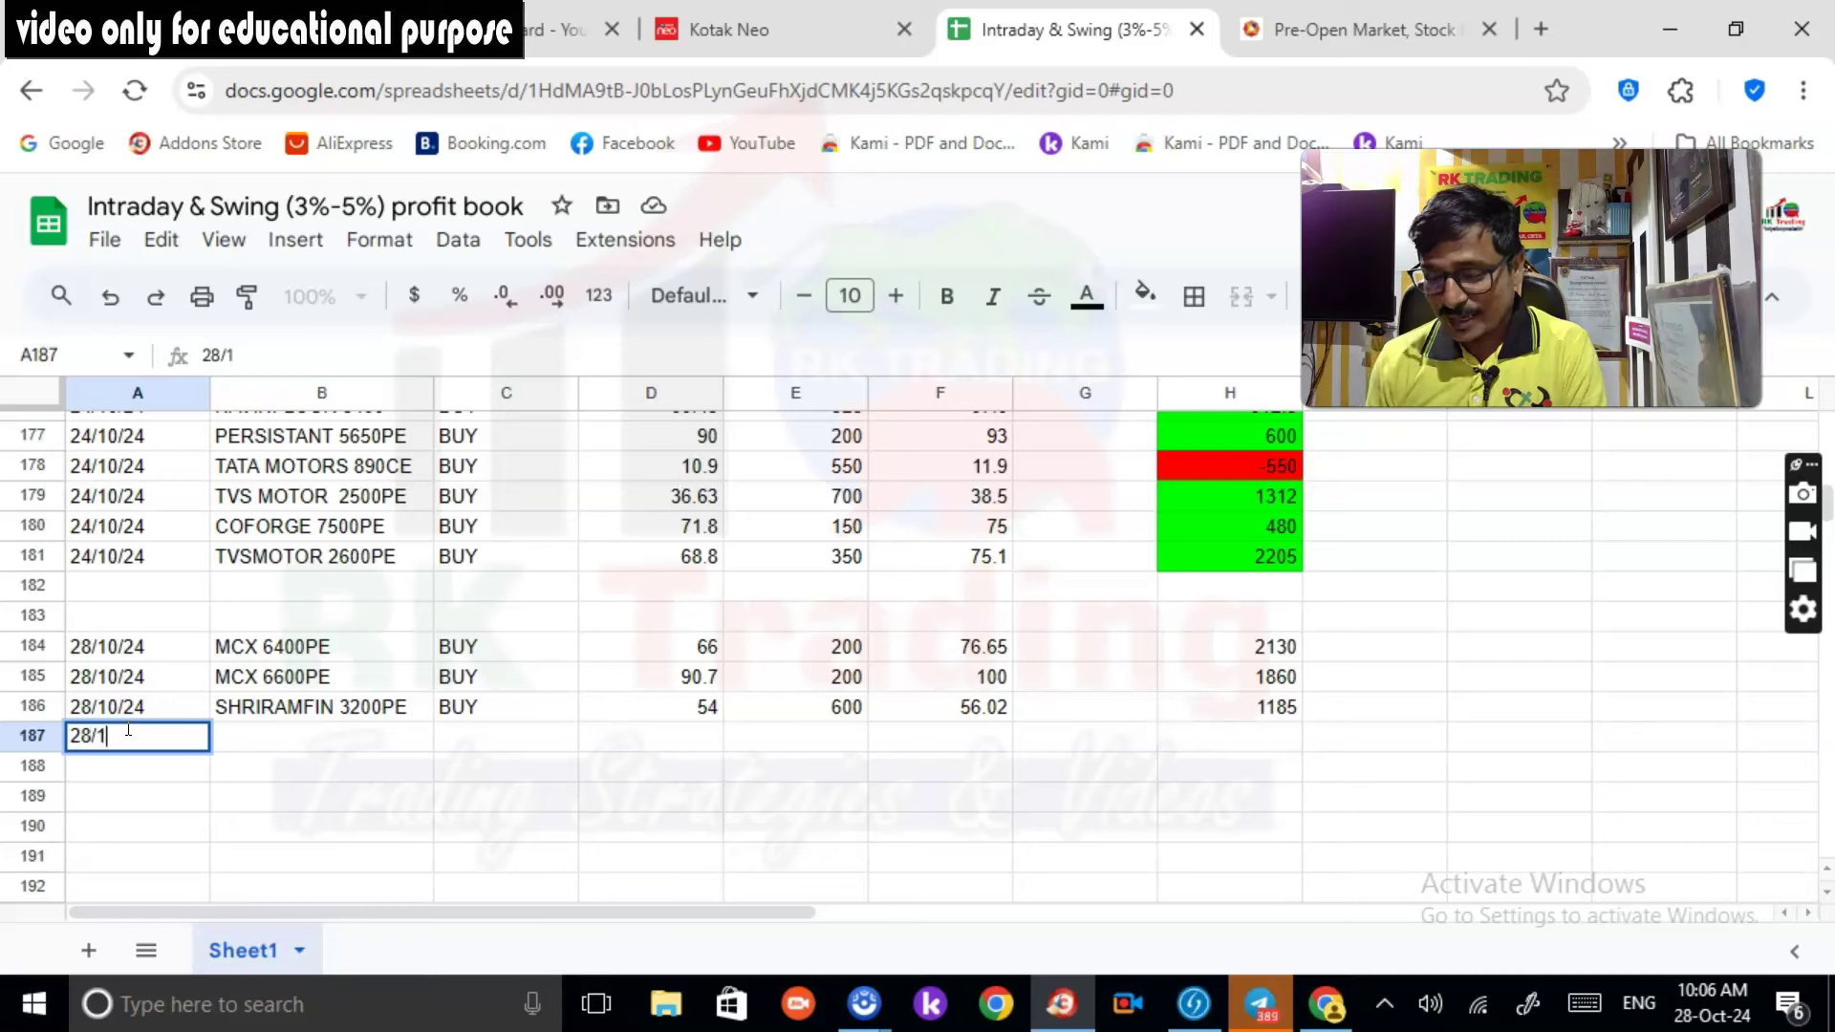
pyautogui.write('0/24')
pyautogui.press('Tab')
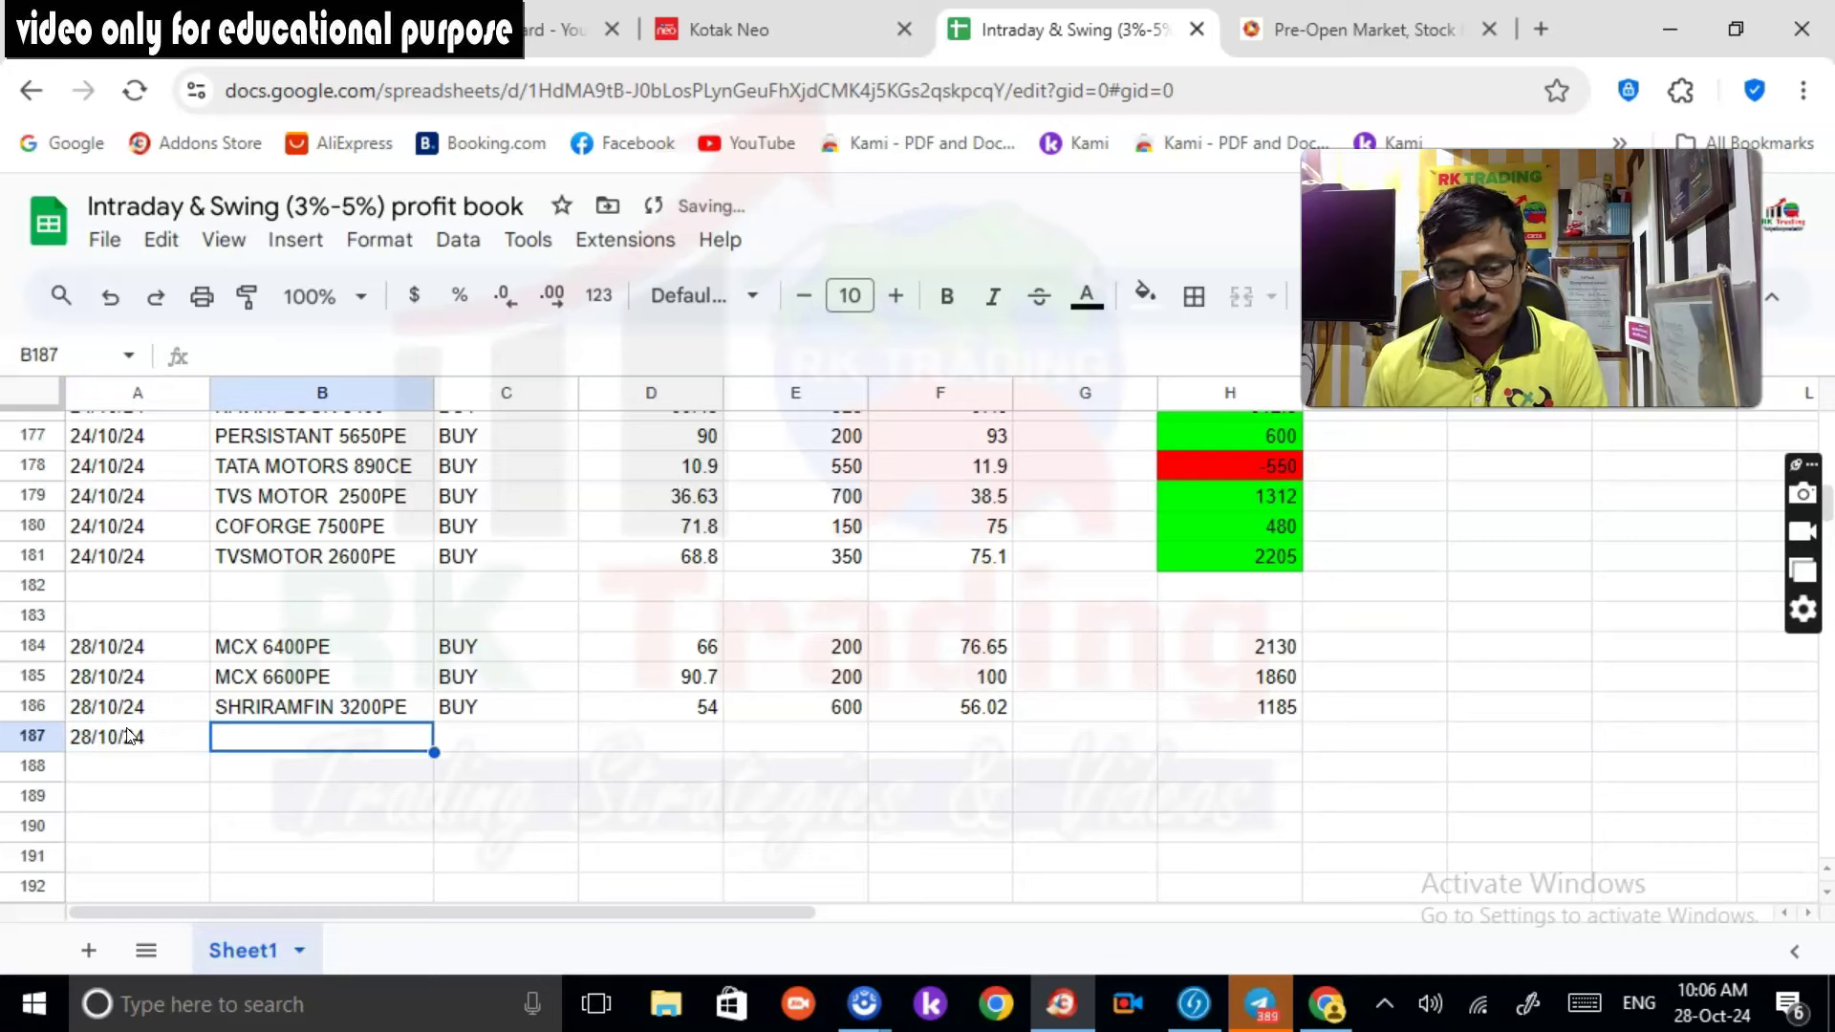
# Step: Enter TATAMOTORS 870CE in B187 and BUY in C187
pyautogui.write('tat')
pyautogui.press('BackSpace')
pyautogui.press('BackSpace')
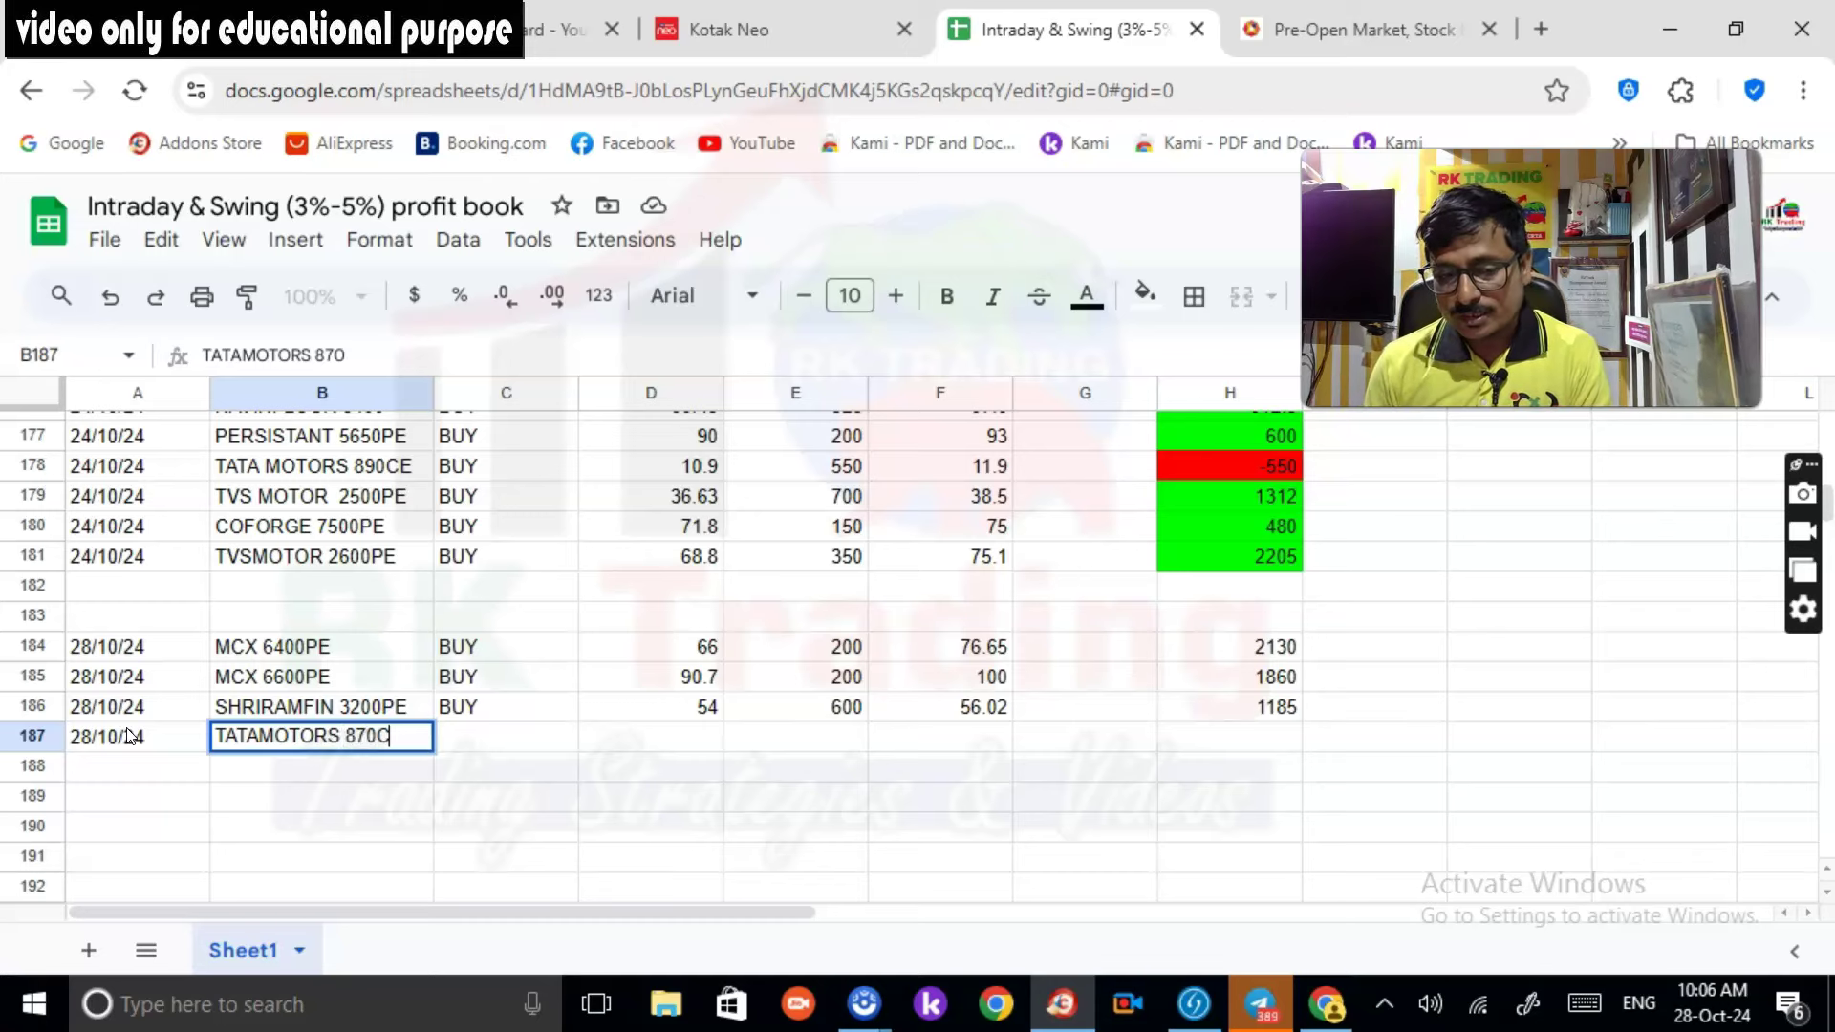
pyautogui.press('Tab')
pyautogui.write('BUY')
pyautogui.press('Tab')
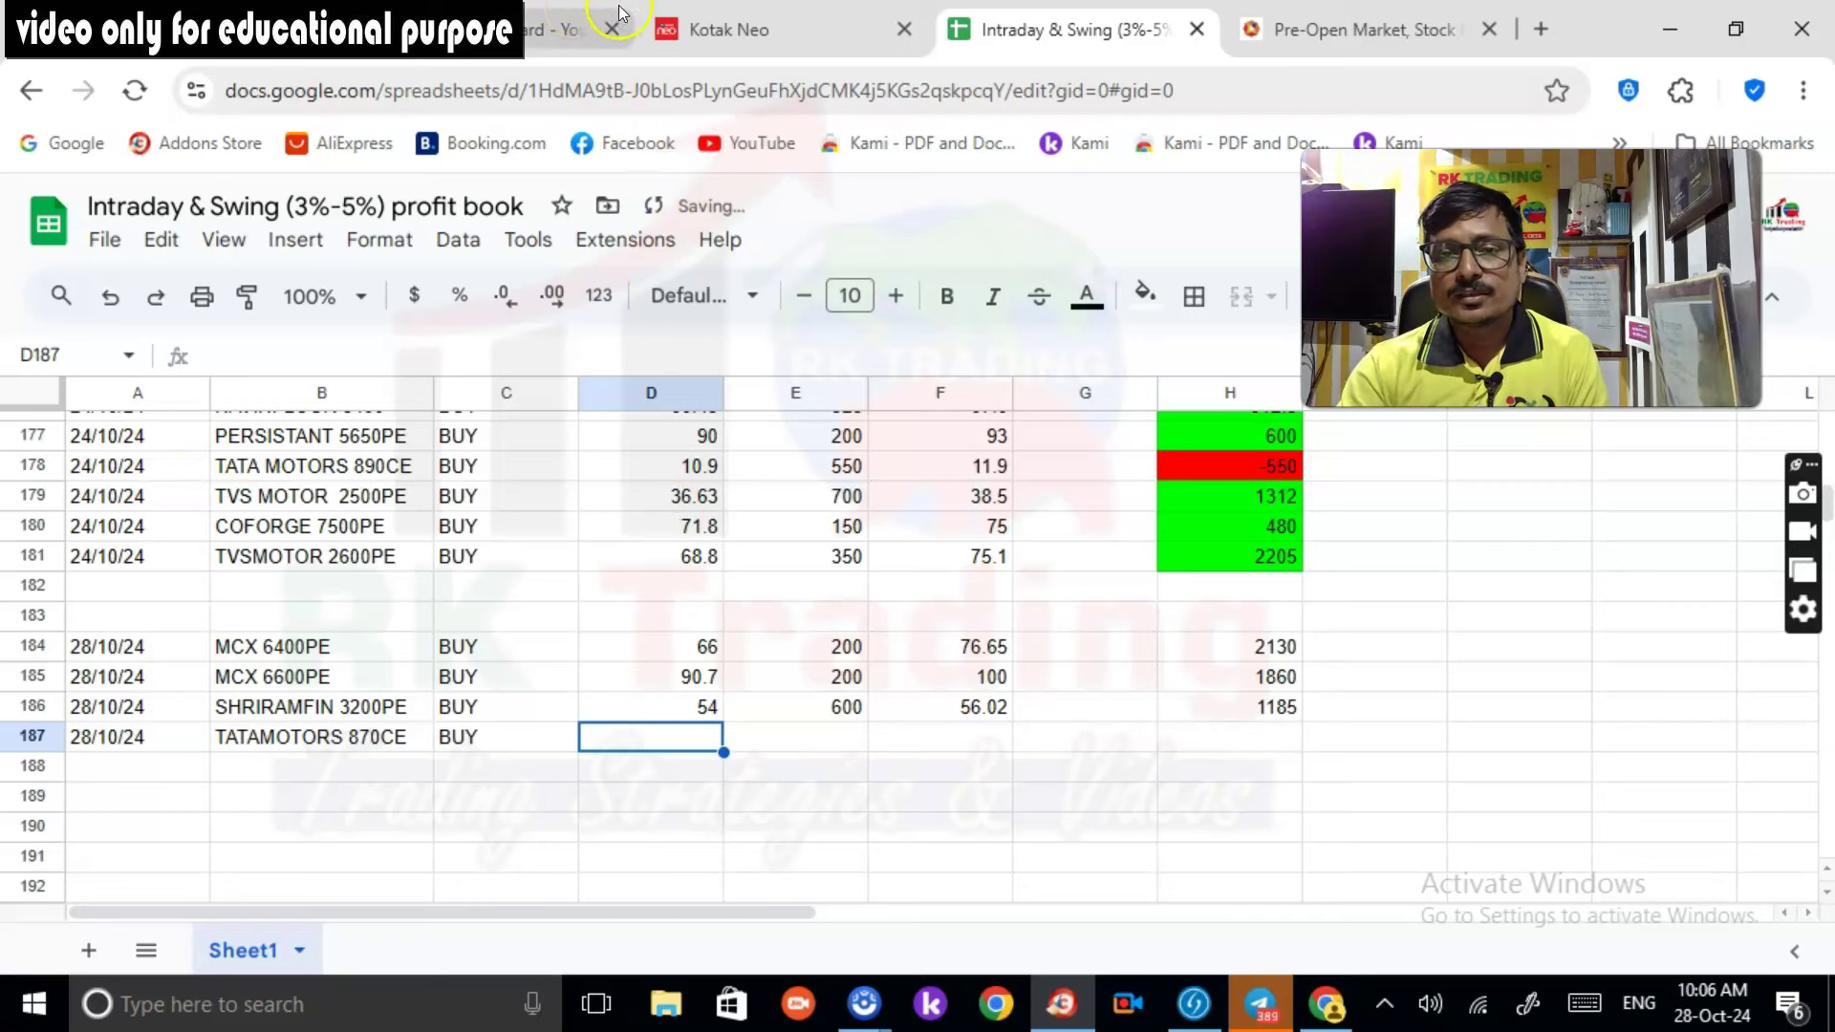
# Step: Check the TATAMOTORS 870 call in Kotak Neo and enter buy price 8.78 in D187, quantity 1650 in E187 and sell price 8.23 in F187
pyautogui.click(728, 29)
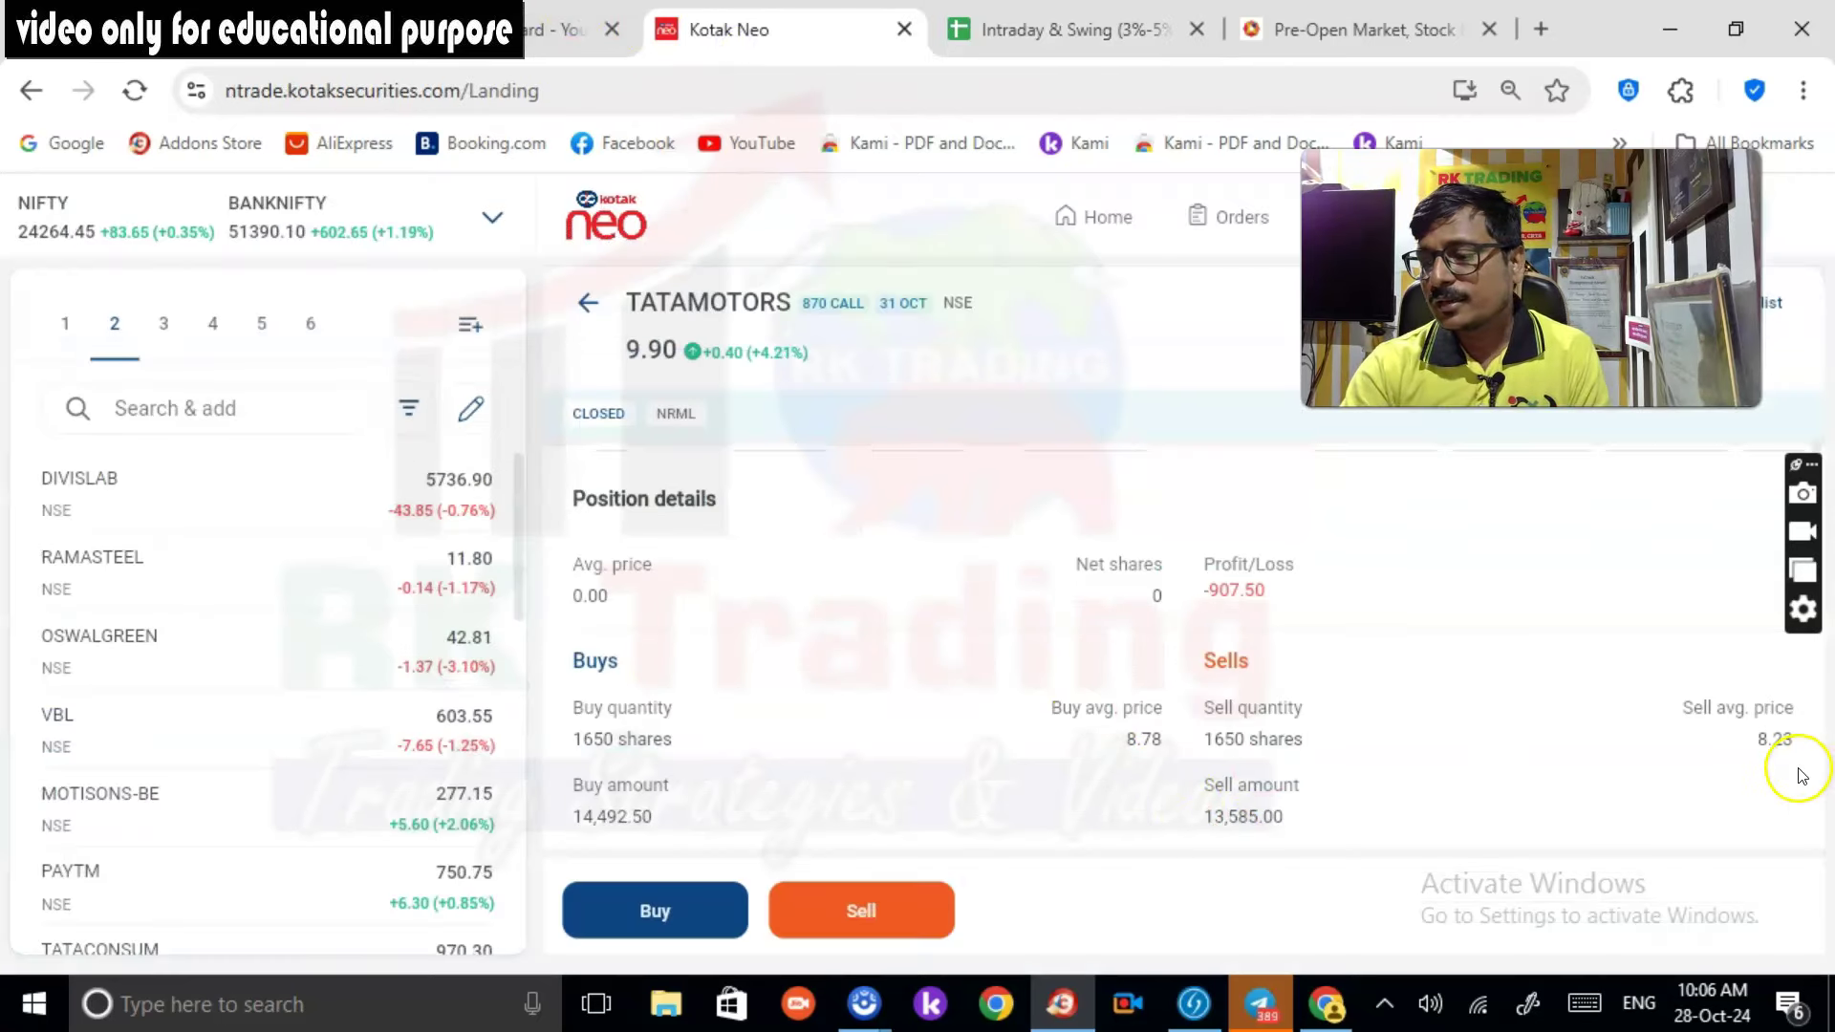
pyautogui.click(984, 31)
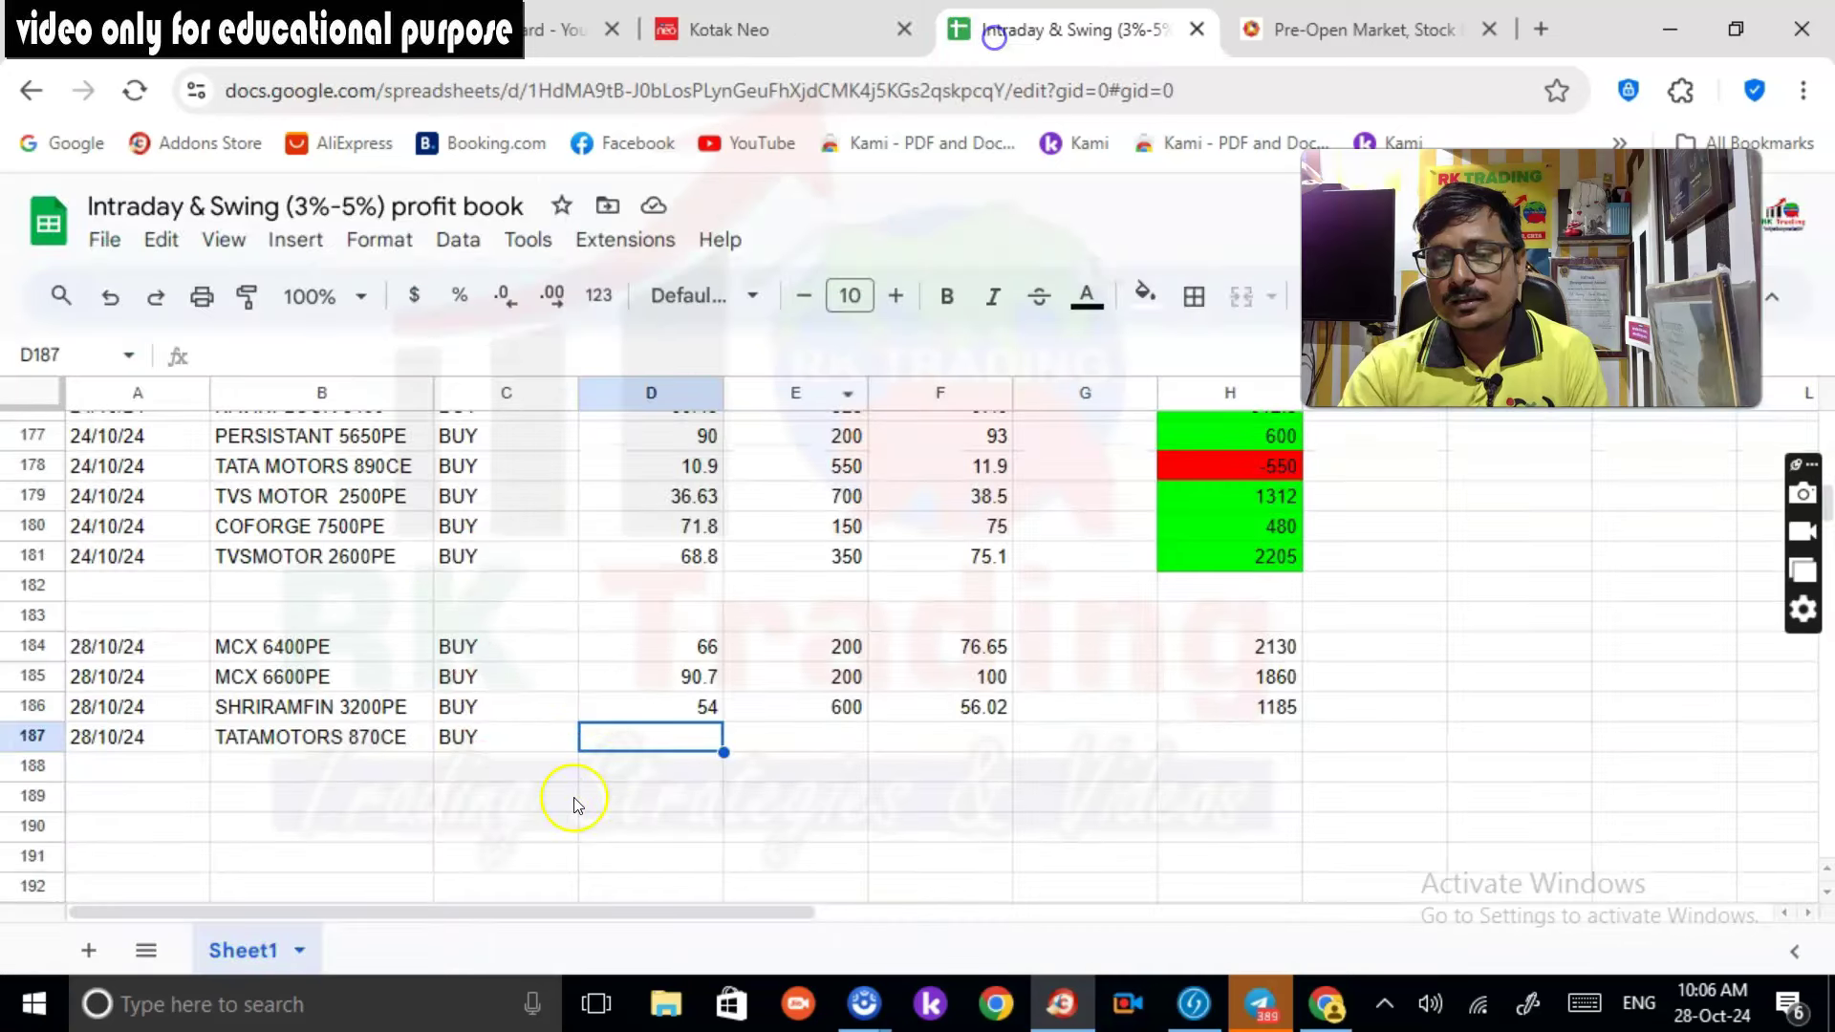
pyautogui.write('8.78')
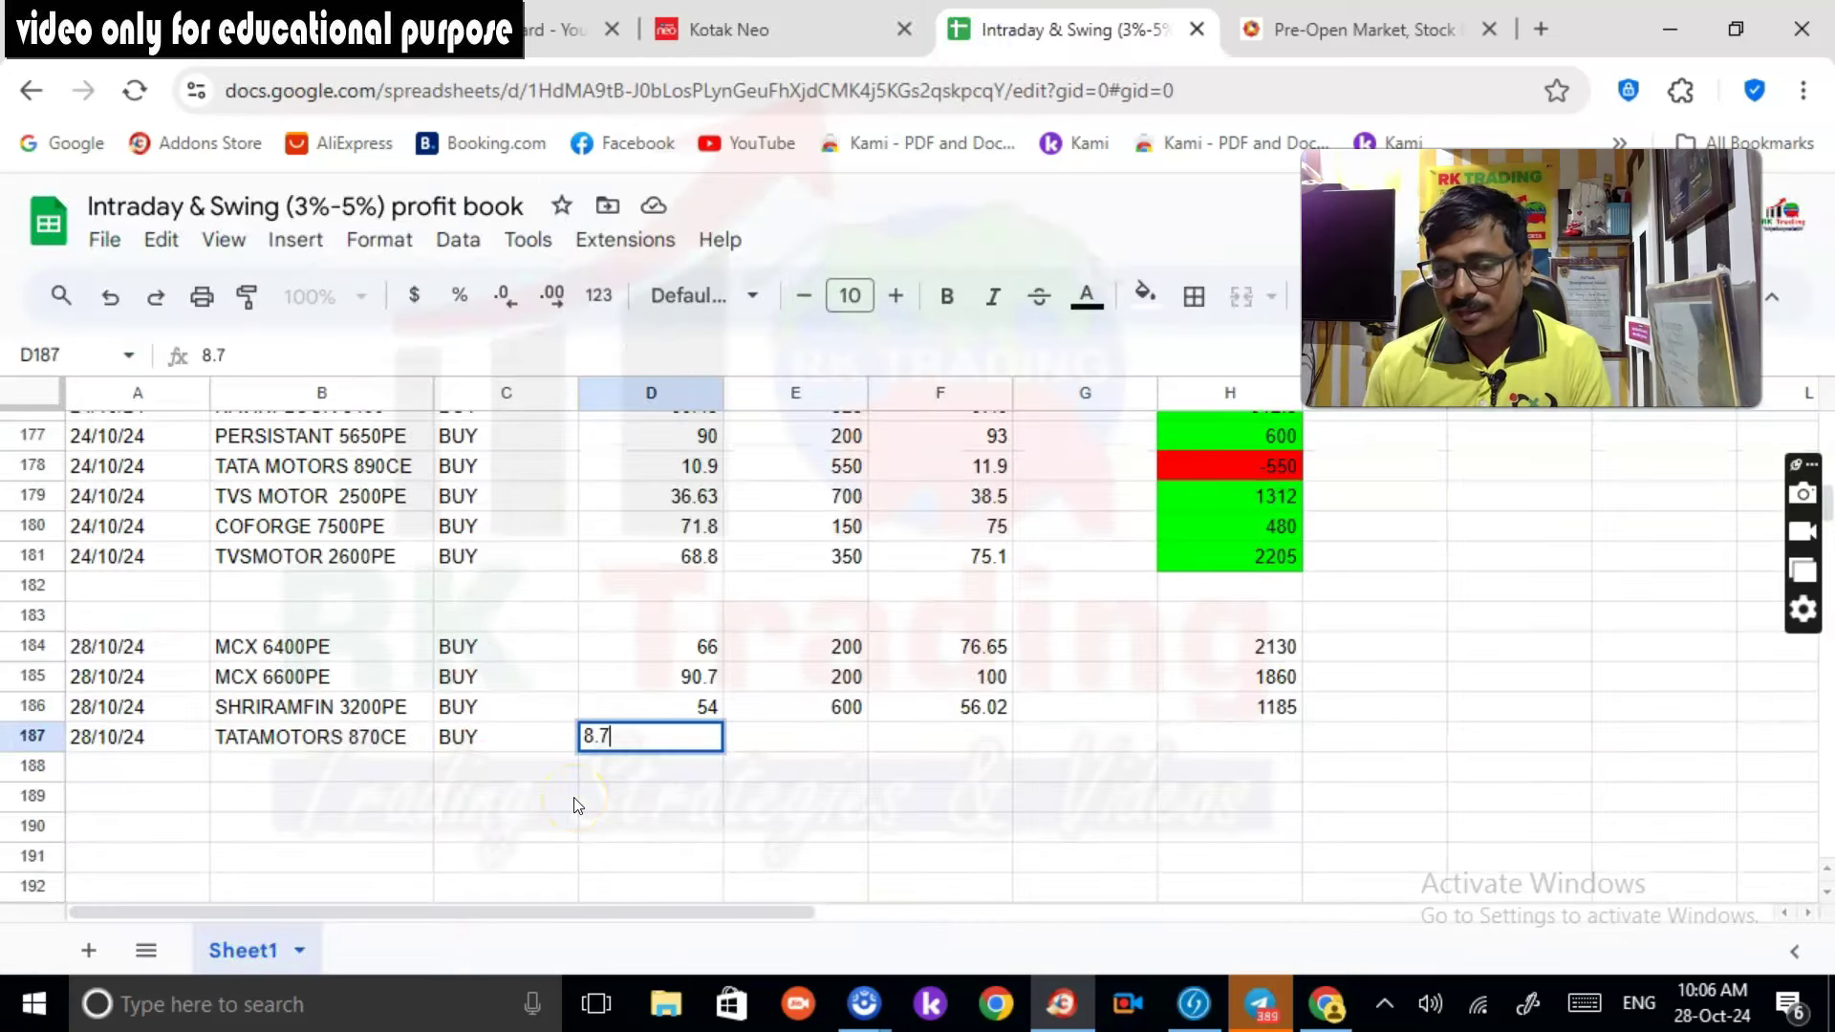
pyautogui.press('Tab')
pyautogui.write('16')
pyautogui.press('Tab')
pyautogui.write('8.23')
# Step: Enter -970 in H187, recheck the trade's loss in Kotak Neo and correct H187 to -907.5
pyautogui.press('Tab')
pyautogui.press('Tab')
pyautogui.write('-970')
pyautogui.press('Return')
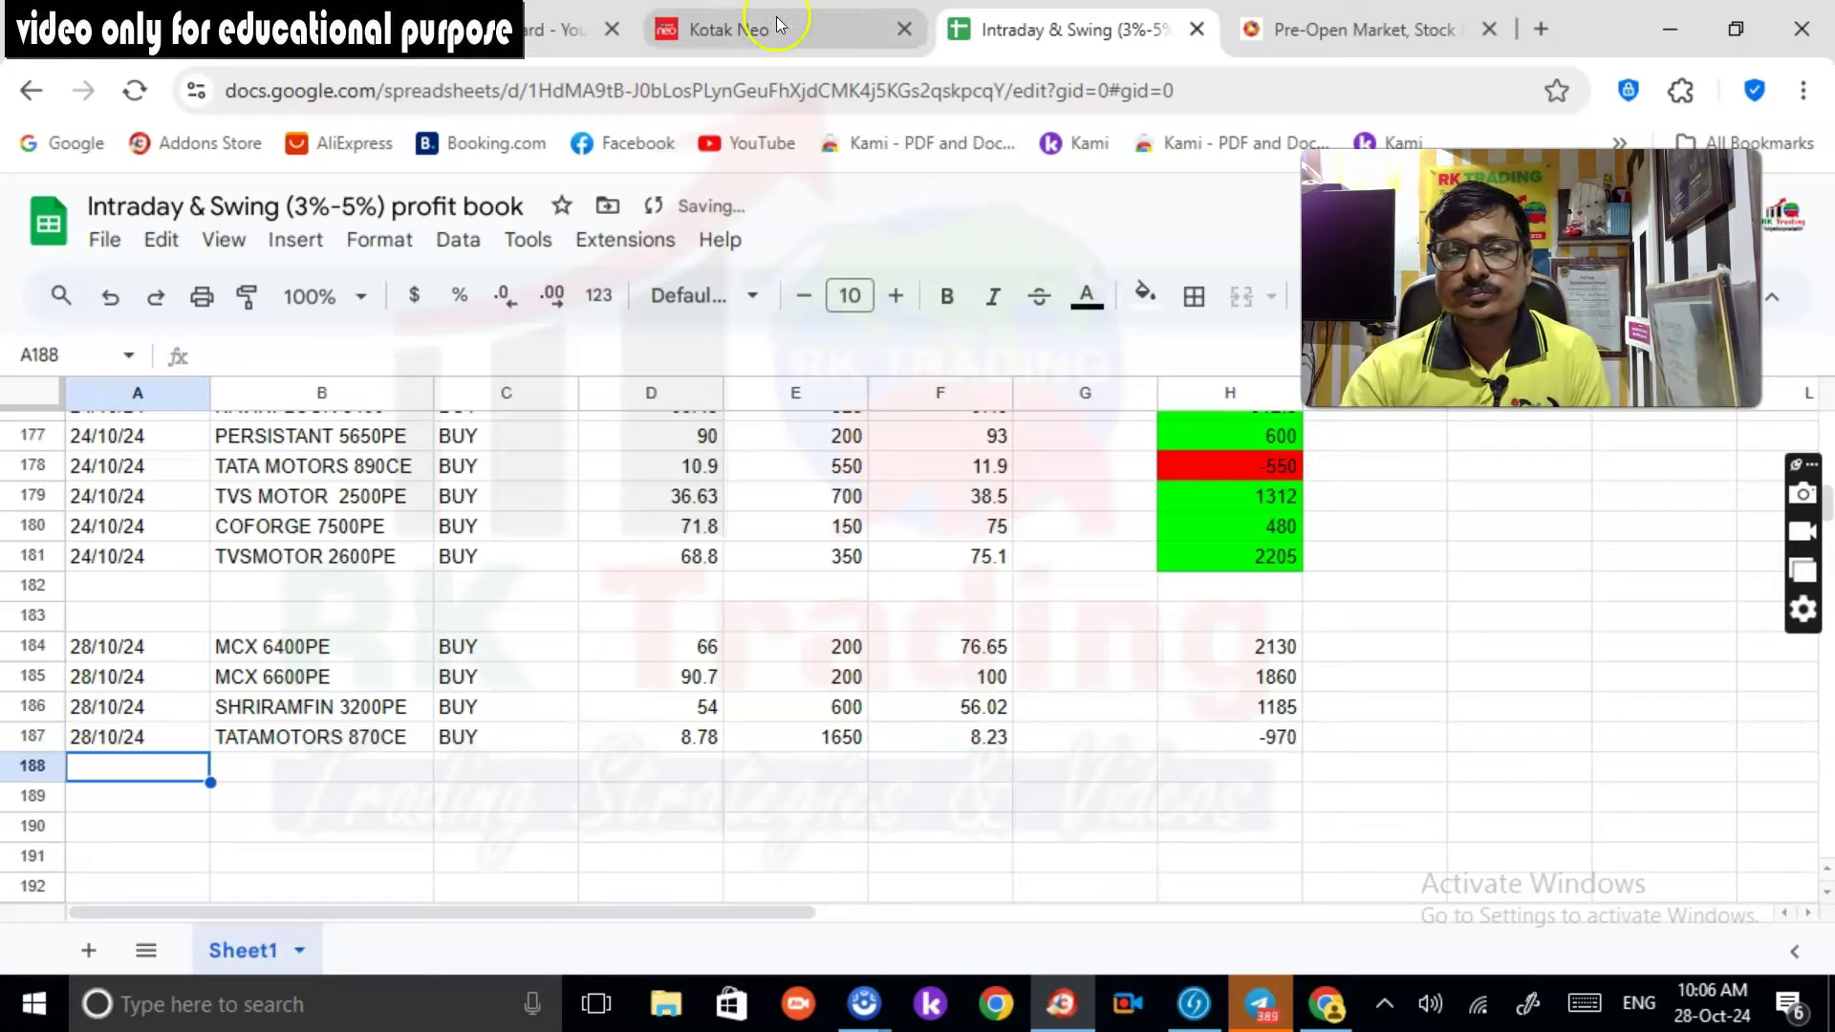
pyautogui.click(703, 26)
pyautogui.click(1141, 29)
pyautogui.click(1274, 738)
pyautogui.write('-907.')
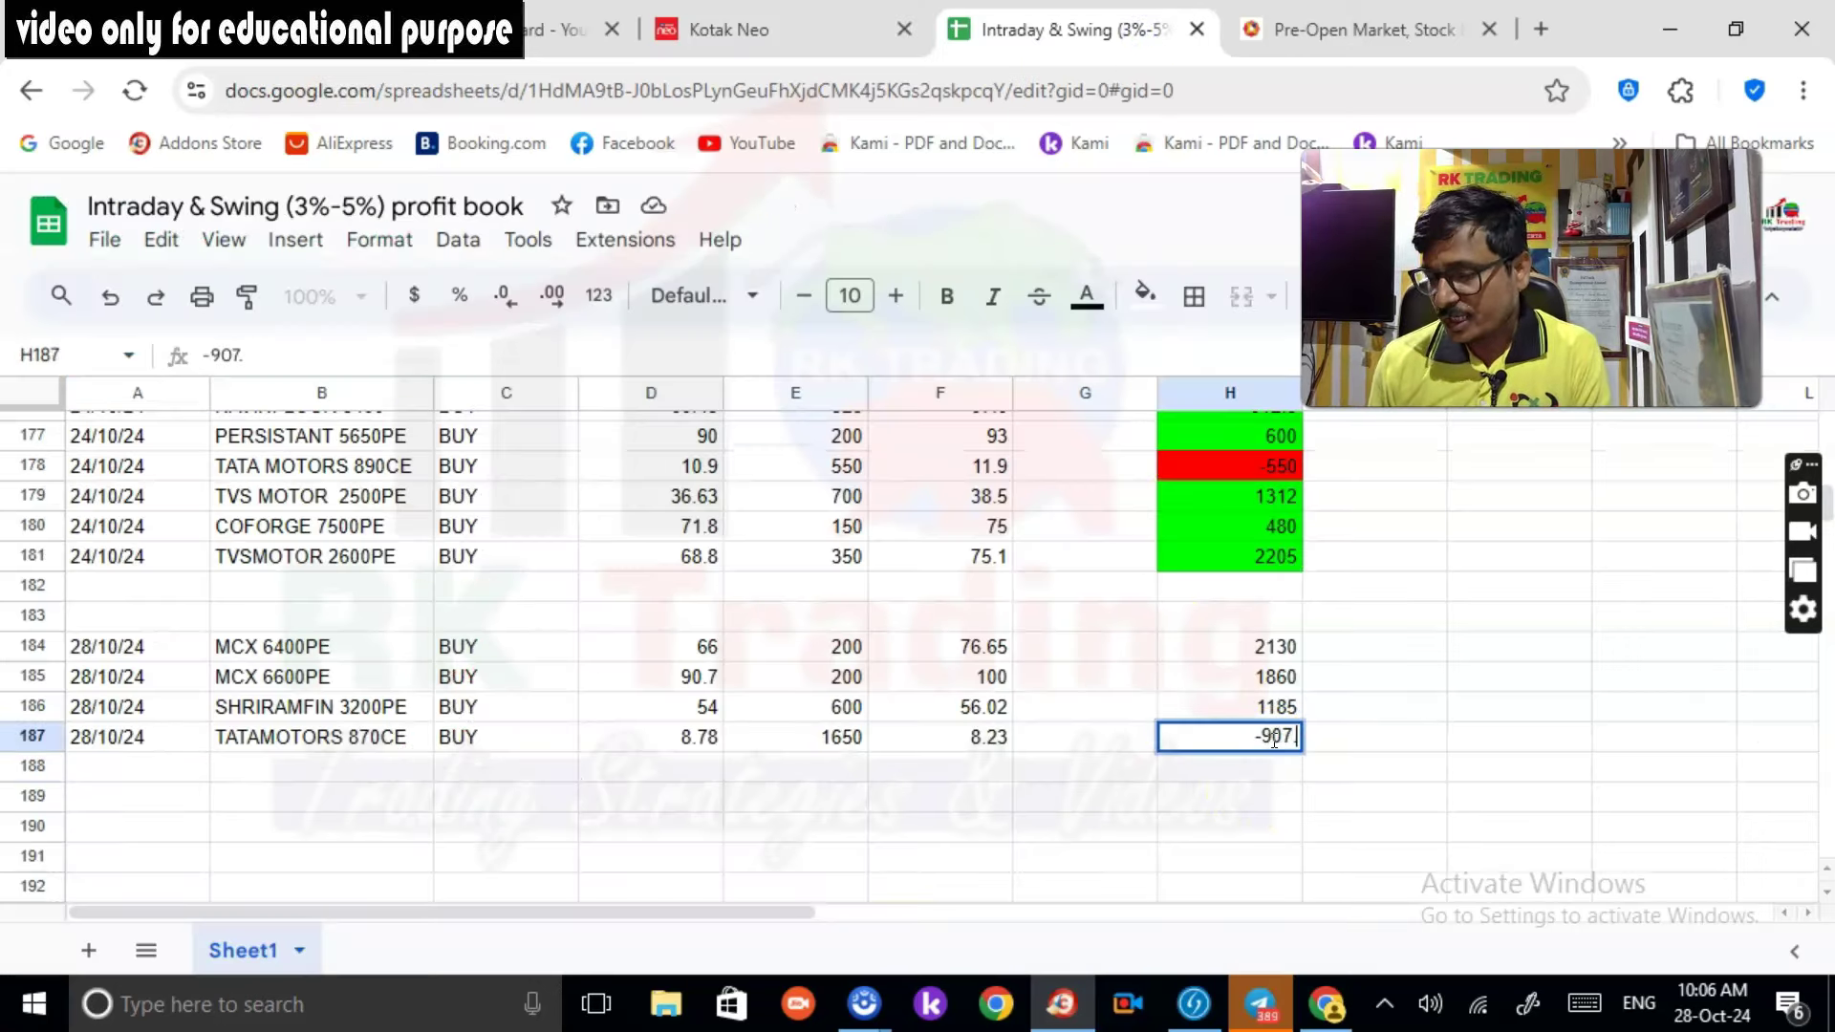
pyautogui.write('5')
pyautogui.press('Return')
# Step: Switch to Kotak Neo, return to the positions list and open the details of the TATAMOTORS 860 call
pyautogui.click(791, 43)
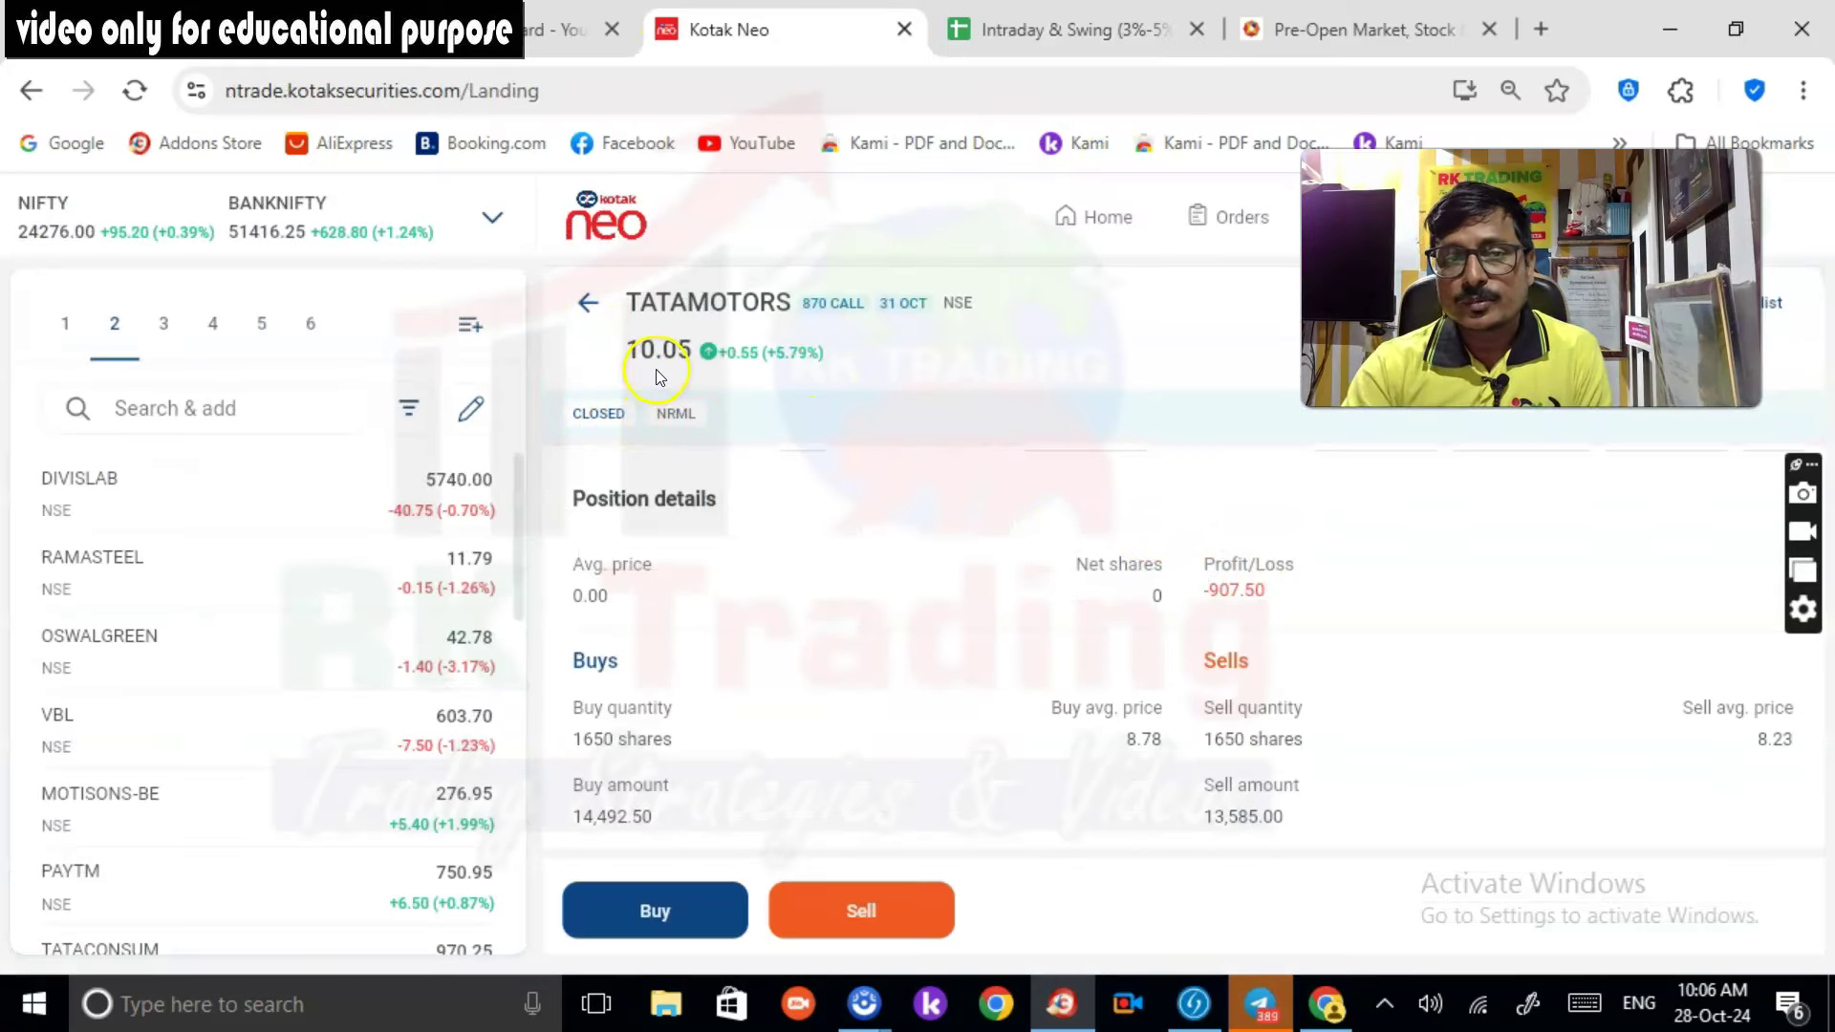
pyautogui.click(585, 302)
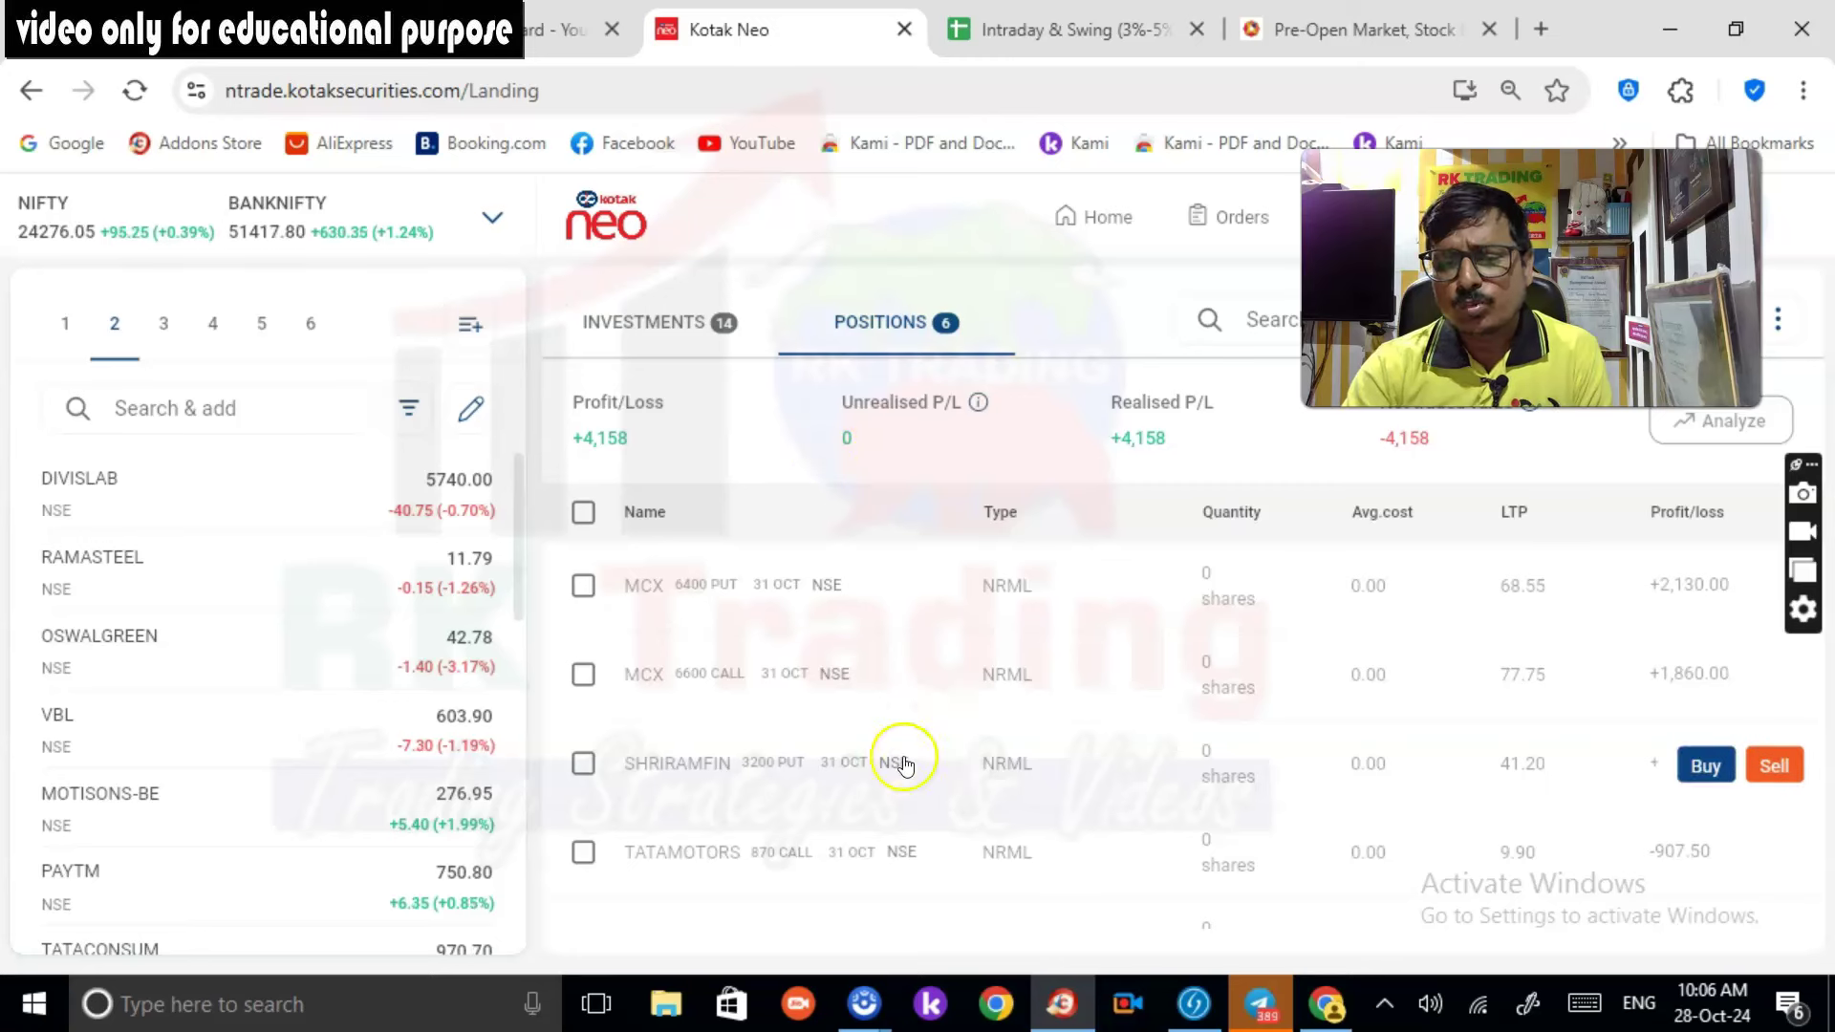
pyautogui.scroll(-2, 839, 839)
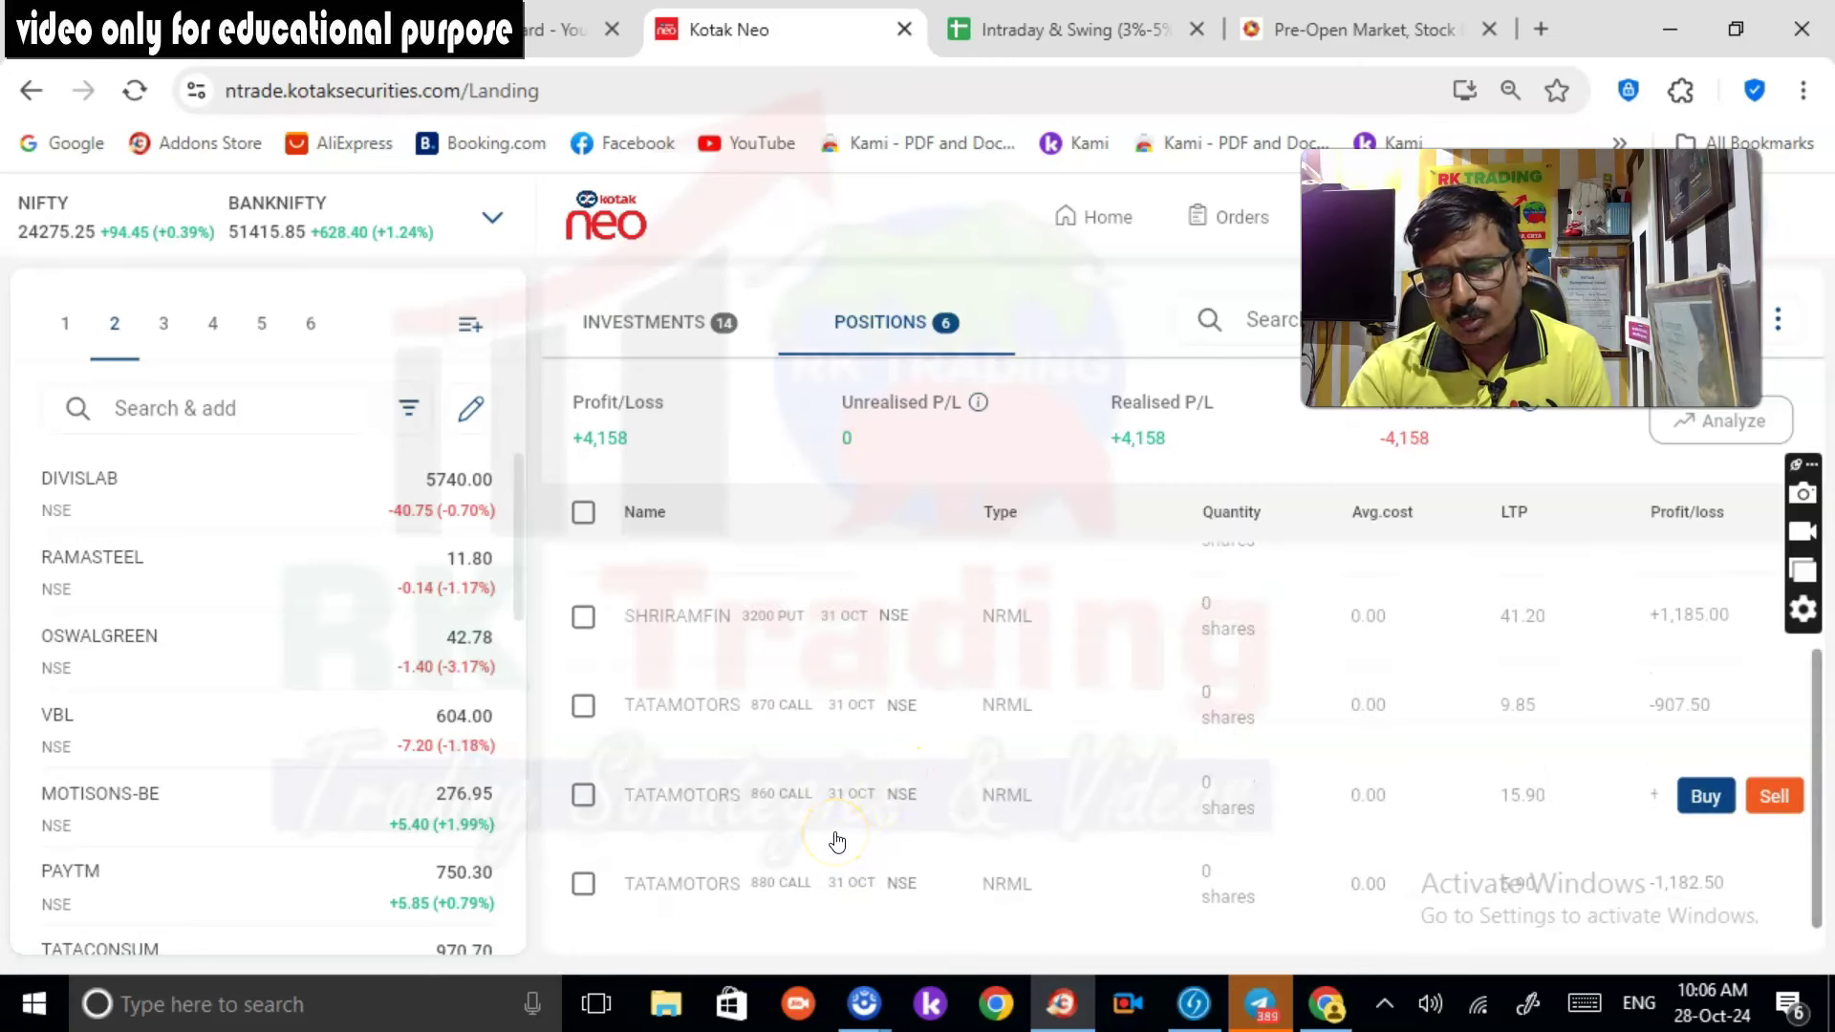
pyautogui.click(828, 824)
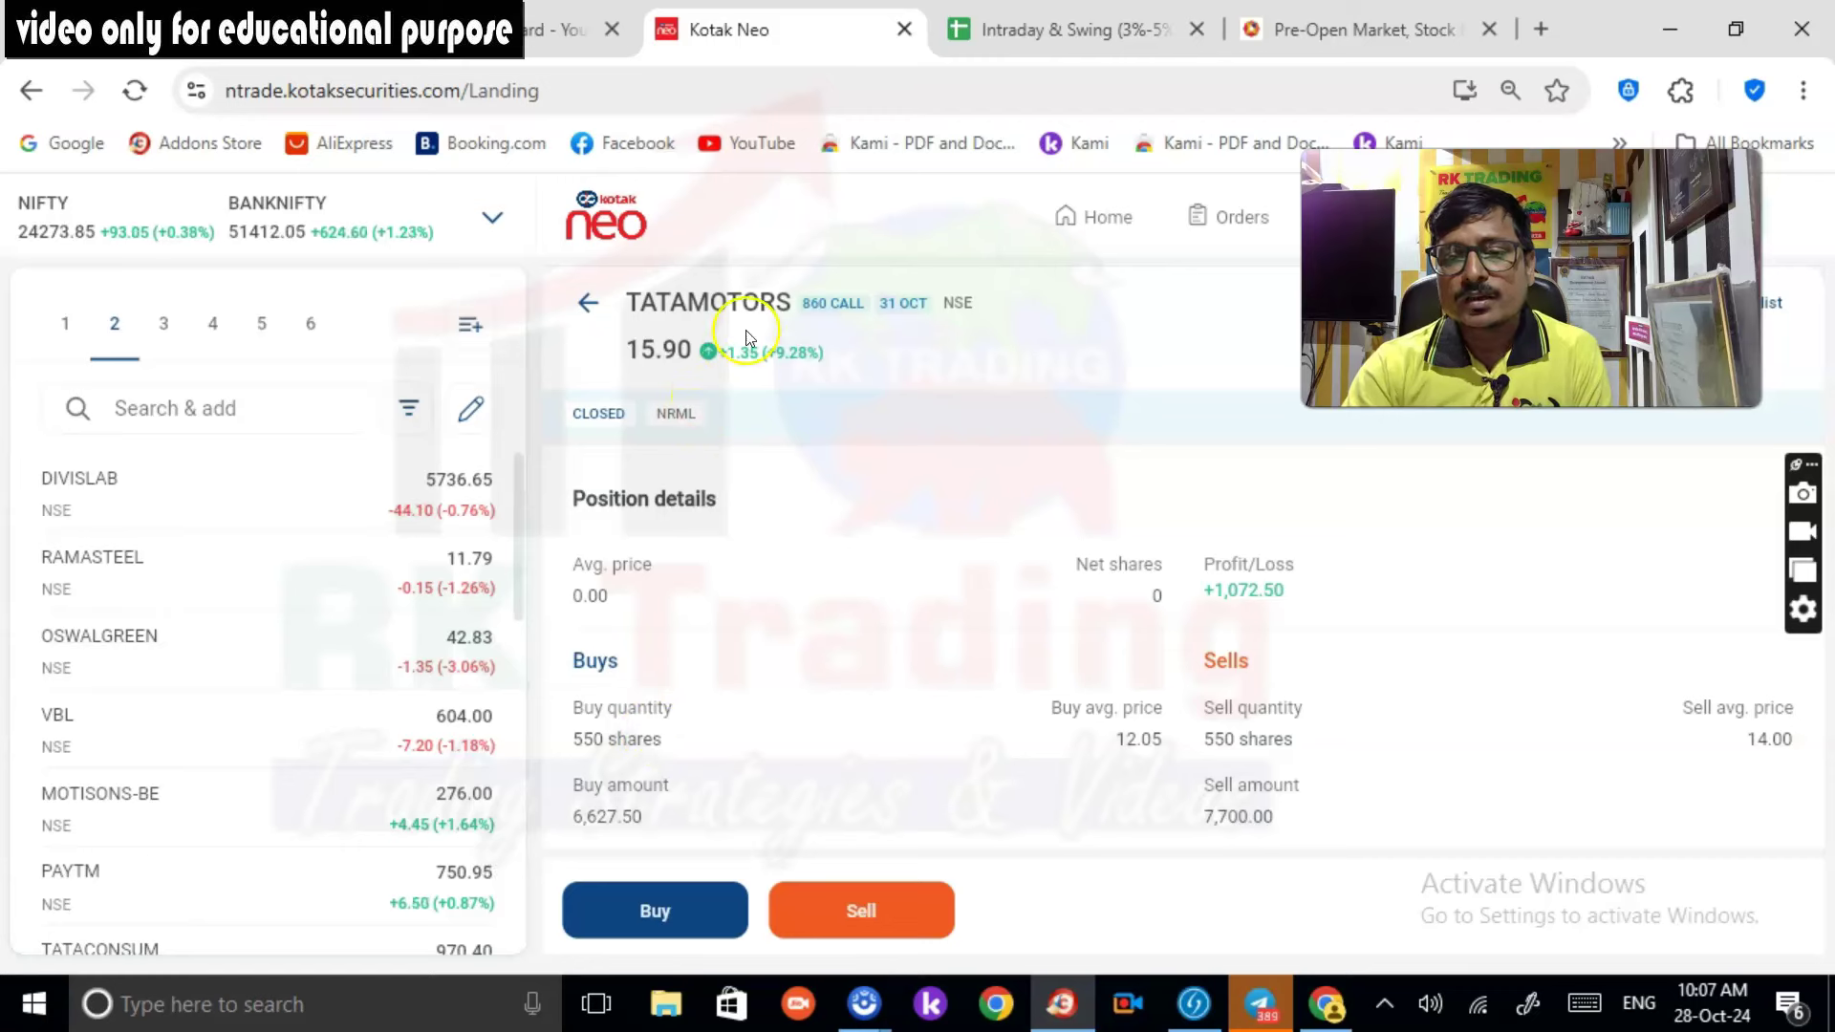
# Step: Switch back to the profit book and enter the date 28/10/24 in cell A188
pyautogui.click(1097, 40)
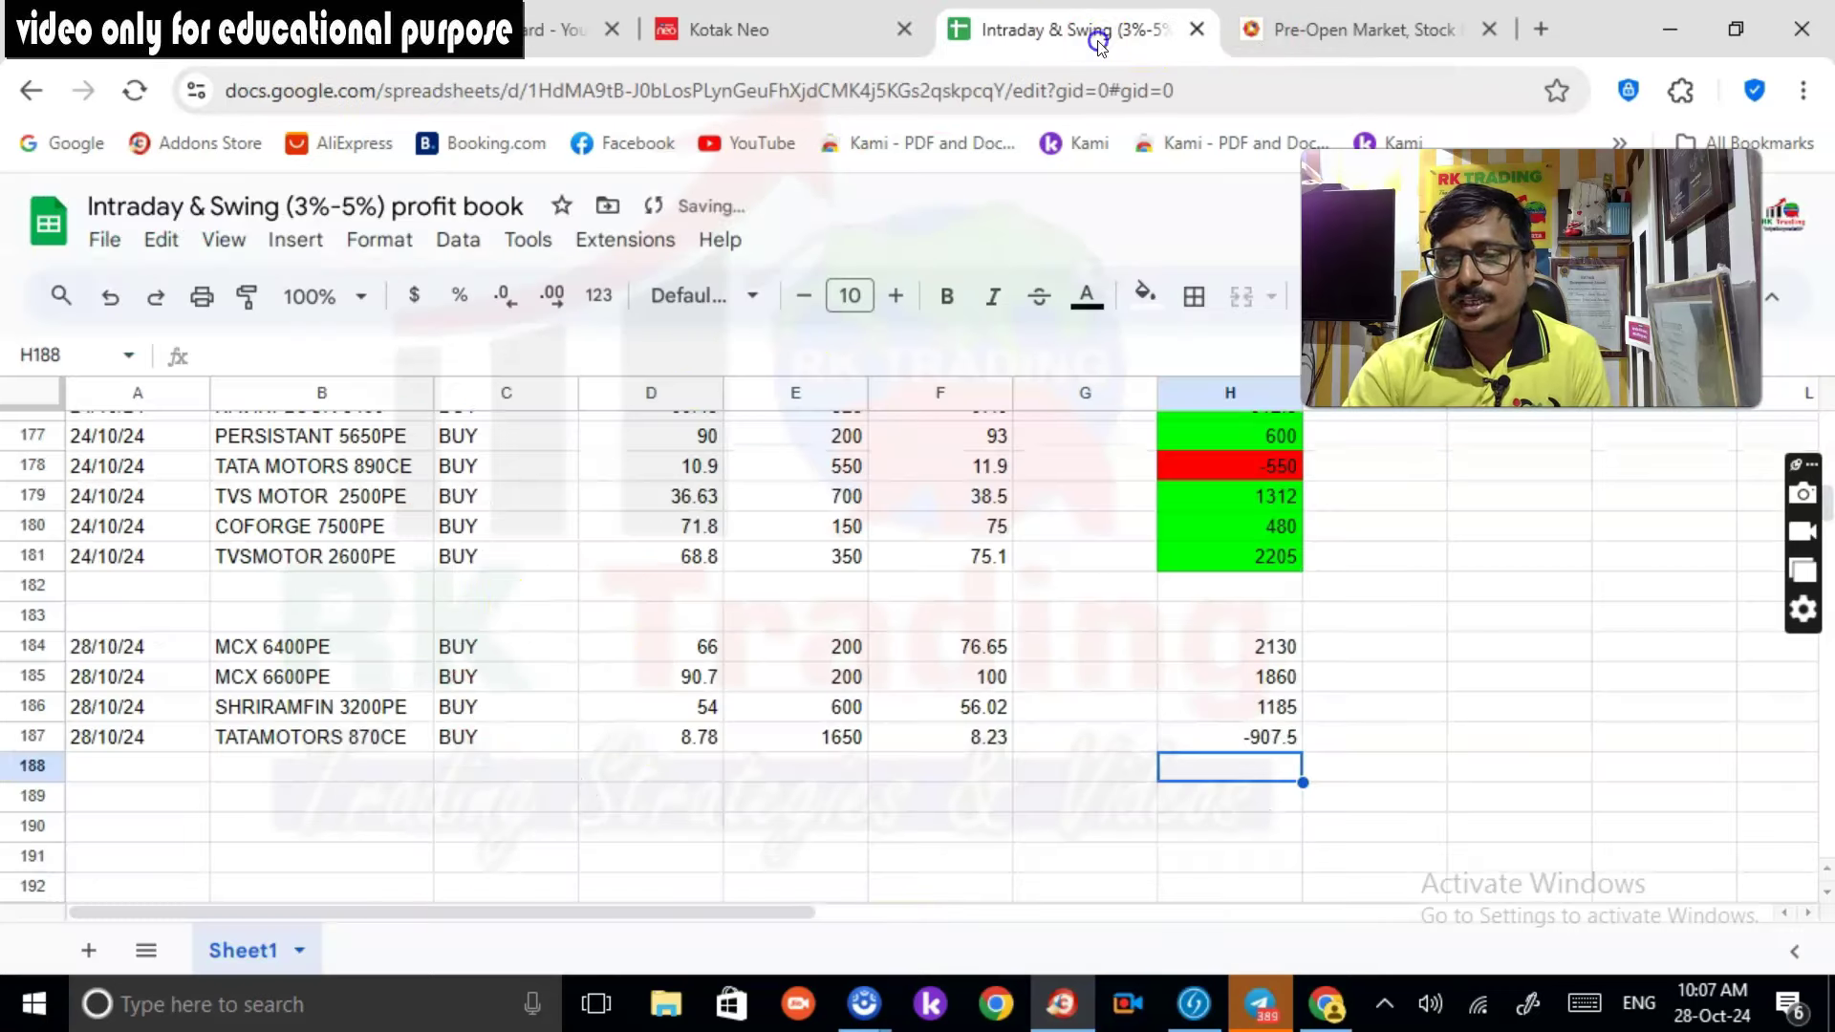
pyautogui.click(135, 779)
pyautogui.write('28/1024')
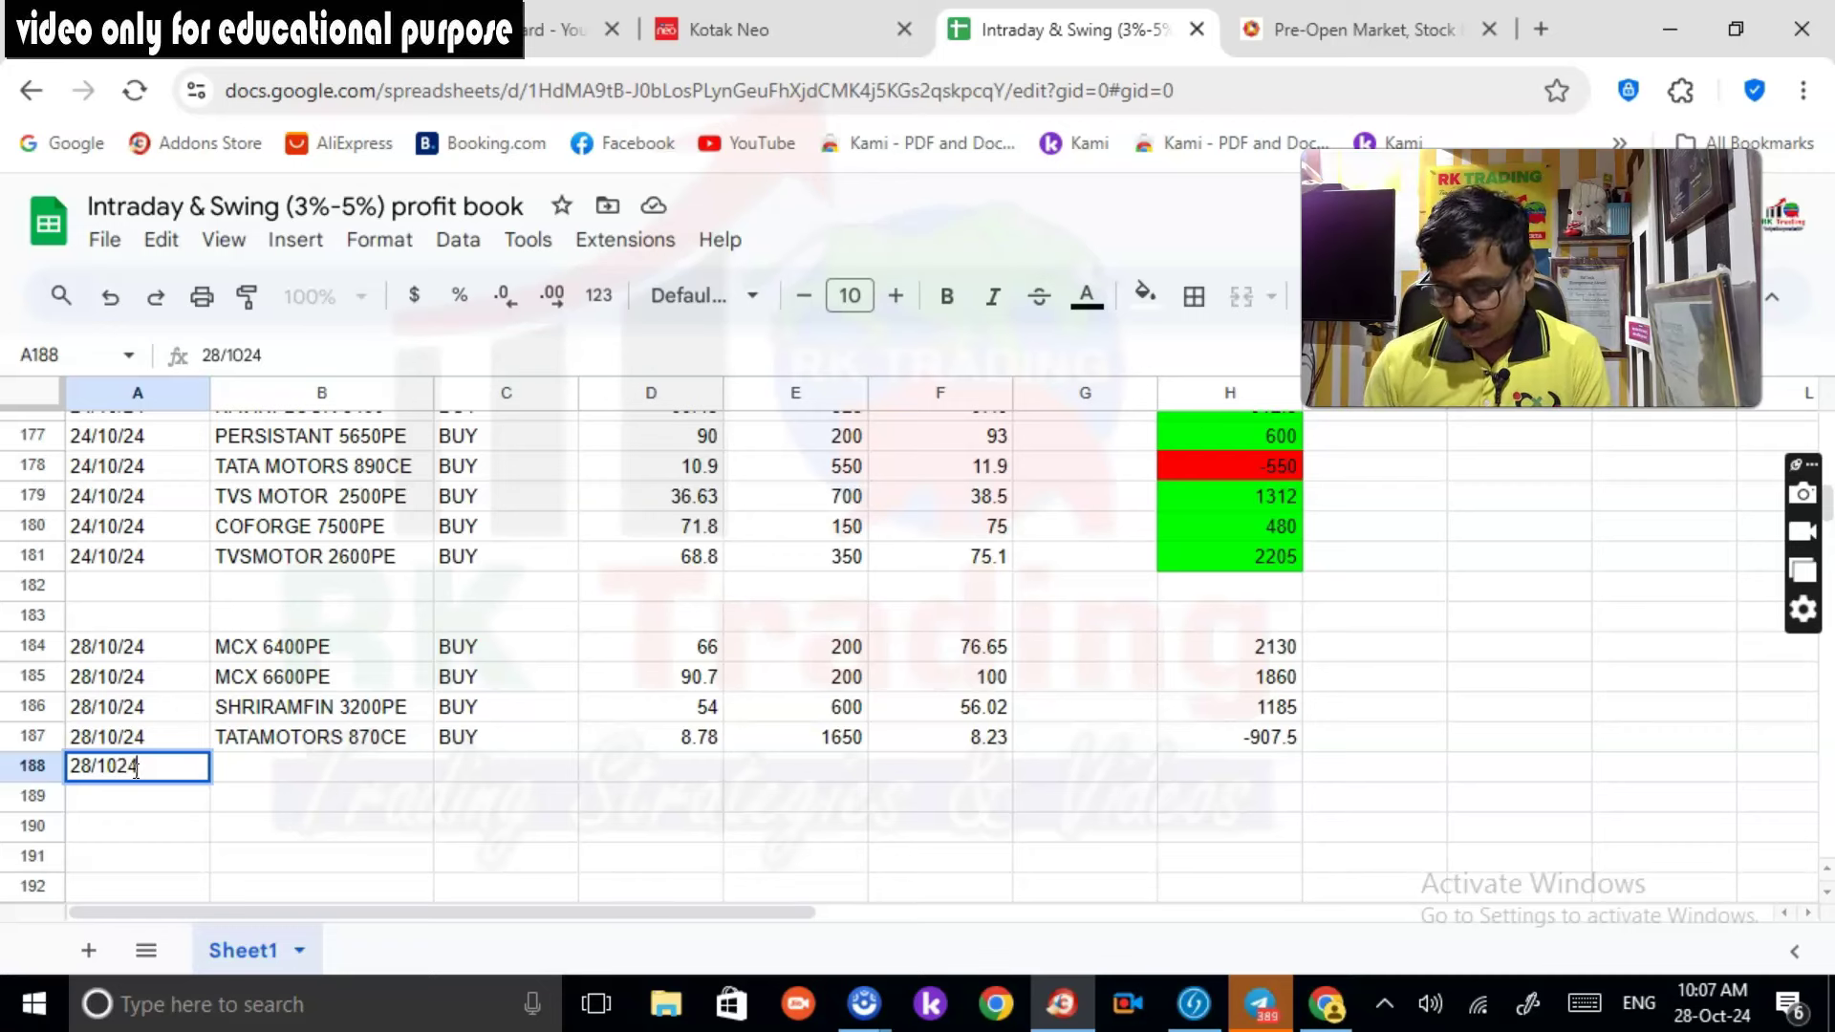
pyautogui.click(139, 779)
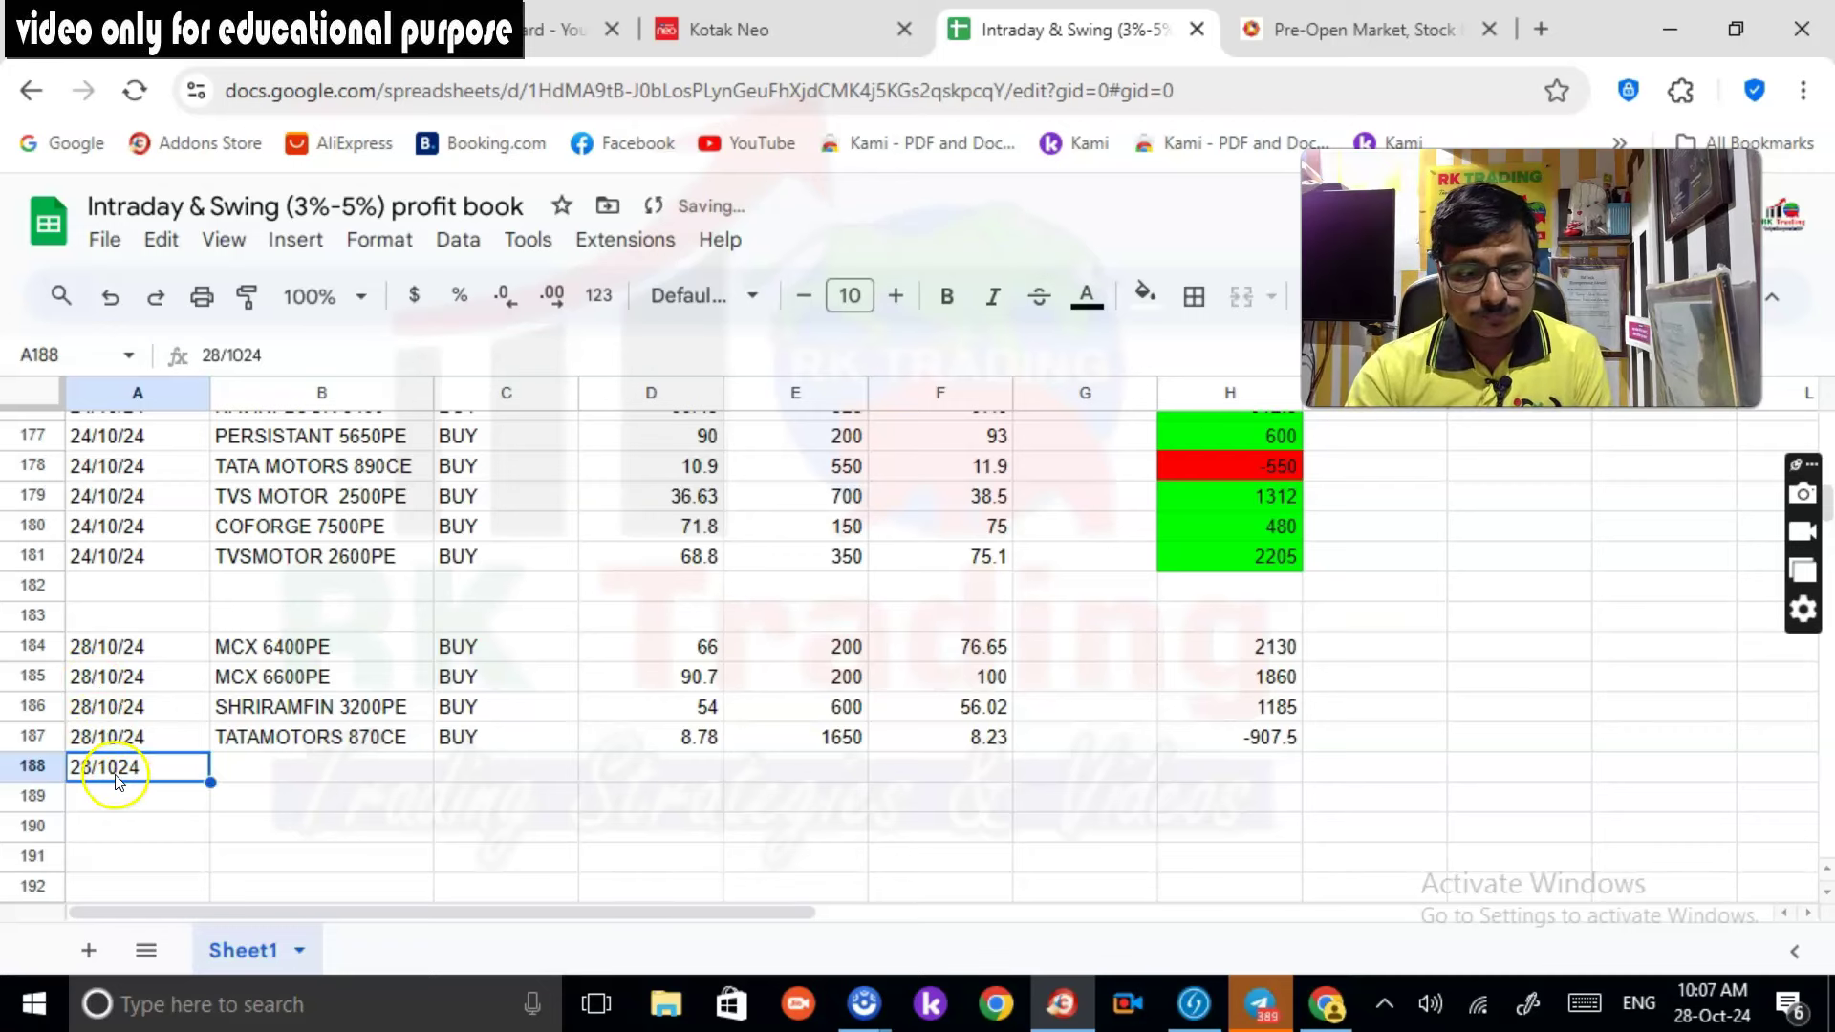
pyautogui.doubleClick(113, 772)
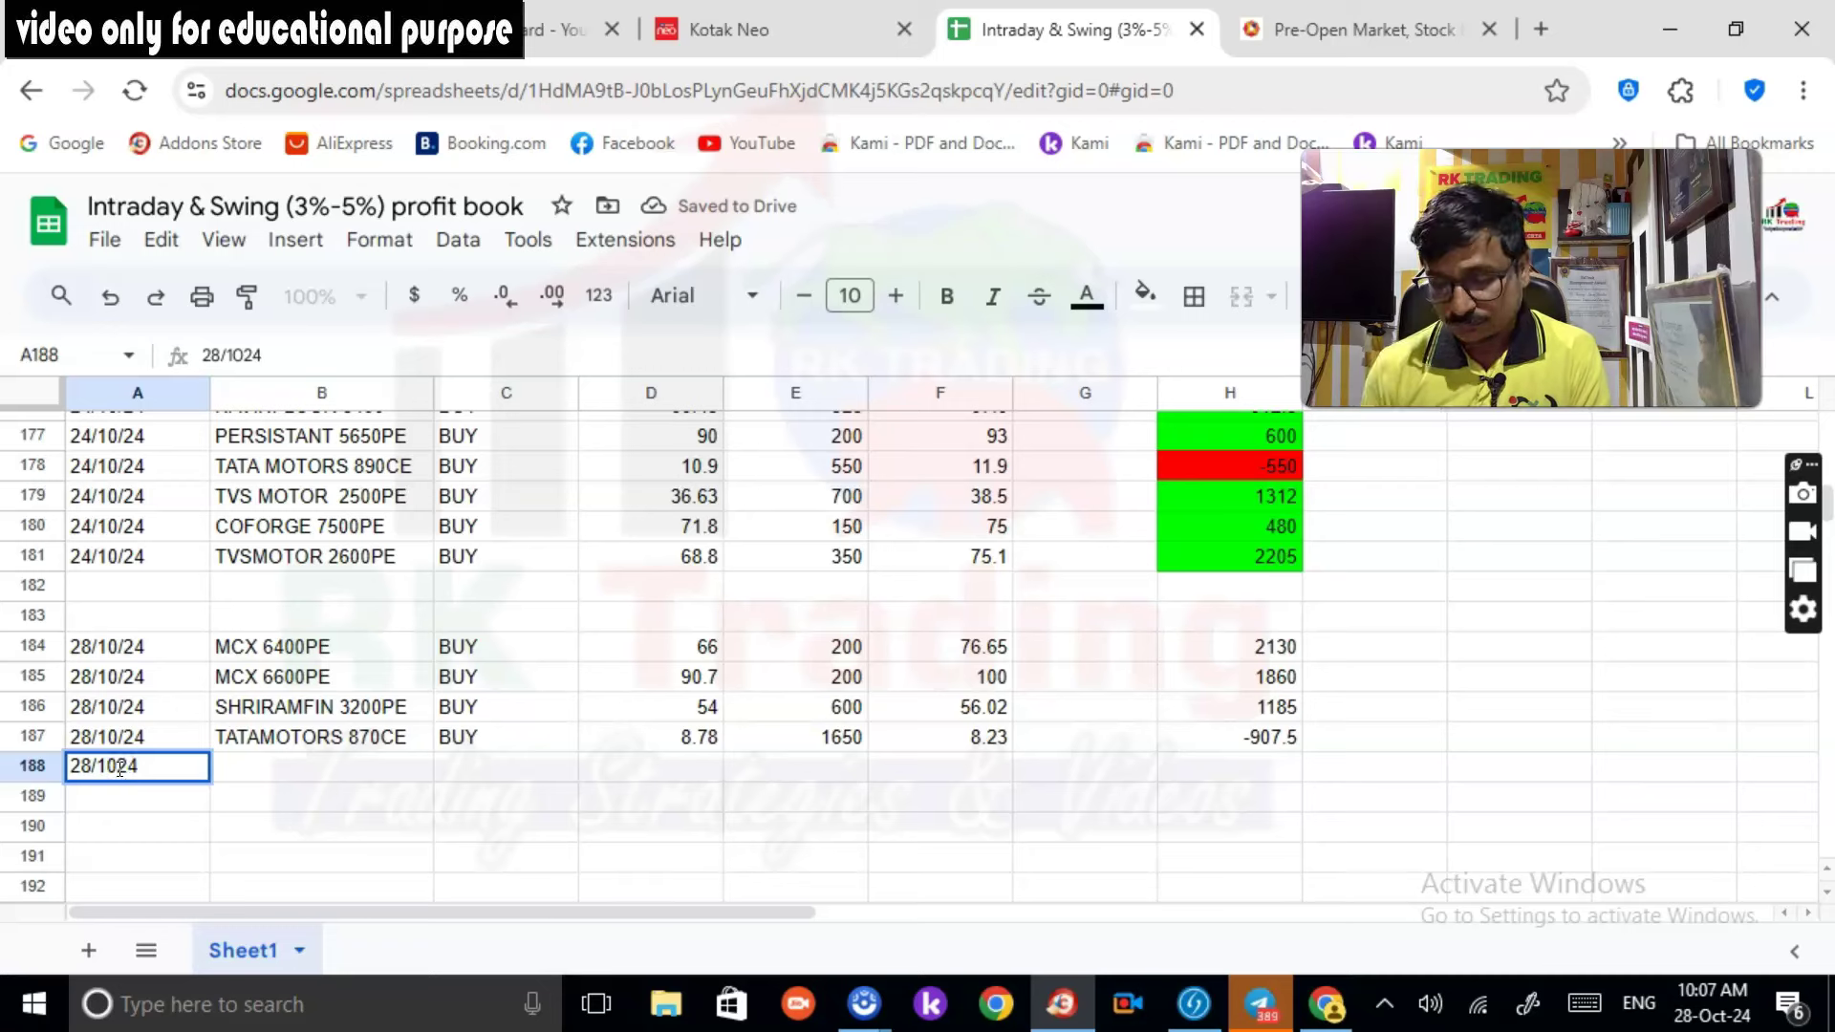
pyautogui.press('Tab')
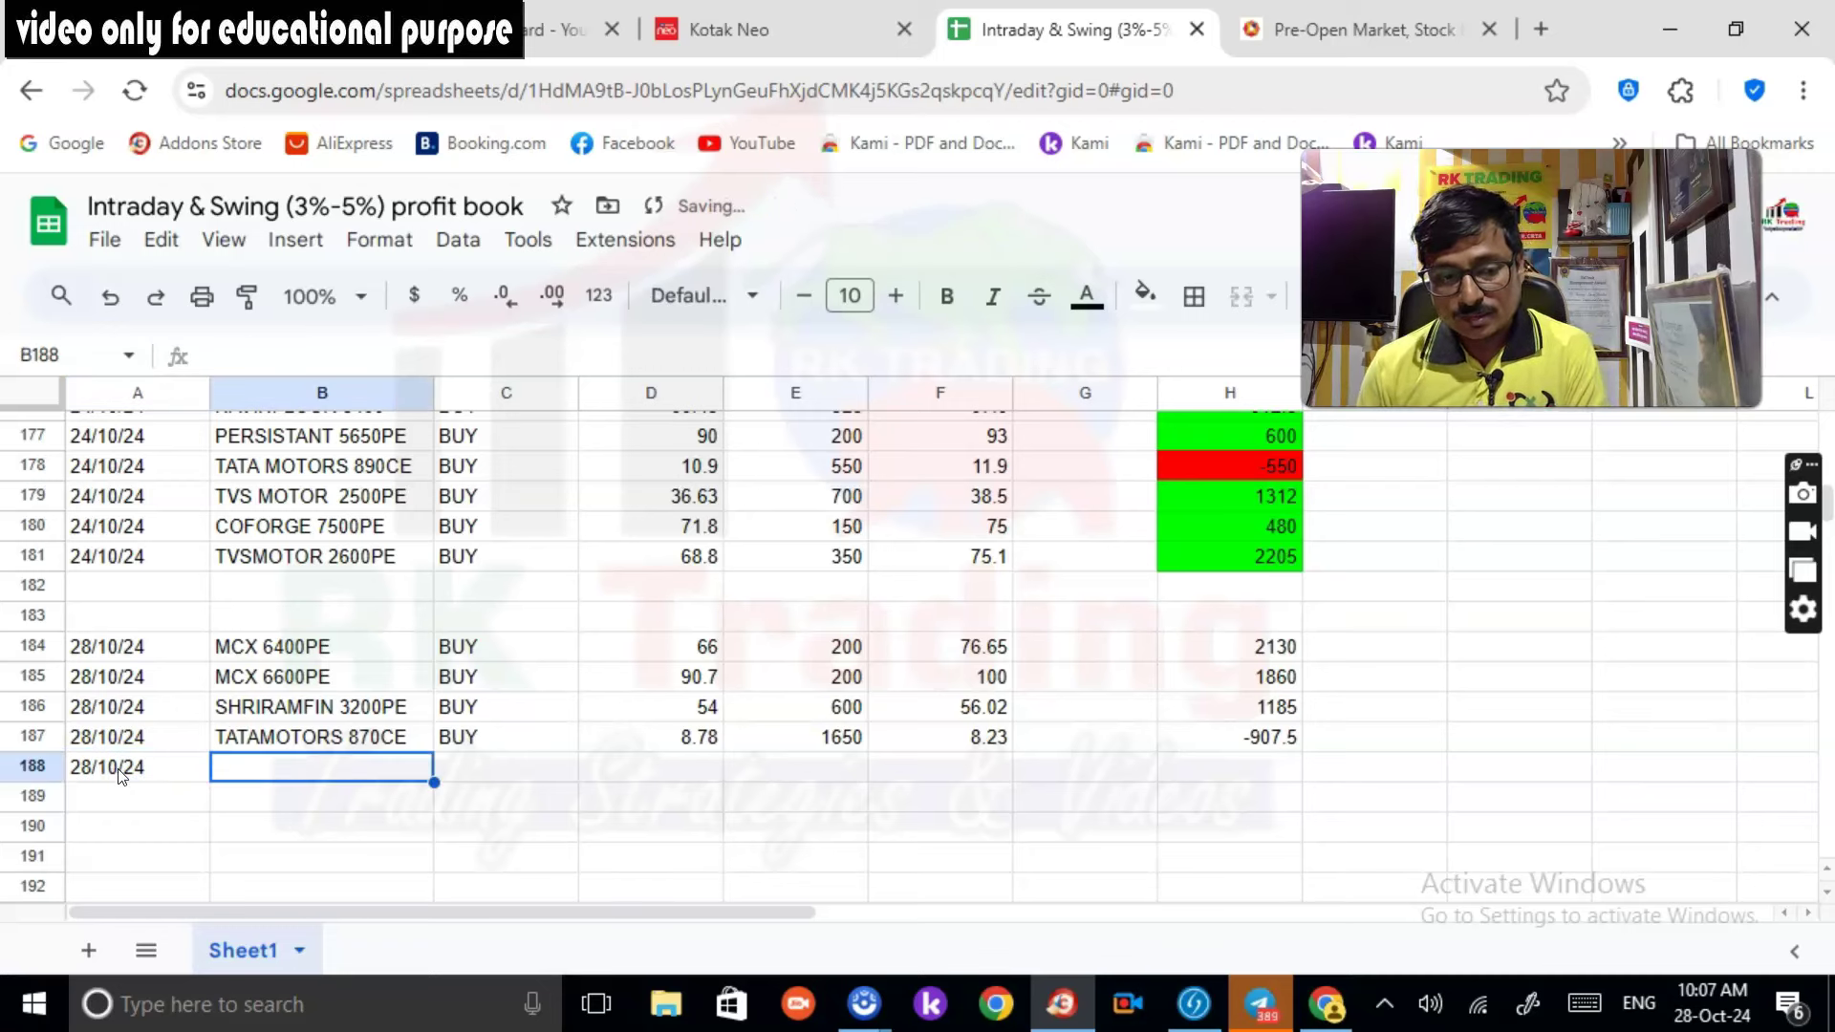
# Step: Enter TATAMOTORS 860CE in B188 and BUY in C188
pyautogui.write('TATA')
pyautogui.press('Tab')
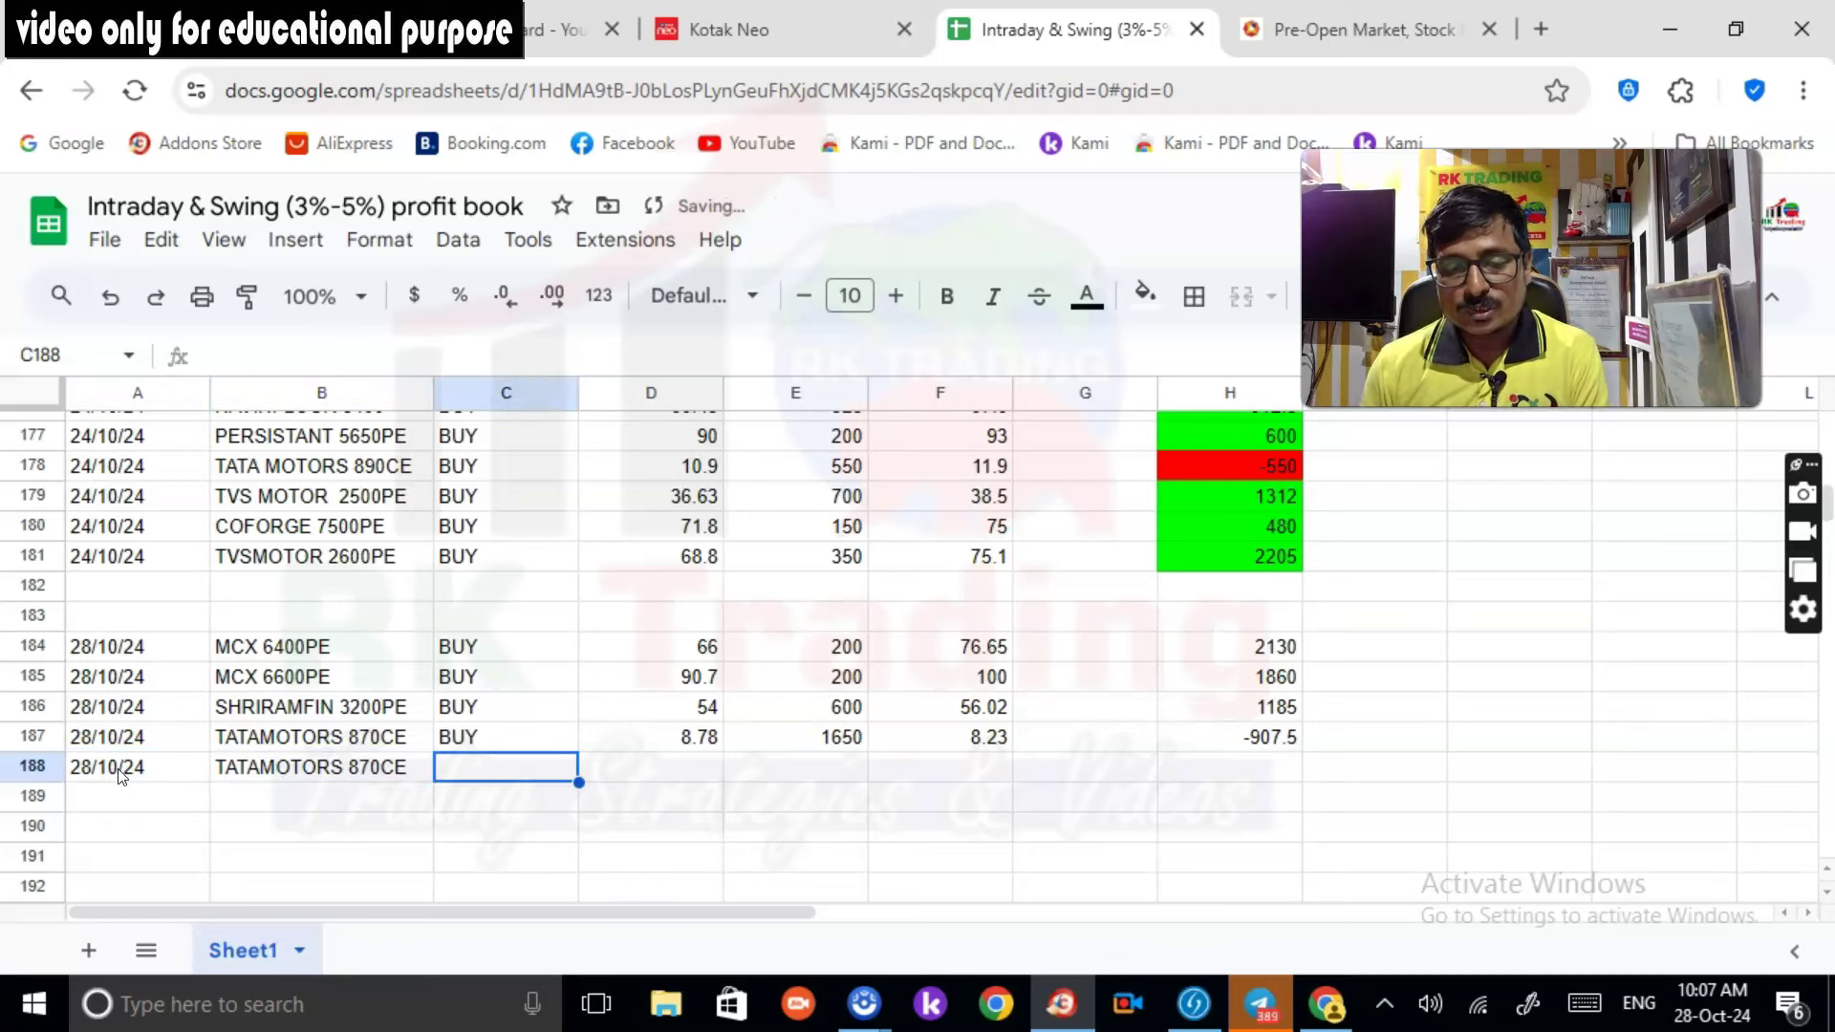
pyautogui.click(387, 765)
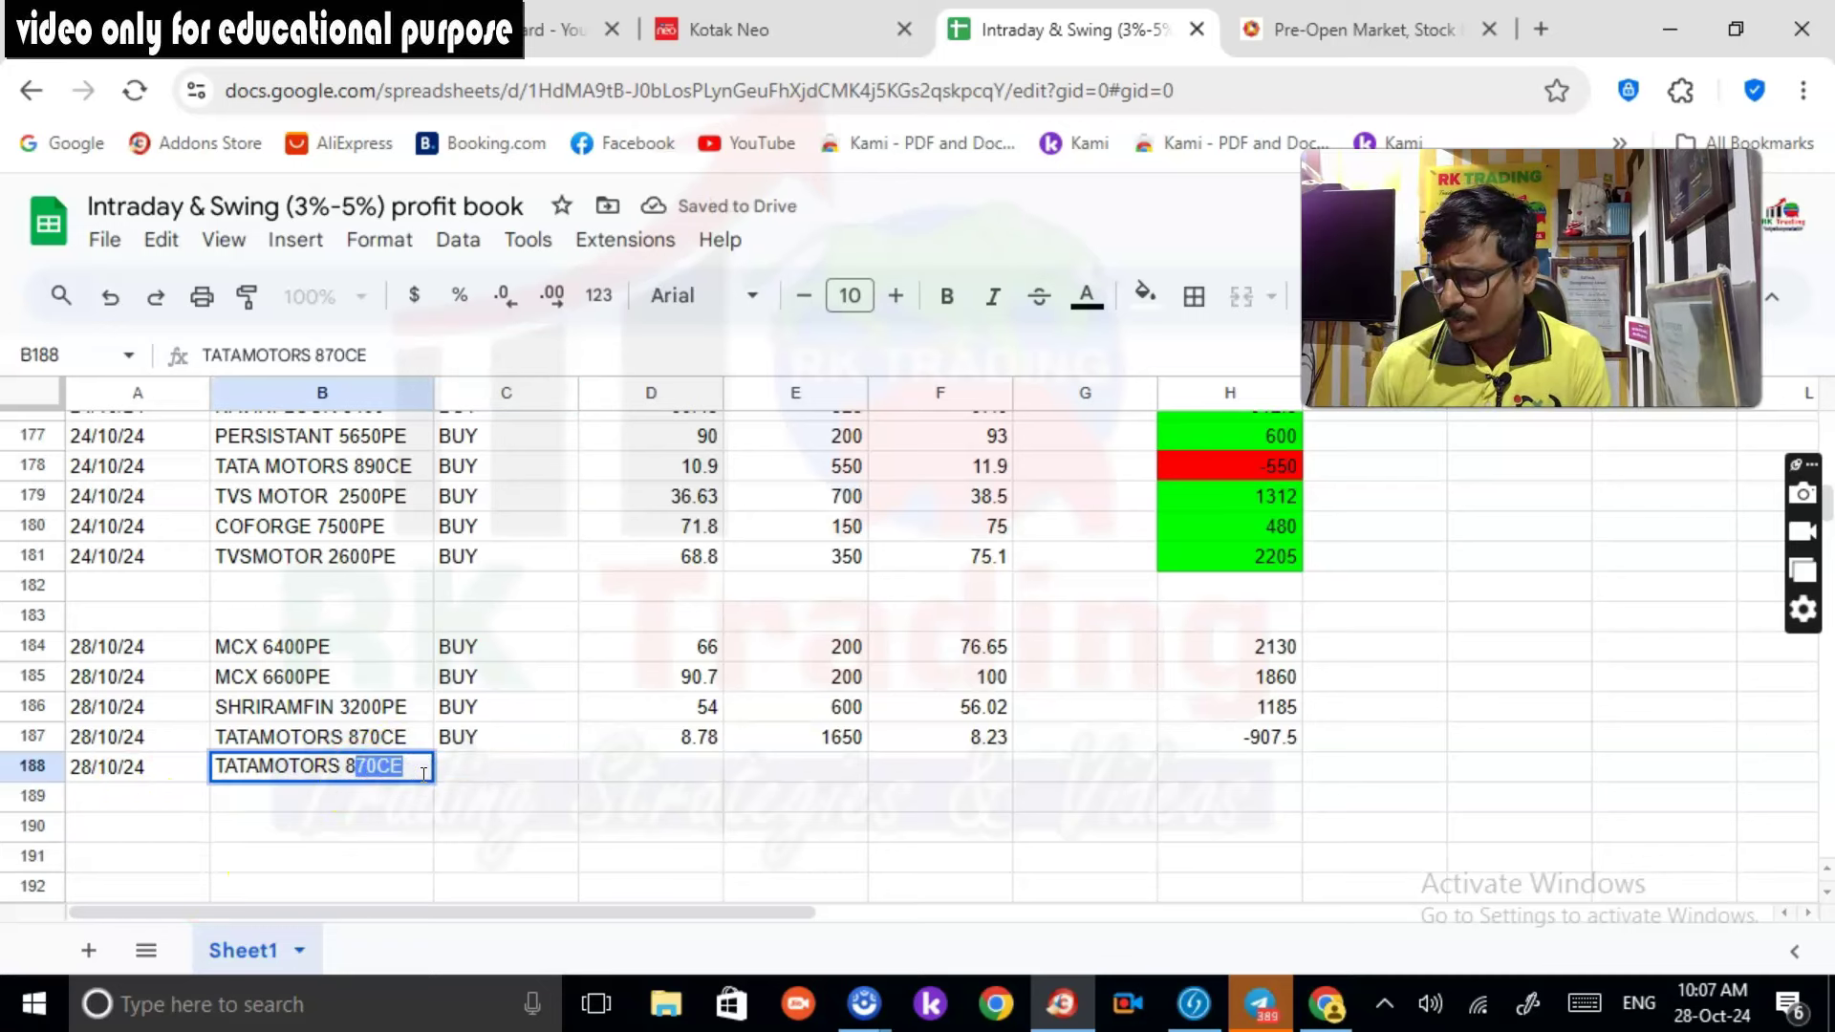
pyautogui.write('60CE')
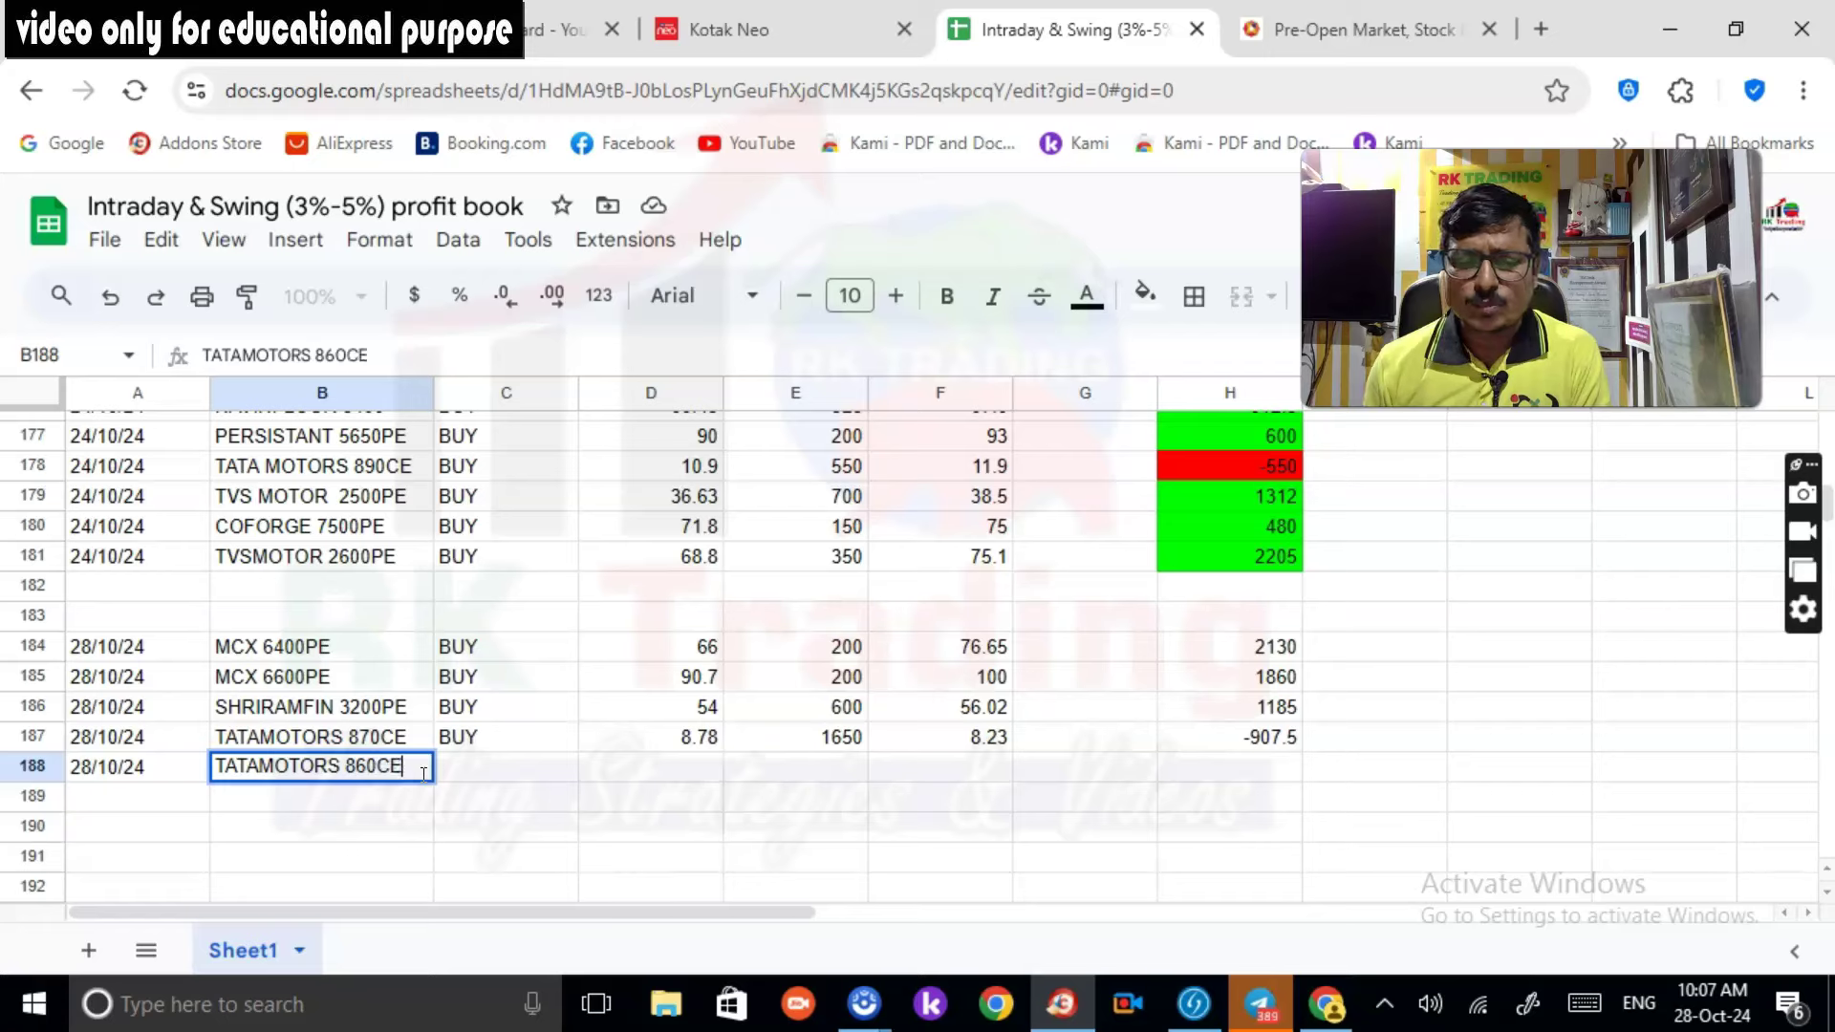
pyautogui.press('Tab')
pyautogui.write('BUY')
pyautogui.press('Tab')
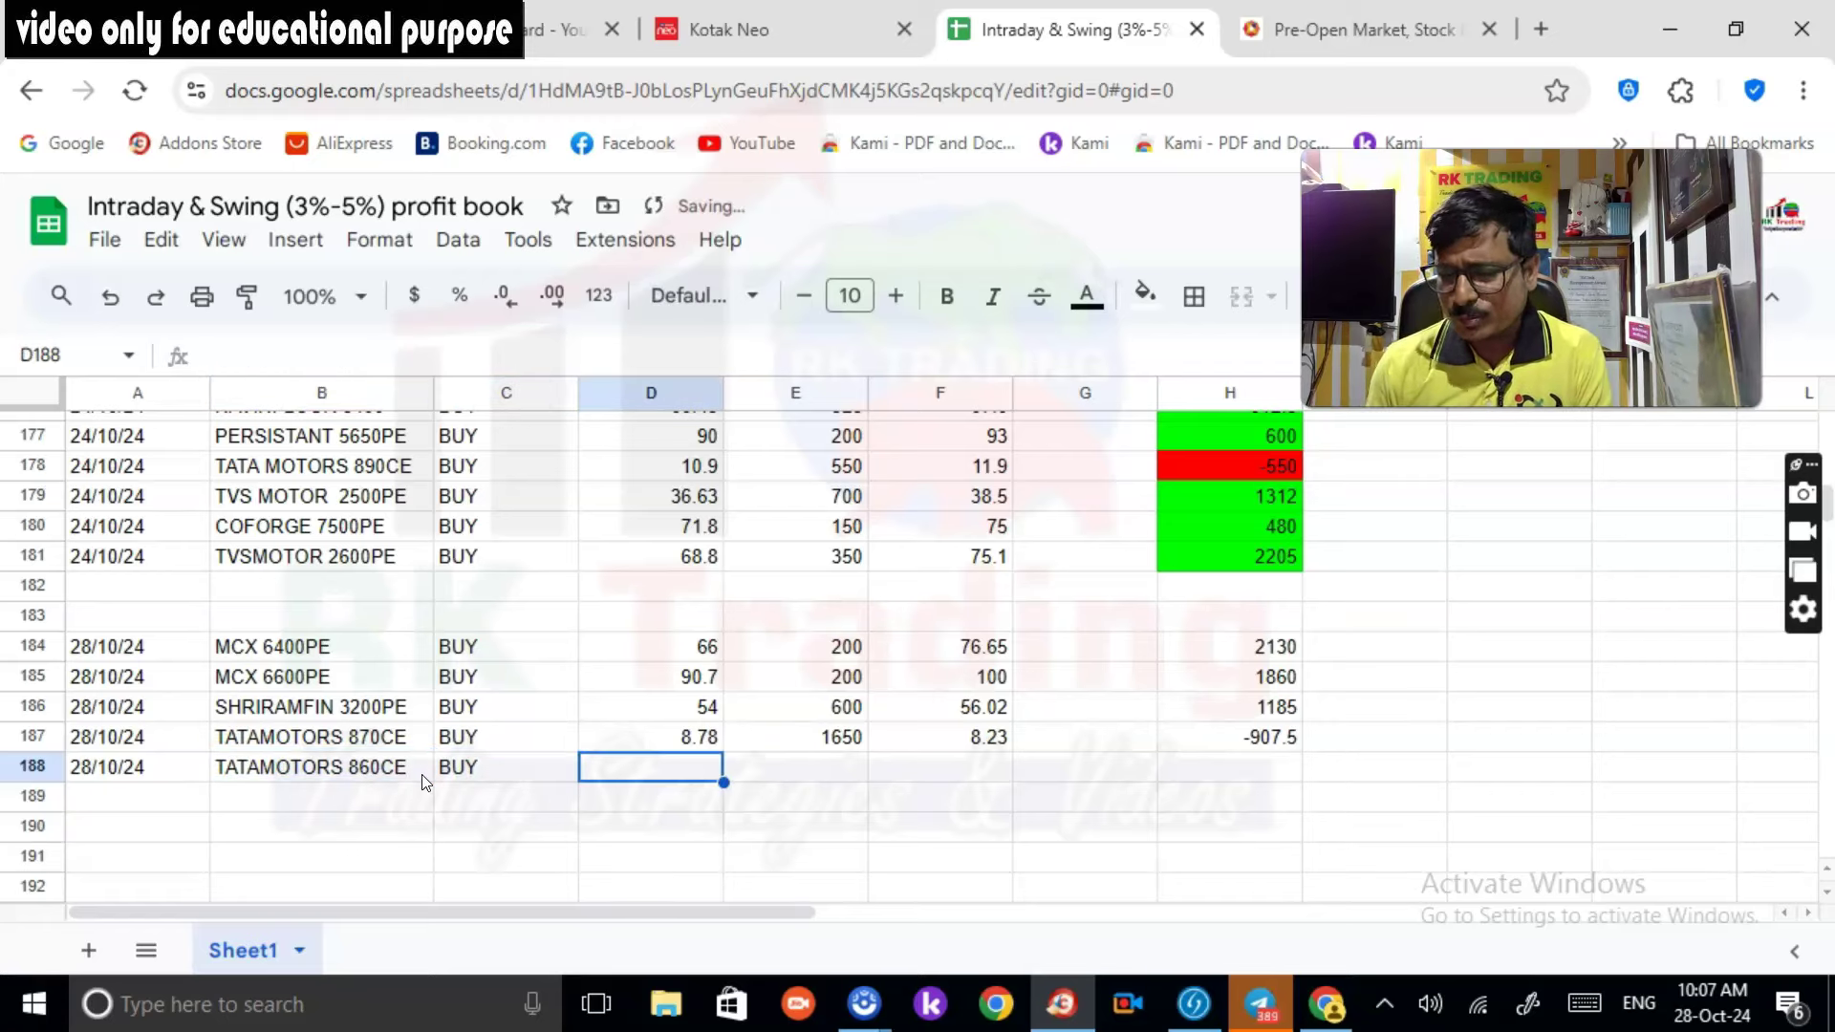
# Step: Check the TATAMOTORS 860 call in Kotak Neo and enter buy price 12.05 in D188, quantity 550 in E188 and sell price 14 in F188
pyautogui.click(707, 31)
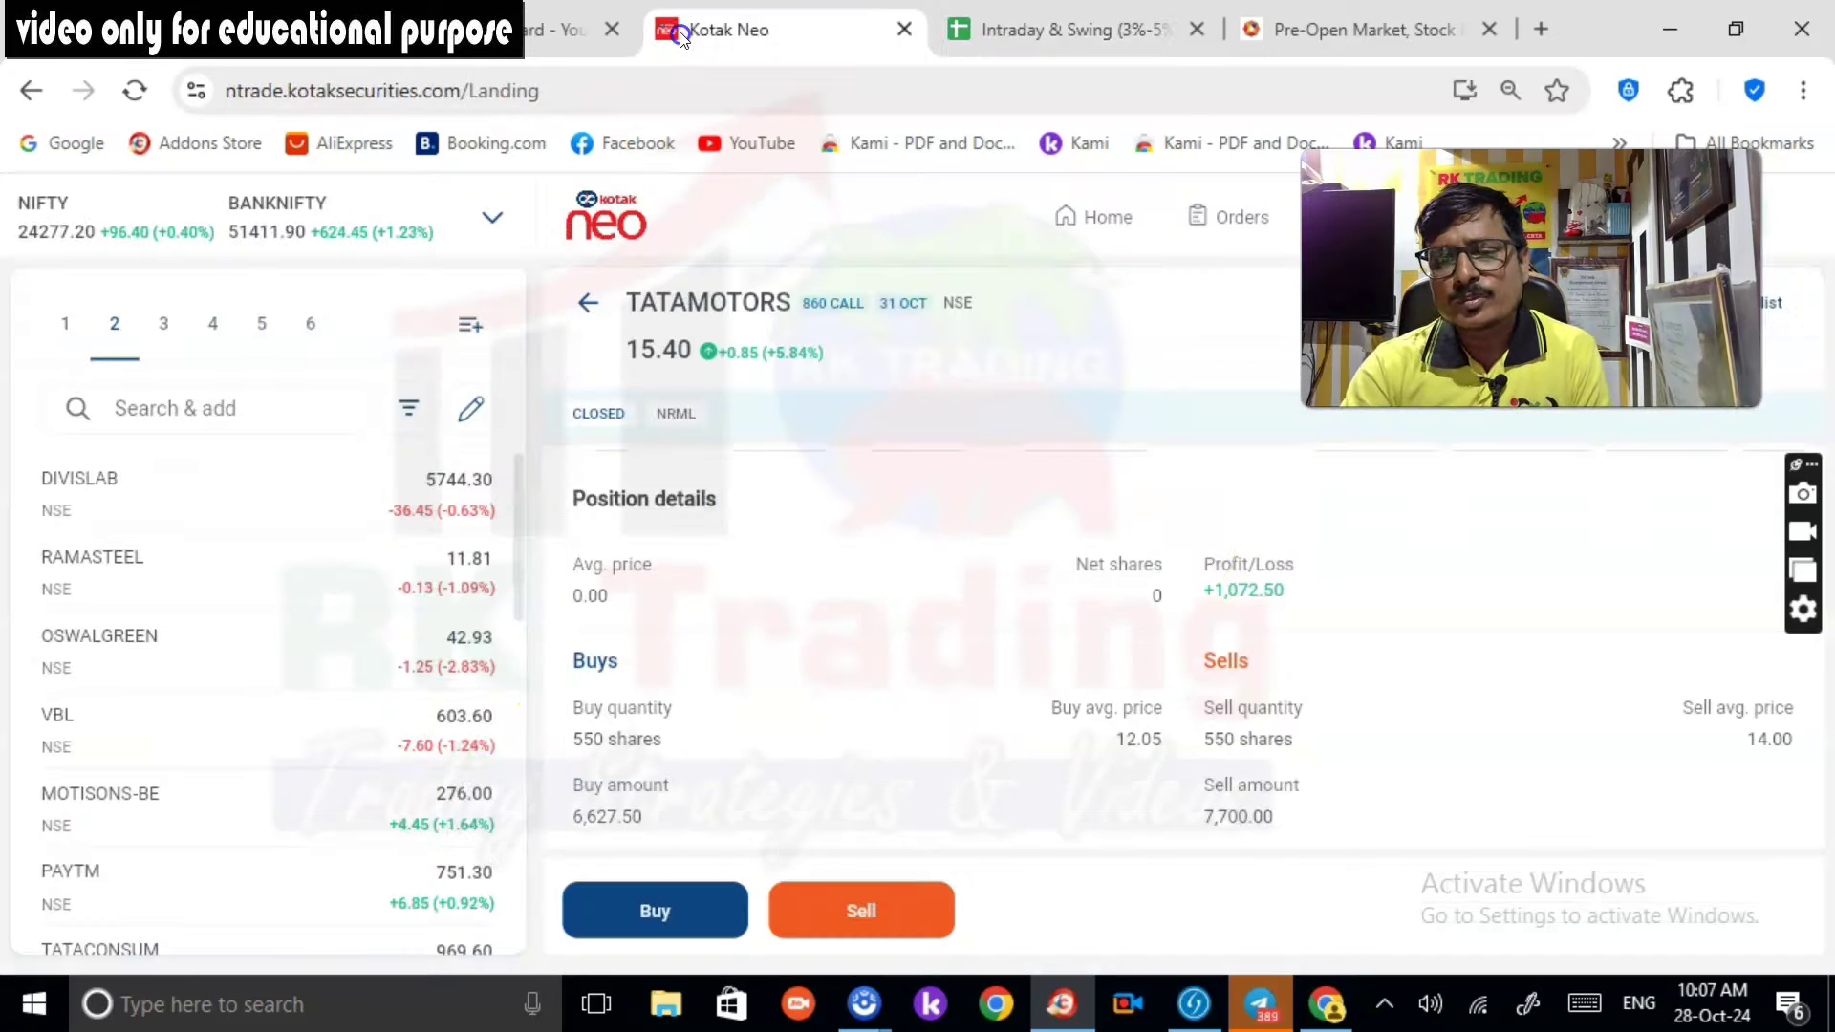
pyautogui.click(1071, 43)
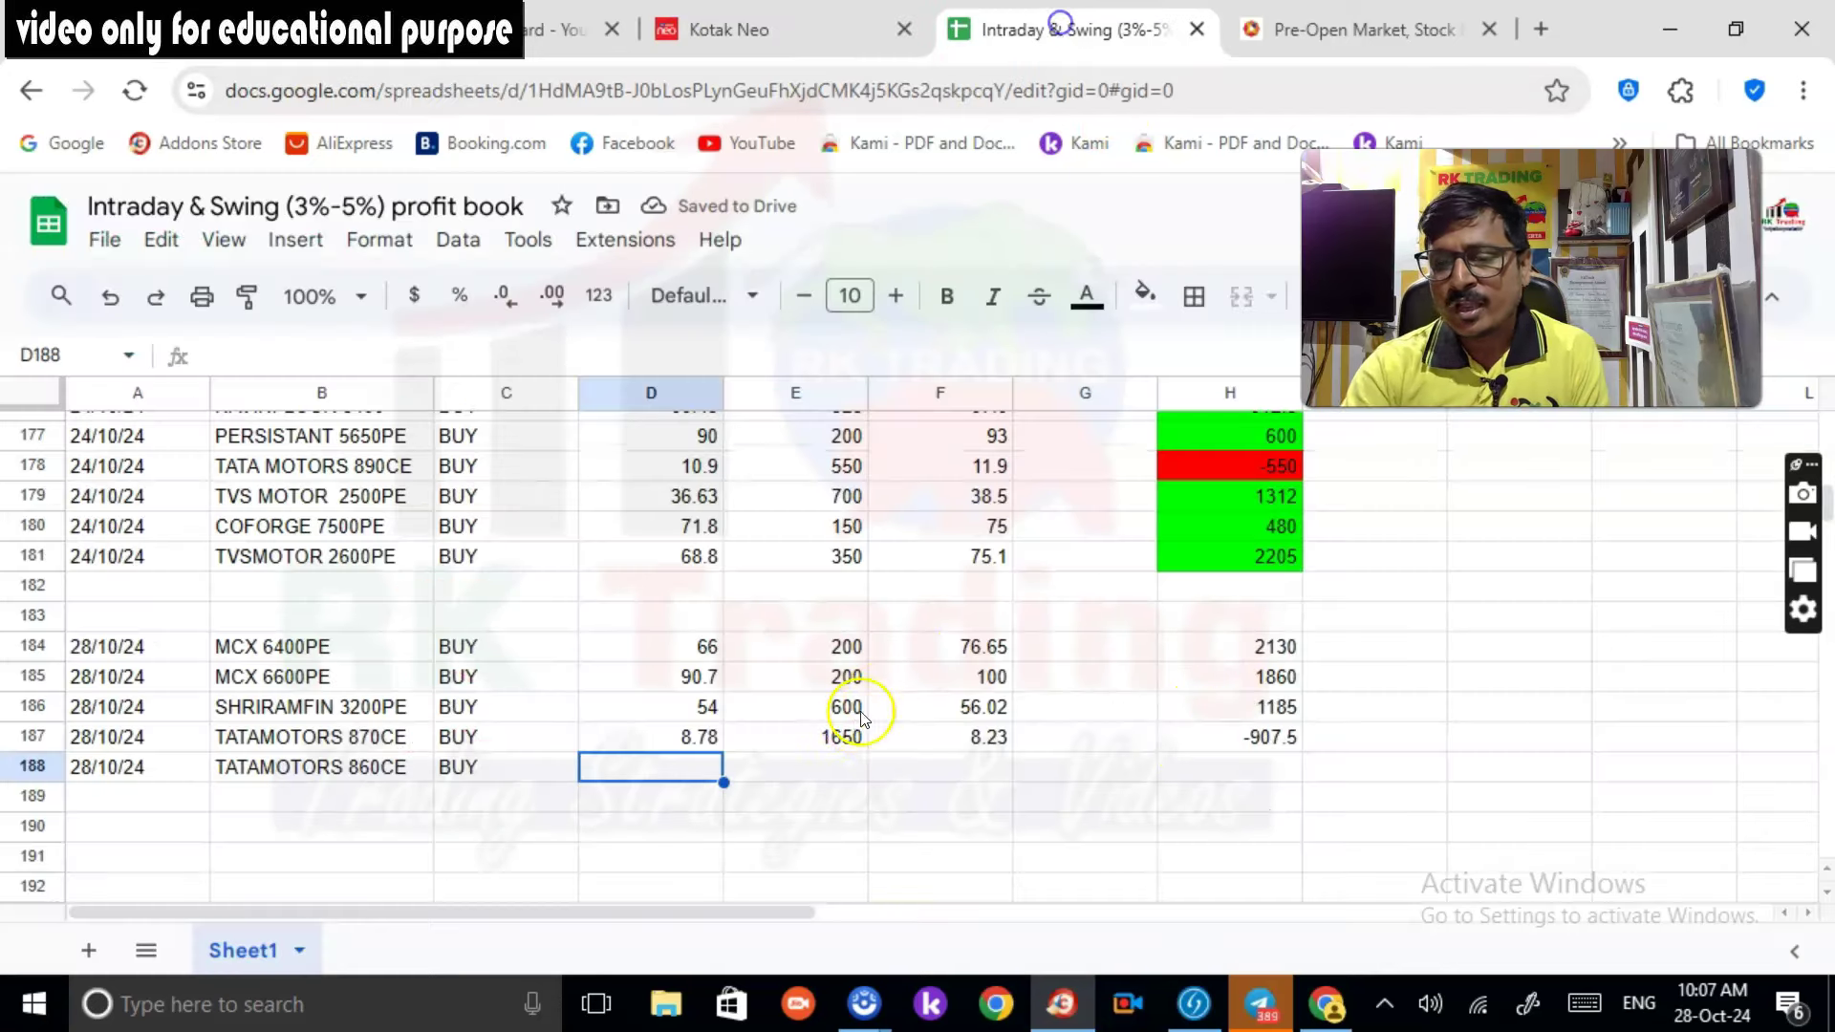
pyautogui.write('12.05')
pyautogui.press('Tab')
pyautogui.write('550')
pyautogui.press('Tab')
pyautogui.press('Tab')
pyautogui.press('Left')
pyautogui.write('1400')
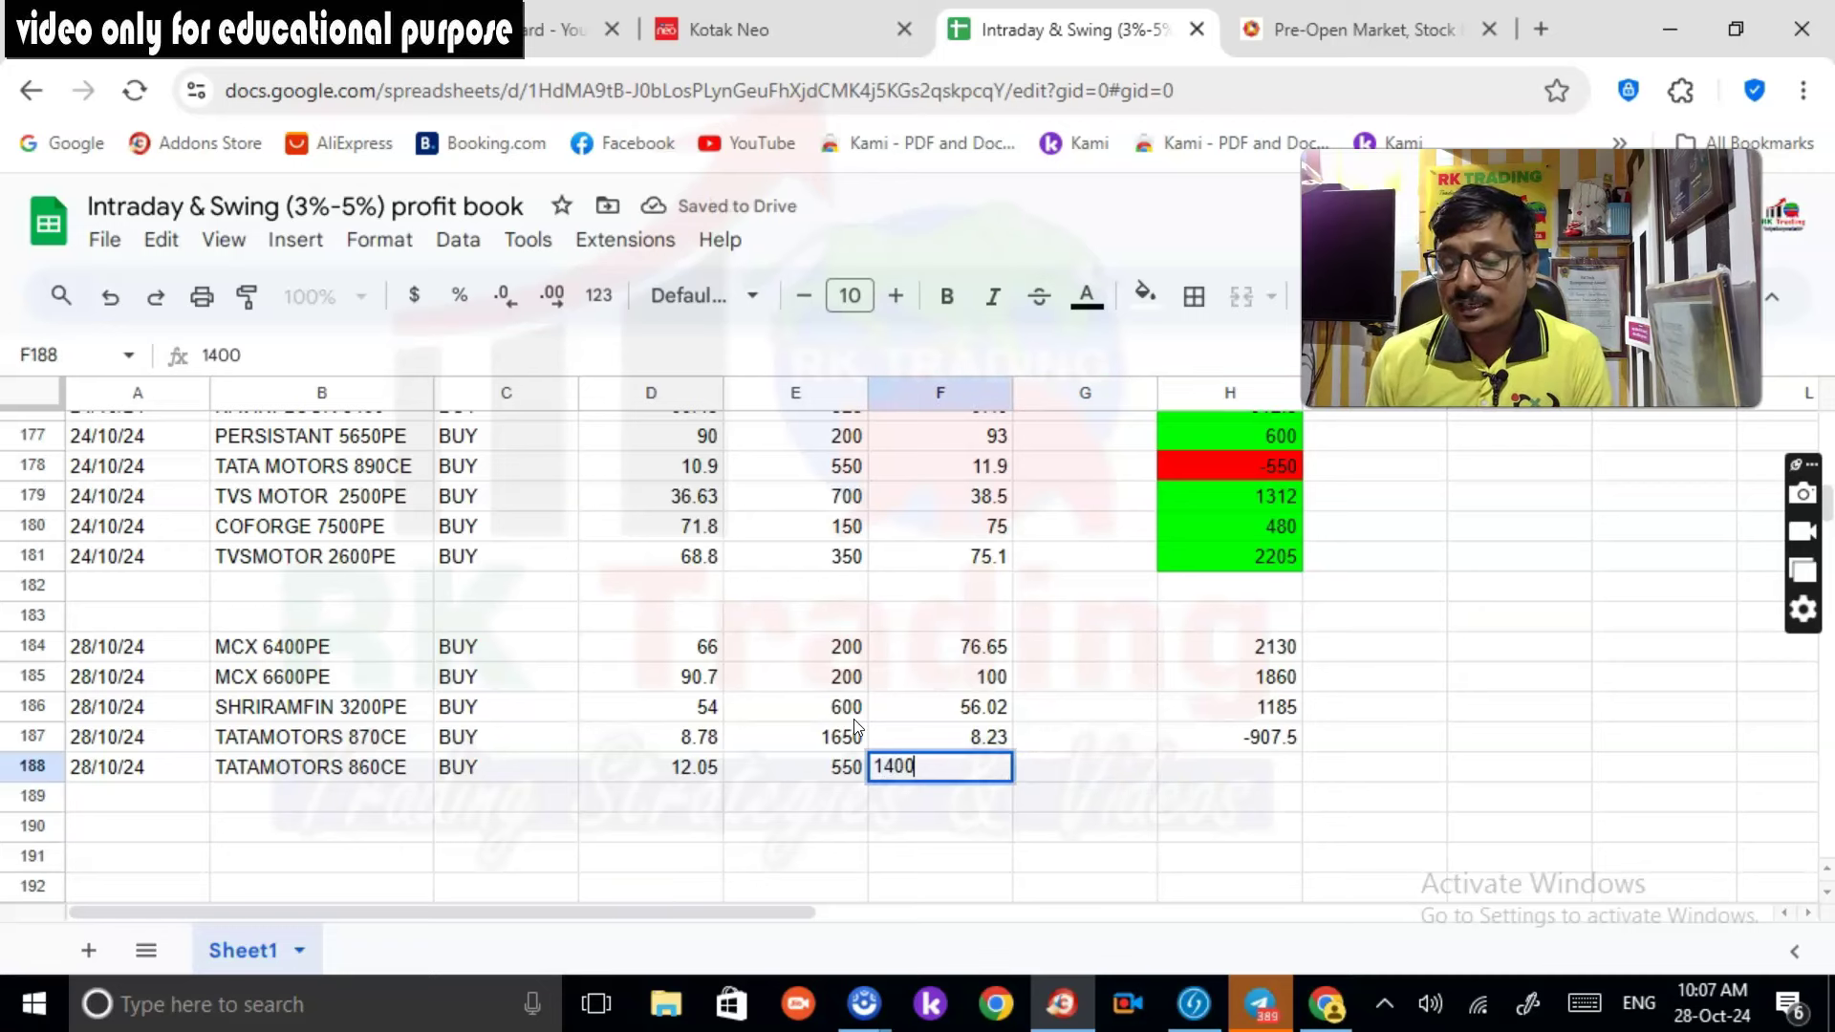
pyautogui.press('BackSpace')
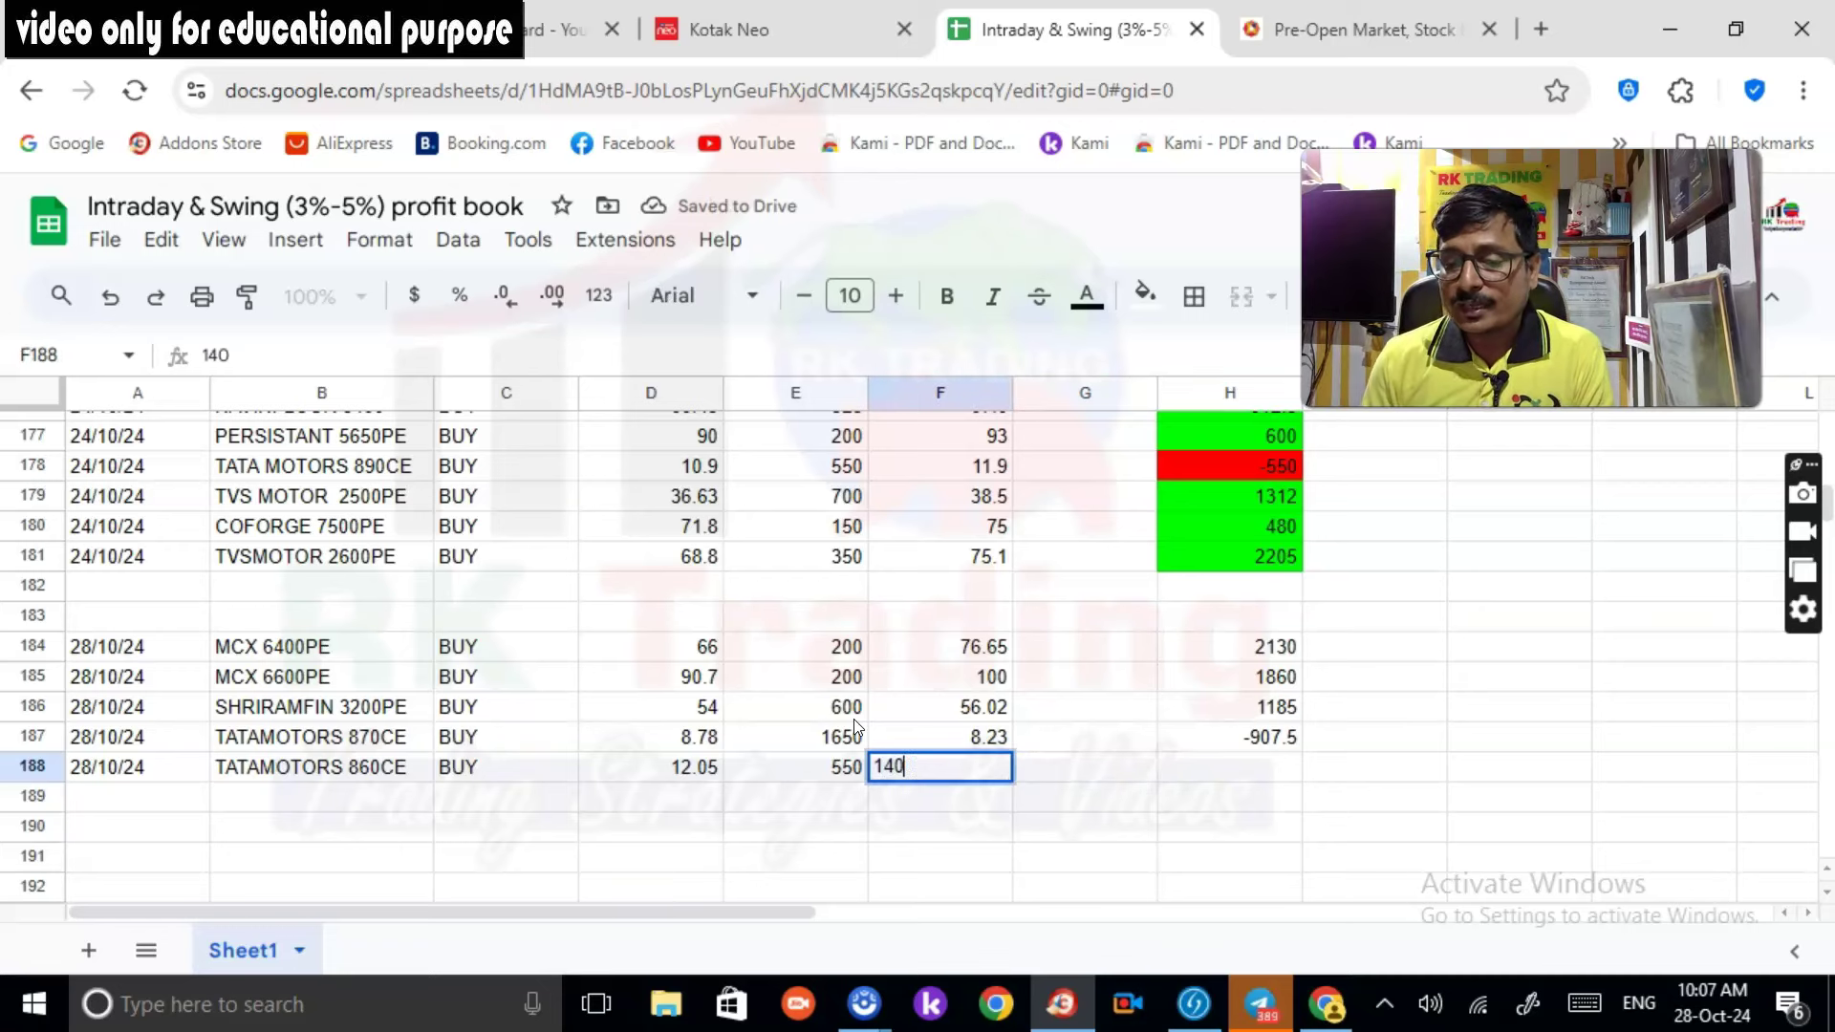
pyautogui.press('Return')
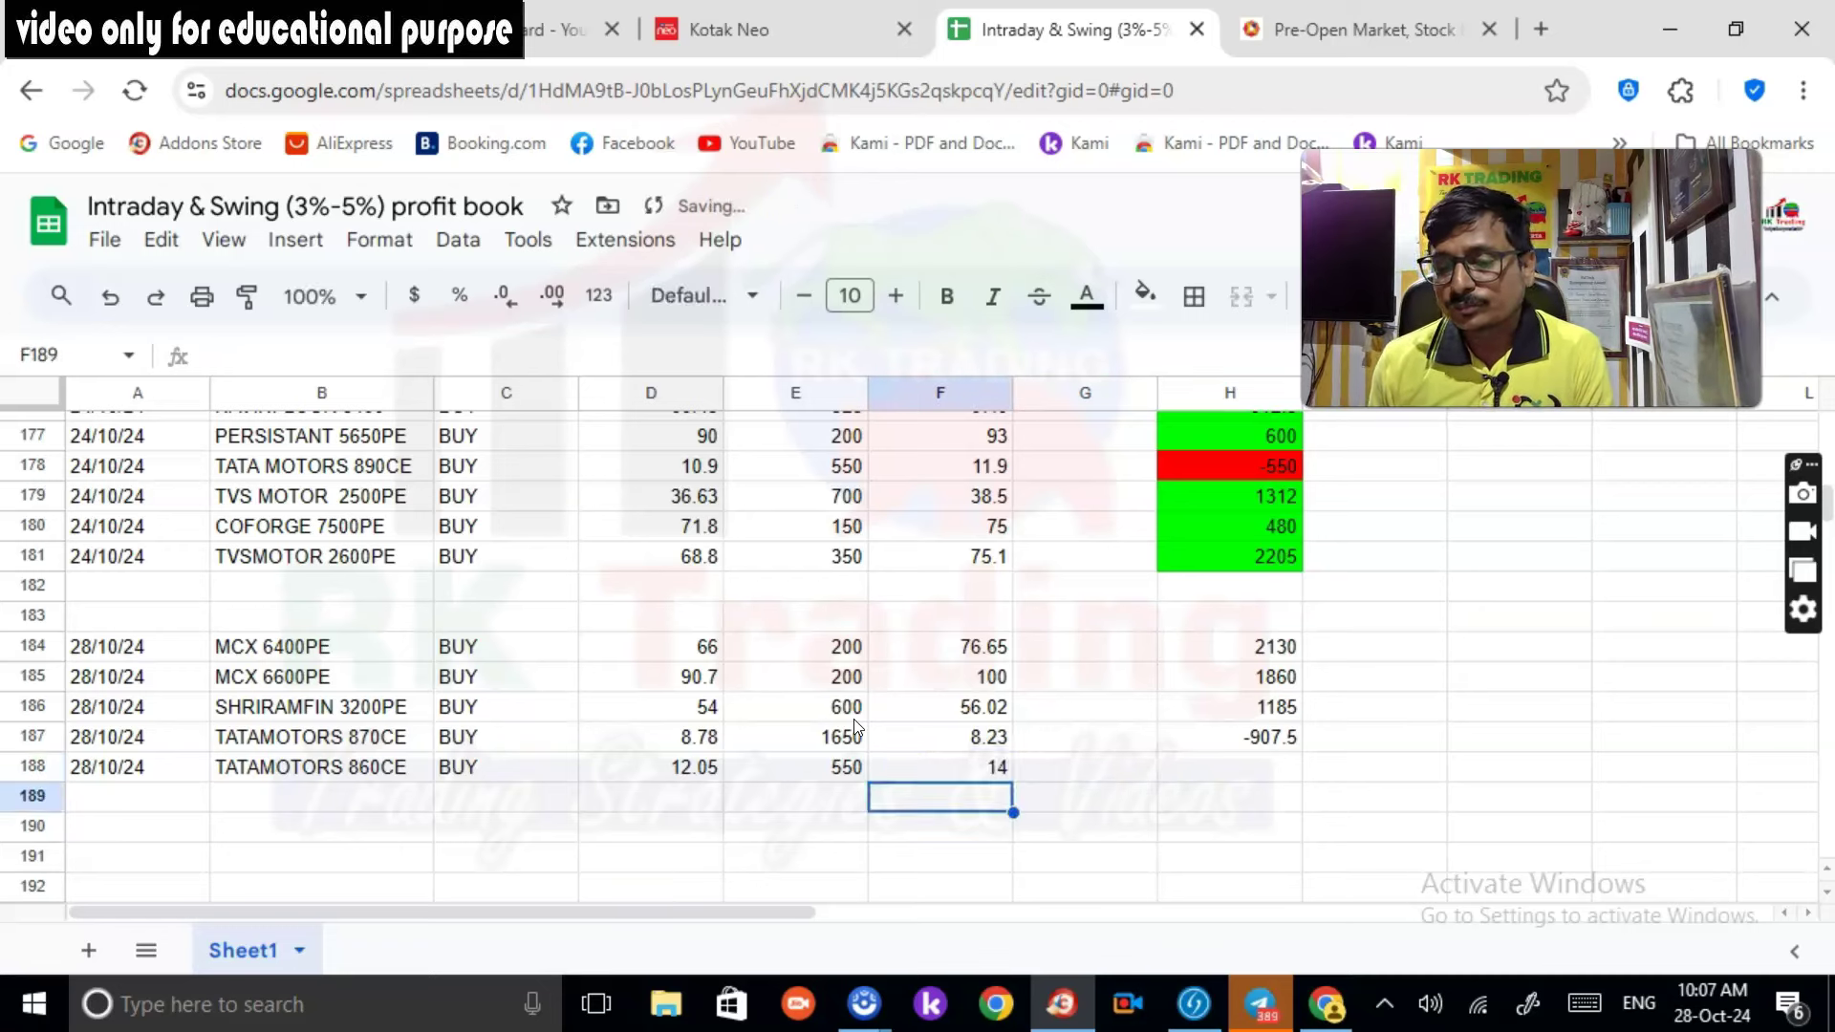
# Step: Check the TATAMOTORS 860 call's profit in Kotak Neo and enter 1072.5 in H188 of the profit book
pyautogui.click(1216, 742)
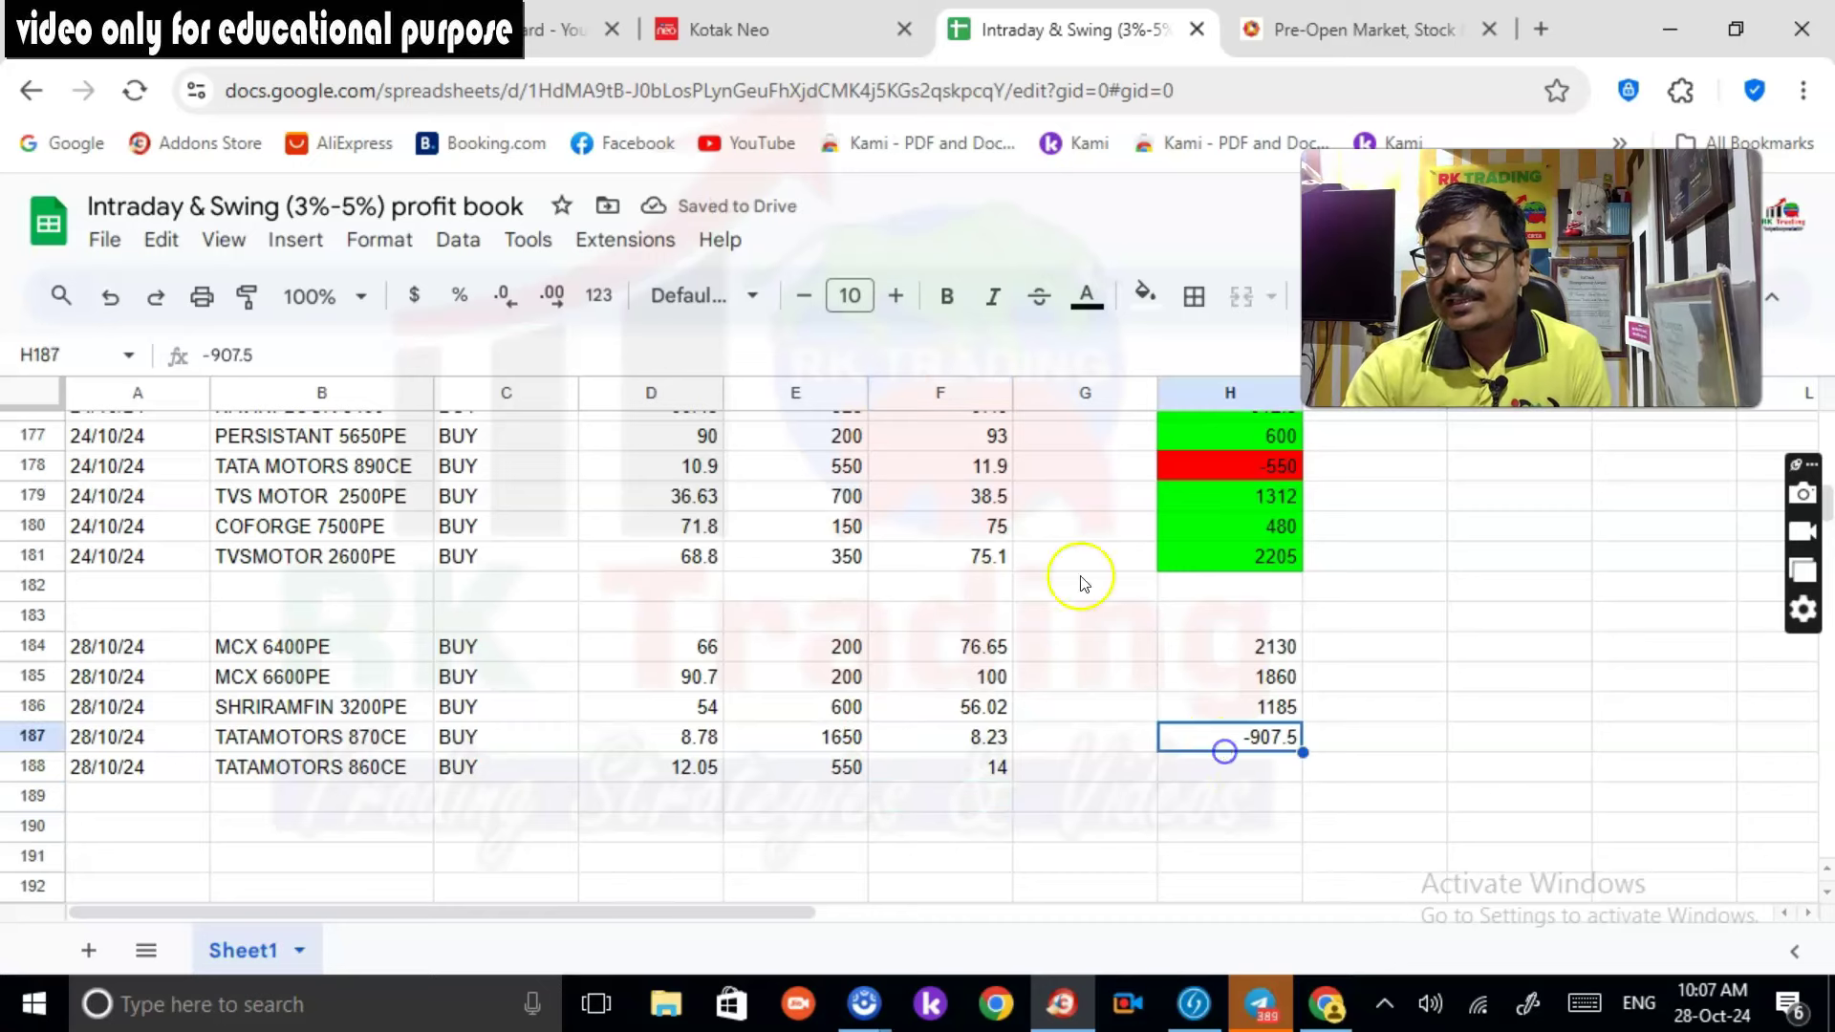
pyautogui.click(1208, 763)
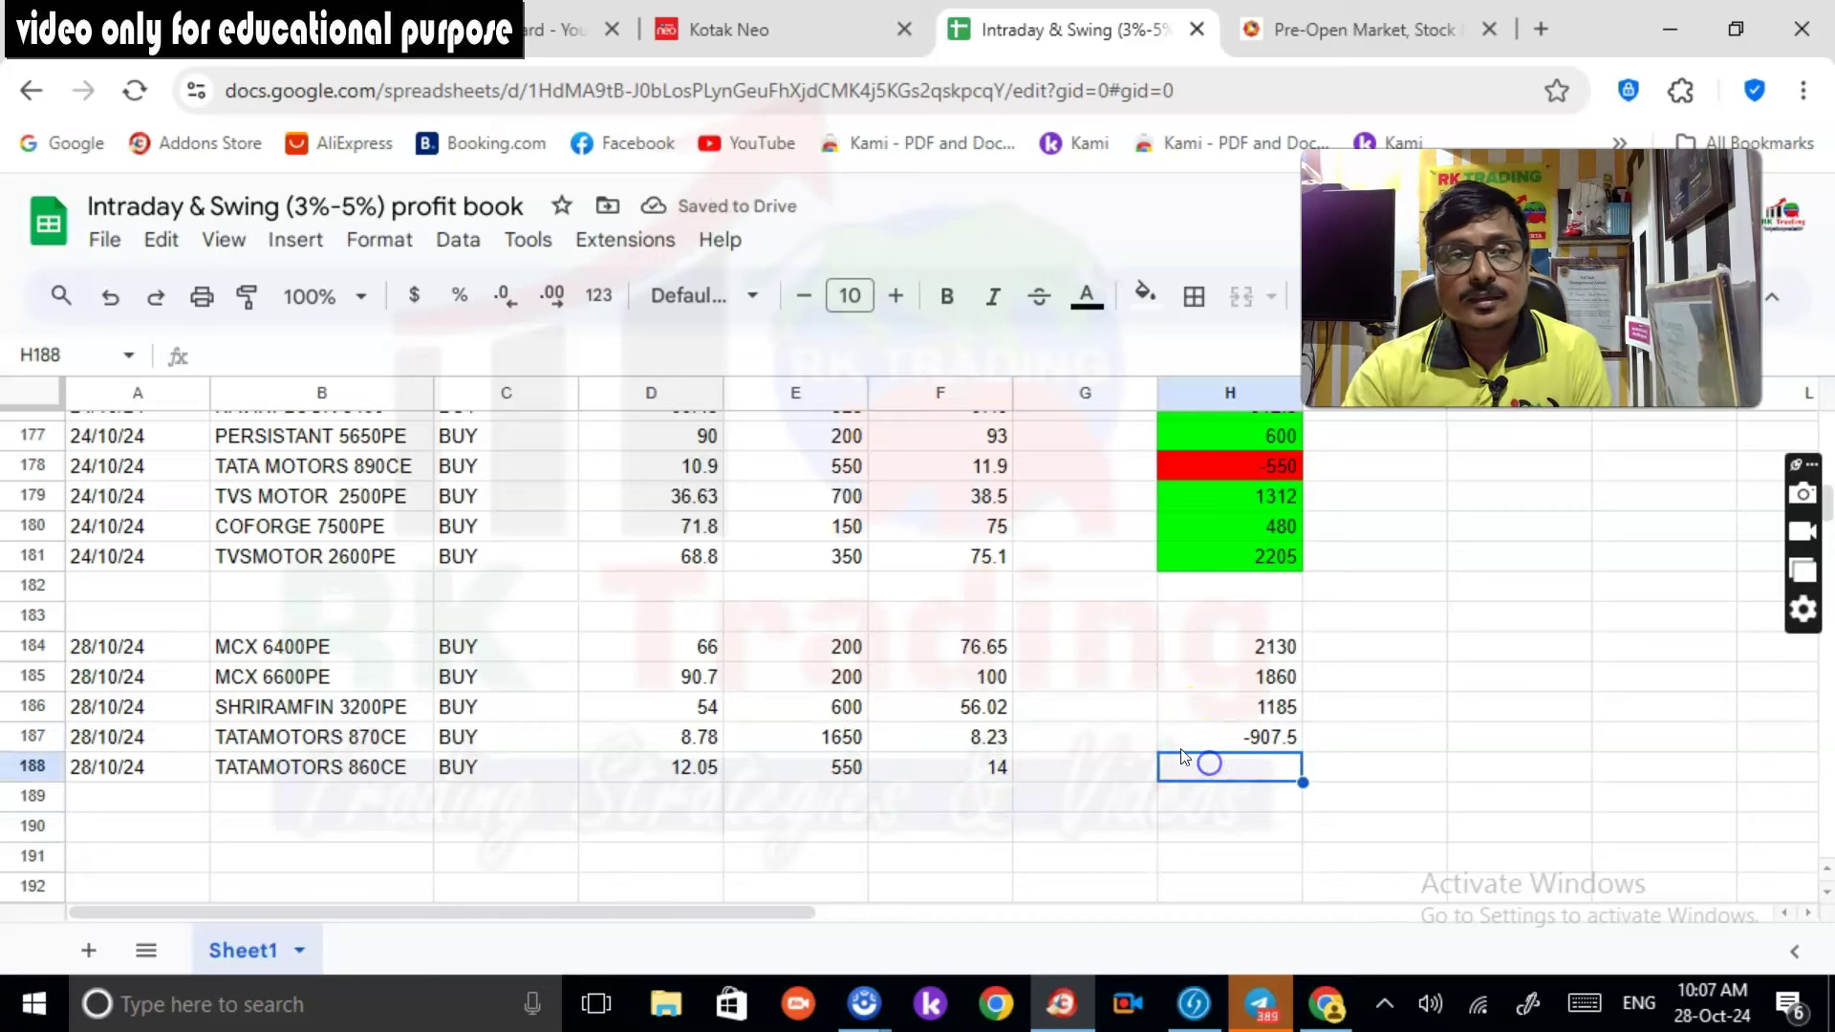
pyautogui.click(760, 29)
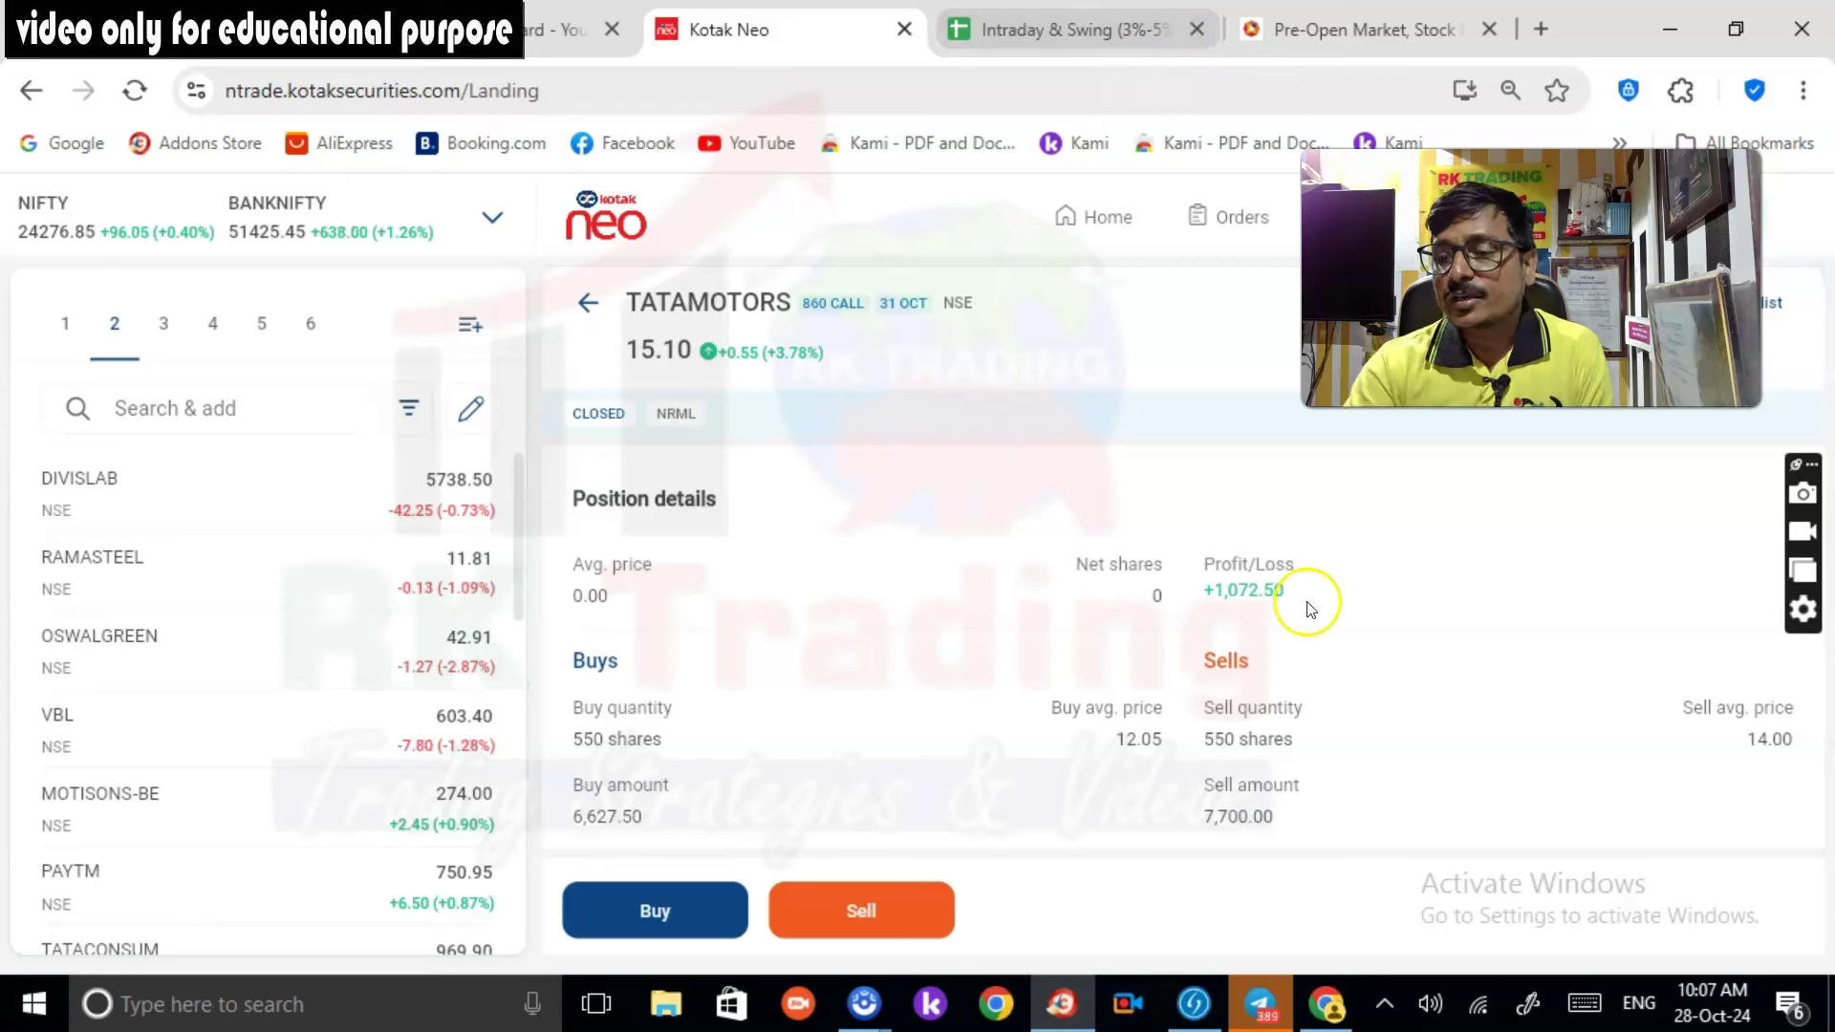
pyautogui.click(995, 31)
pyautogui.write('10.72')
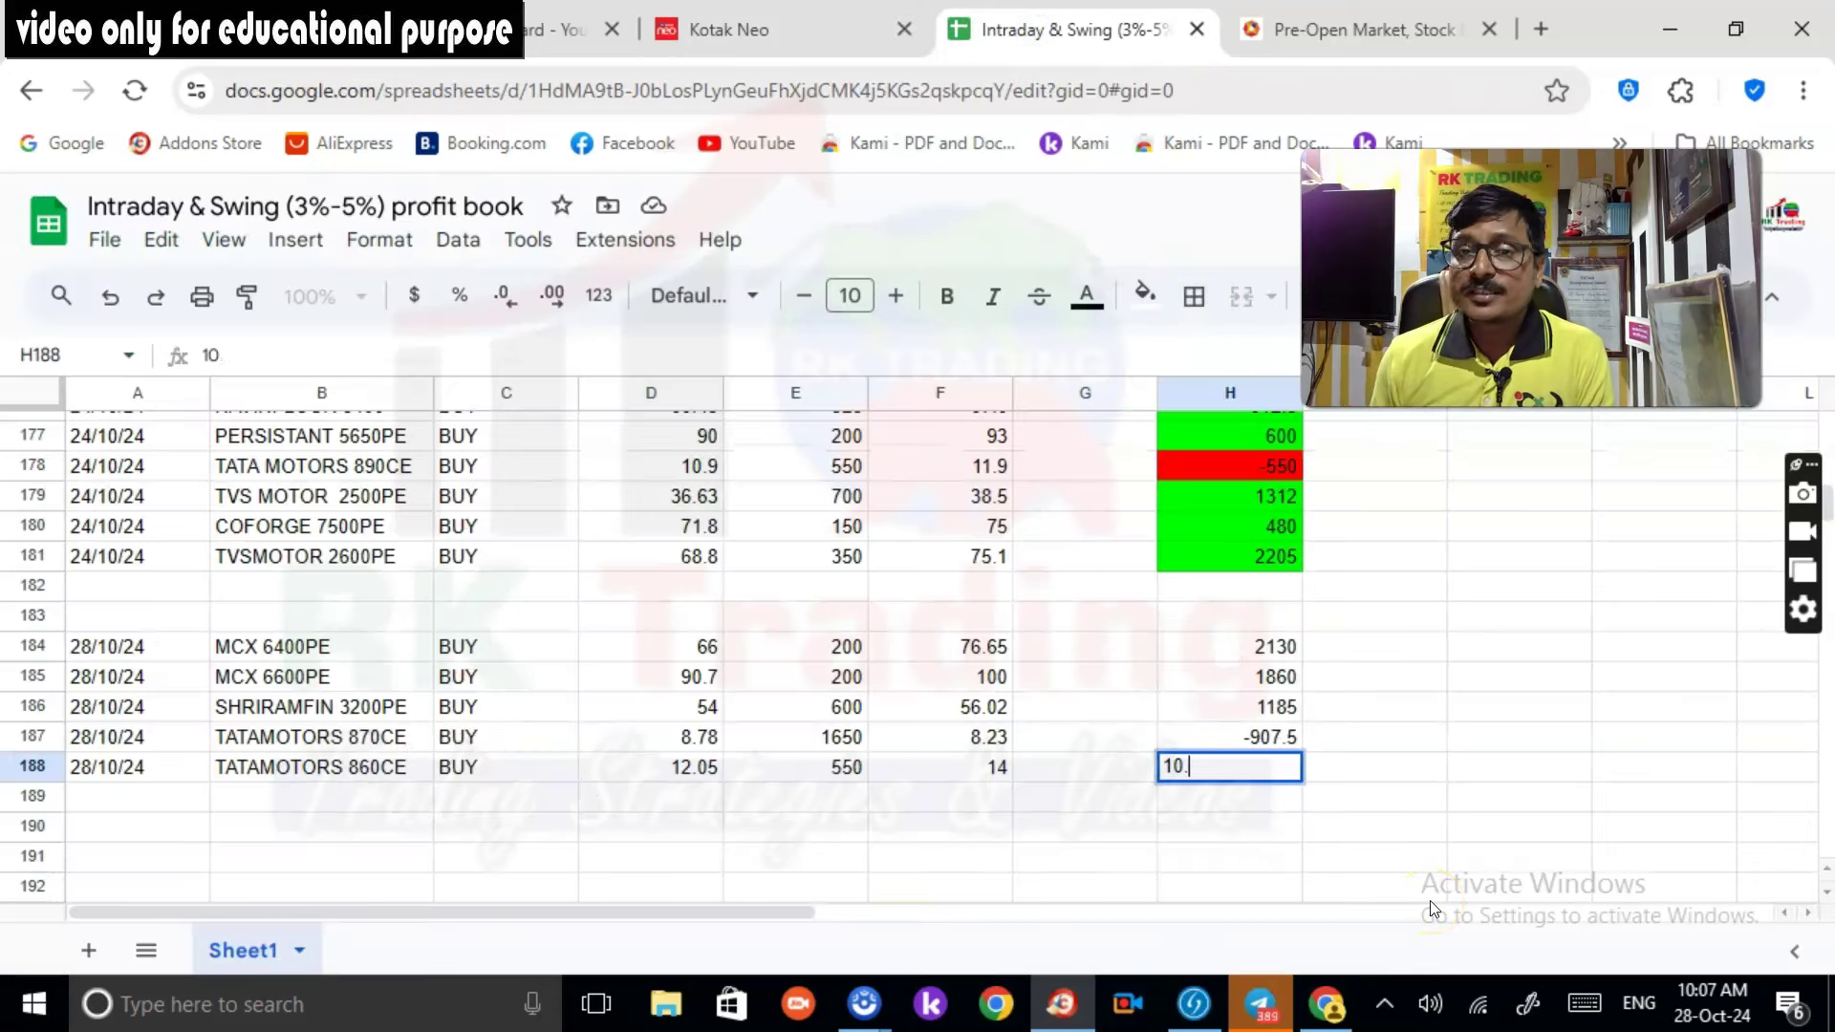
pyautogui.press('BackSpace')
pyautogui.press('BackSpace')
pyautogui.press('BackSpace')
pyautogui.write('72.053')
pyautogui.press('BackSpace')
pyautogui.press('BackSpace')
pyautogui.press('BackSpace')
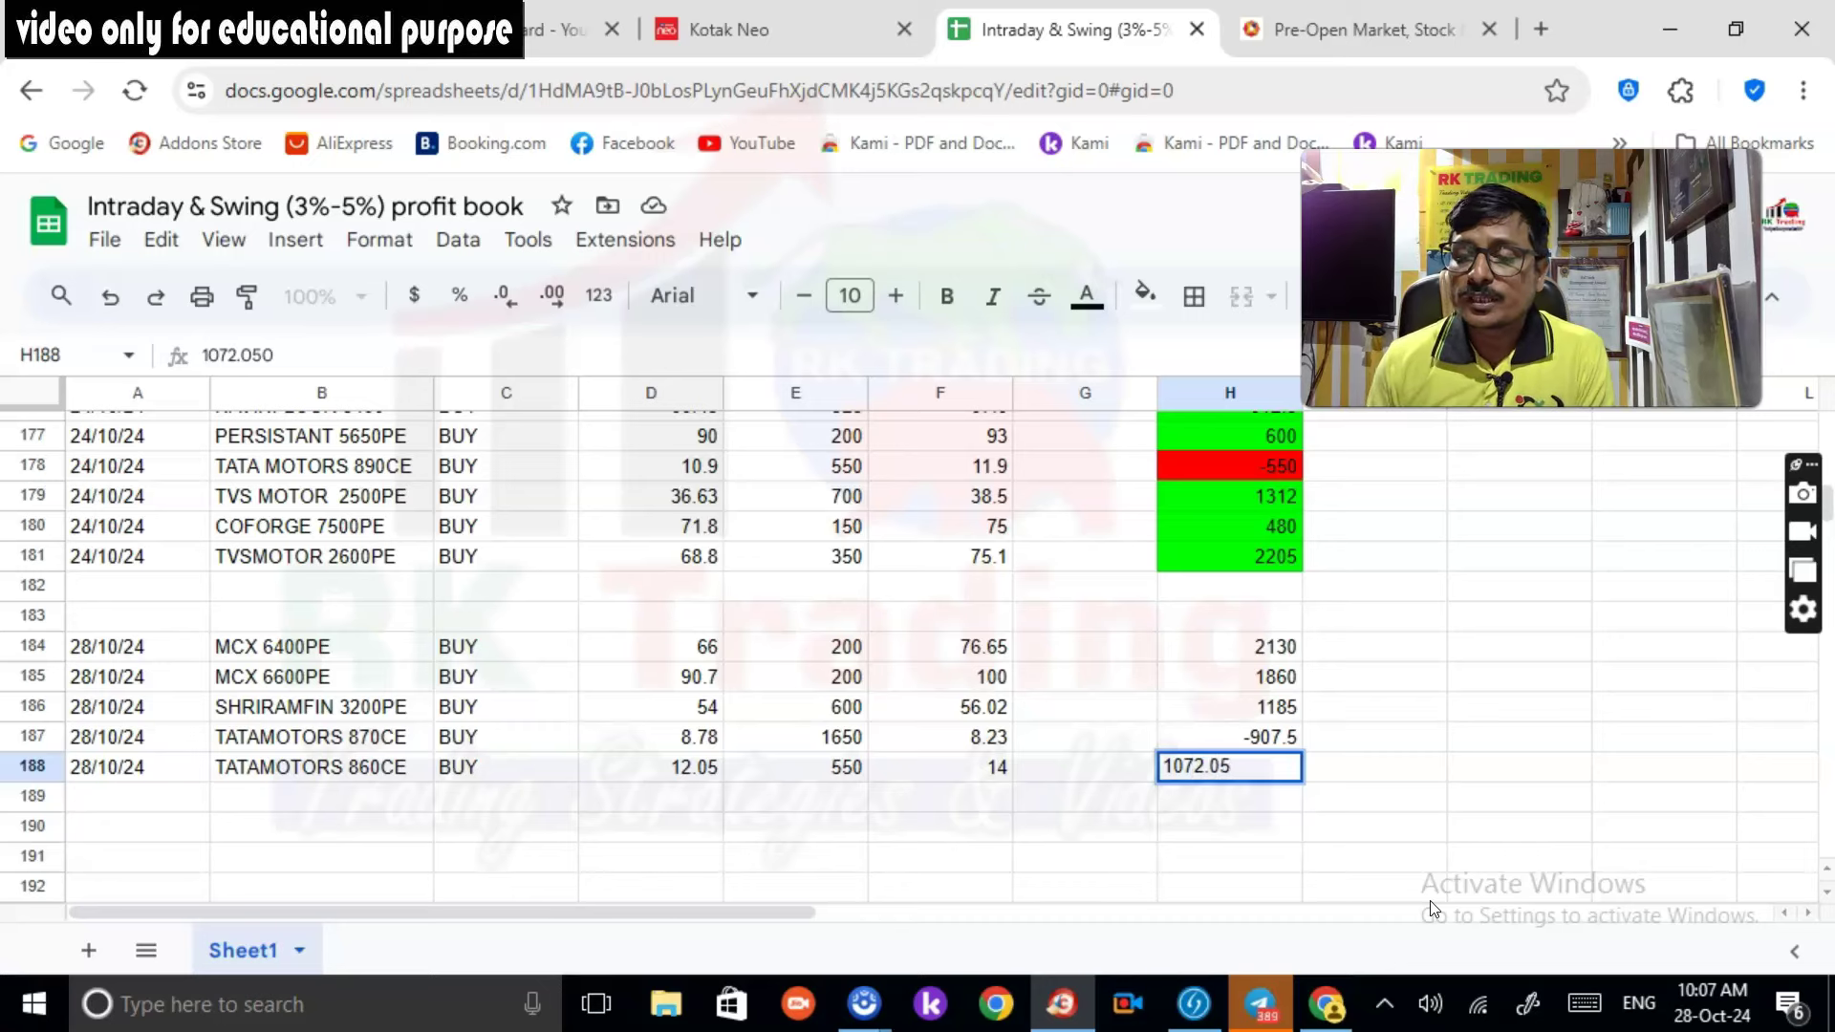
pyautogui.write('5')
pyautogui.press('Return')
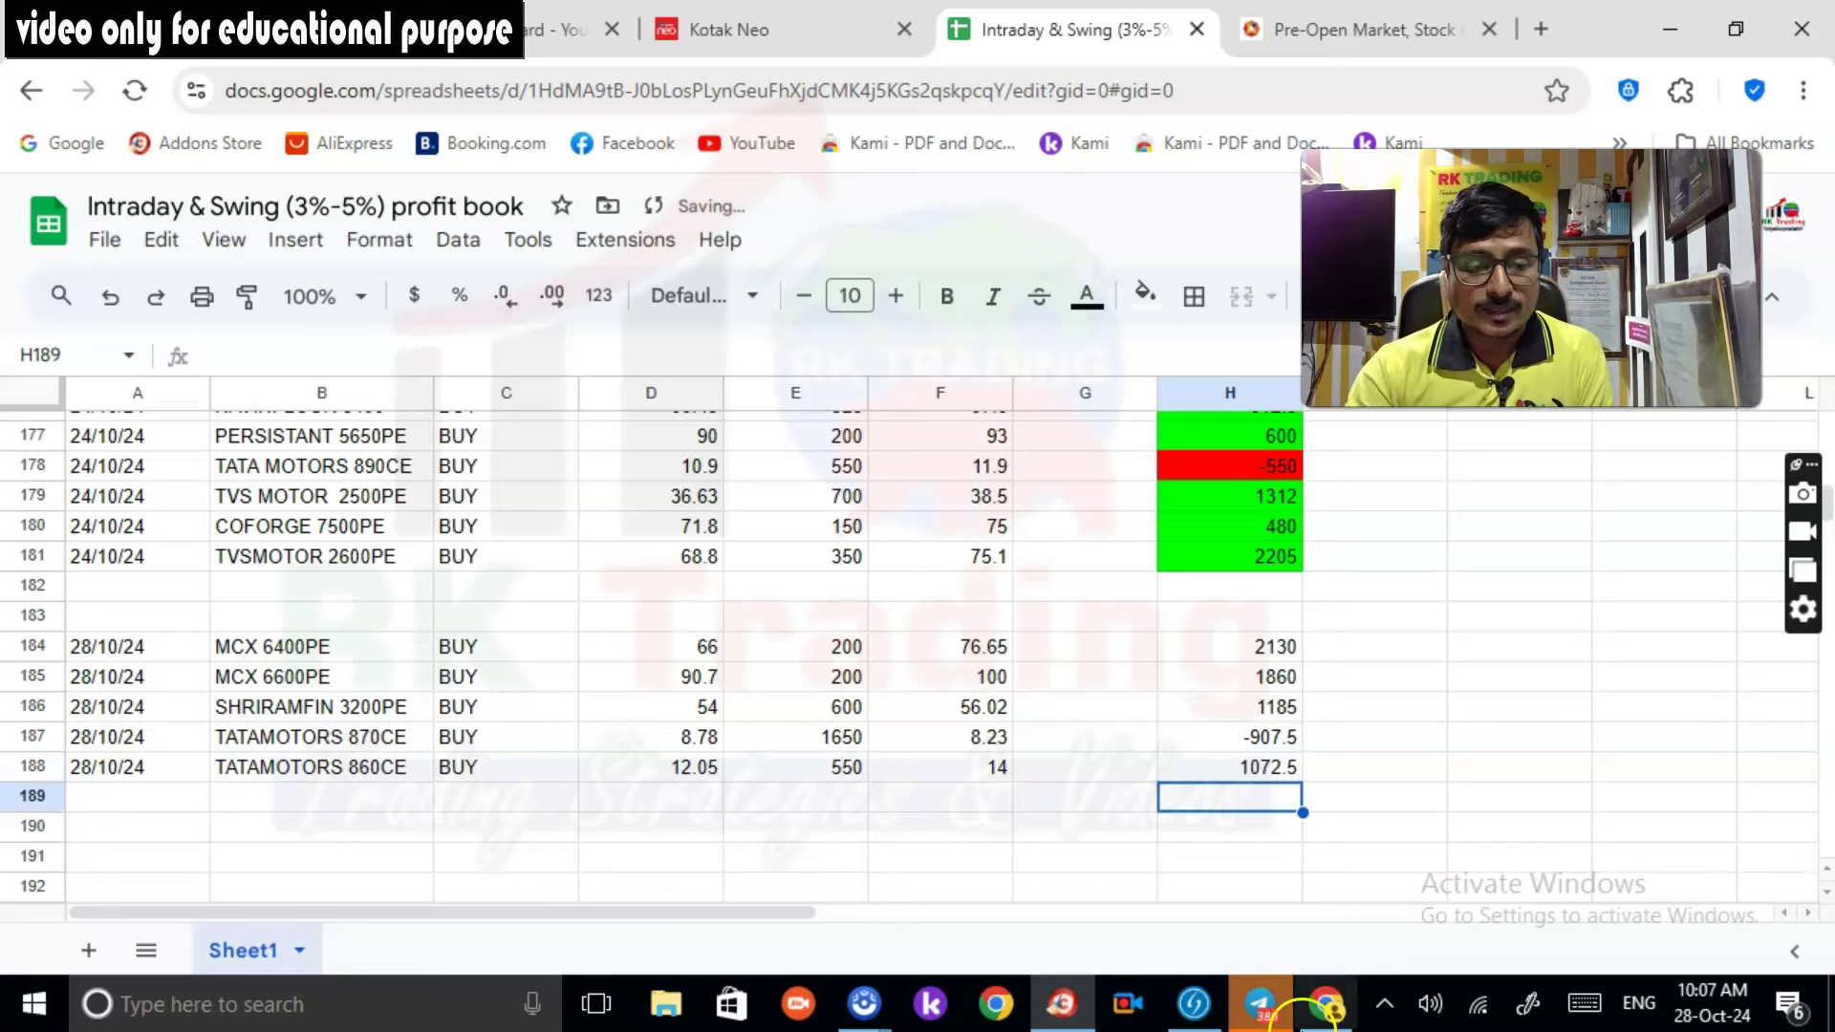
# Step: Enter the date 28/10/24 in cell A189
pyautogui.click(167, 800)
pyautogui.write('28/10/24')
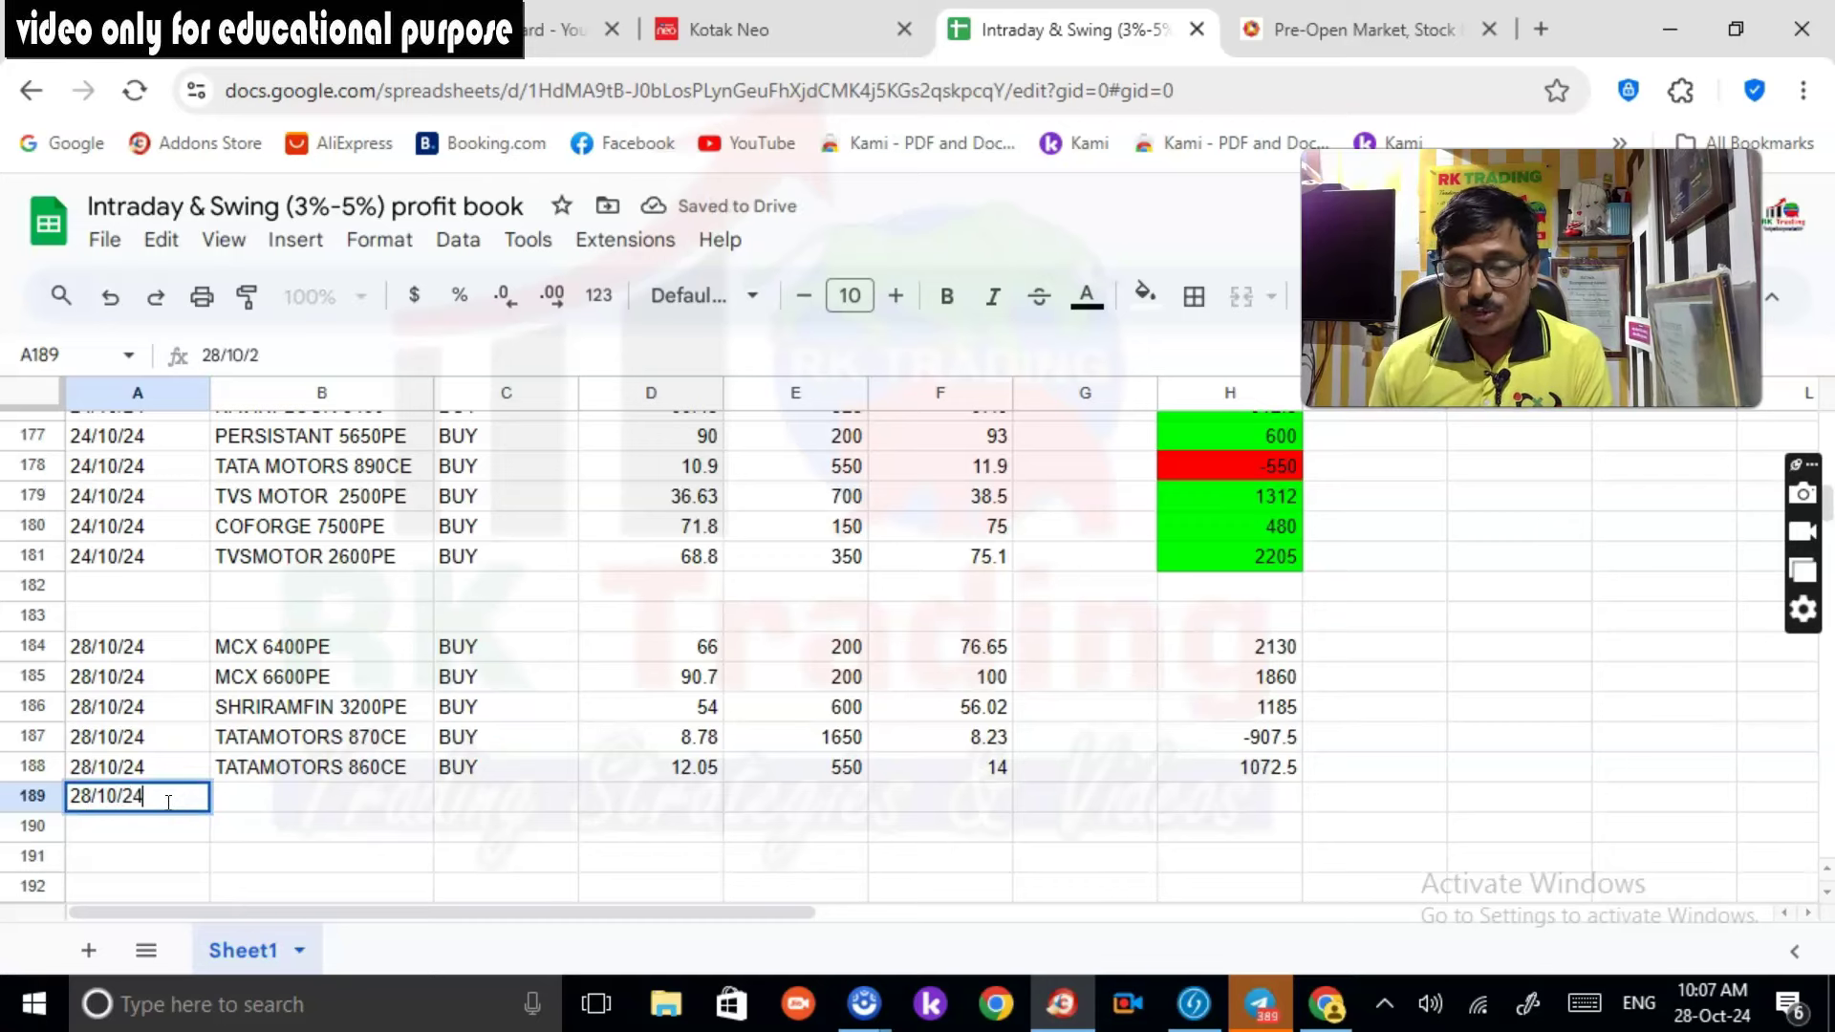
pyautogui.press('Tab')
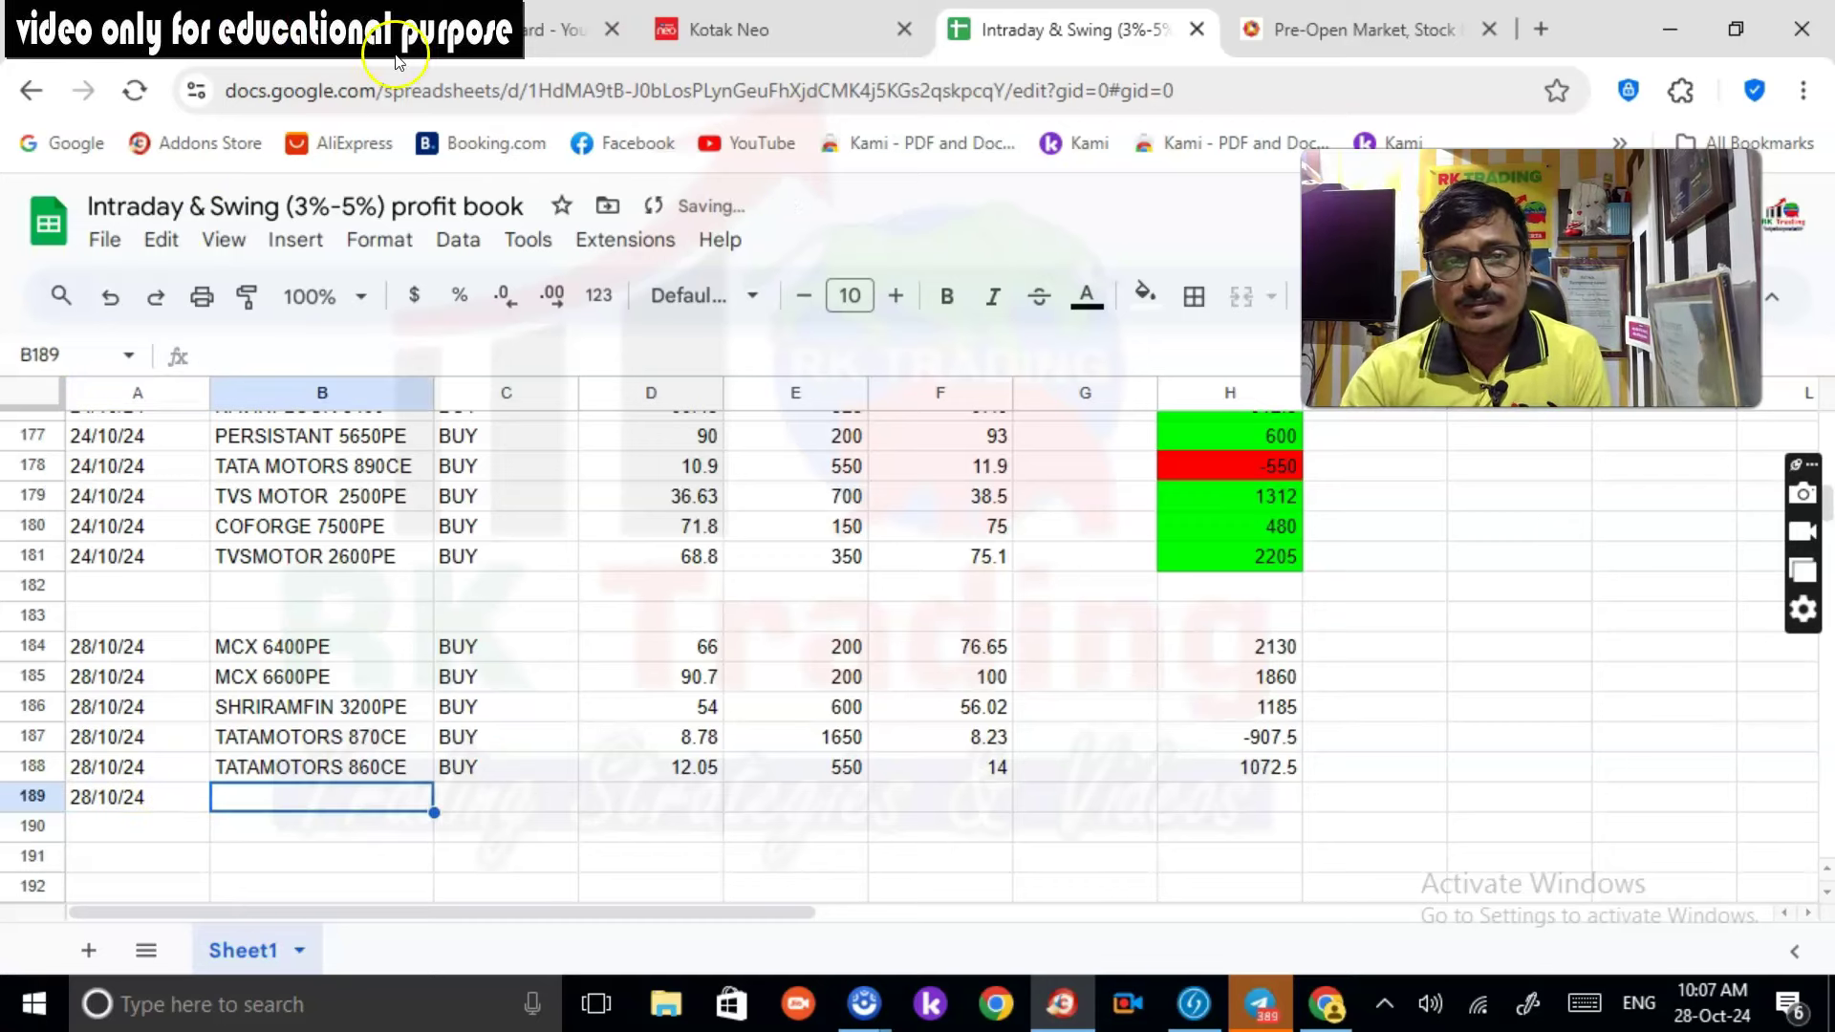
# Step: Switch to Kotak Neo, return to the positions list and open the details of the TATAMOTORS 880 call
pyautogui.click(716, 30)
pyautogui.click(588, 302)
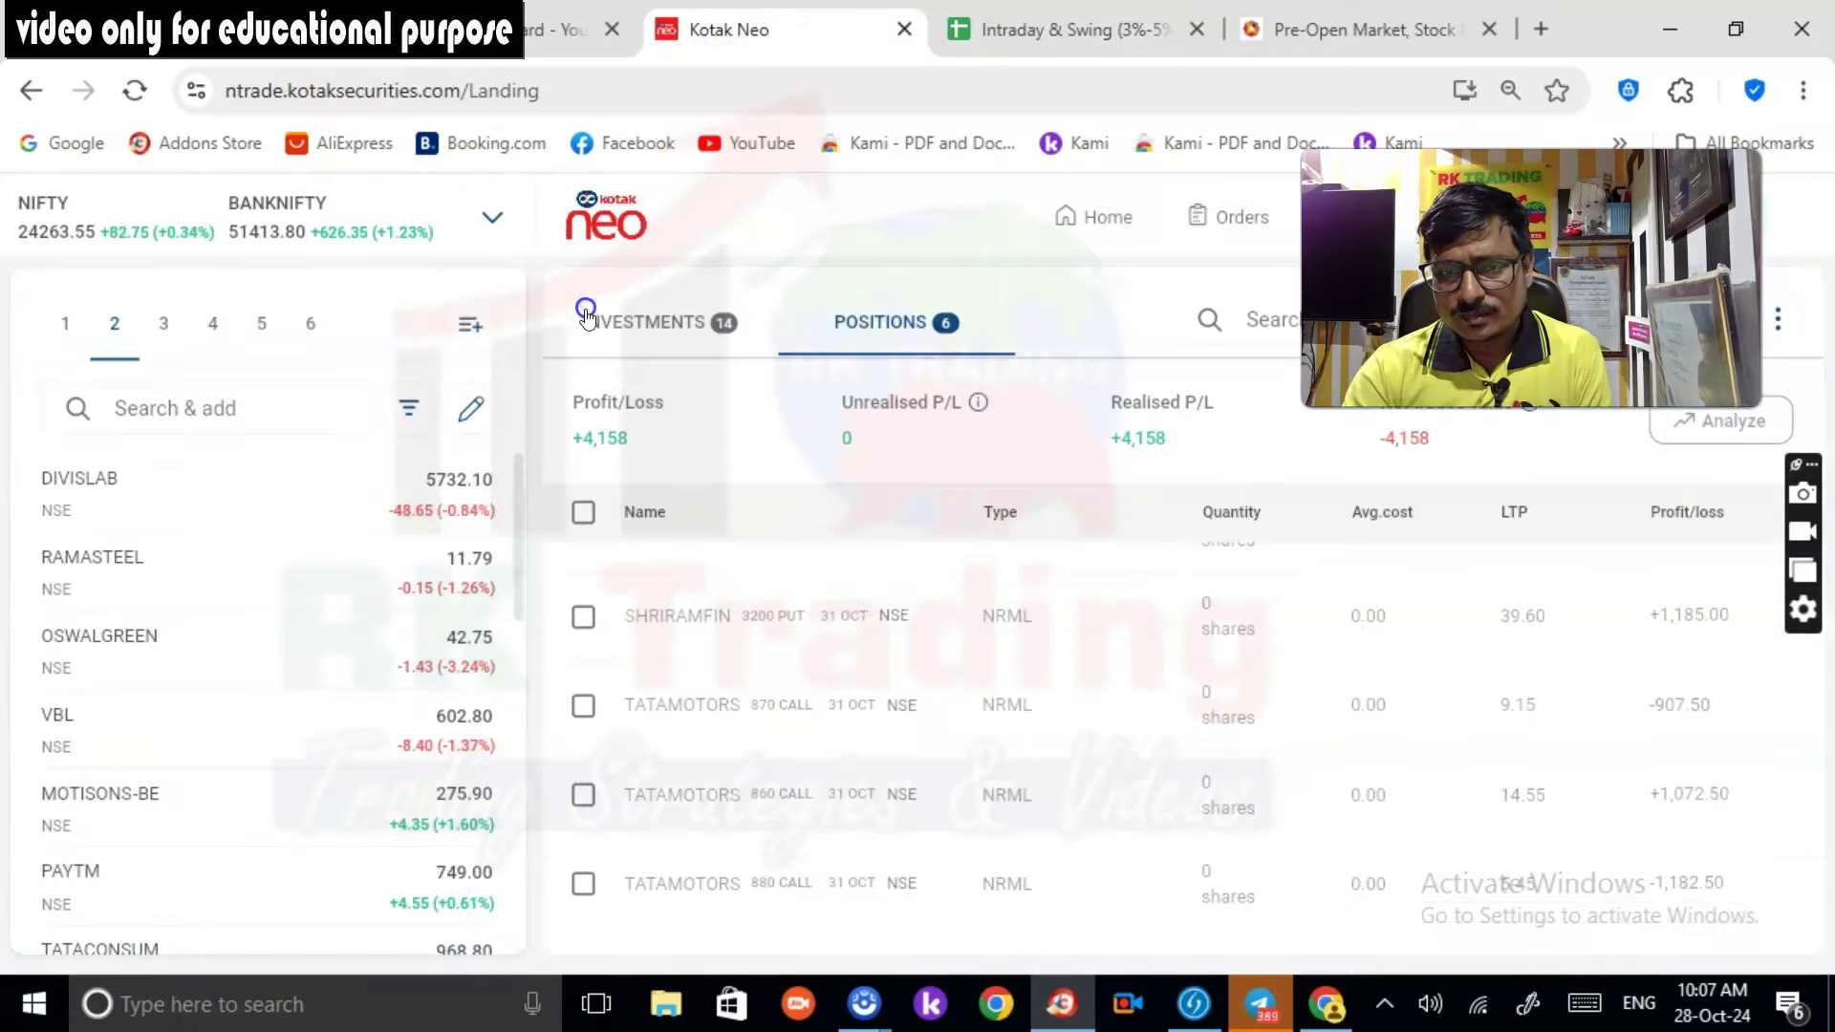
pyautogui.click(785, 887)
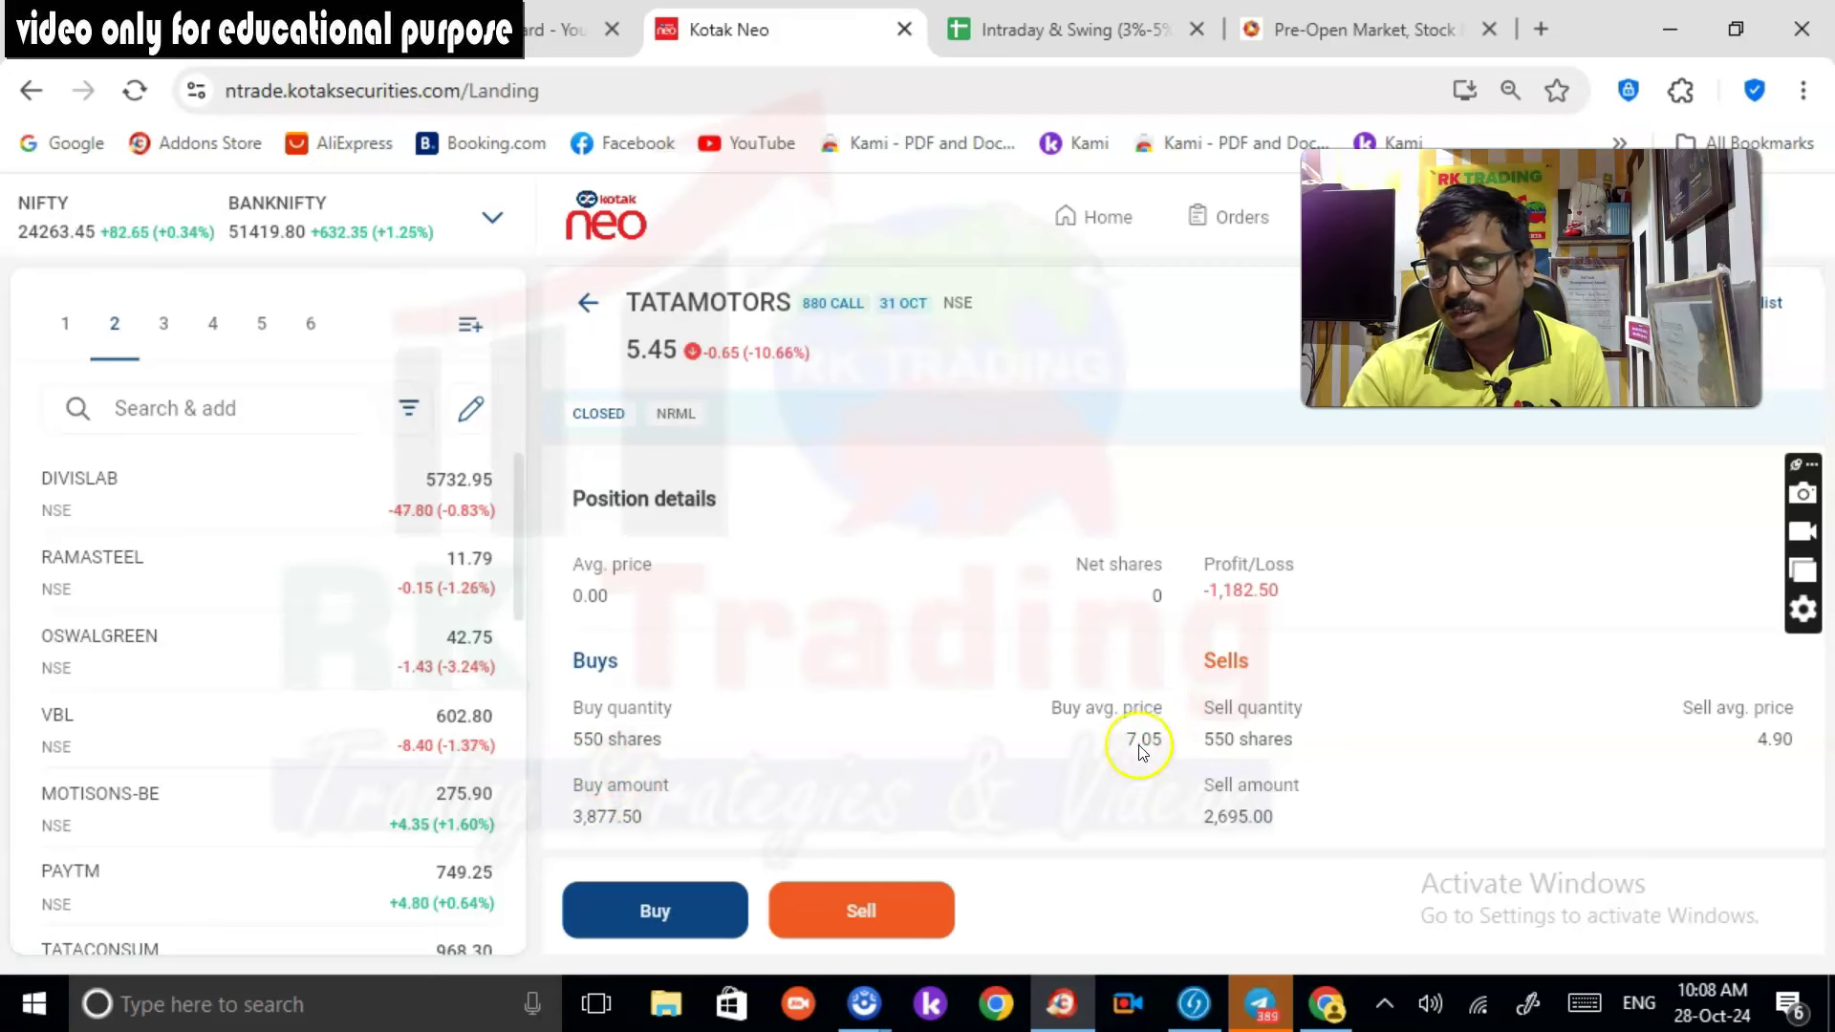
# Step: Switch back to the profit book and enter TATAMOTORS 880CE in B189 and BUY in C189
pyautogui.click(1041, 49)
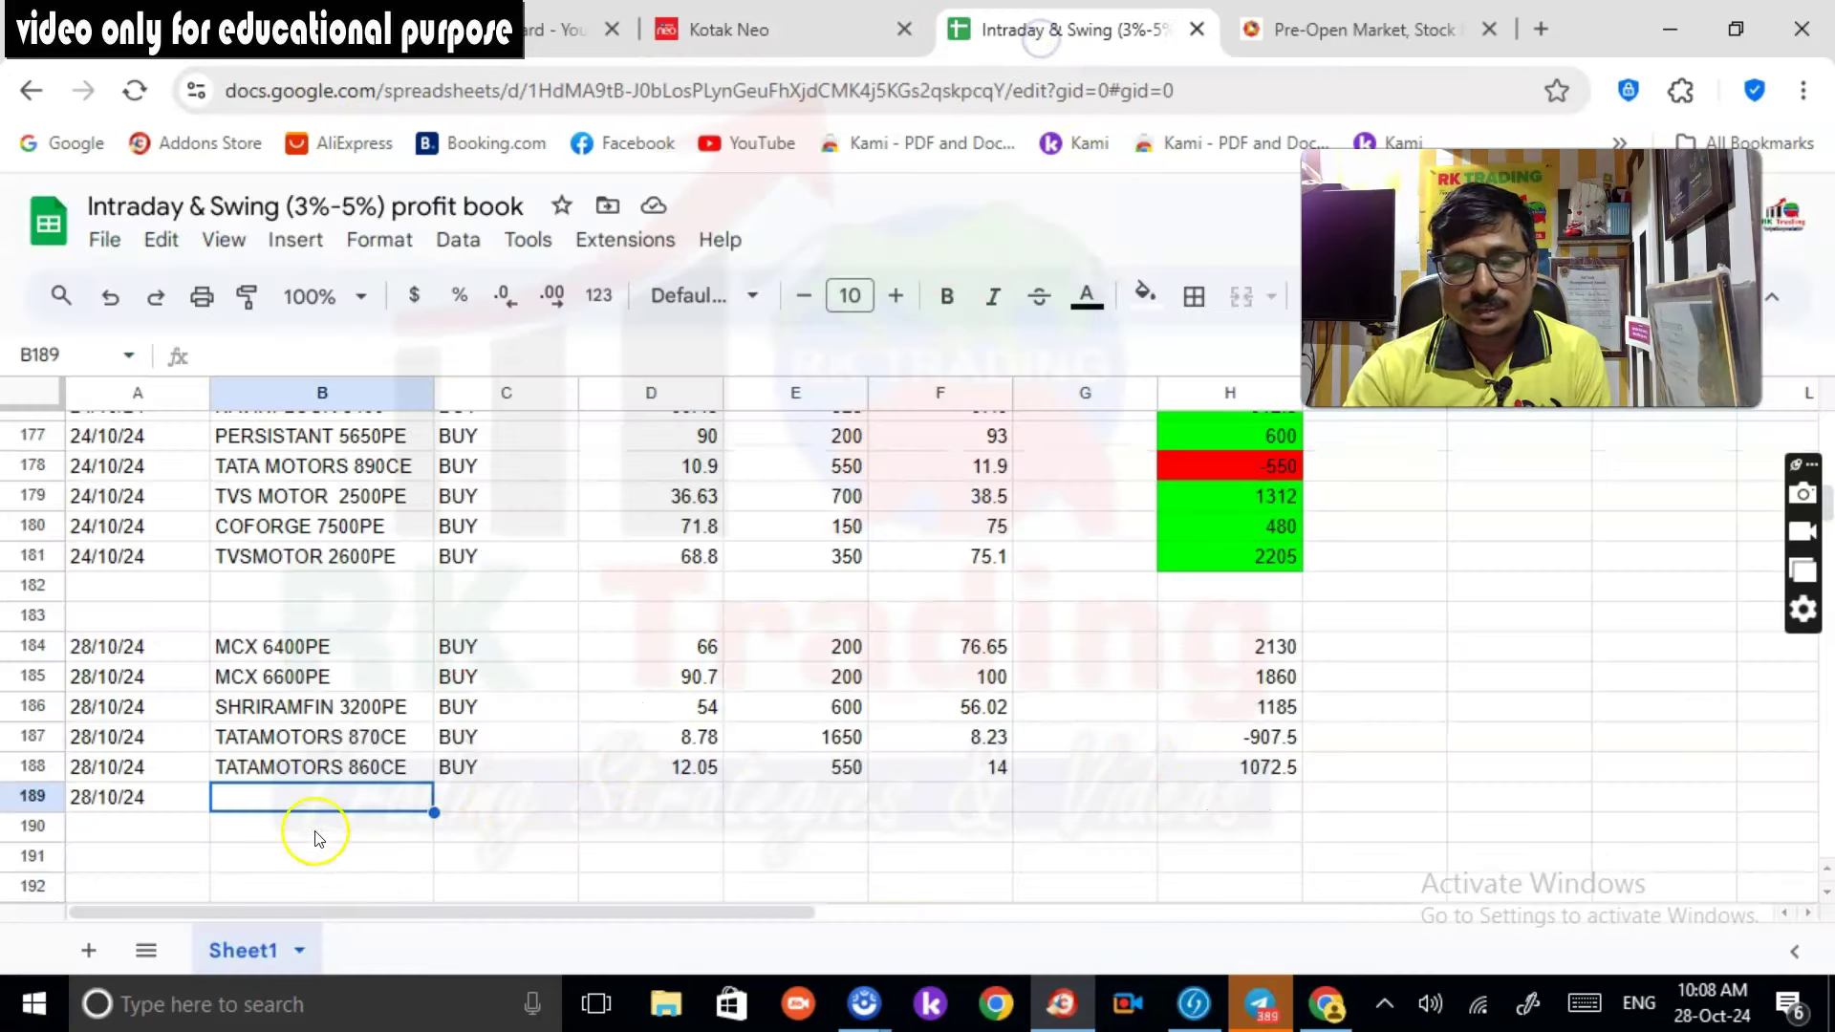
pyautogui.write('TT')
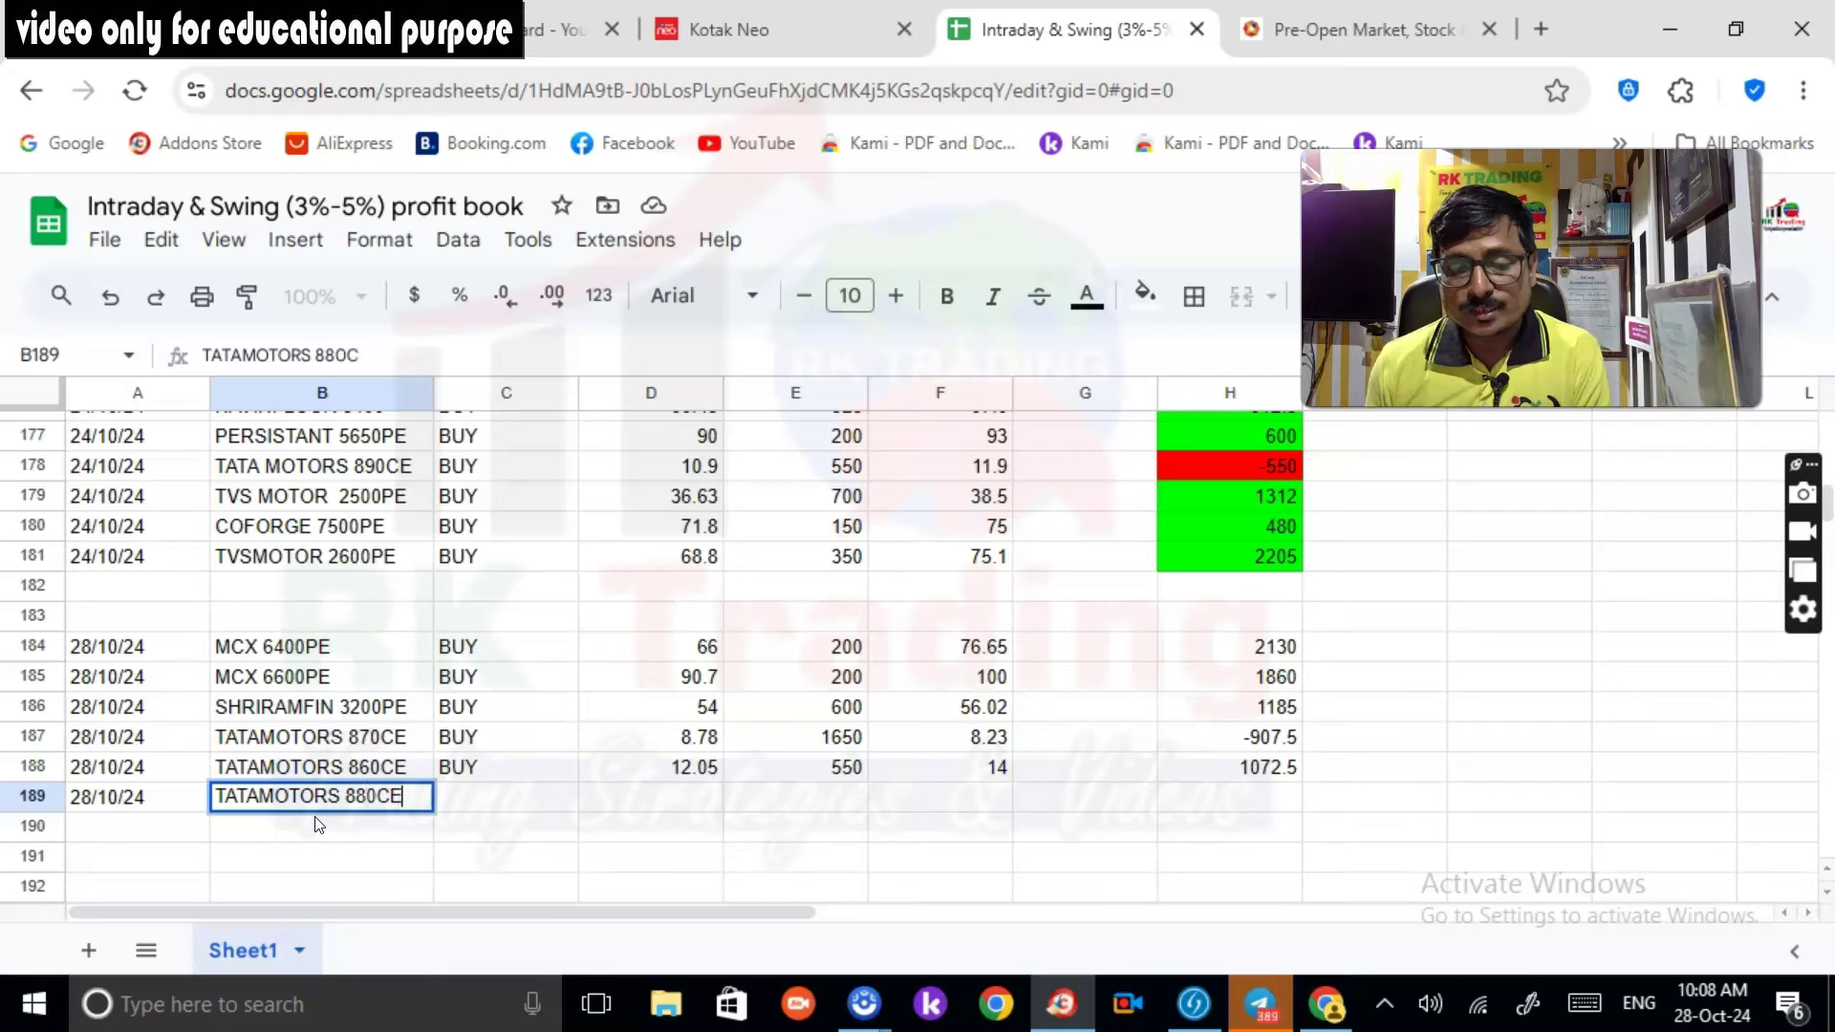
pyautogui.press('Tab')
pyautogui.write('BUY')
pyautogui.press('Tab')
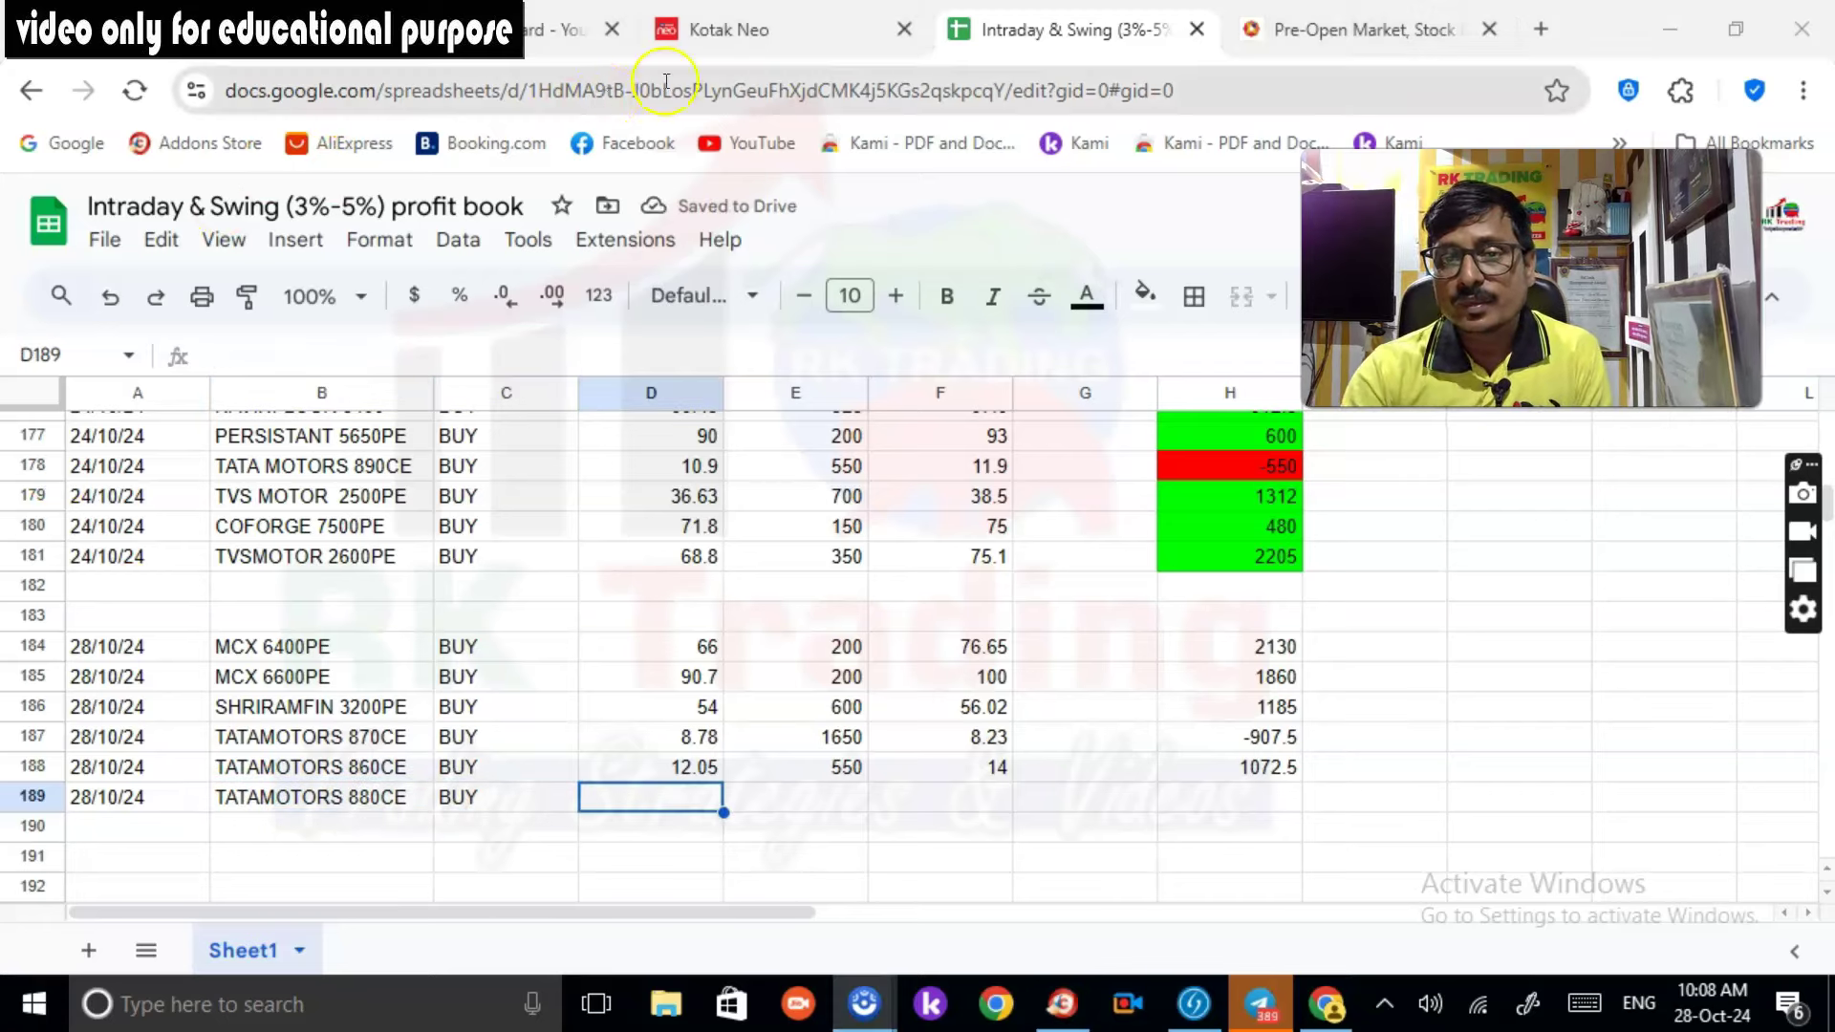
# Step: Check the buy price, quantity and sell price of the TATAMOTORS 880 call in Kotak Neo and return to the profit book
pyautogui.click(731, 31)
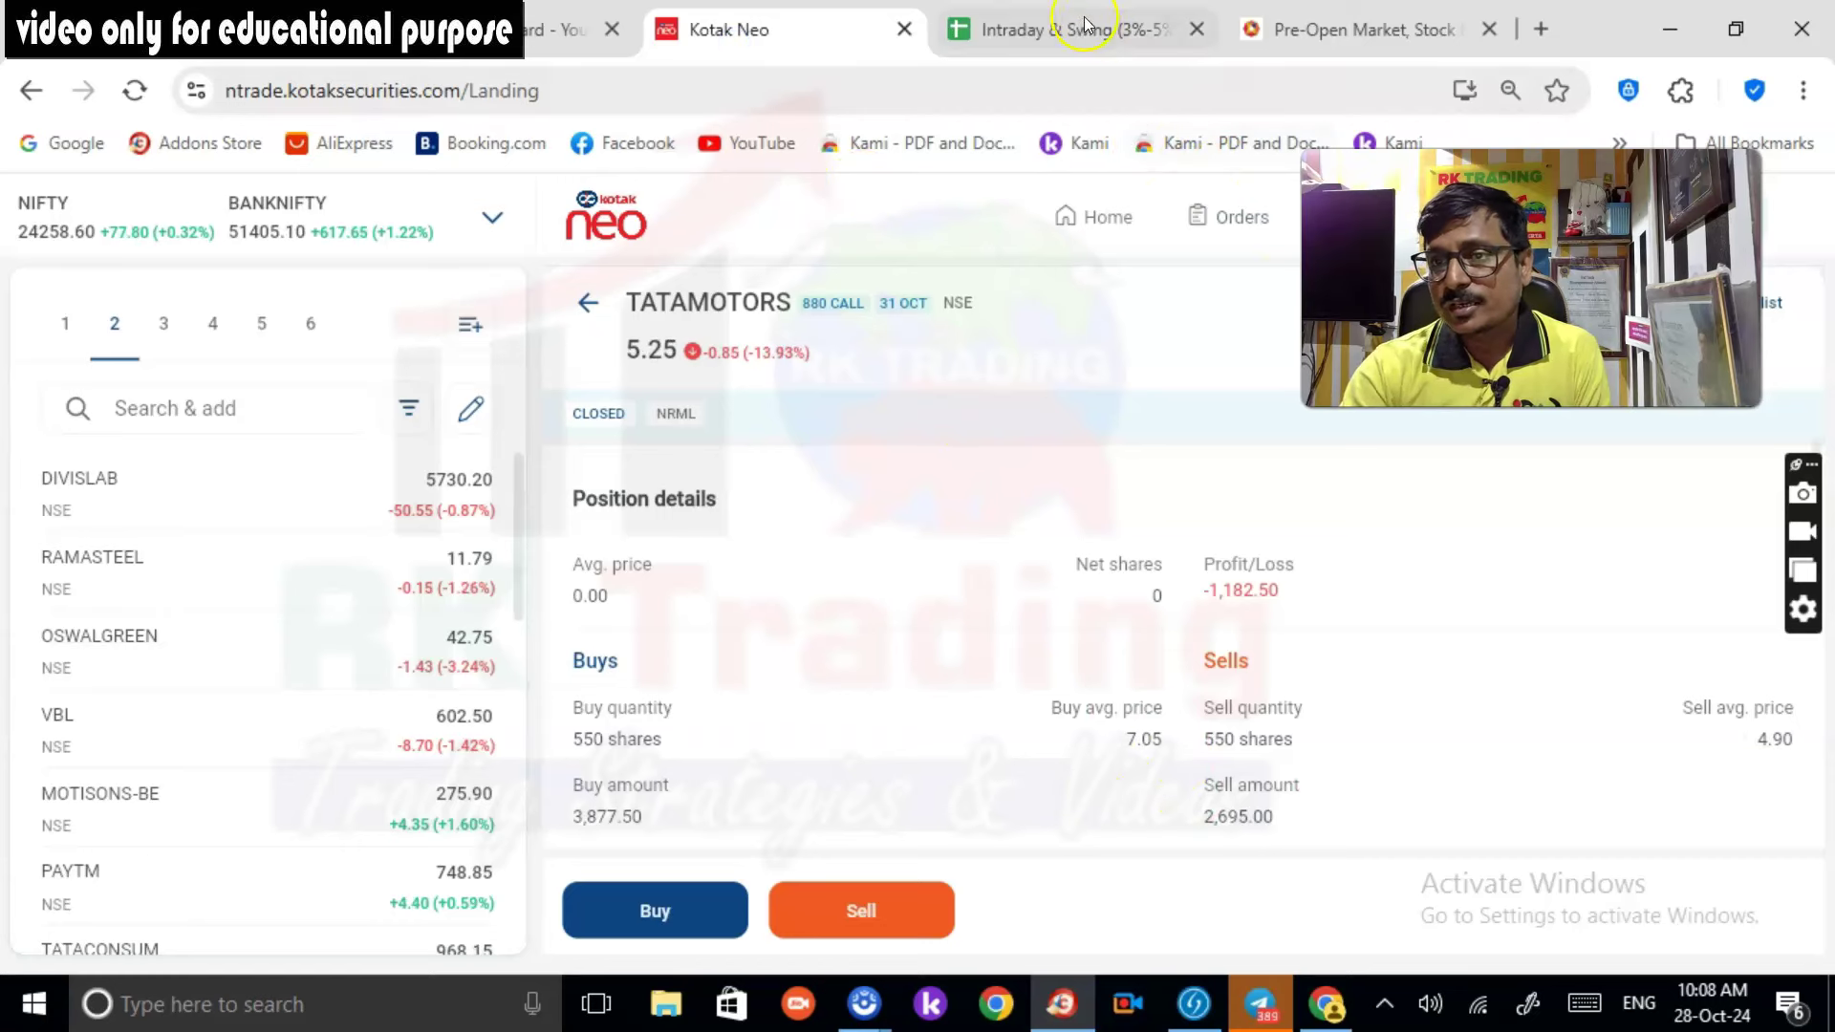
pyautogui.click(1078, 27)
pyautogui.press('pagedown')
pyautogui.write('7')
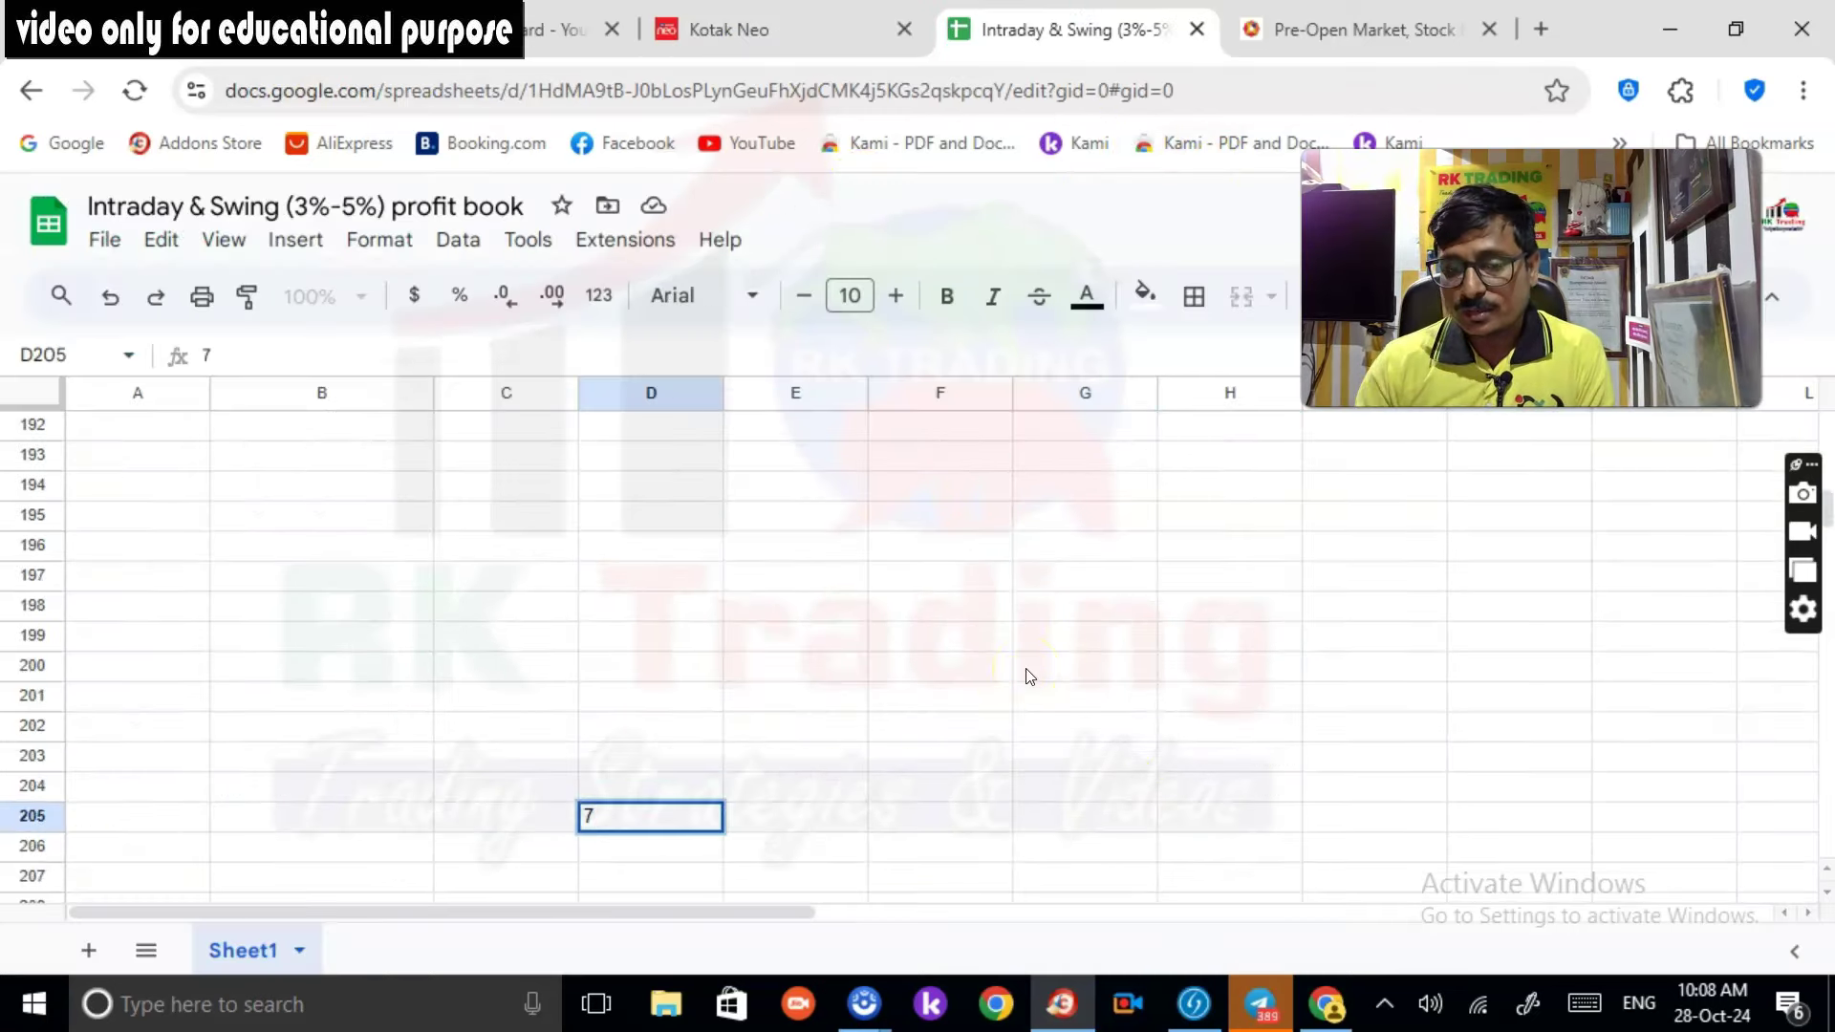
pyautogui.press('BackSpace')
pyautogui.scroll(7, 995, 688)
pyautogui.scroll(-5, 977, 712)
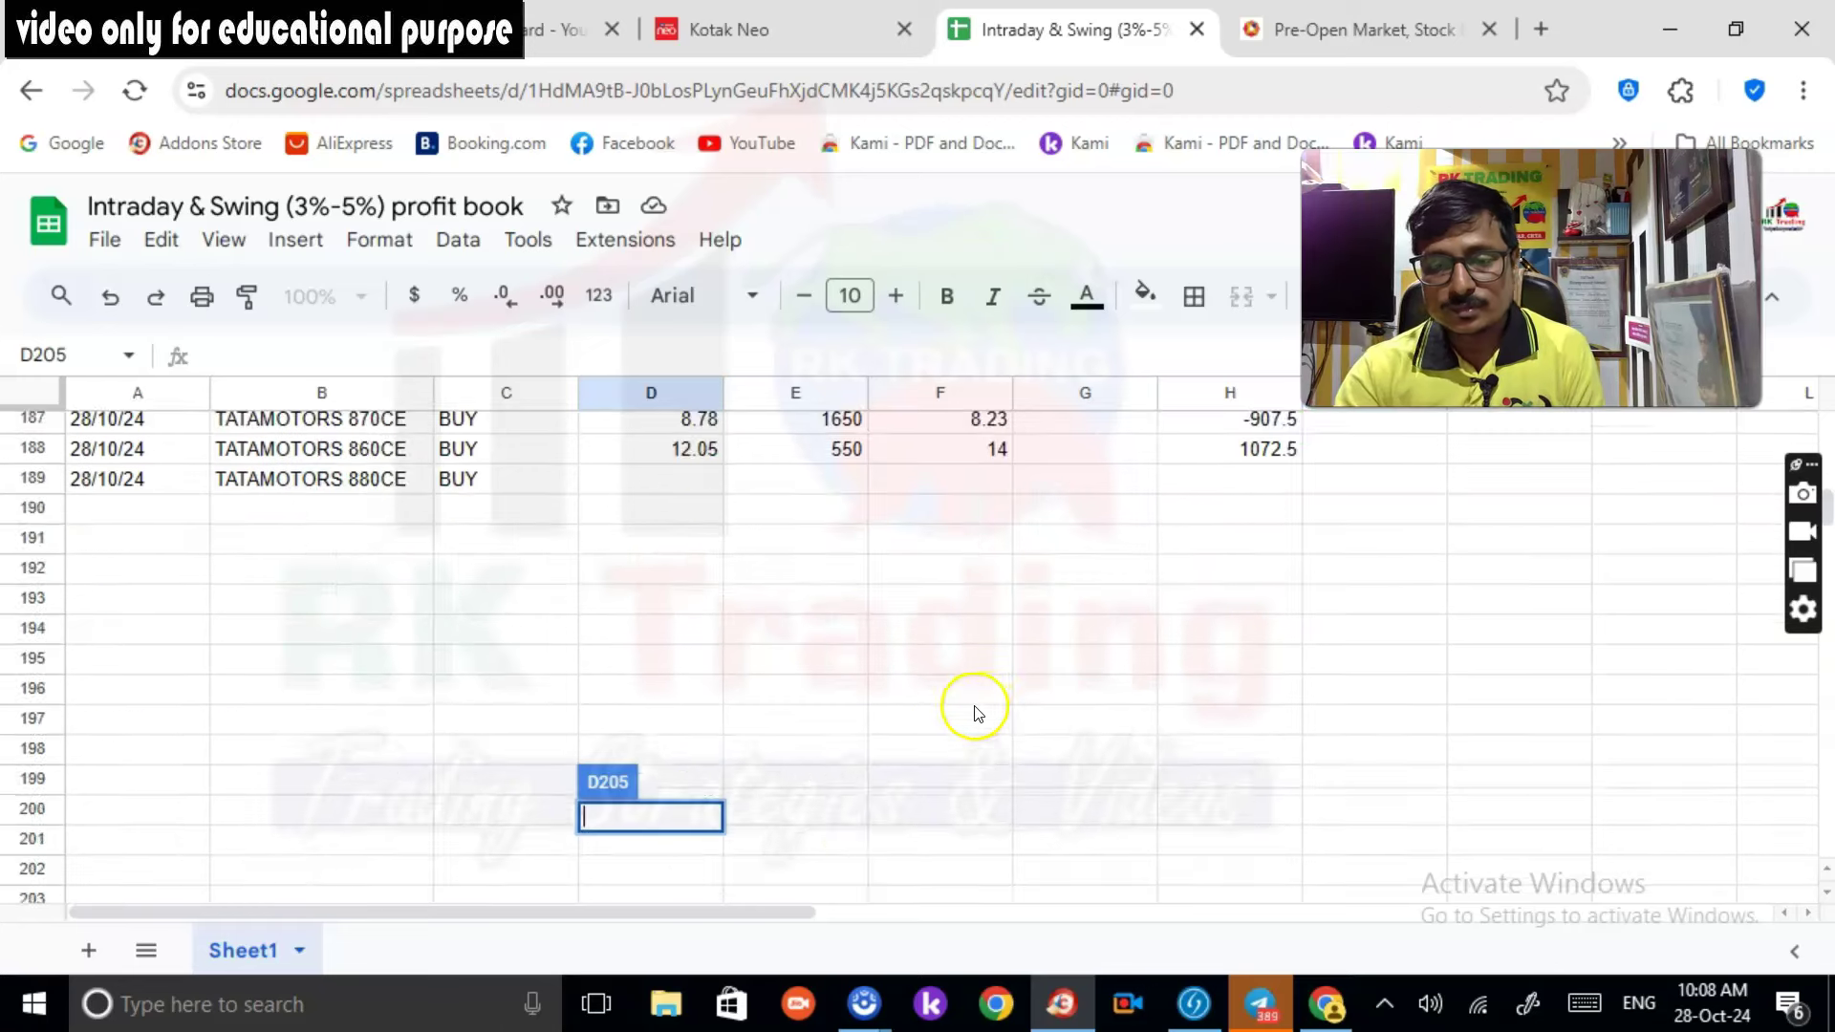
pyautogui.scroll(2, 736, 669)
# Step: Enter buy price 7.05 in D189, quantity 550 in E189 and sell price 4.90 in F189
pyautogui.click(689, 619)
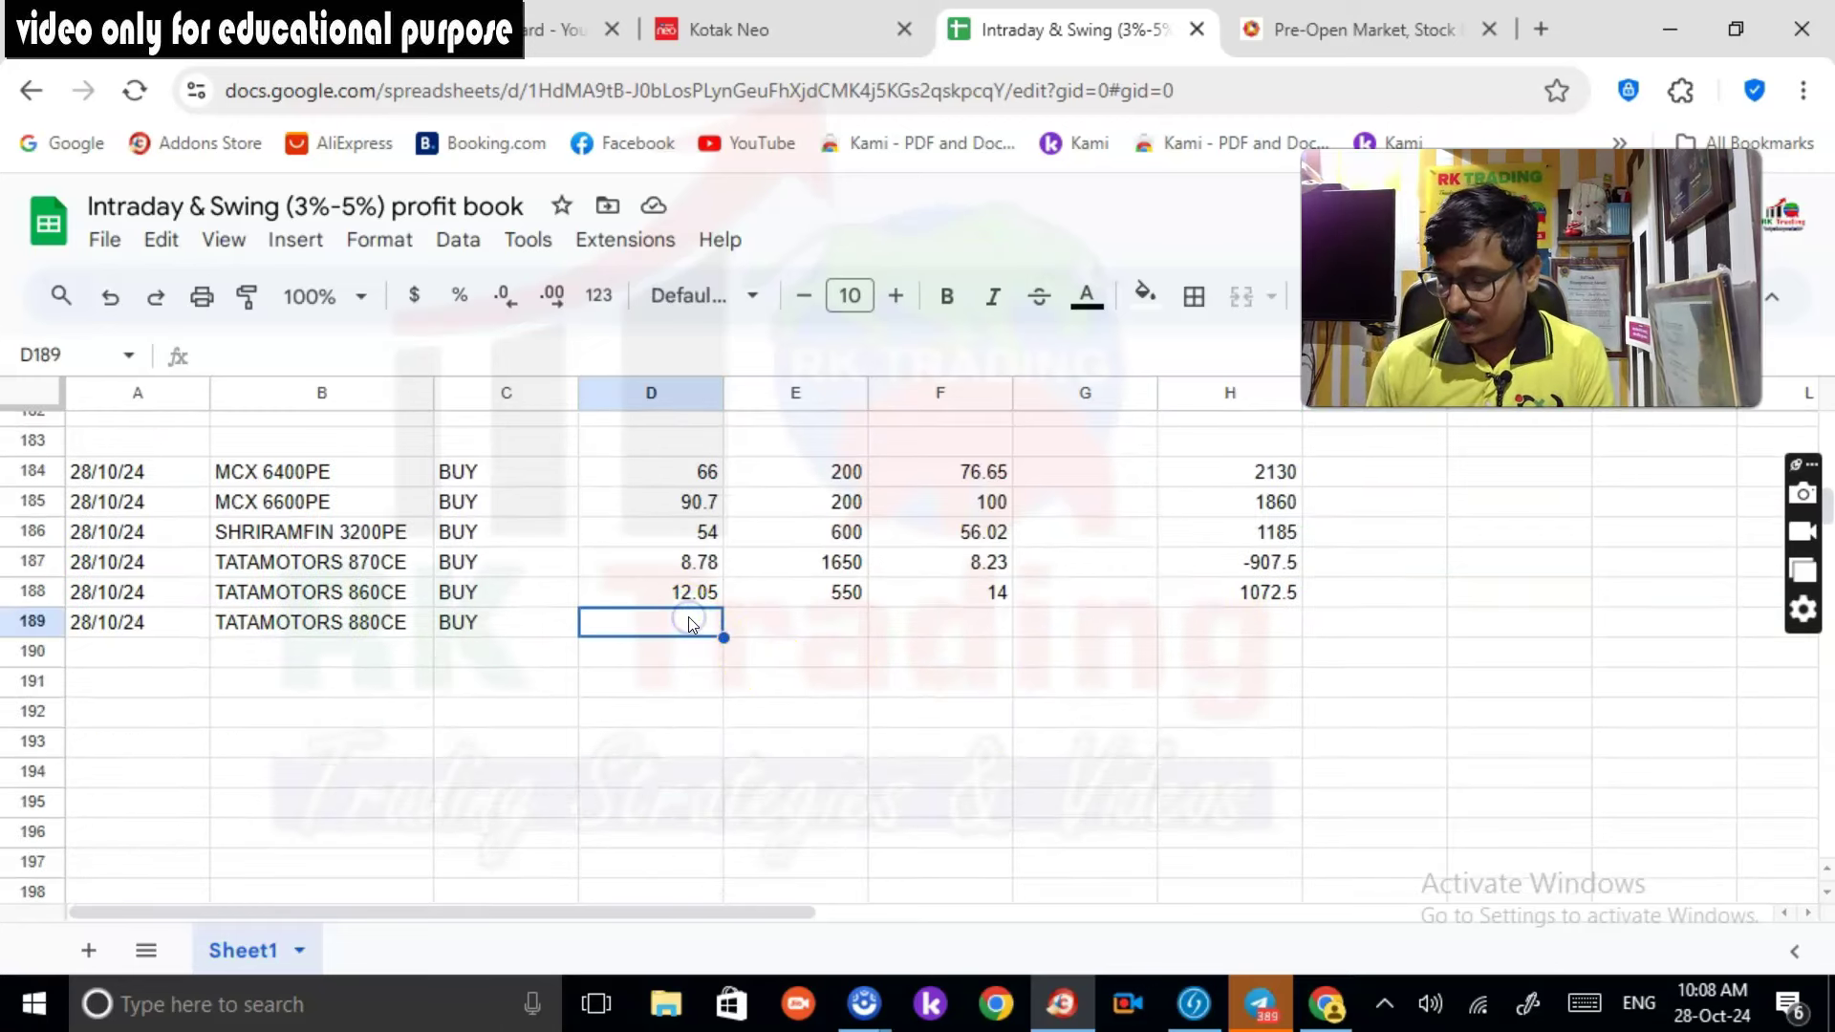
pyautogui.press('Tab')
pyautogui.write('550')
pyautogui.press('Tab')
pyautogui.write('4')
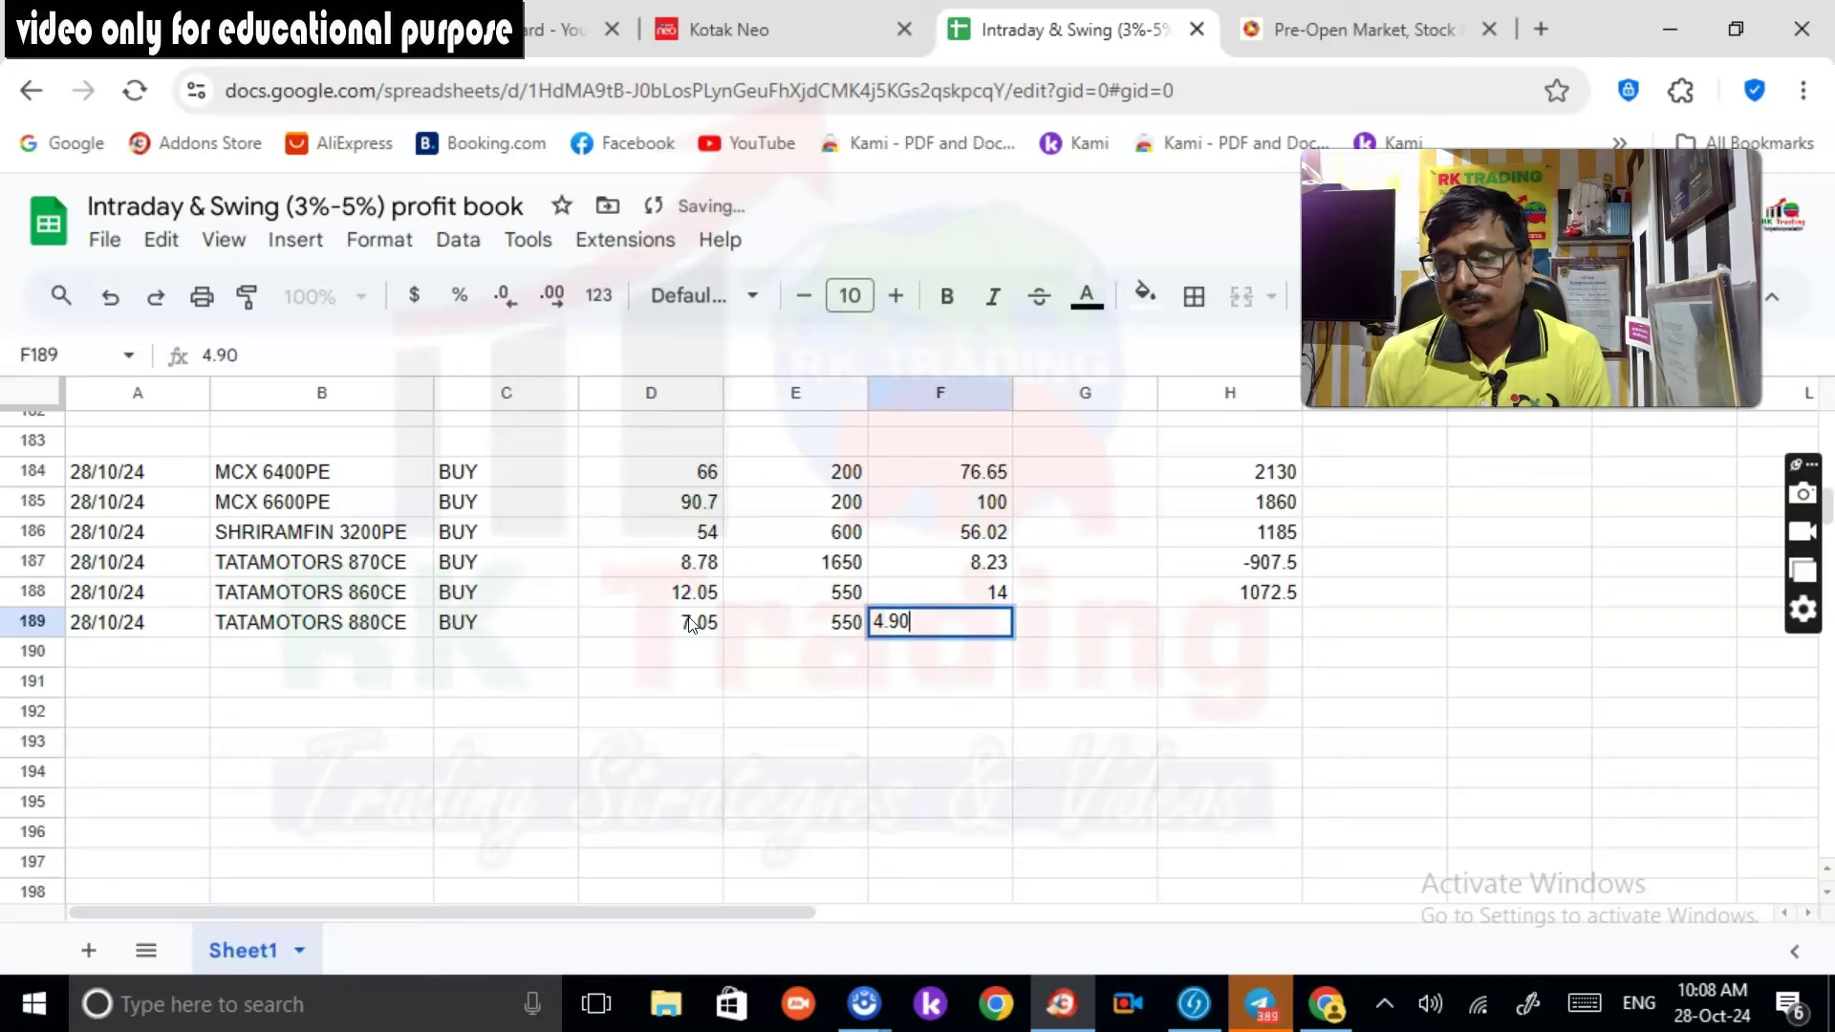
pyautogui.write('.90')
# Step: Check the TATAMOTORS 880 call's loss in Kotak Neo and enter -1182.5 in H189 of the profit book
pyautogui.press('Tab')
pyautogui.press('Tab')
pyautogui.click(799, 40)
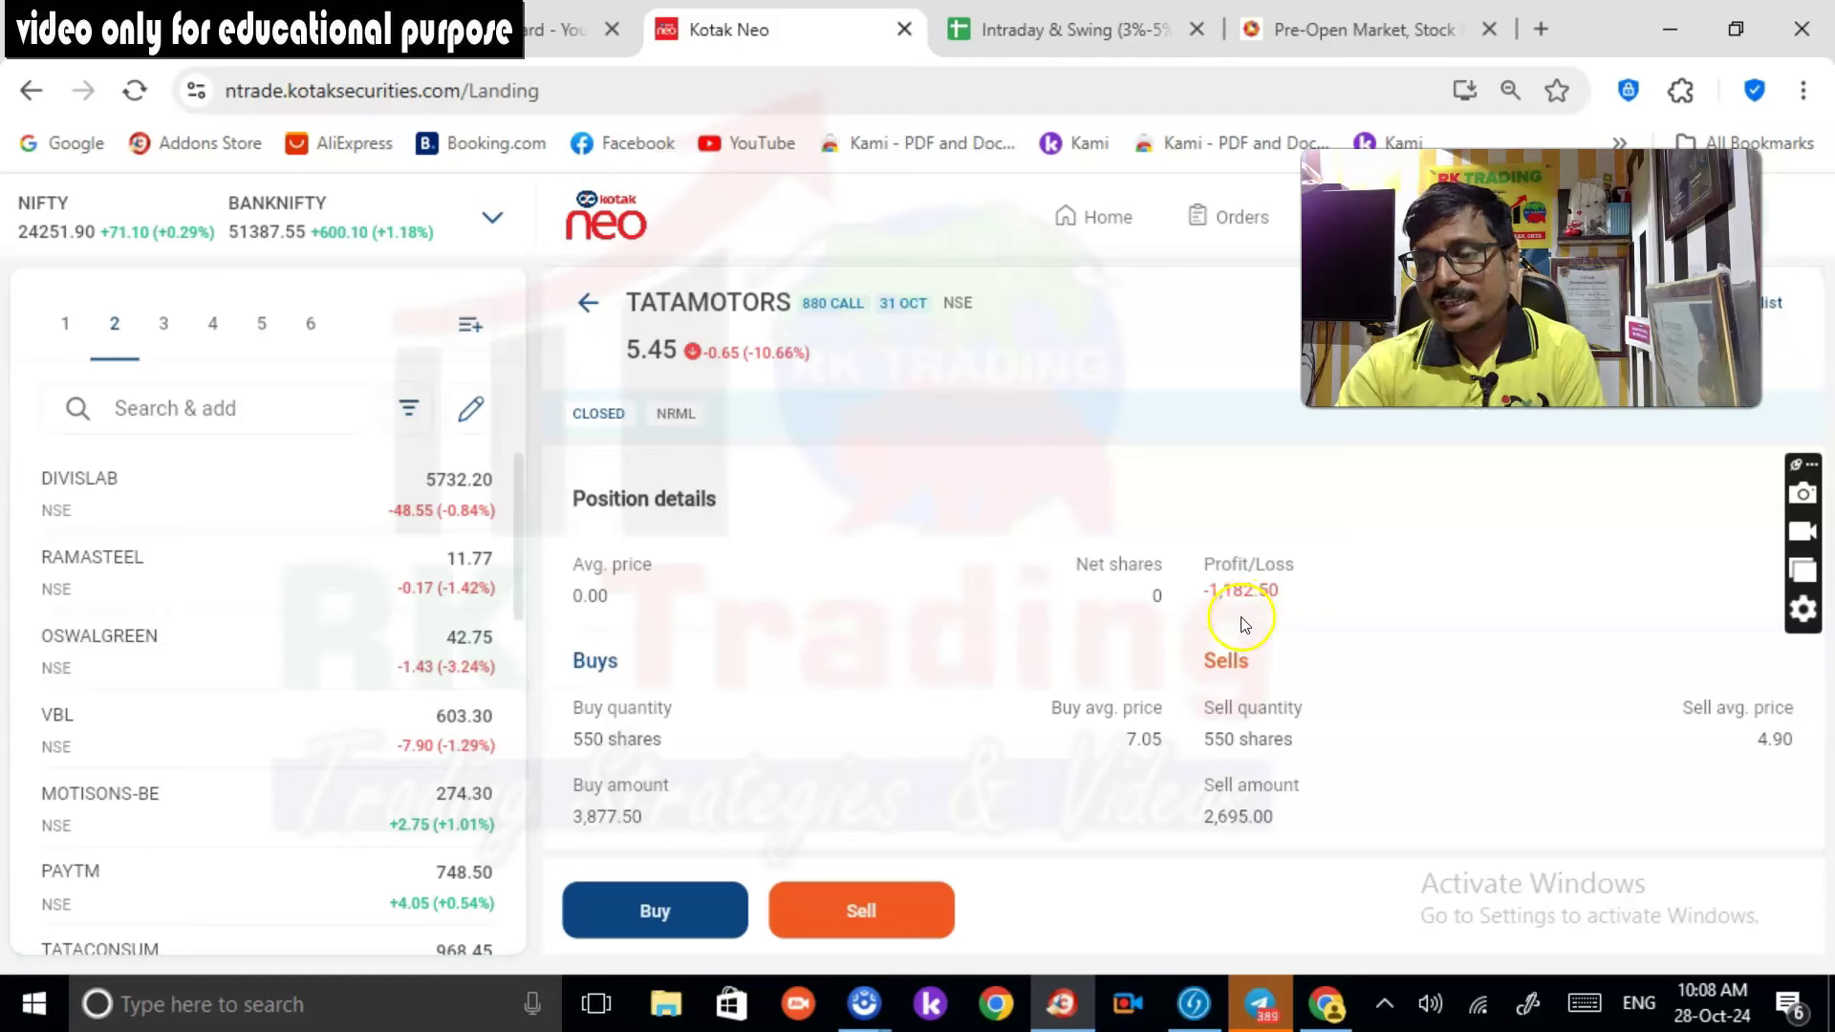
pyautogui.click(1061, 30)
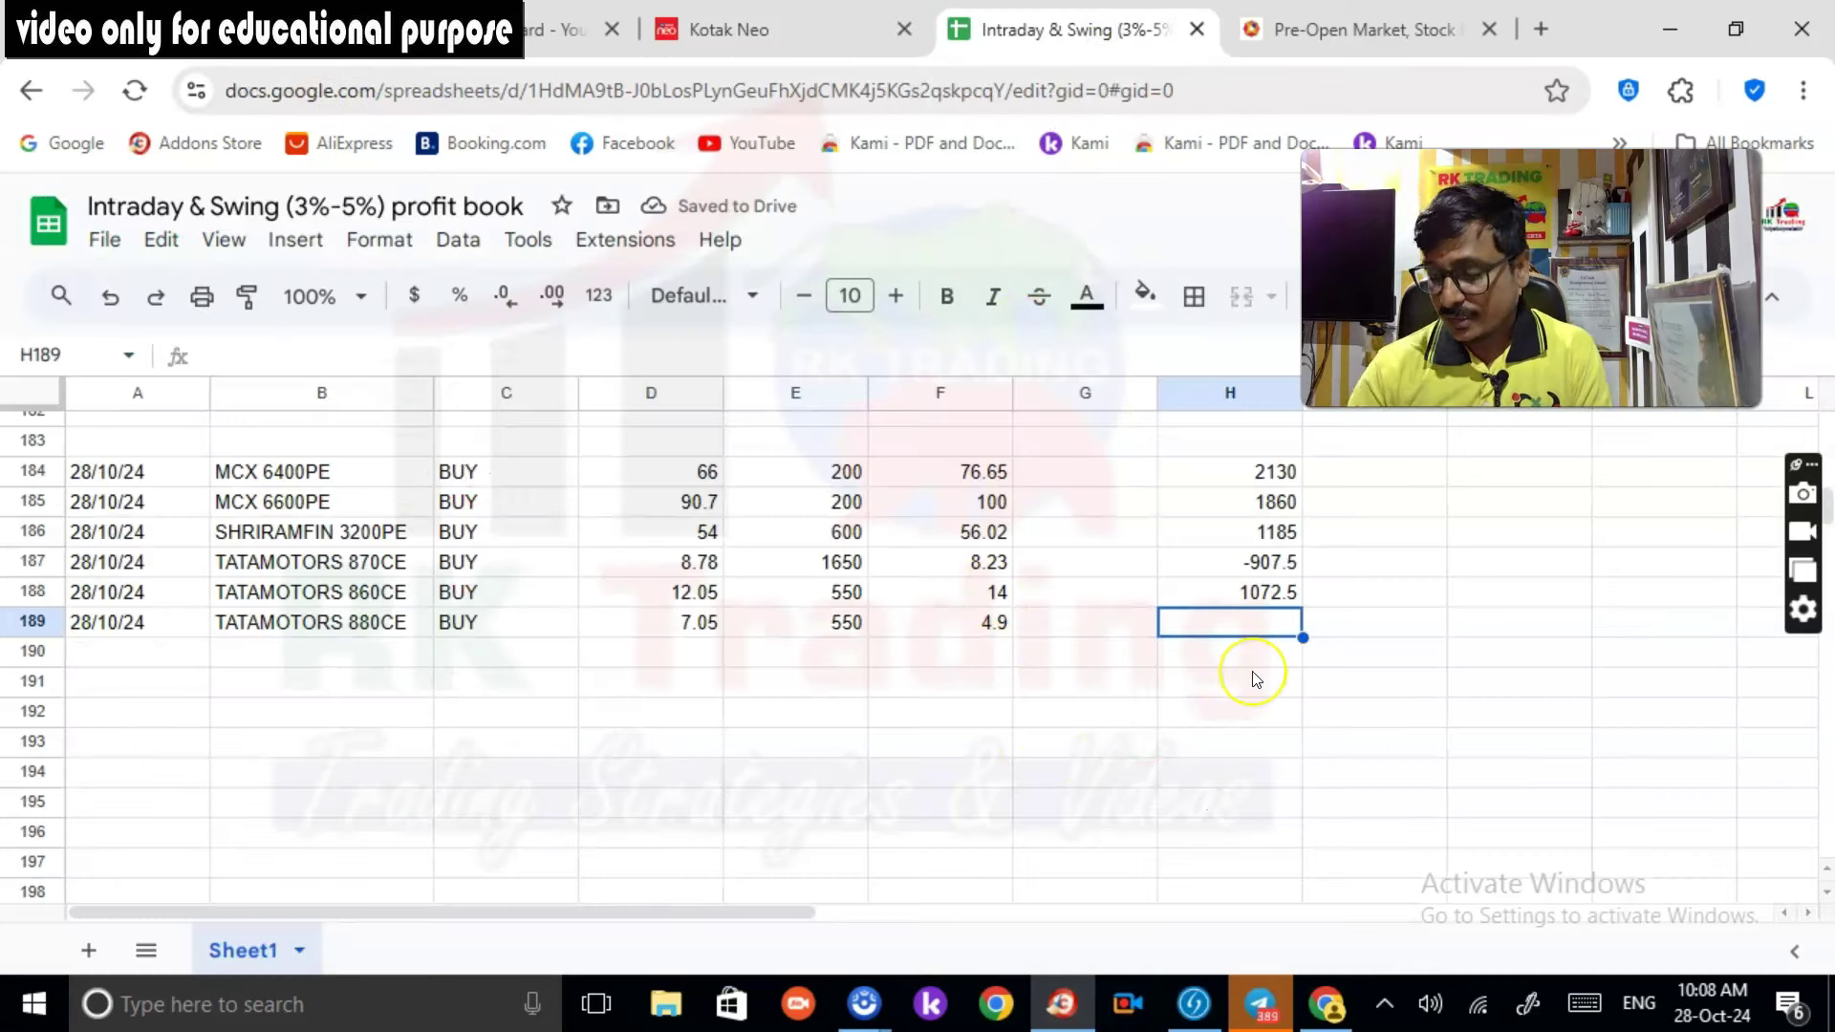
pyautogui.write('-11.8')
pyautogui.press('BackSpace')
pyautogui.press('BackSpace')
pyautogui.write('82')
pyautogui.press('Return')
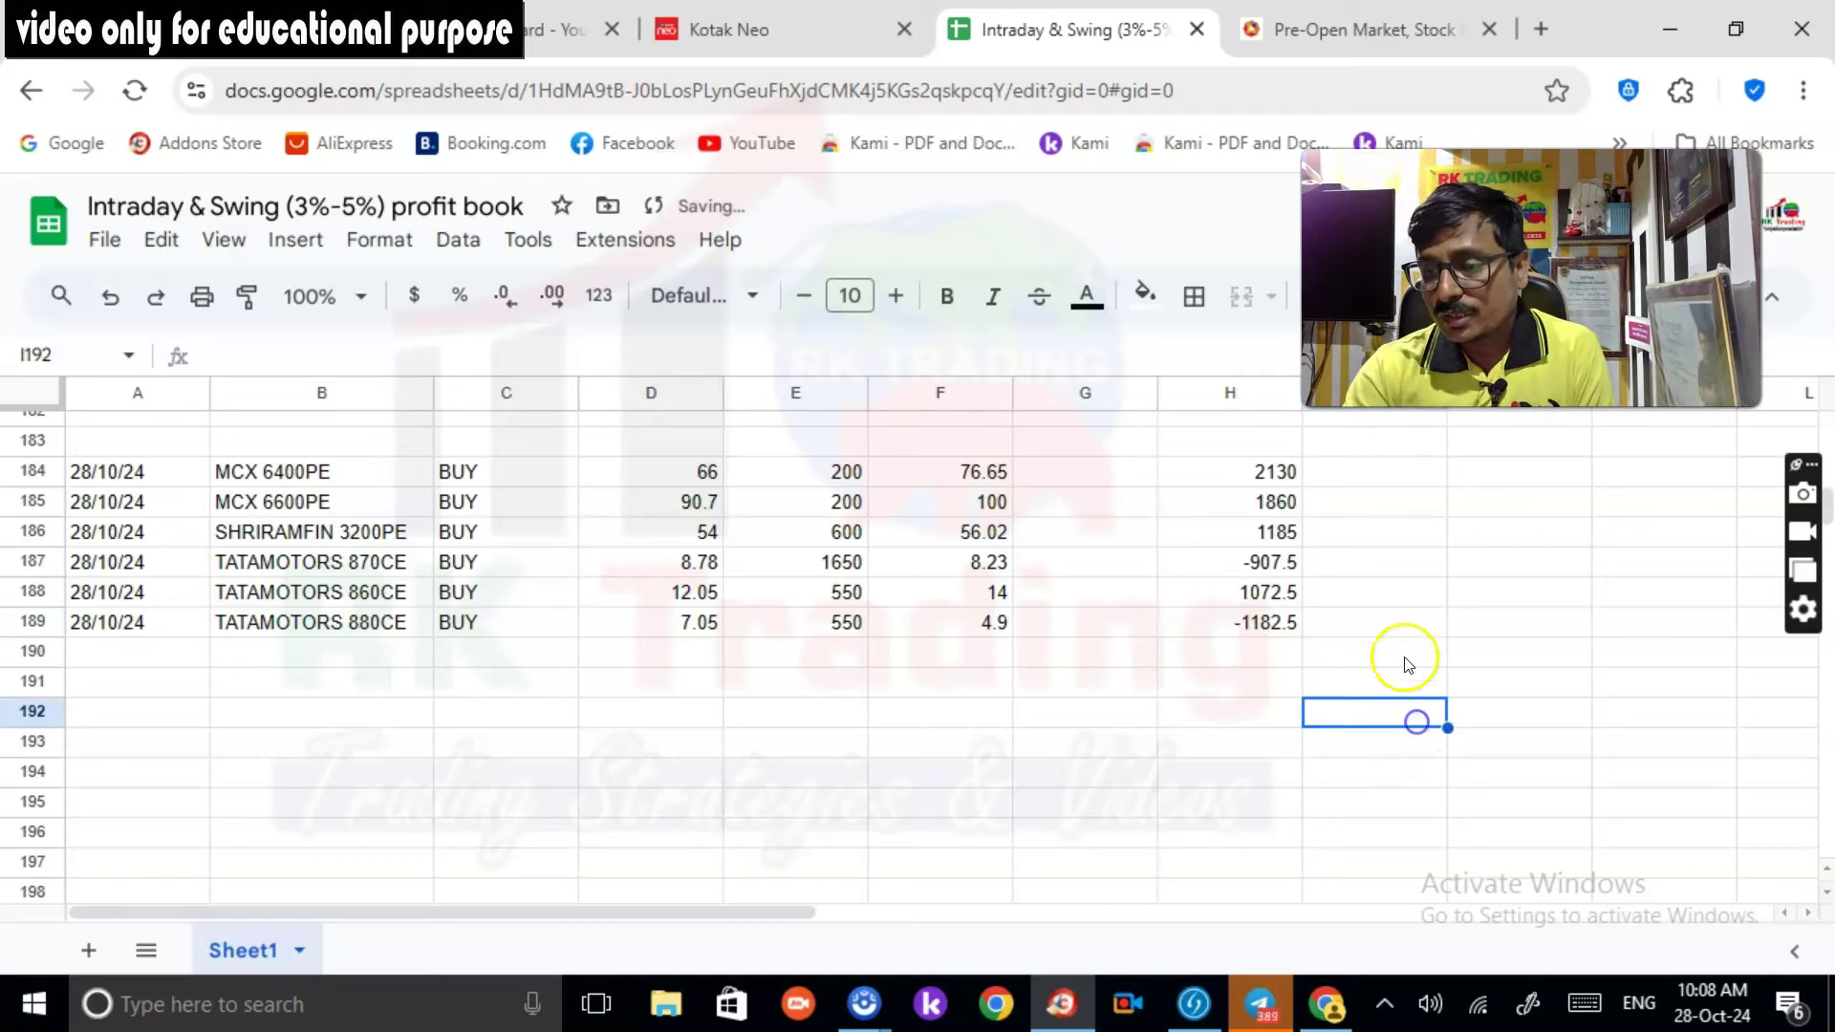
# Step: Fill the profit cells H184 to H186 with bright green
pyautogui.moveTo(1223, 475); pyautogui.dragTo(1227, 528)
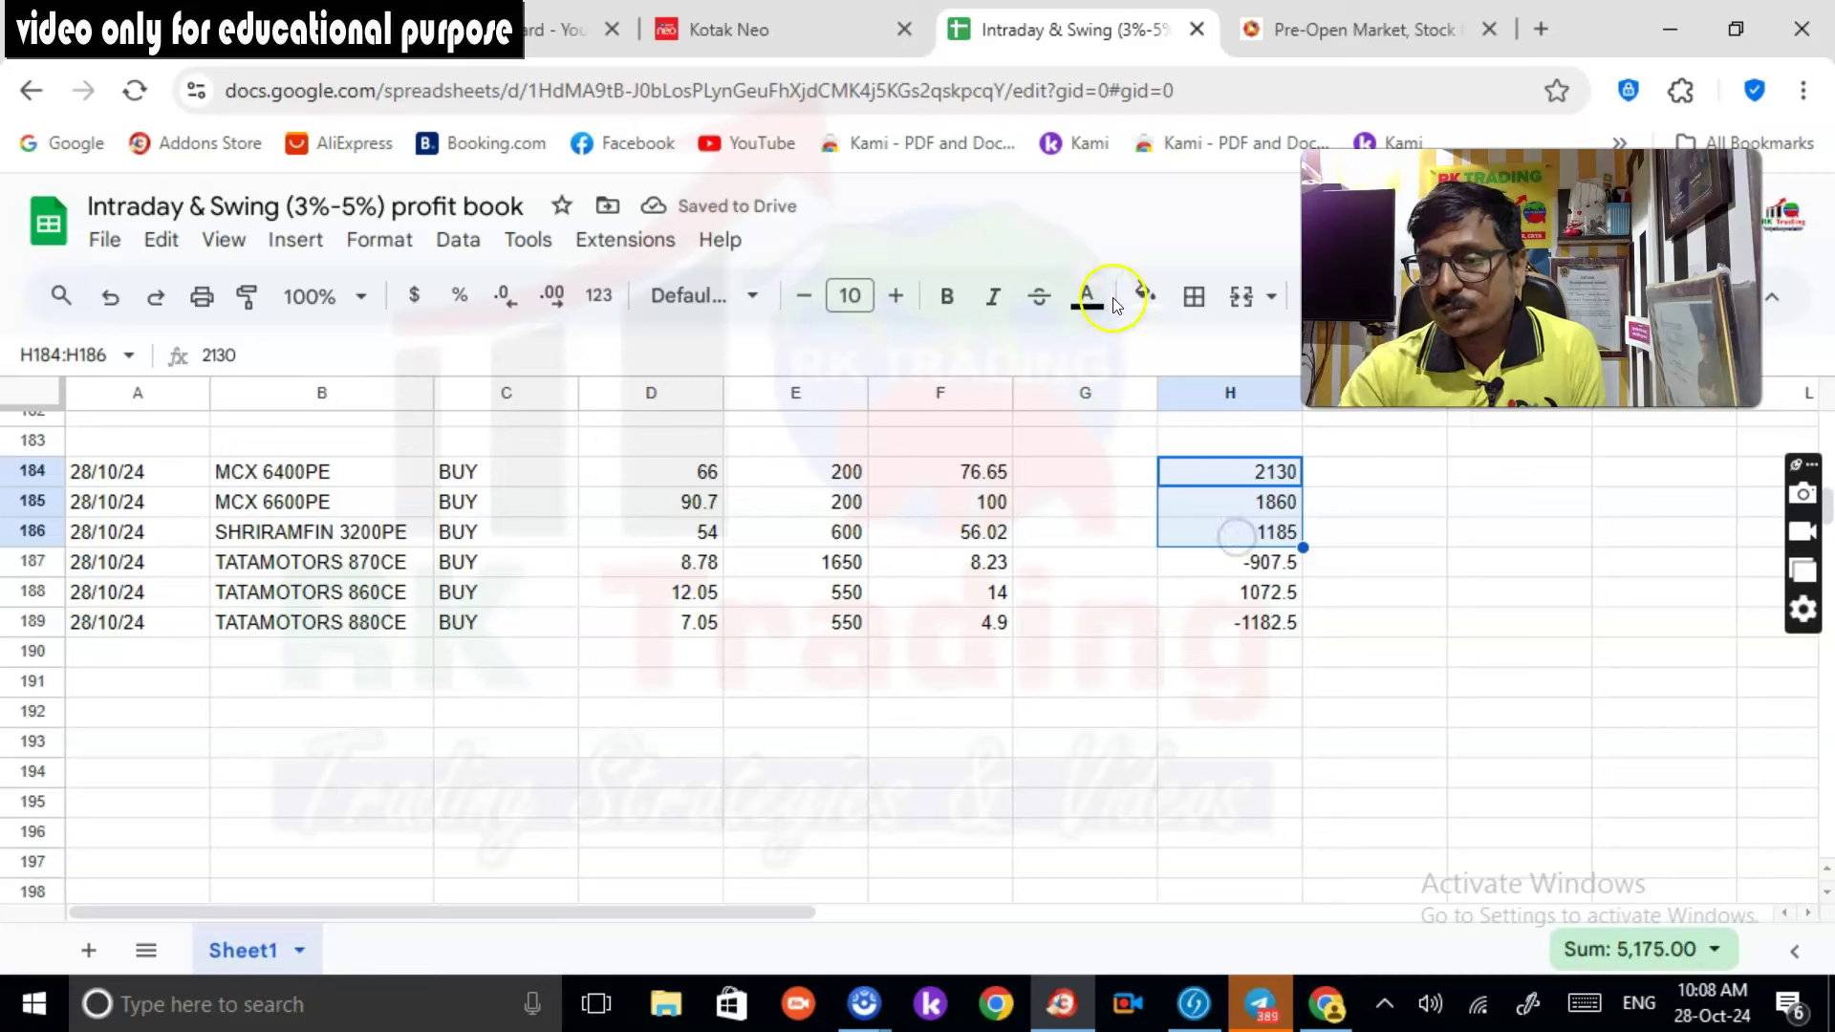
pyautogui.click(1144, 296)
pyautogui.click(1289, 436)
pyautogui.click(1620, 626)
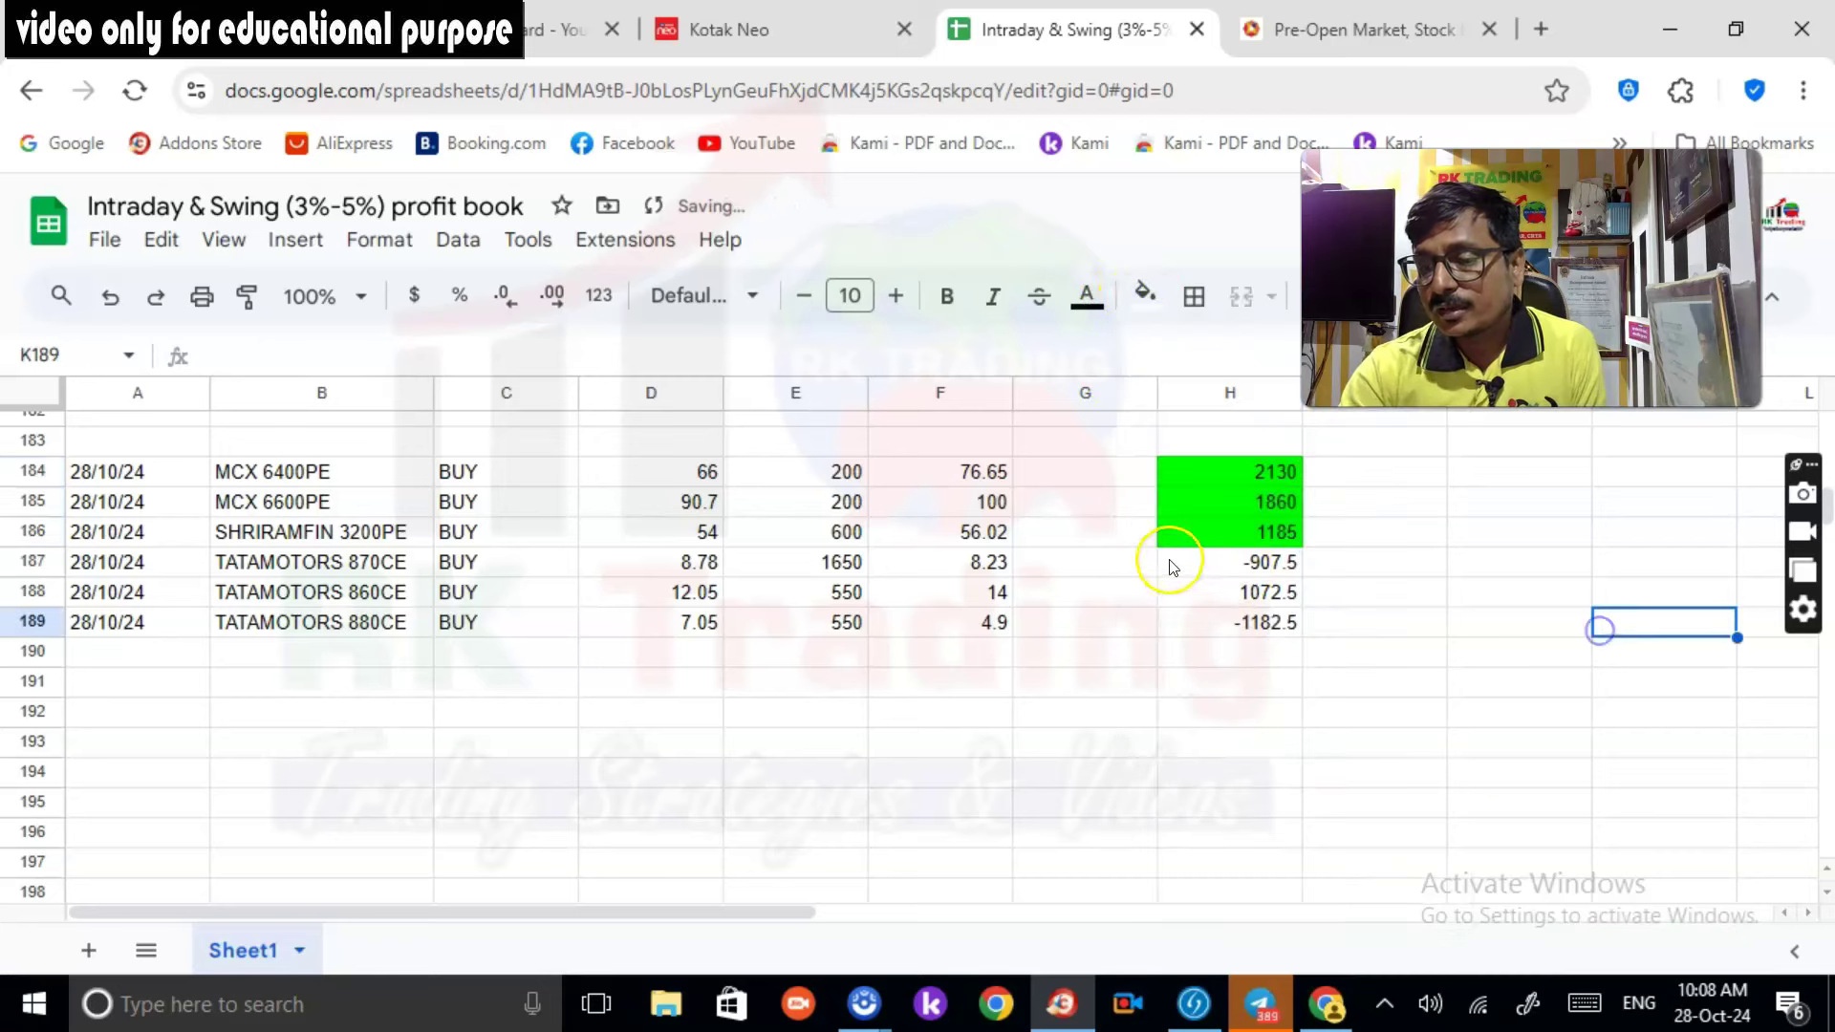
# Step: Fill the TATAMOTORS 870CE loss cell H187 with red
pyautogui.click(1242, 564)
pyautogui.click(1144, 296)
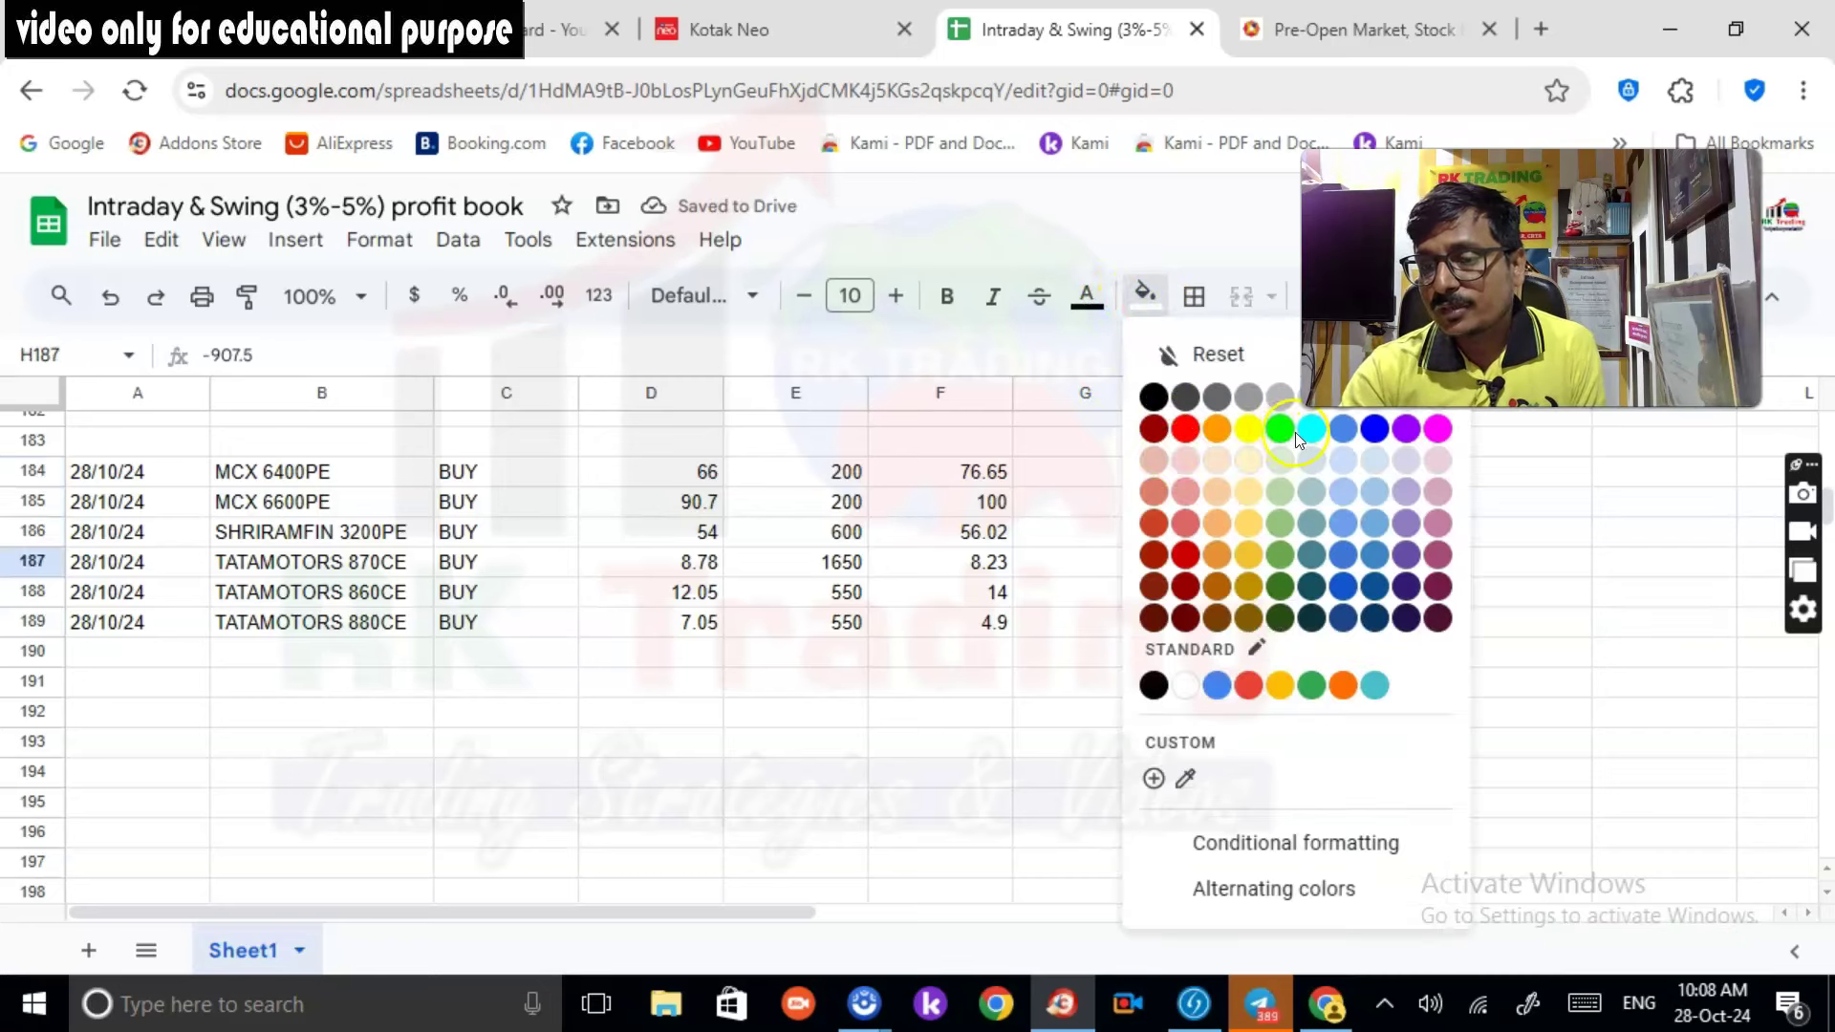
pyautogui.click(1185, 428)
pyautogui.click(1108, 684)
# Step: Fill the profit cell H188 with bright green and the loss cell H189 with red
pyautogui.click(1242, 594)
pyautogui.click(1143, 295)
pyautogui.click(1288, 436)
pyautogui.click(1264, 621)
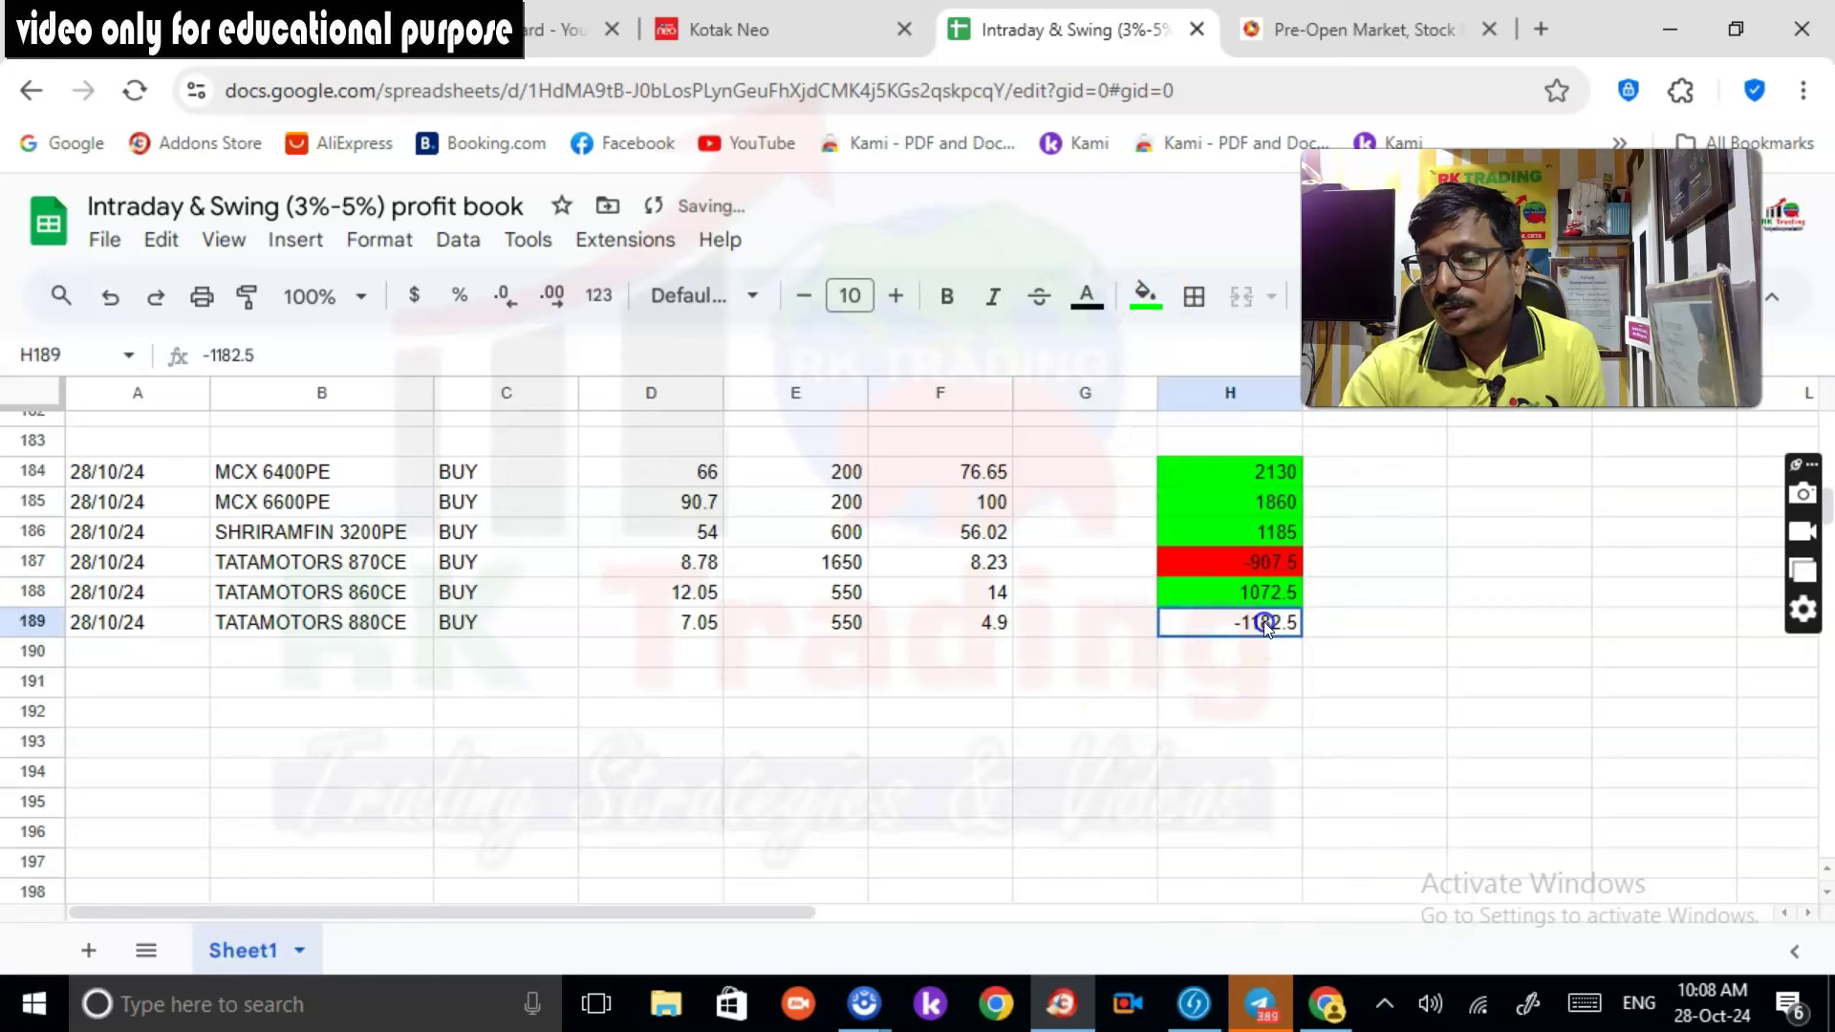
pyautogui.click(1146, 294)
pyautogui.click(1185, 428)
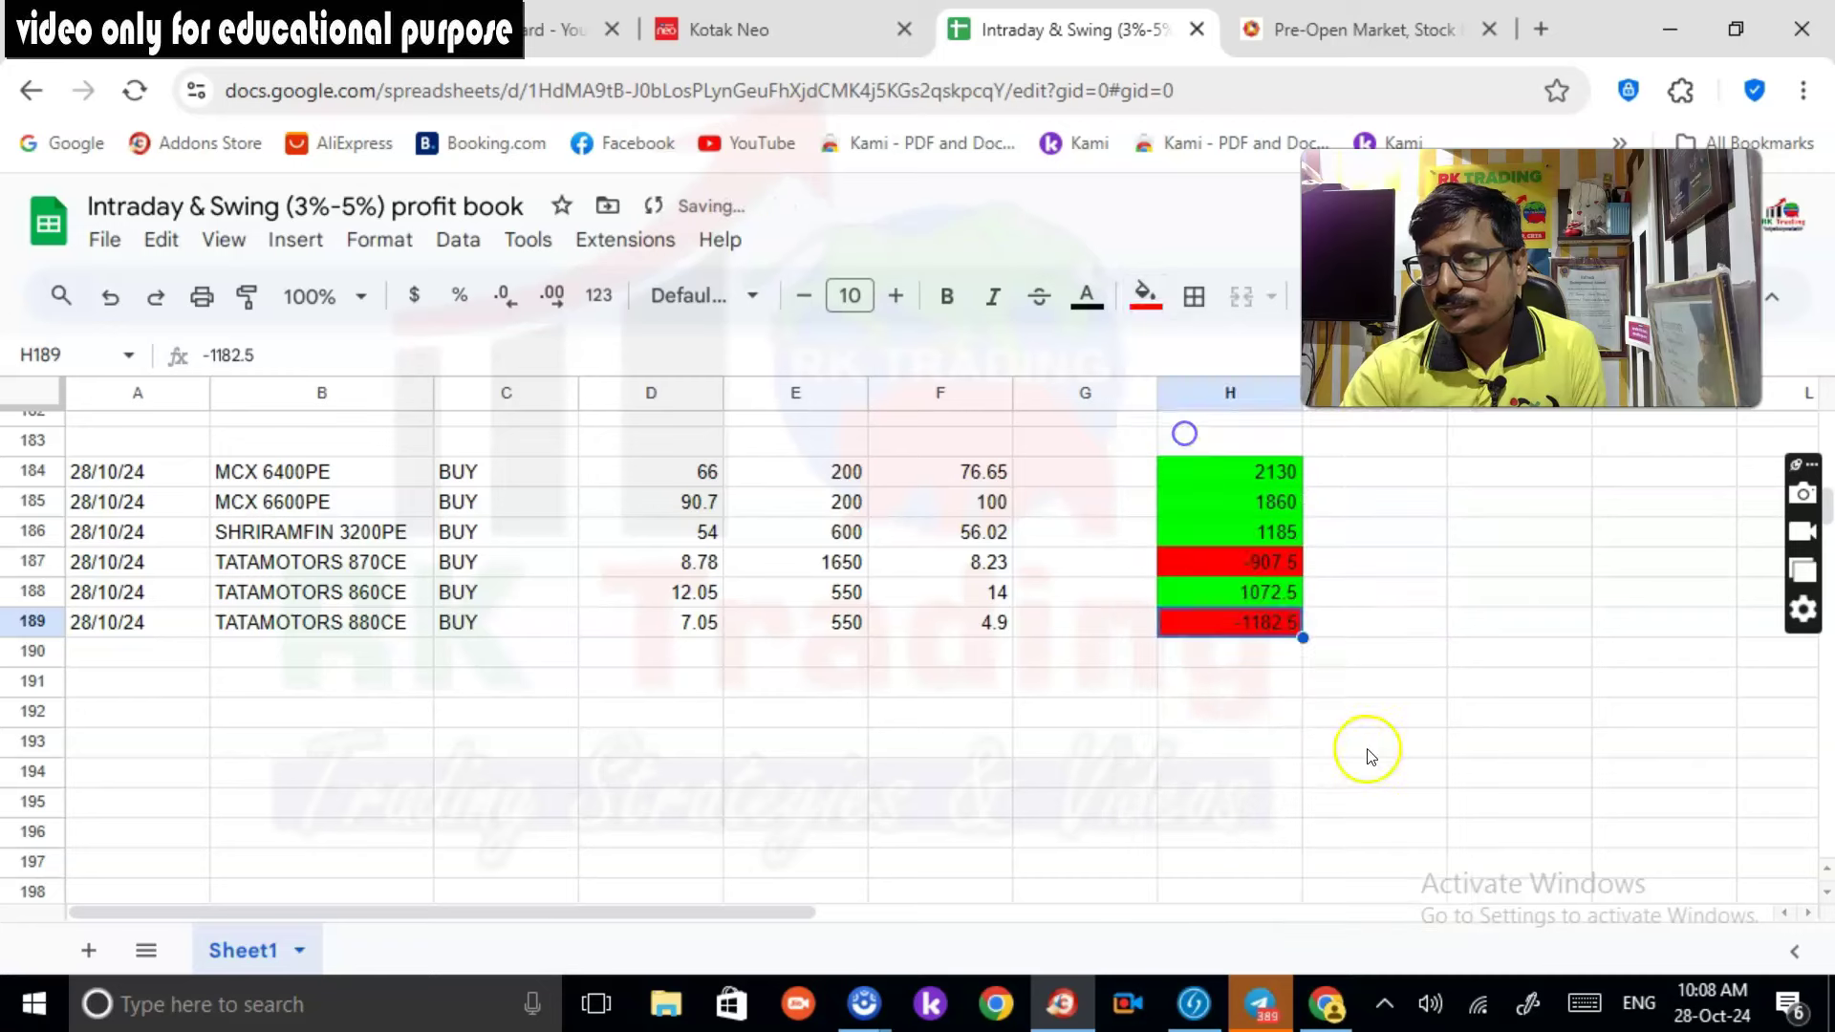
pyautogui.click(1367, 746)
# Step: Check the sum of the 28/10/24 results in column H against the total profit/loss on the Kotak Neo positions list
pyautogui.moveTo(1188, 467); pyautogui.dragTo(1266, 674)
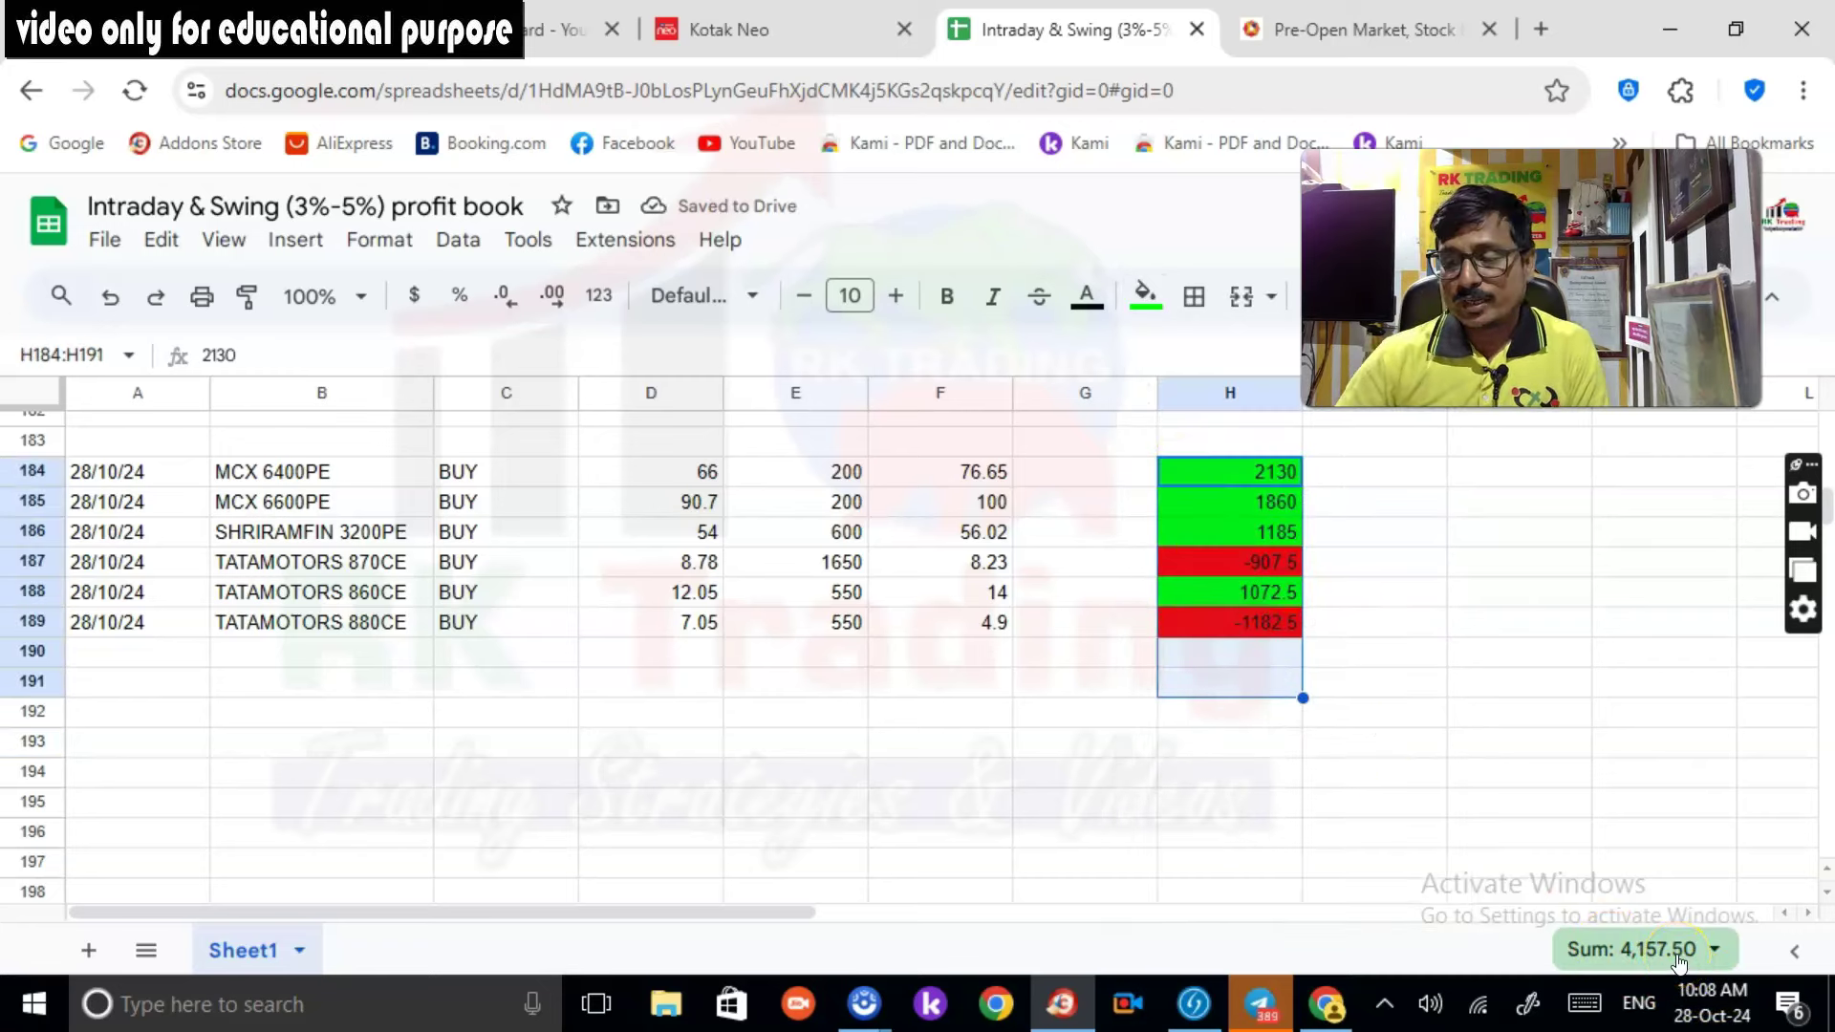
pyautogui.click(807, 32)
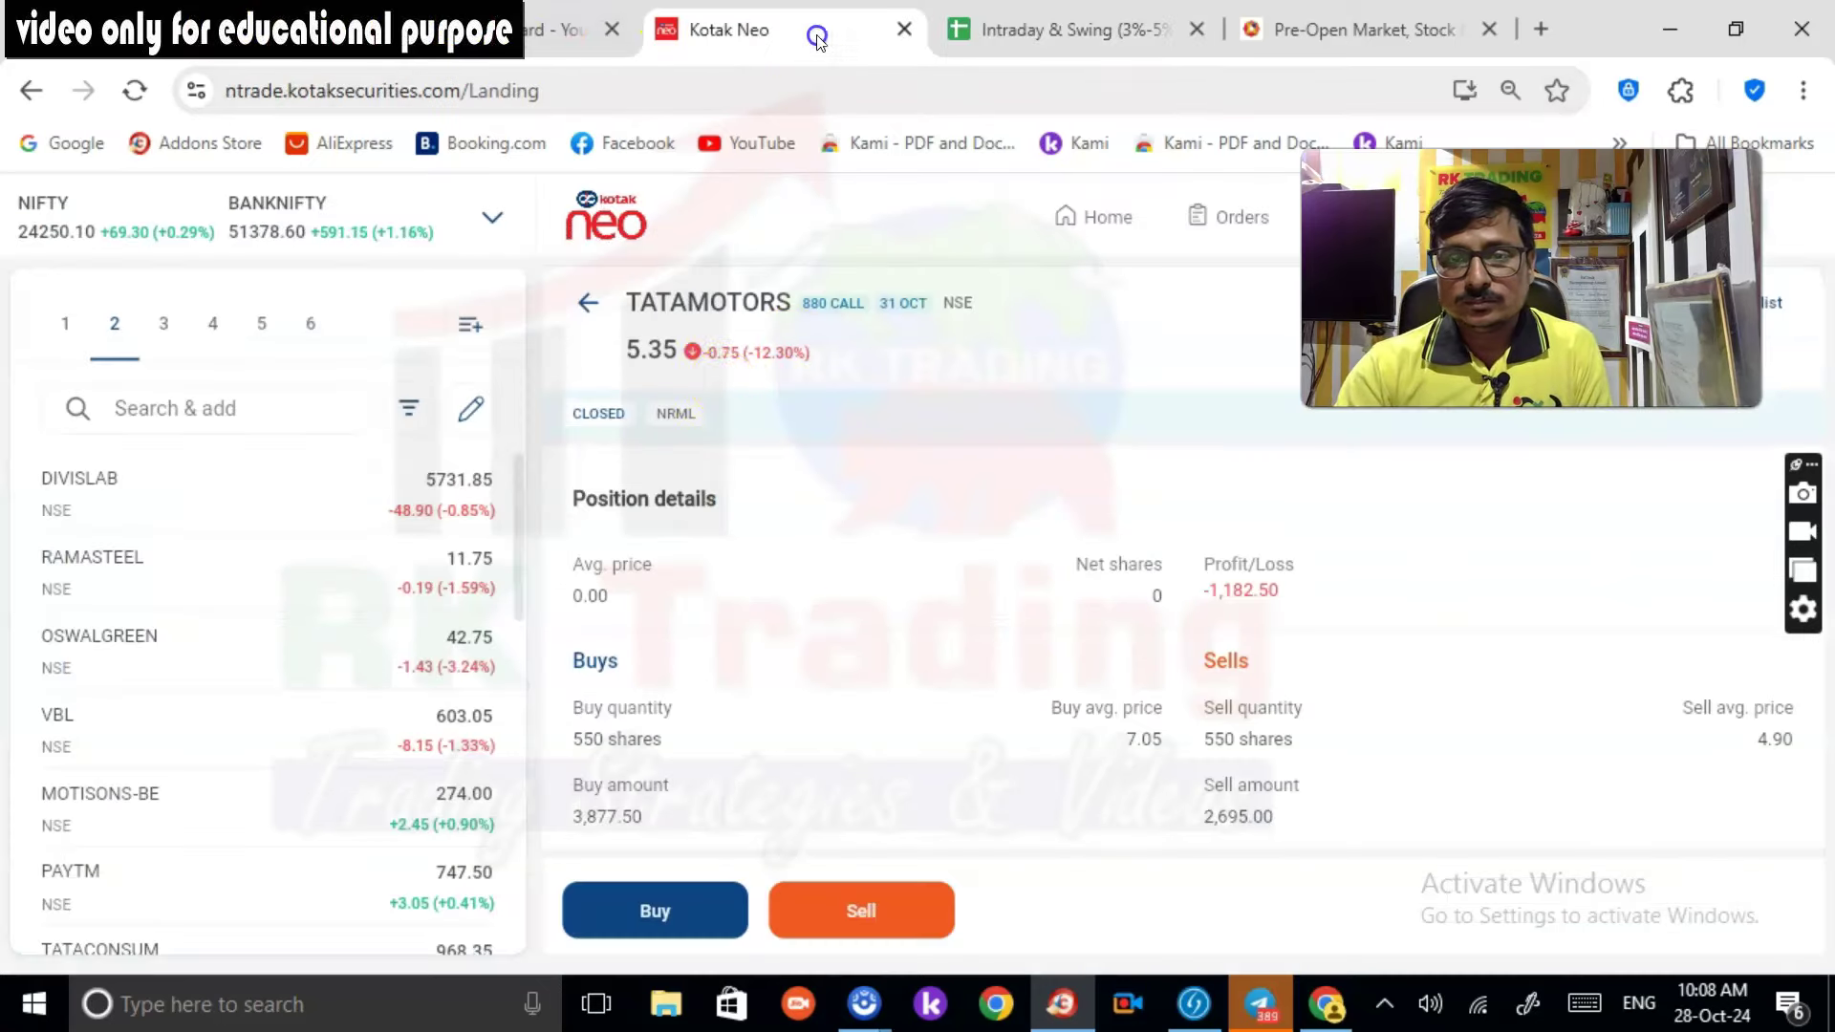
pyautogui.click(586, 300)
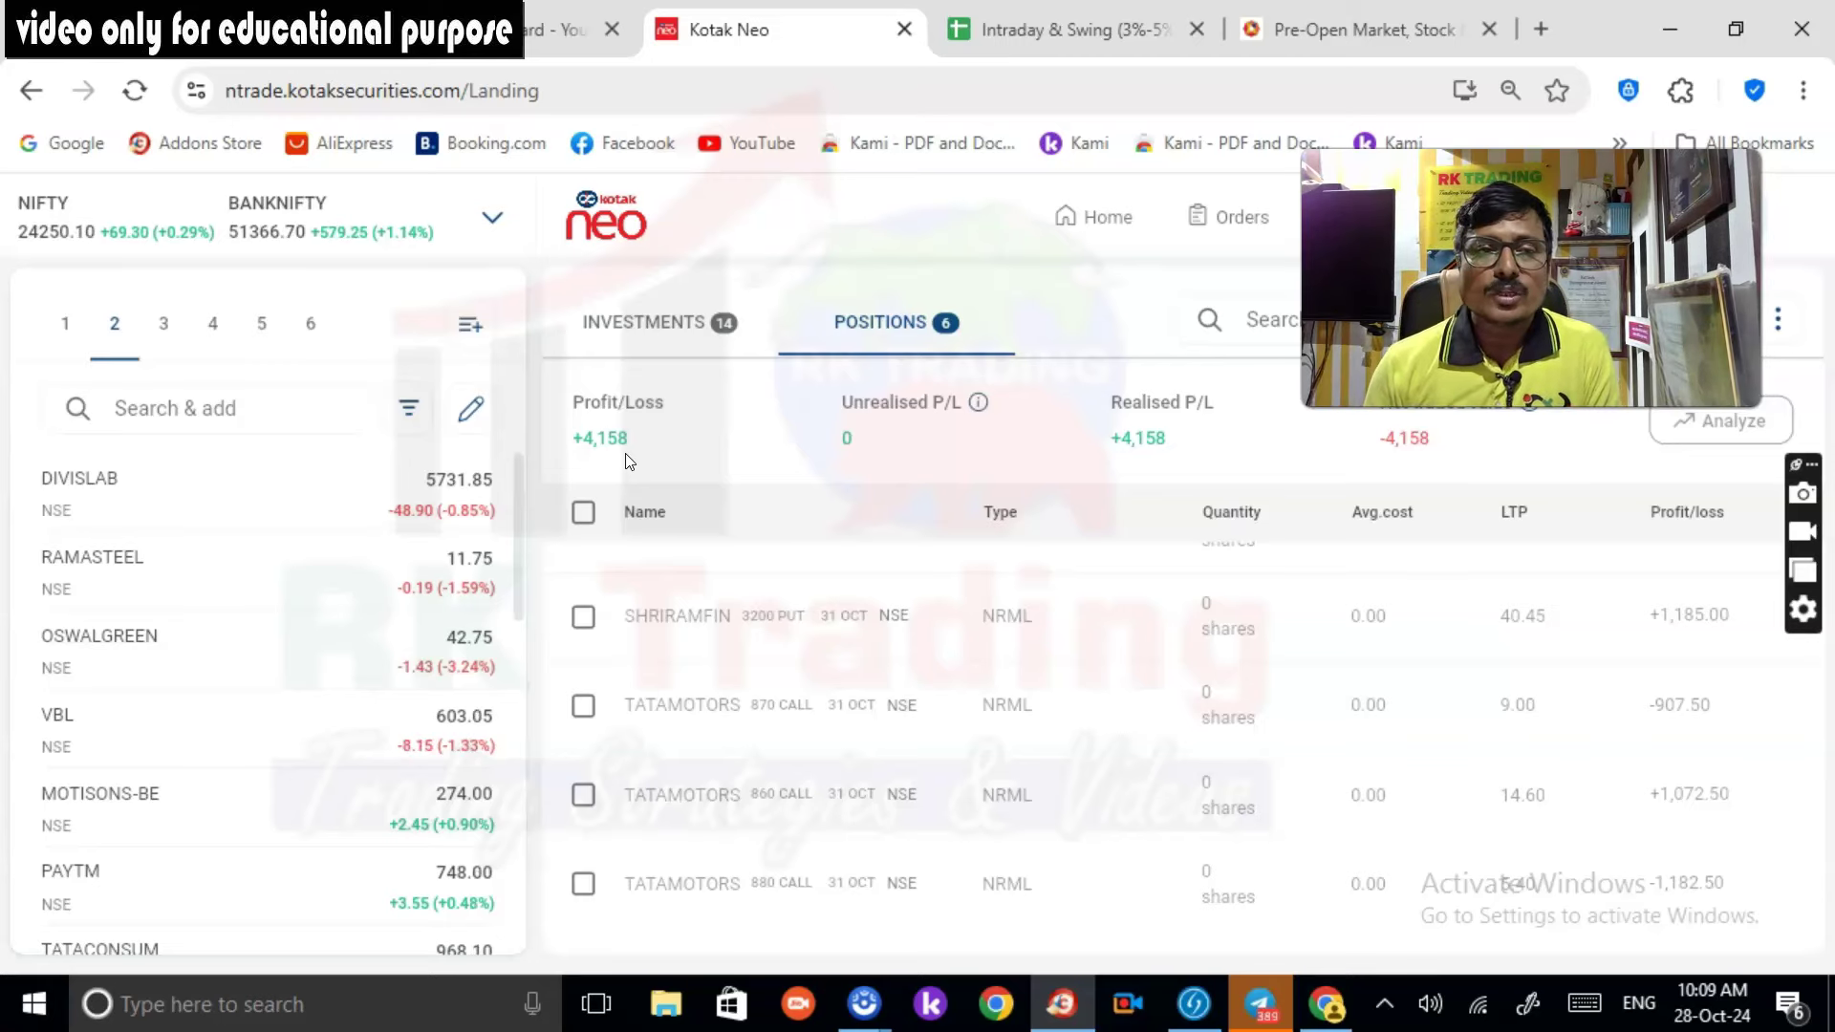
# Step: Switch to the Fyers TATA MOTORS 5-minute chart and draw a thin rectangle at about 867 above the existing zone, ending at 28 Oct 10:45
pyautogui.click(202, 21)
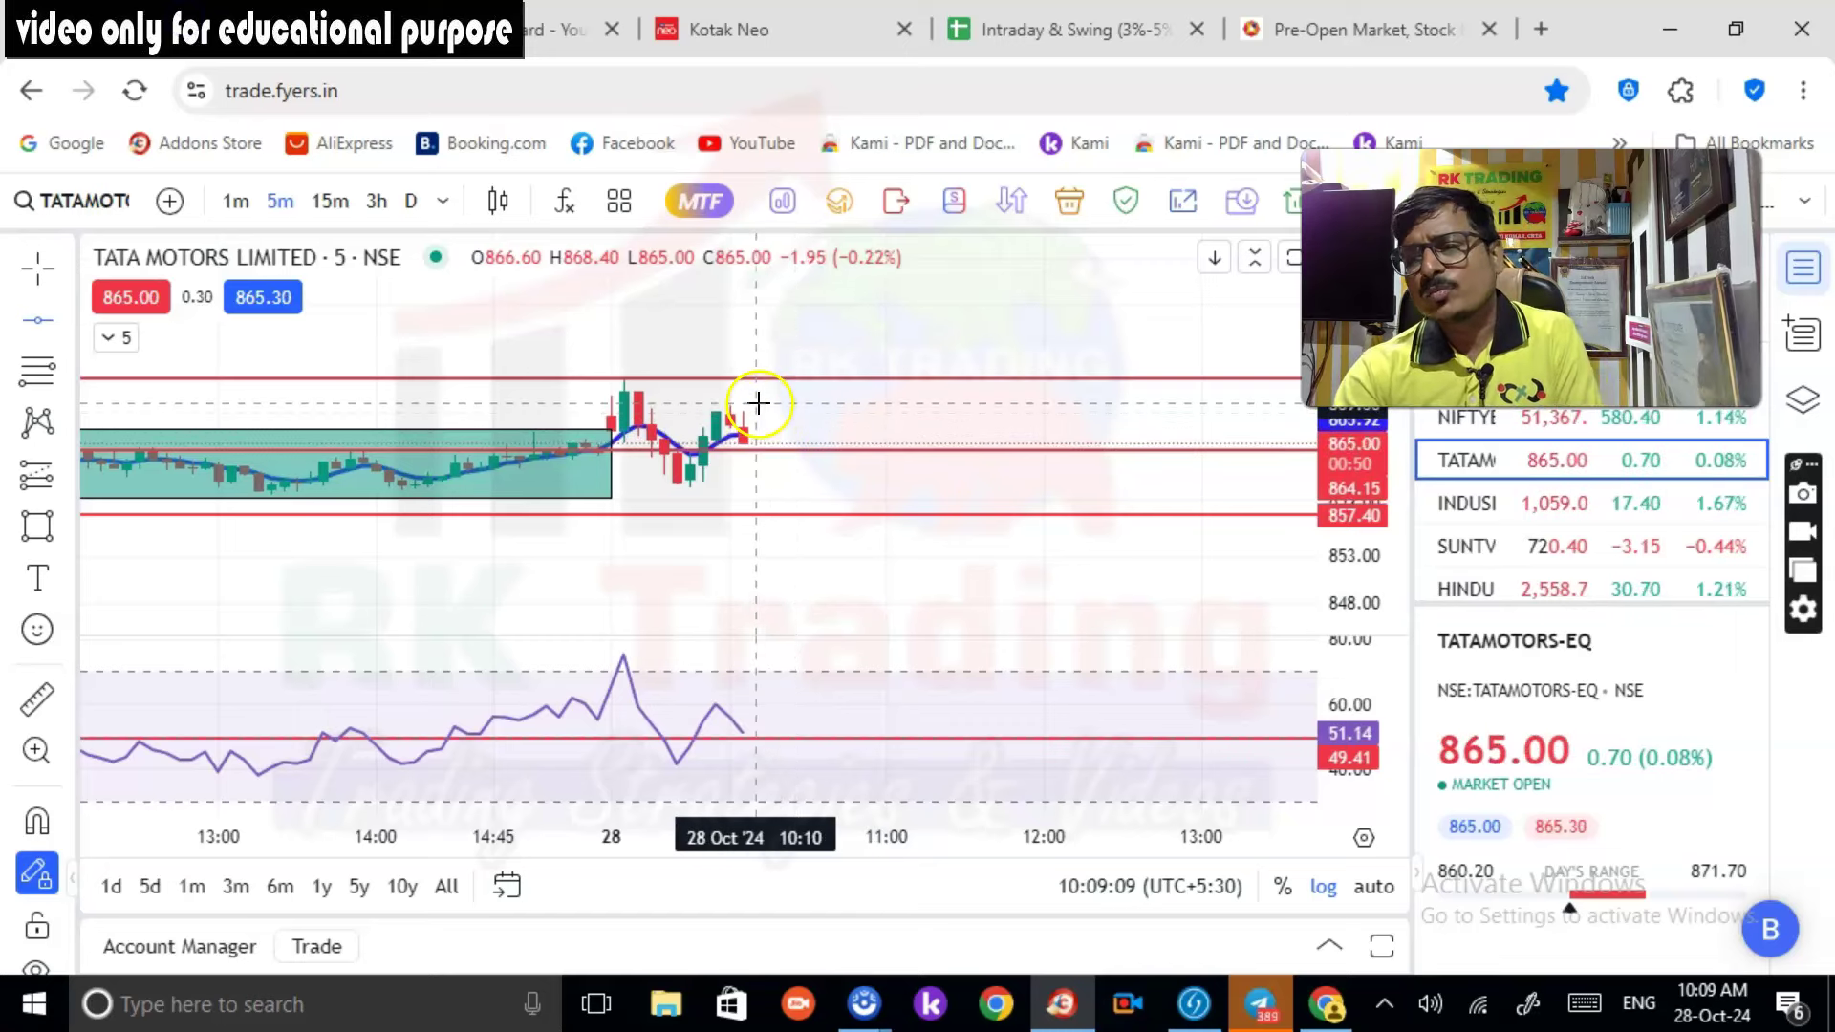
pyautogui.scroll(-3, 791, 422)
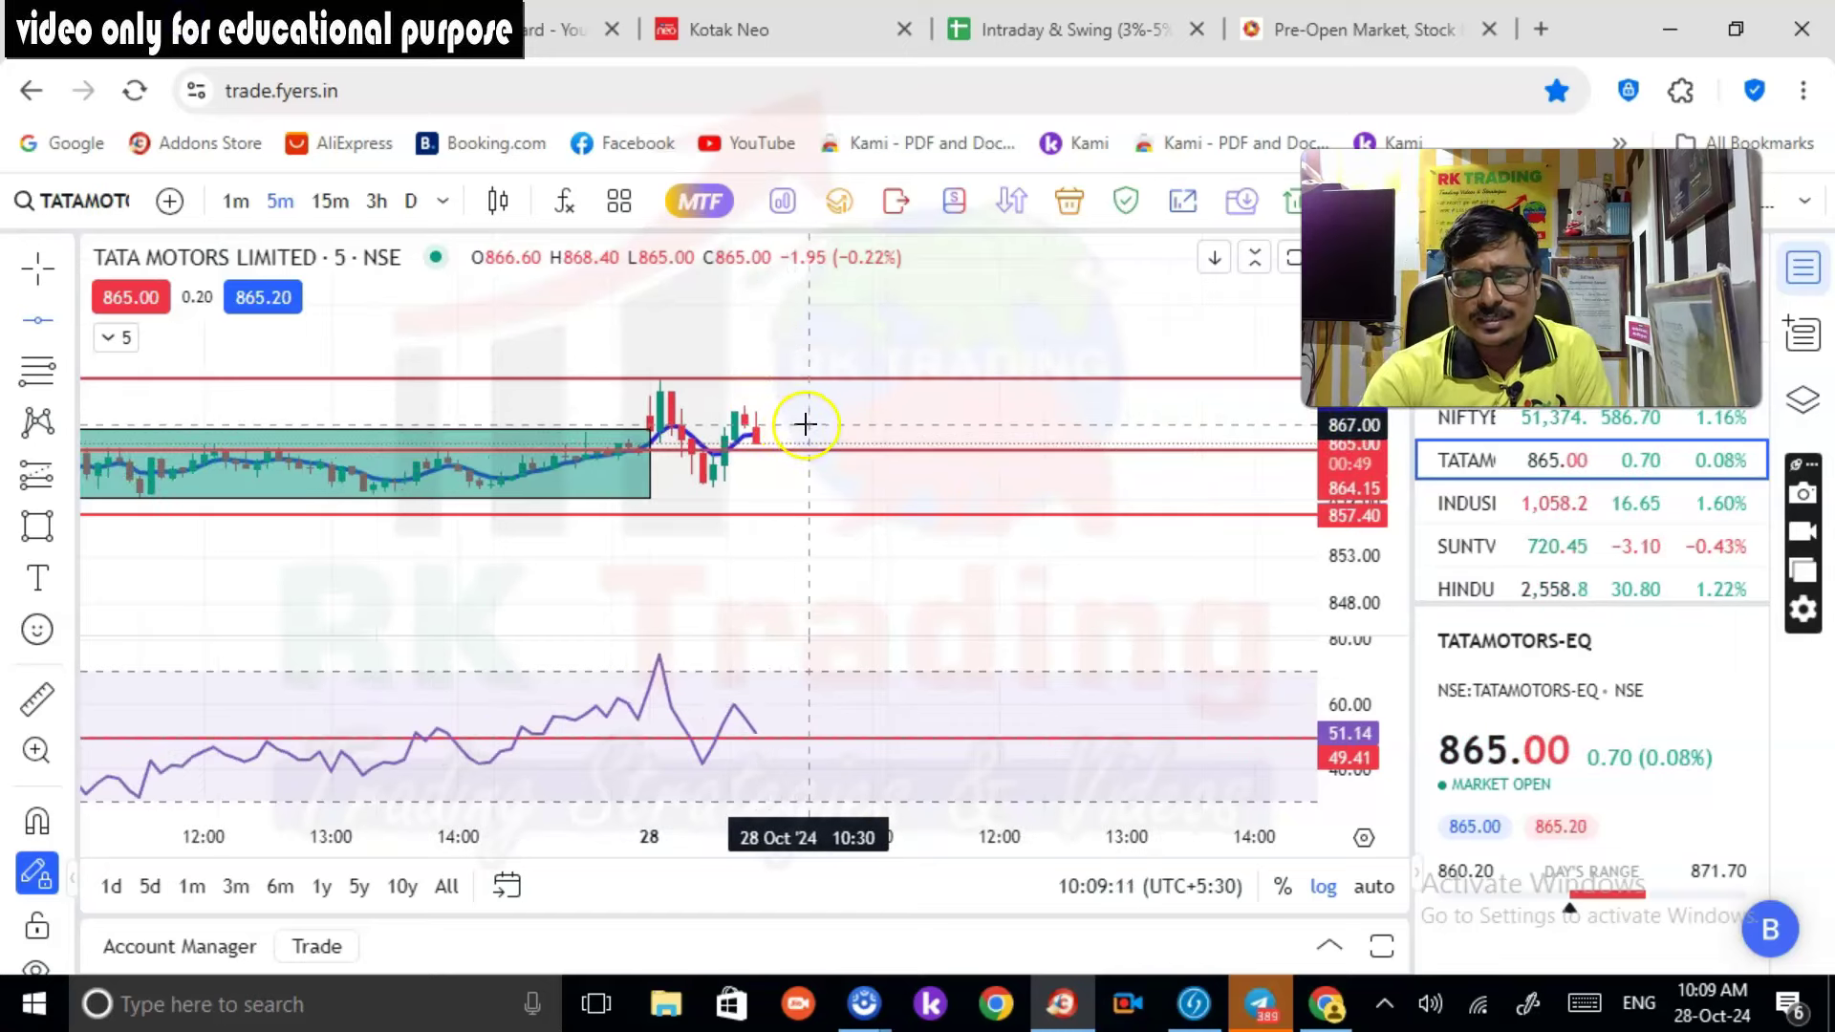
pyautogui.click(39, 525)
pyautogui.moveTo(181, 421); pyautogui.dragTo(852, 426)
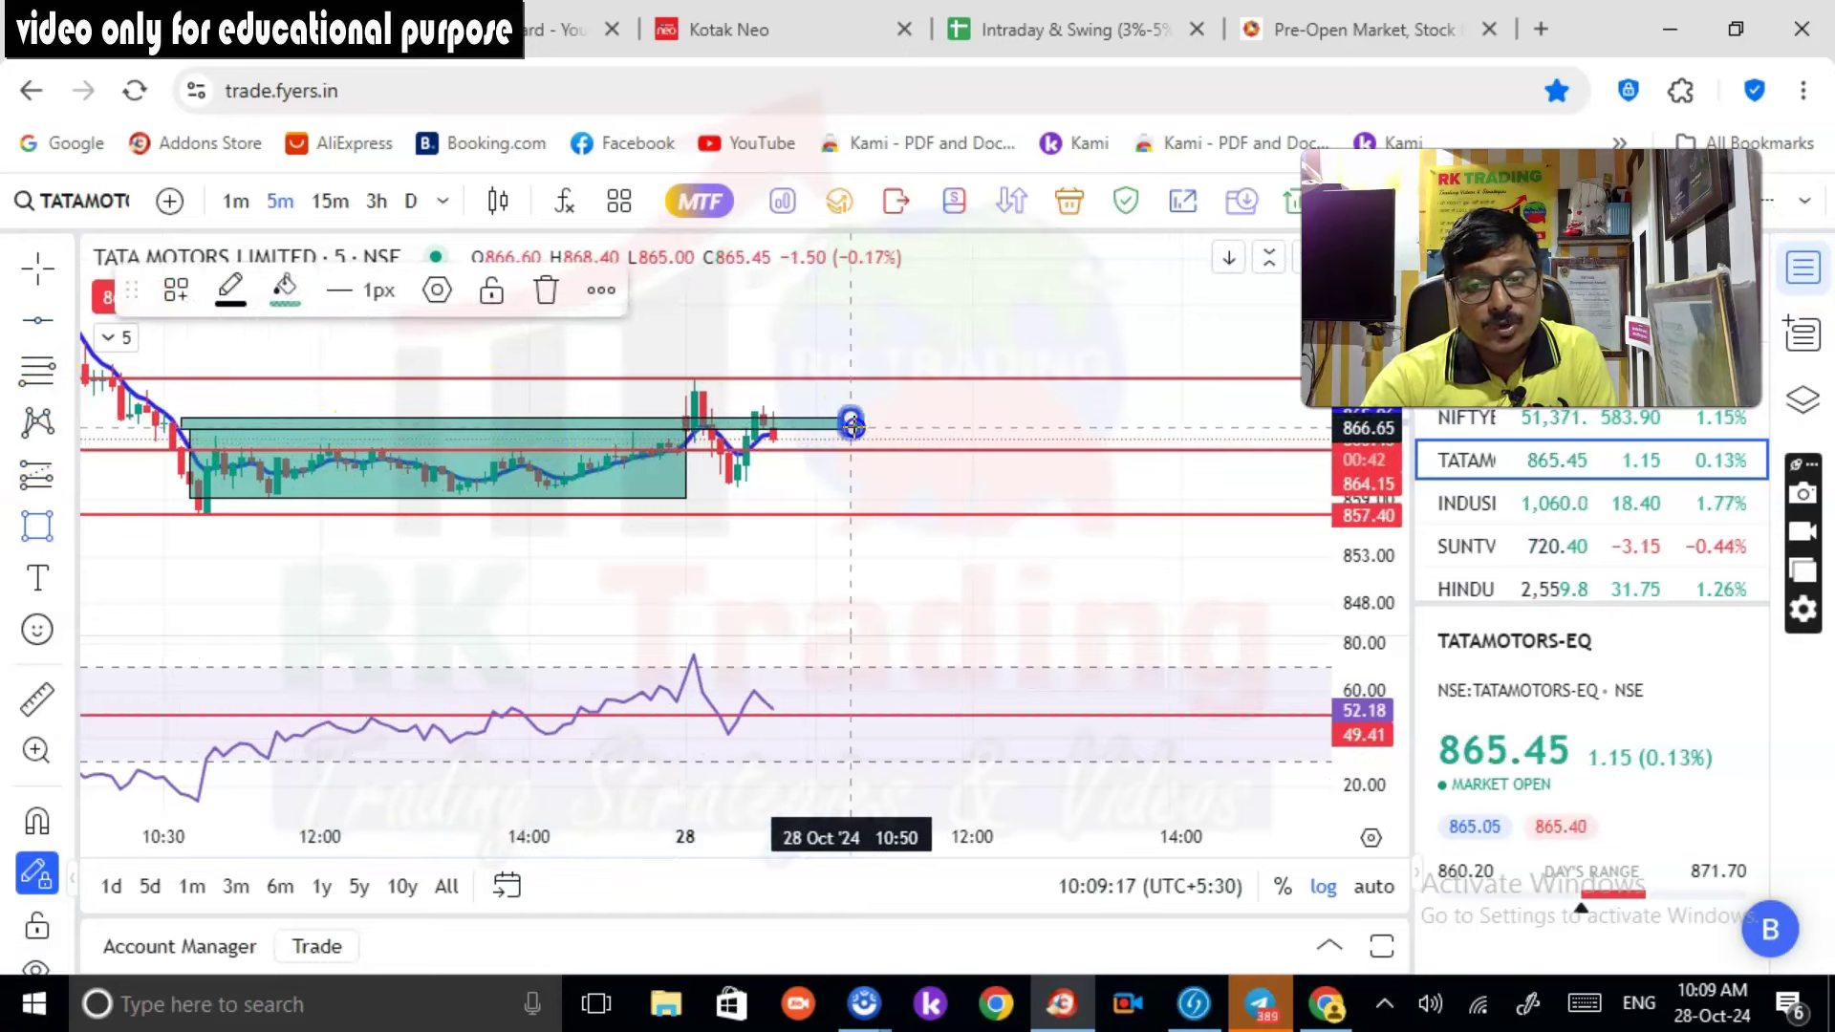
pyautogui.moveTo(851, 424); pyautogui.dragTo(844, 420)
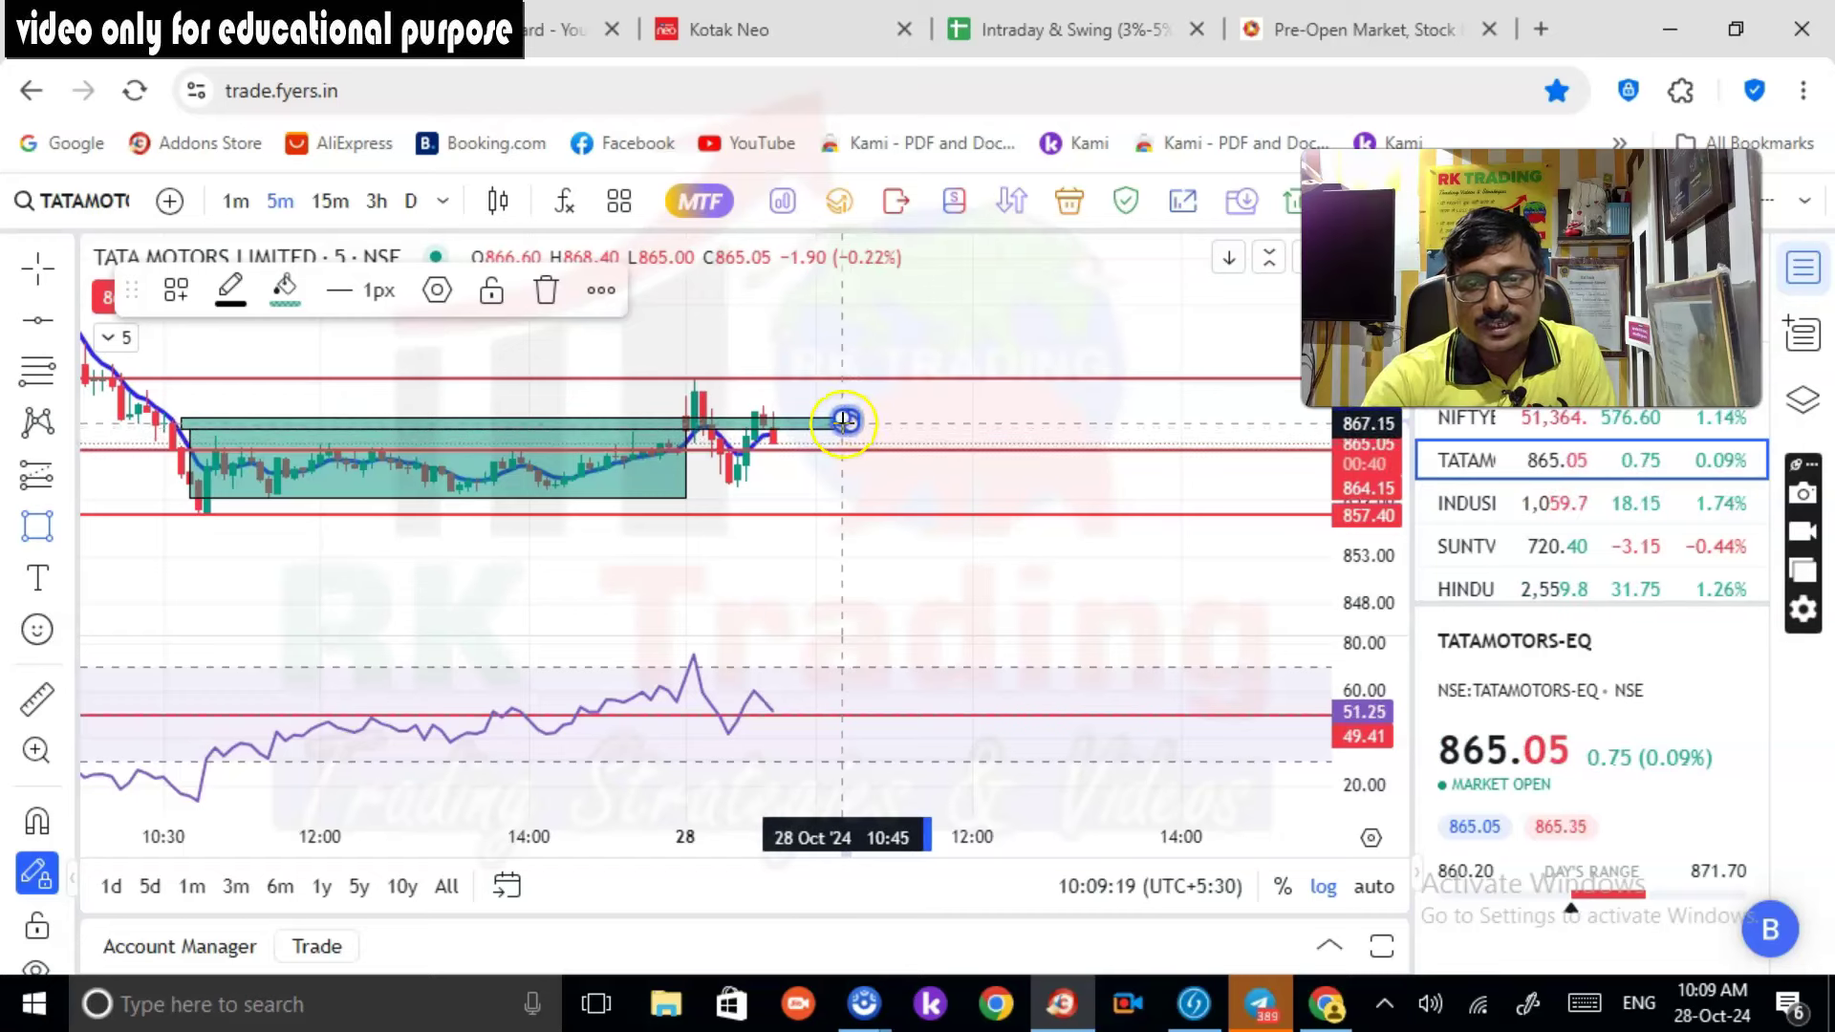
pyautogui.scroll(5, 889, 434)
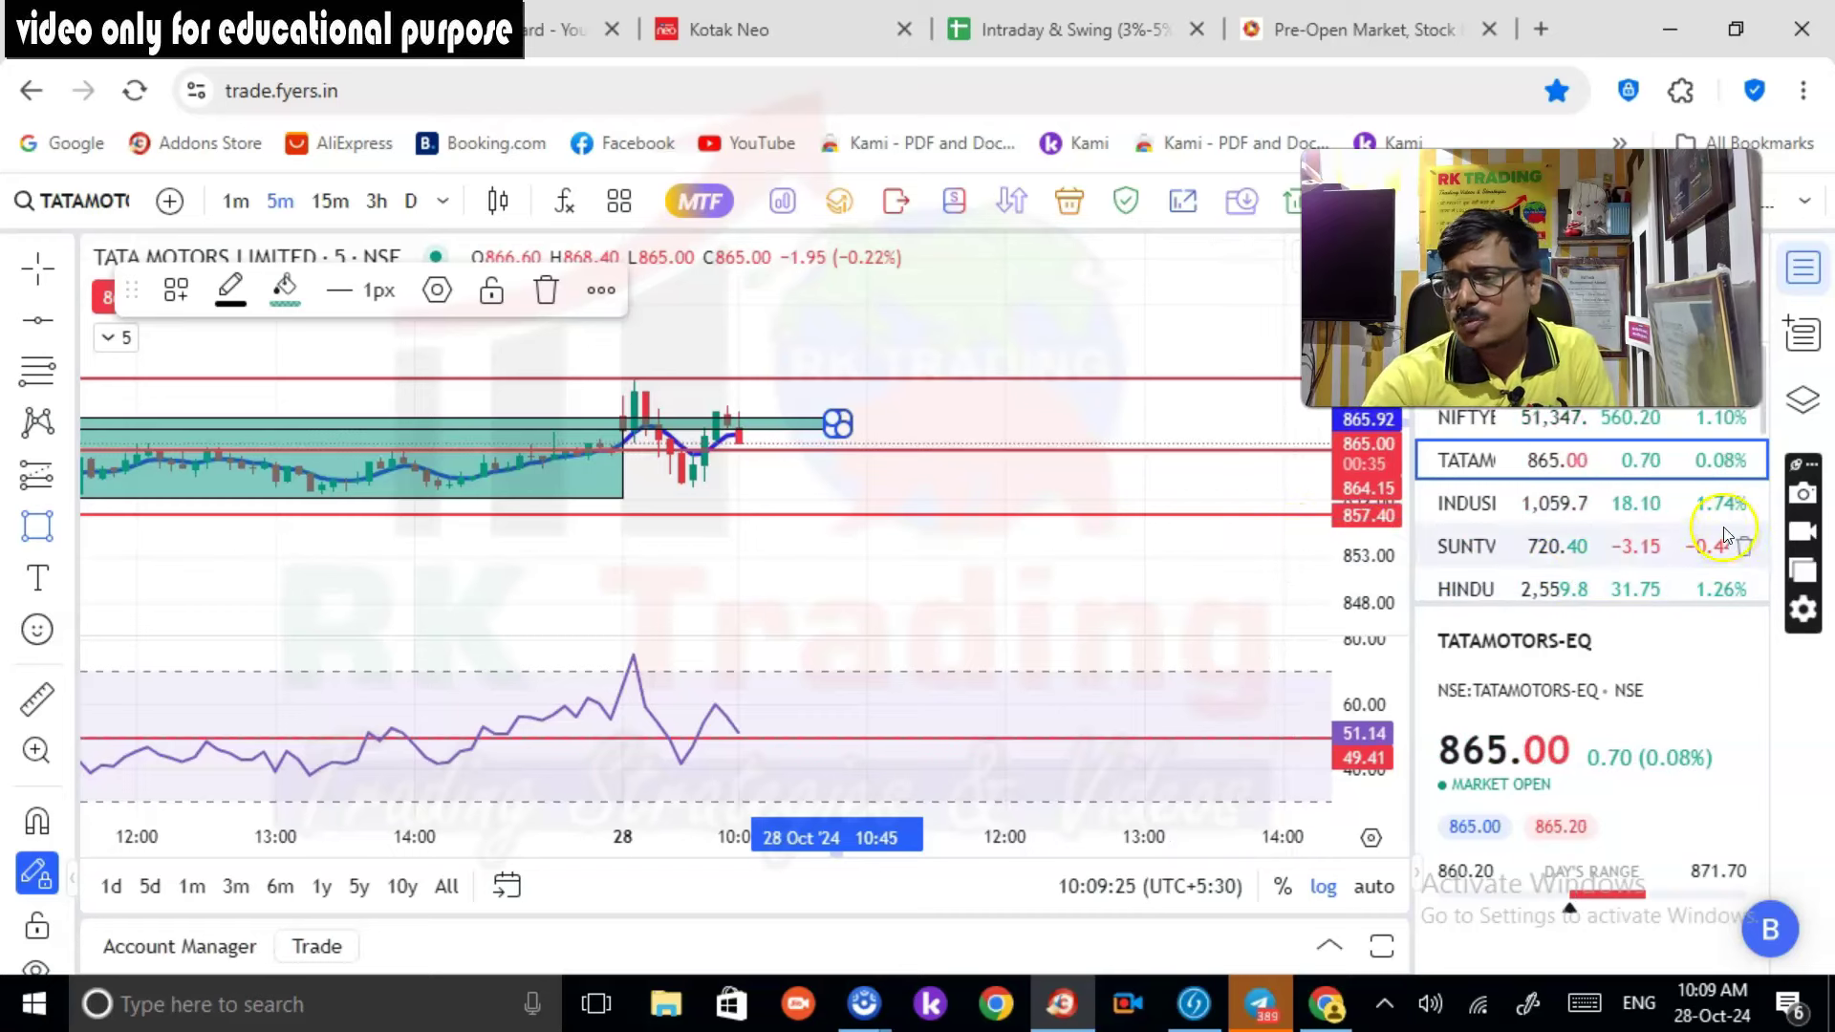
pyautogui.scroll(-5, 1623, 528)
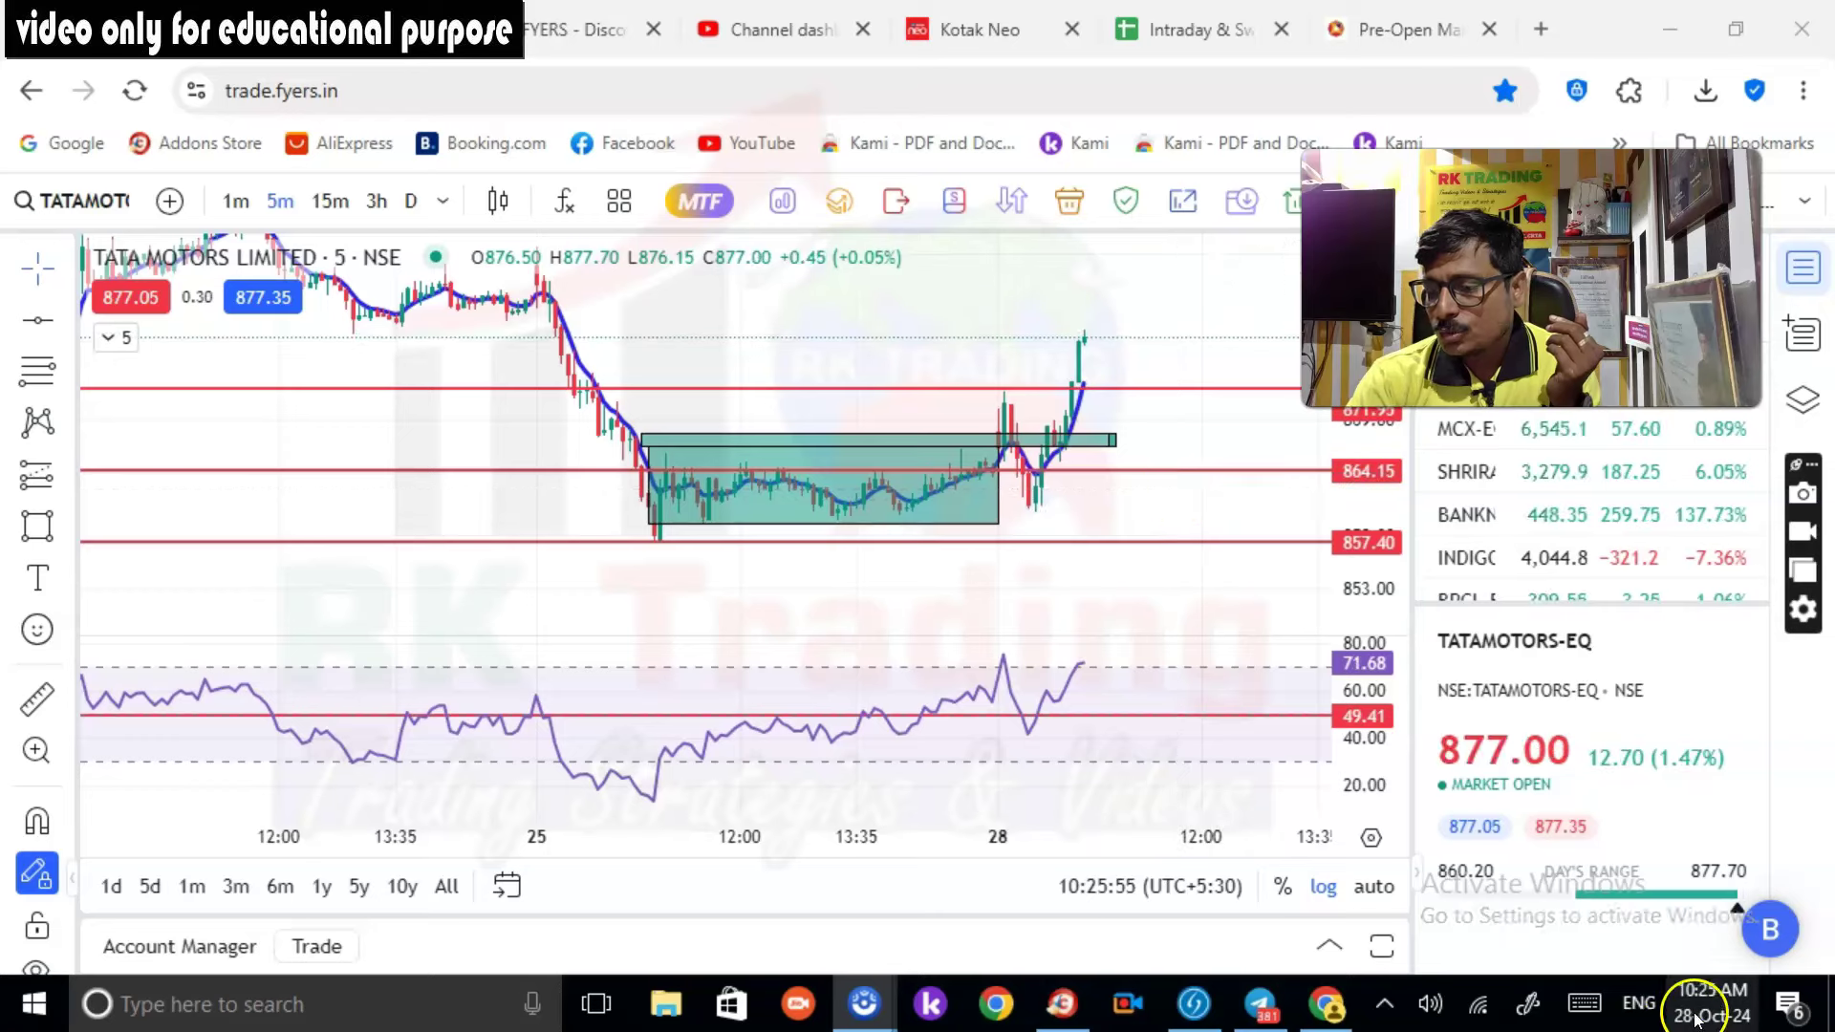
# Step: Check the date in the system calendar and examine the latest TATA MOTORS 5-minute candles above the marked rectangles
pyautogui.click(1697, 1014)
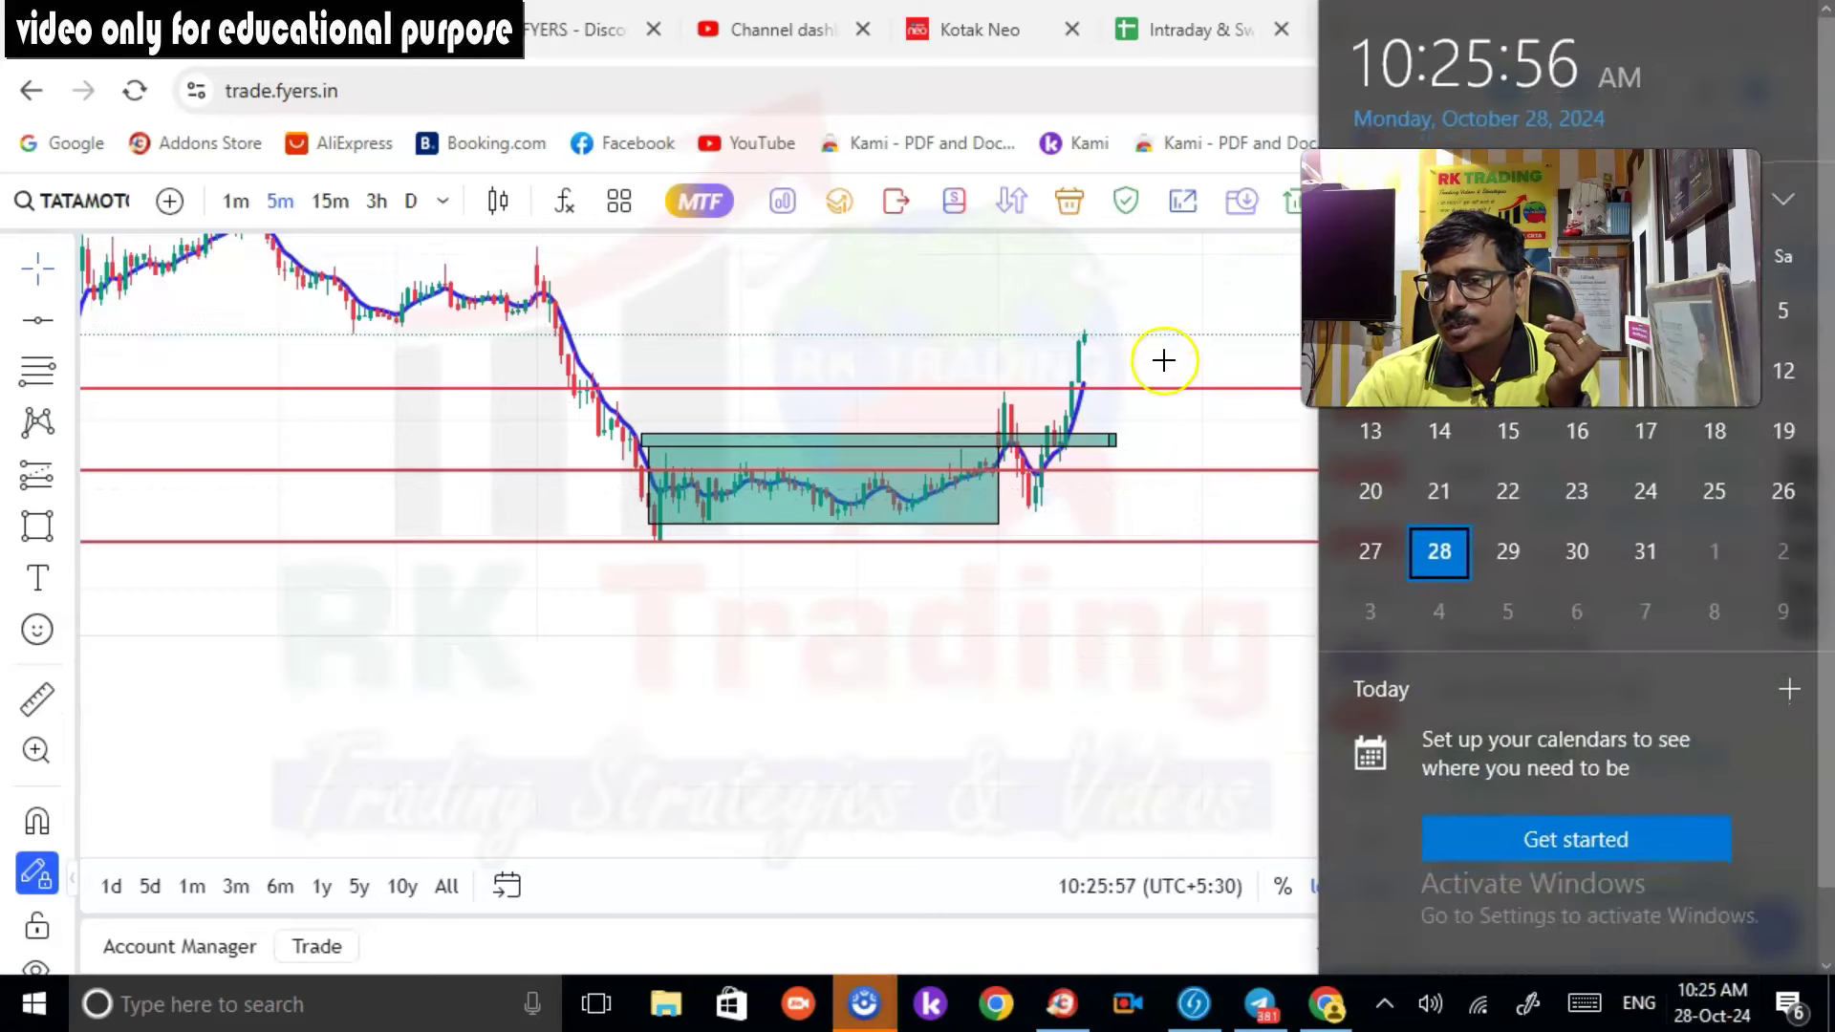
pyautogui.click(1163, 361)
pyautogui.scroll(3, 1143, 354)
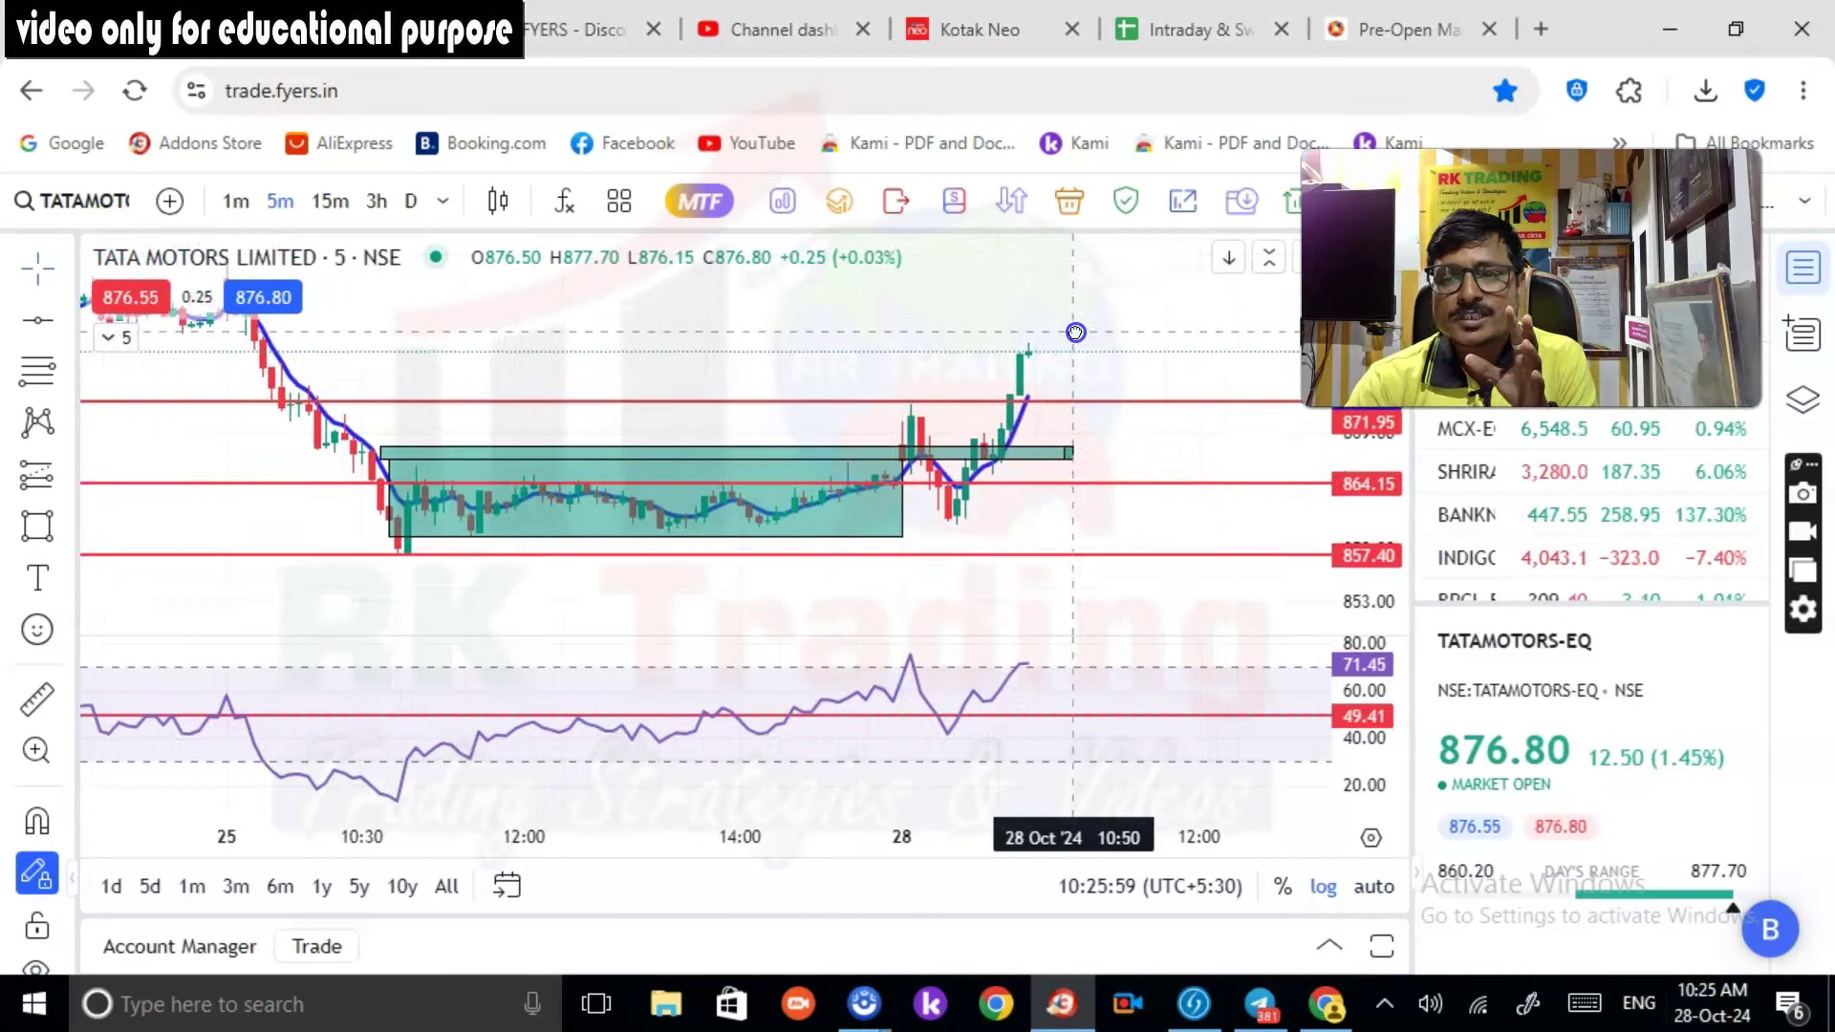
pyautogui.moveTo(1075, 331); pyautogui.dragTo(1041, 346)
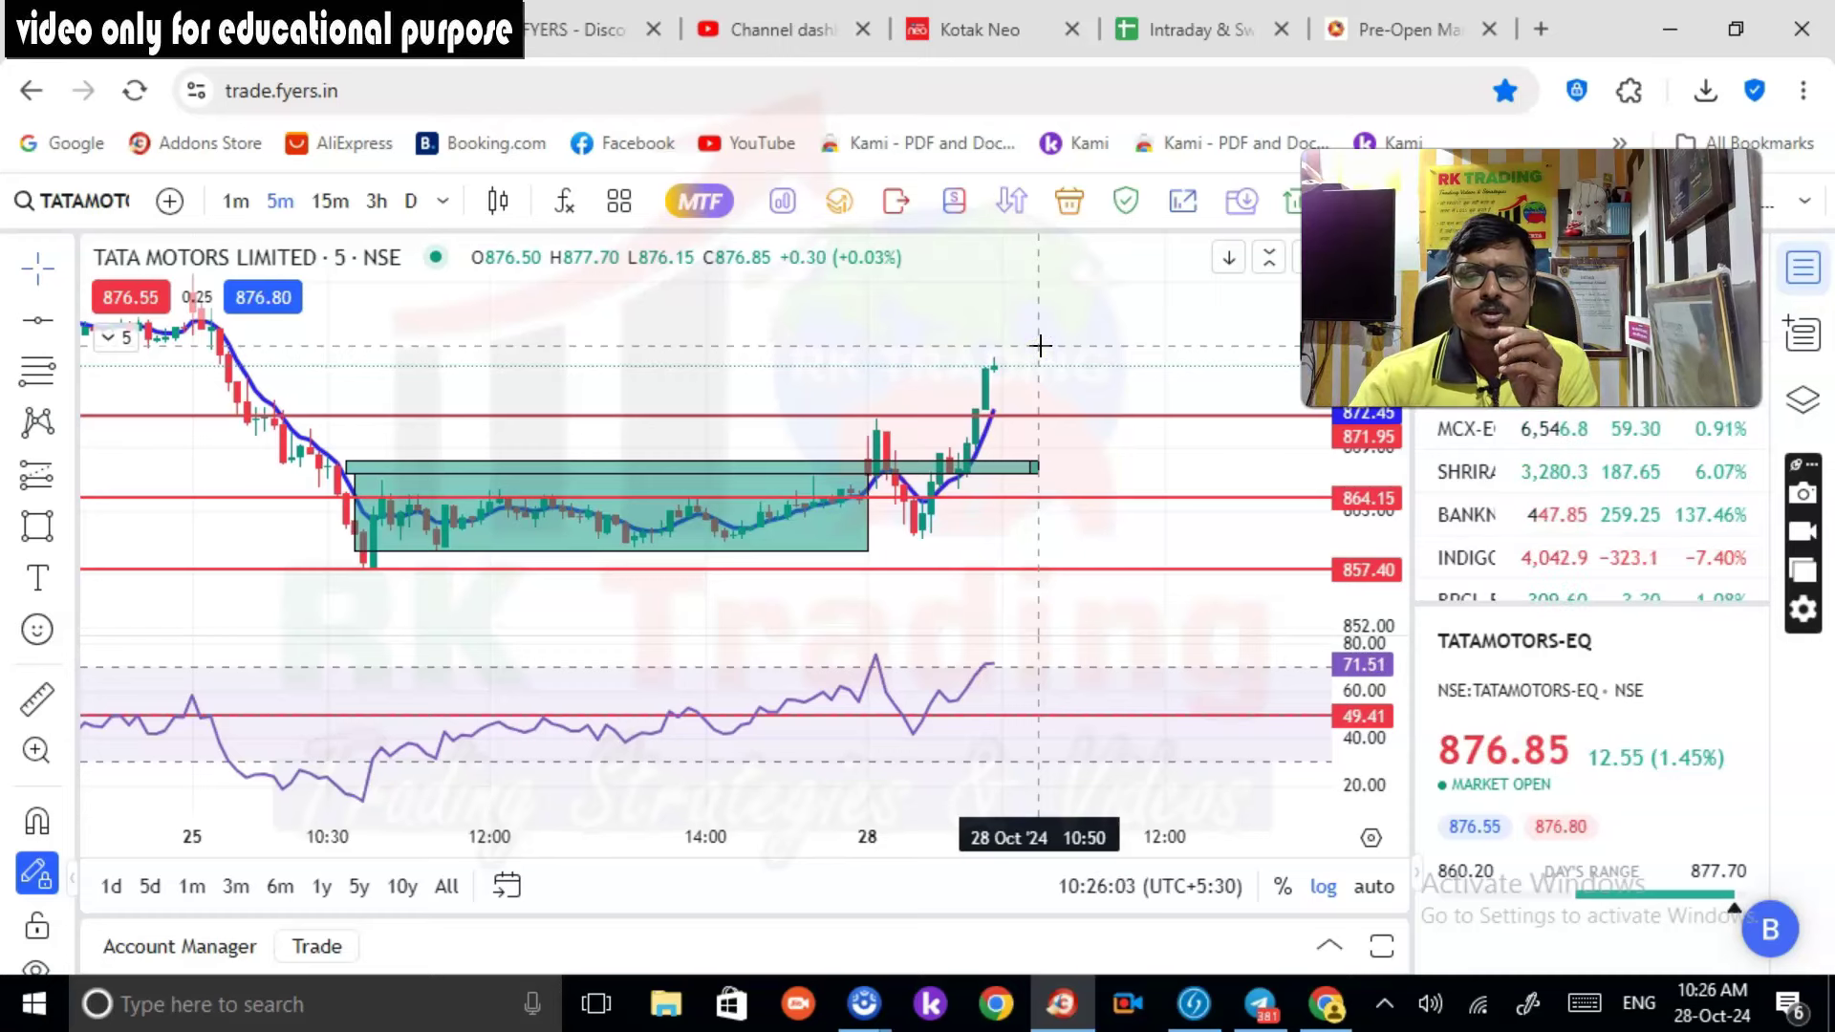
pyautogui.click(1016, 457)
pyautogui.click(1015, 360)
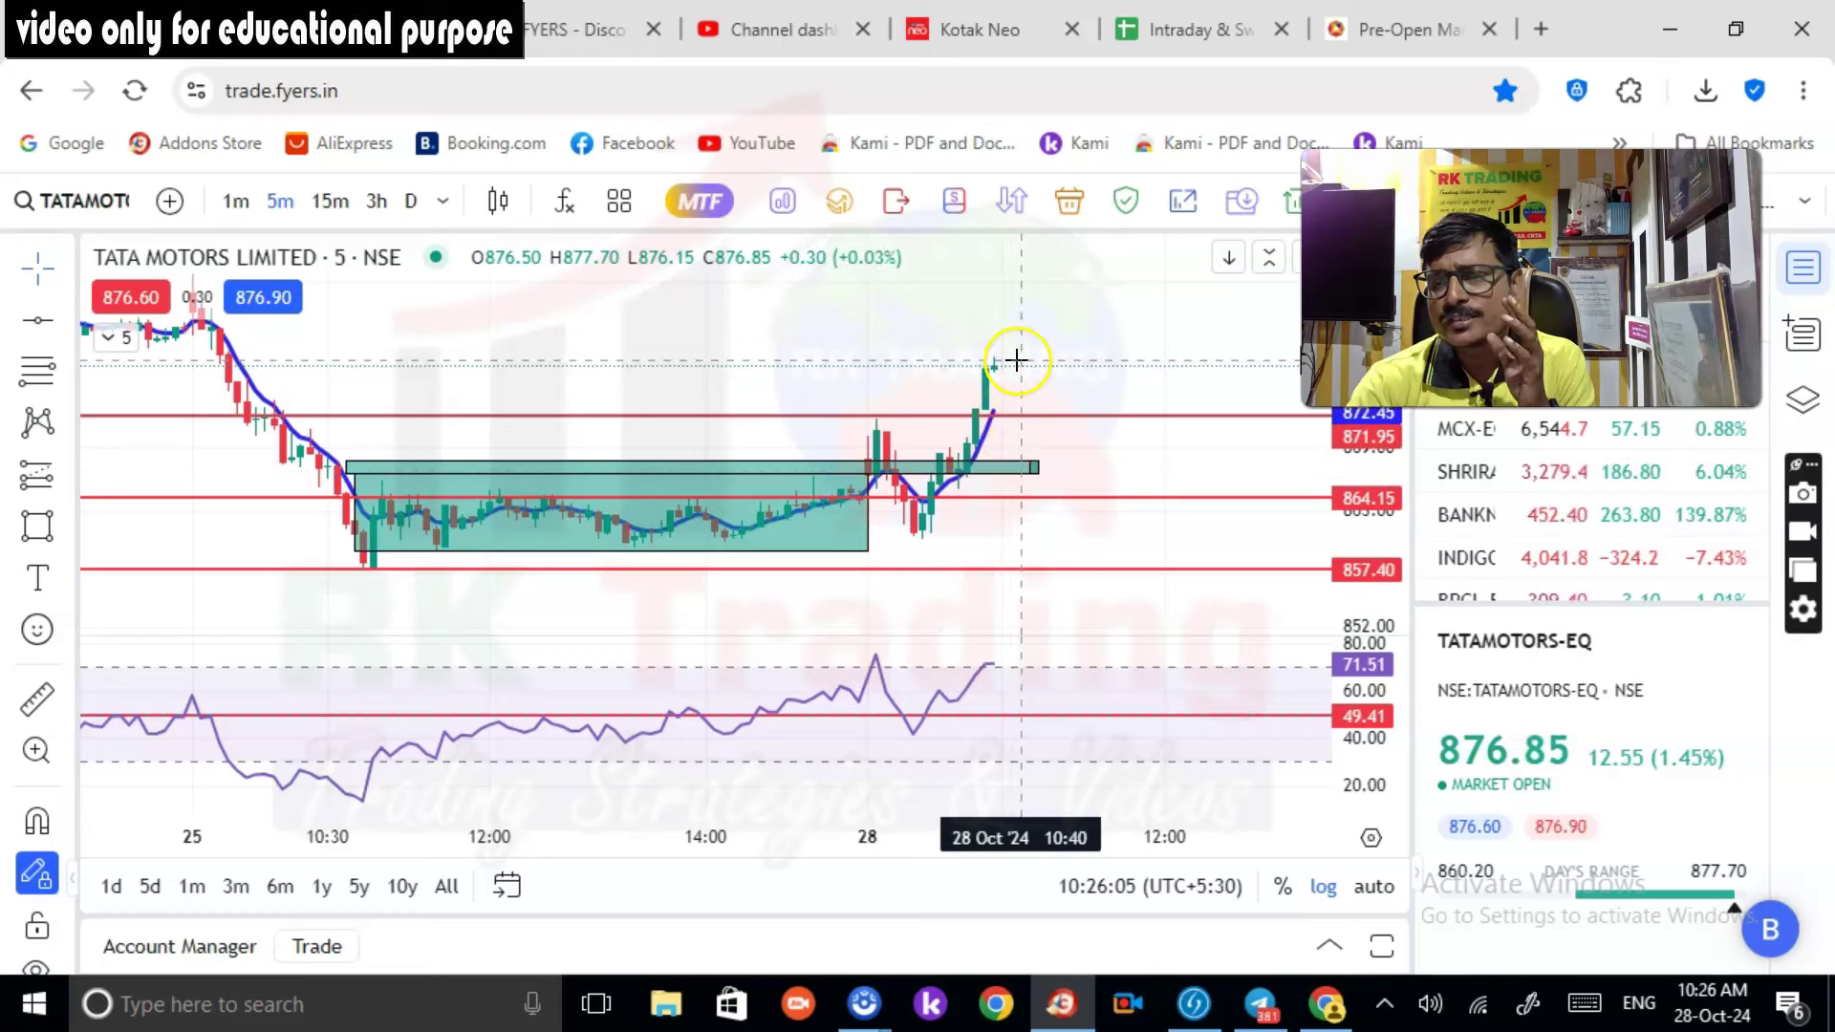
pyautogui.moveTo(1548, 287); pyautogui.dragTo(1587, 295)
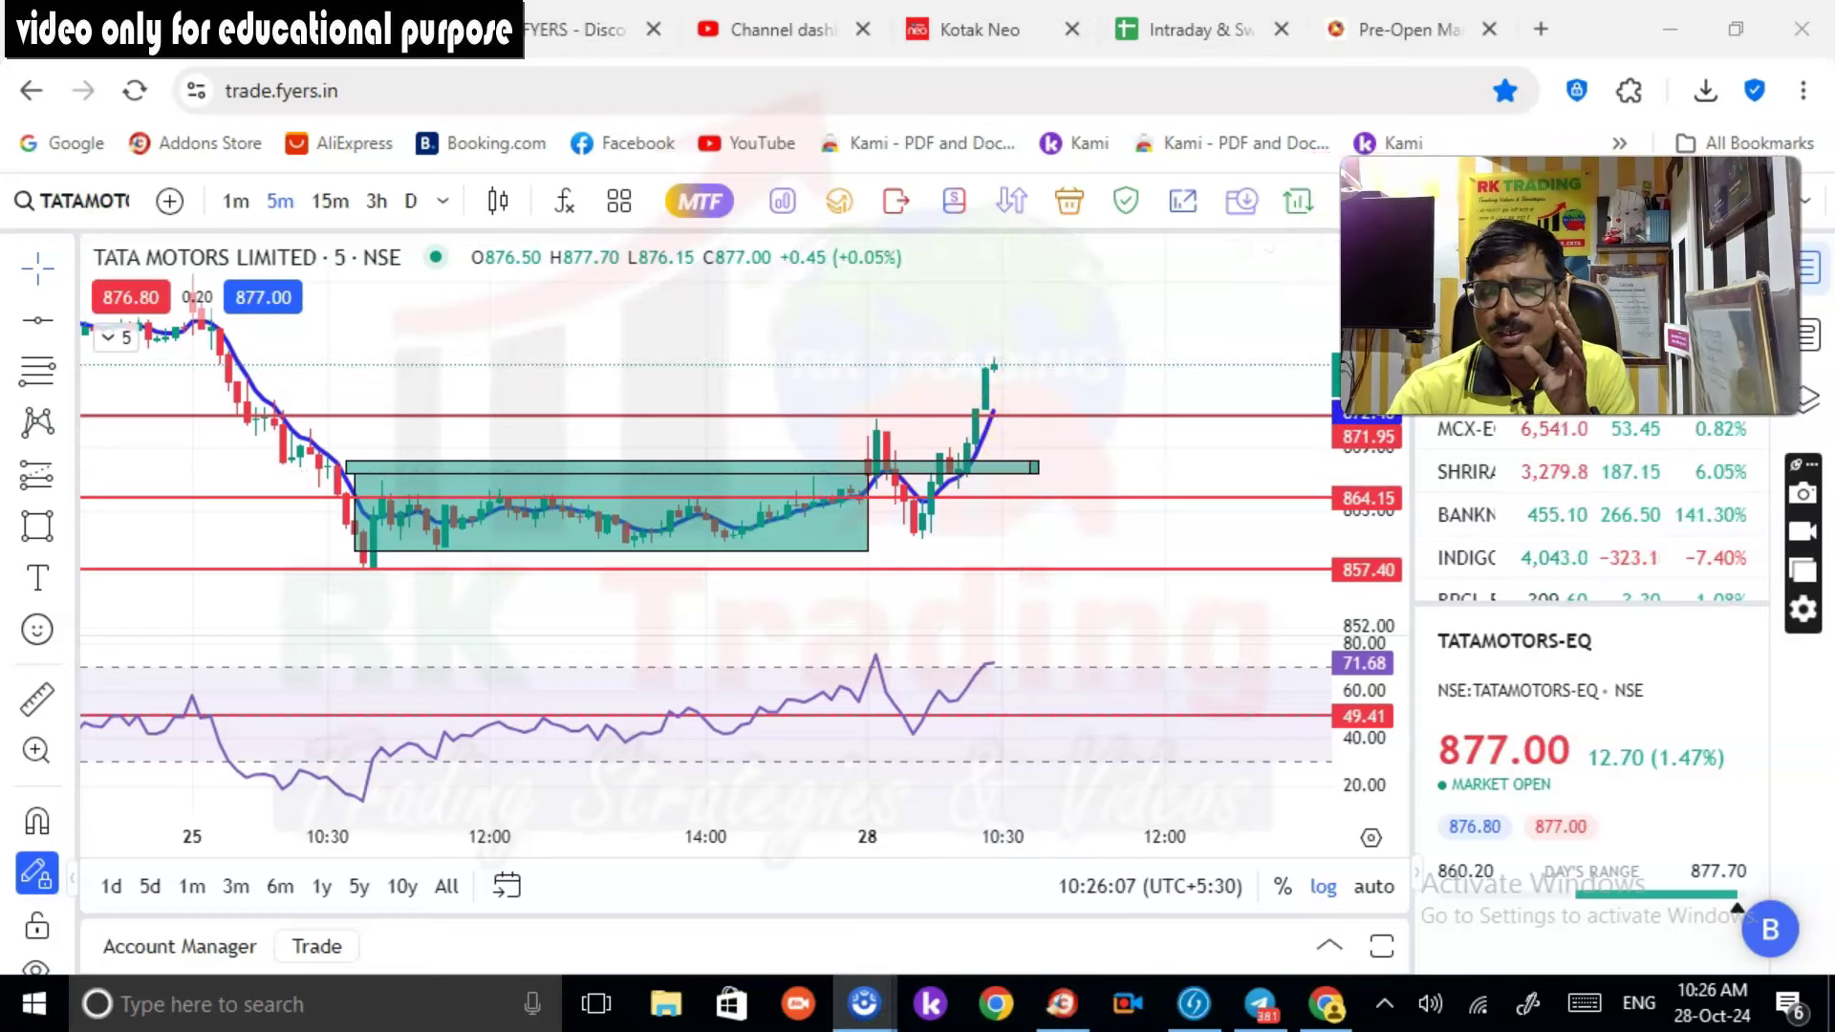
# Step: Compare the open TATAMOTORS 880 call position in Kotak Neo with the TATAMOTORS 880CE entry in row 189 of the profit book
pyautogui.click(956, 29)
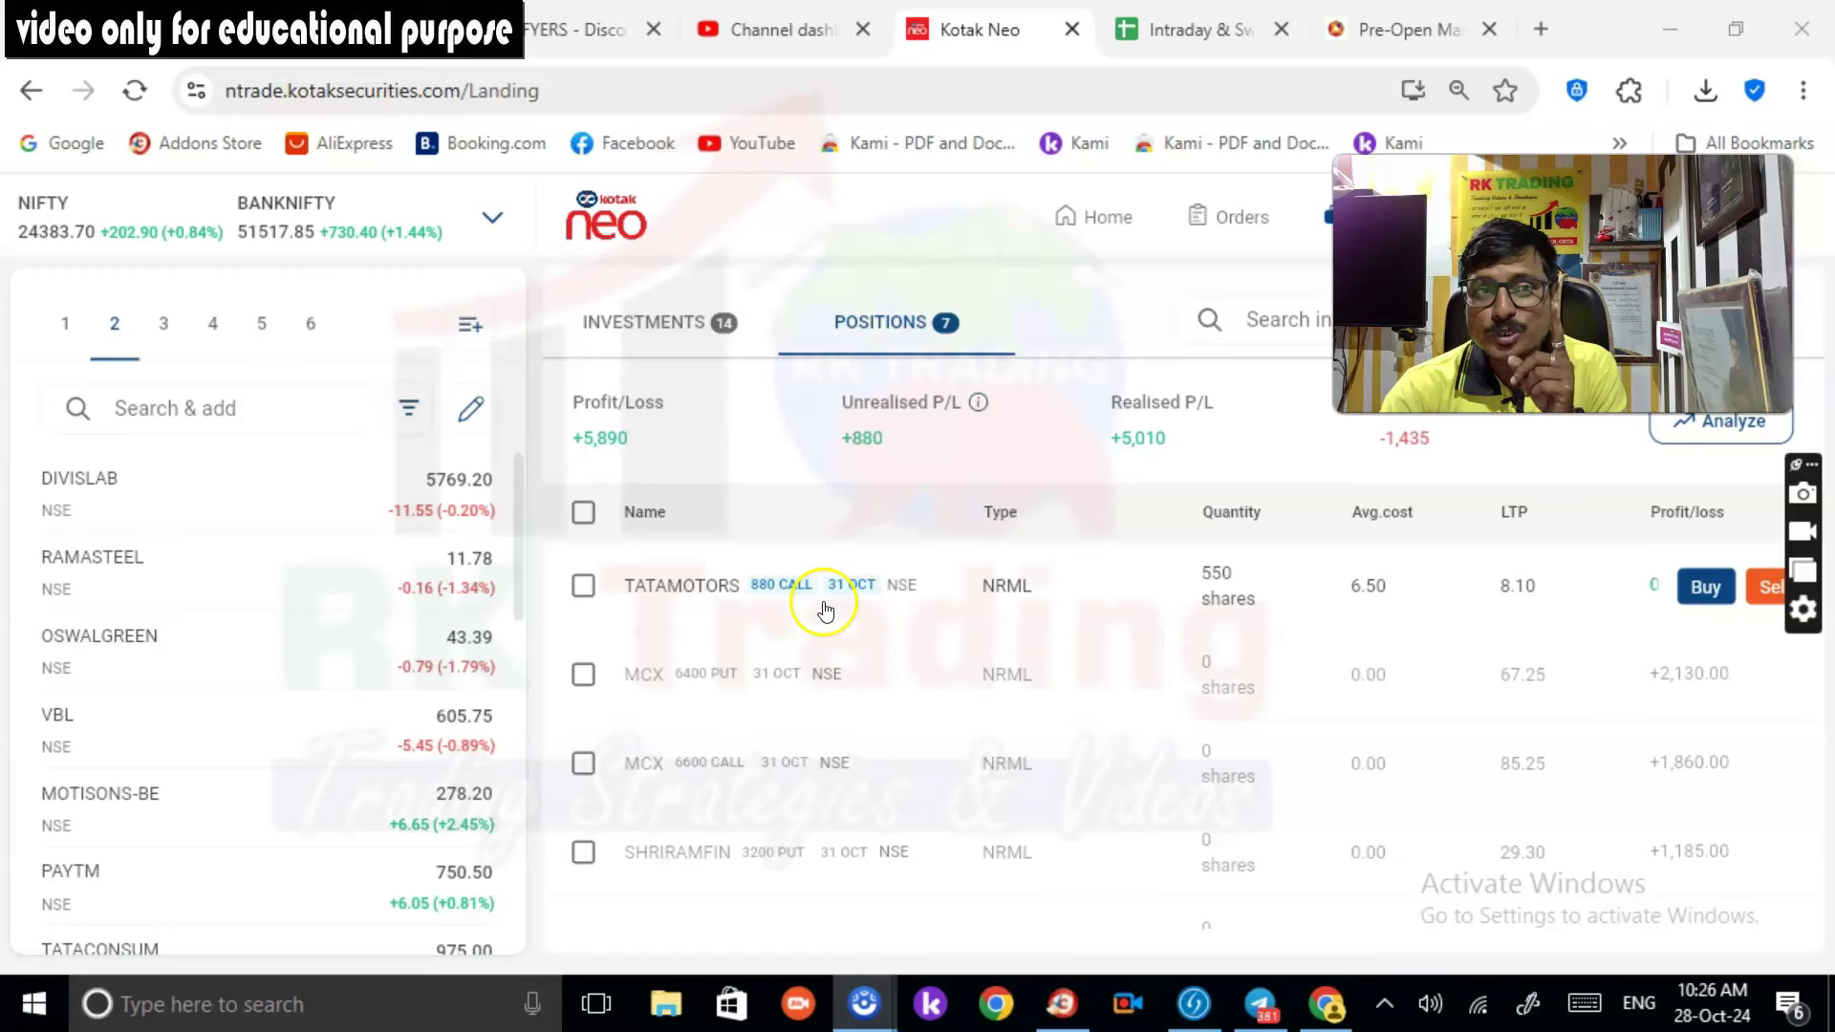
pyautogui.click(1161, 30)
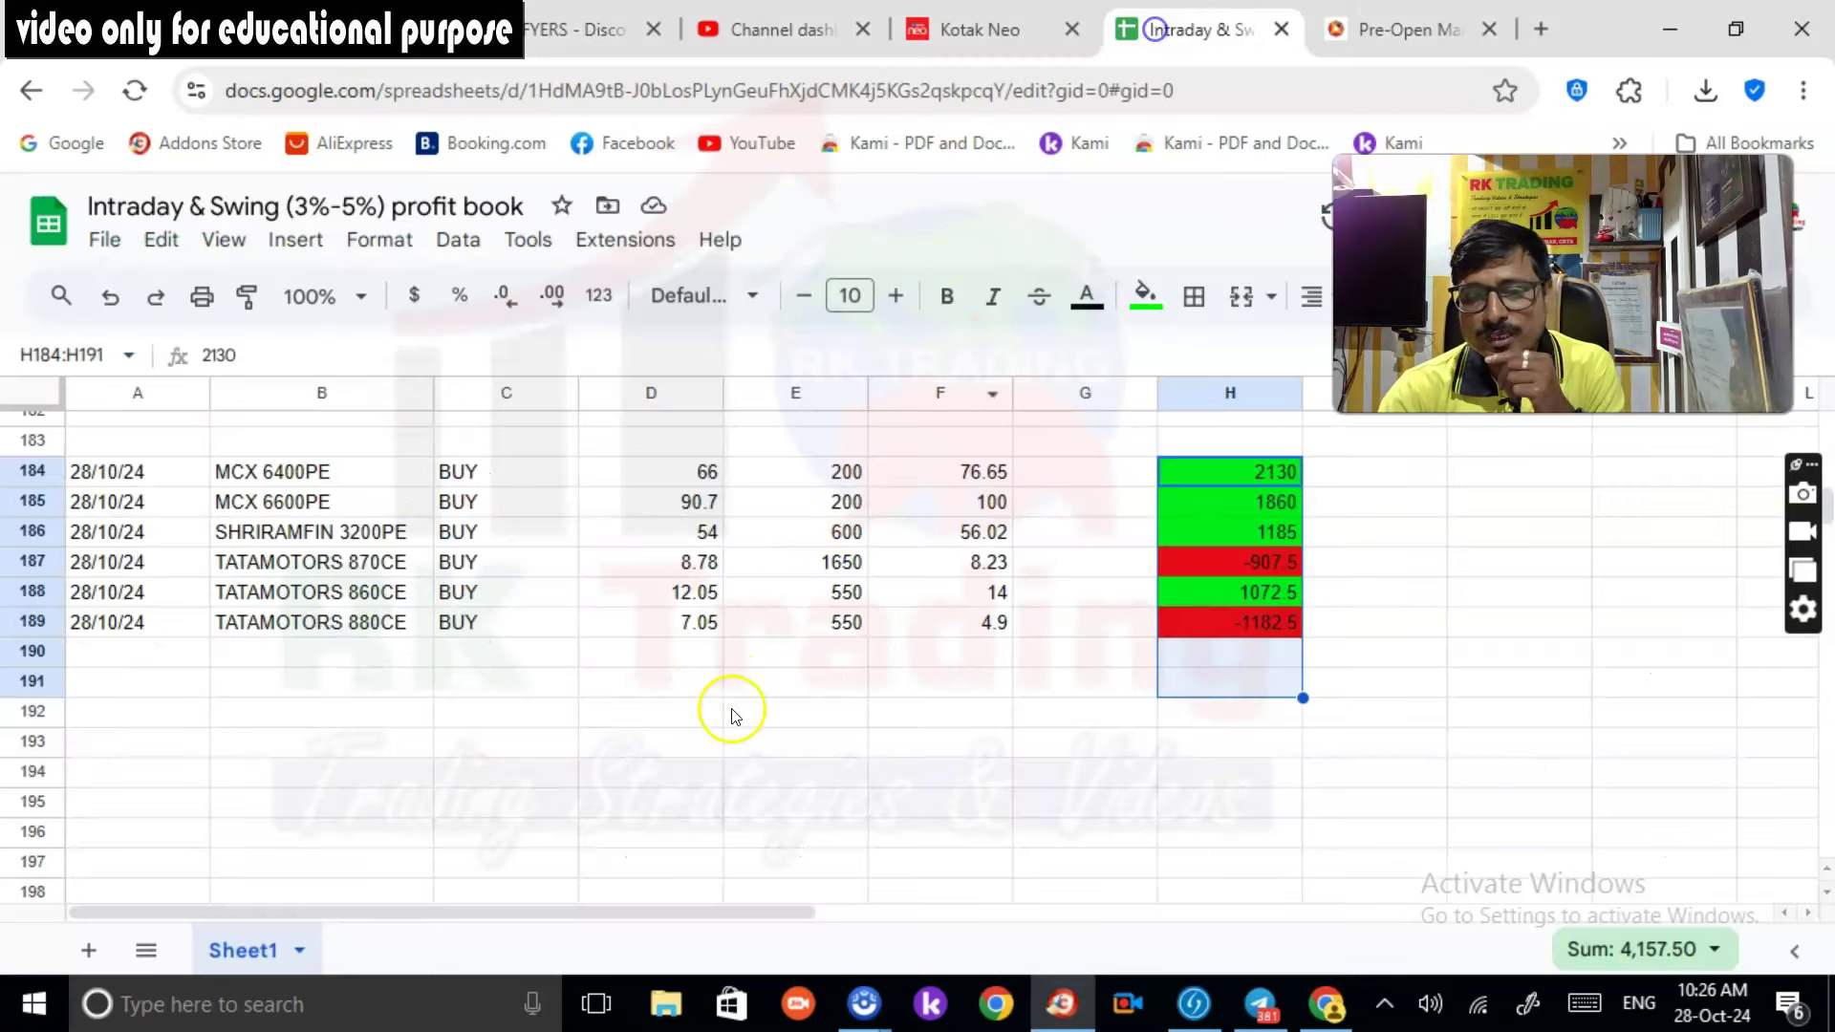
pyautogui.click(377, 626)
pyautogui.click(1239, 631)
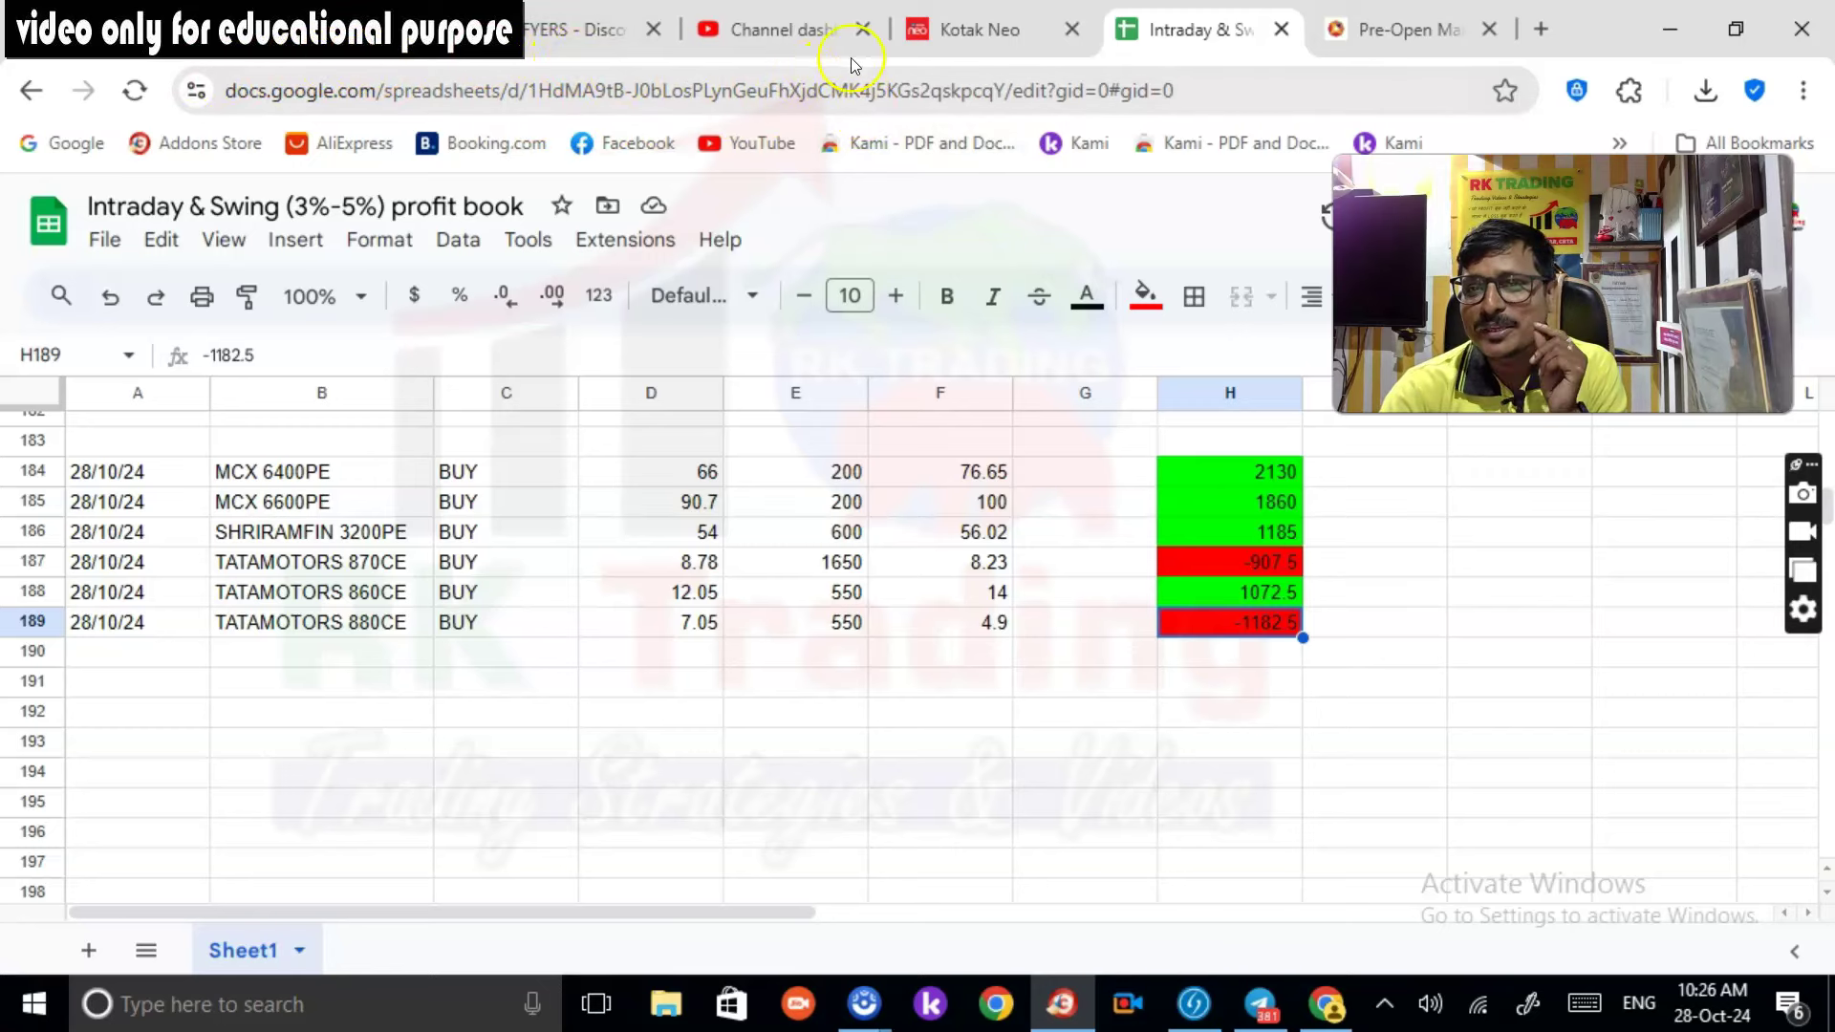
pyautogui.click(960, 47)
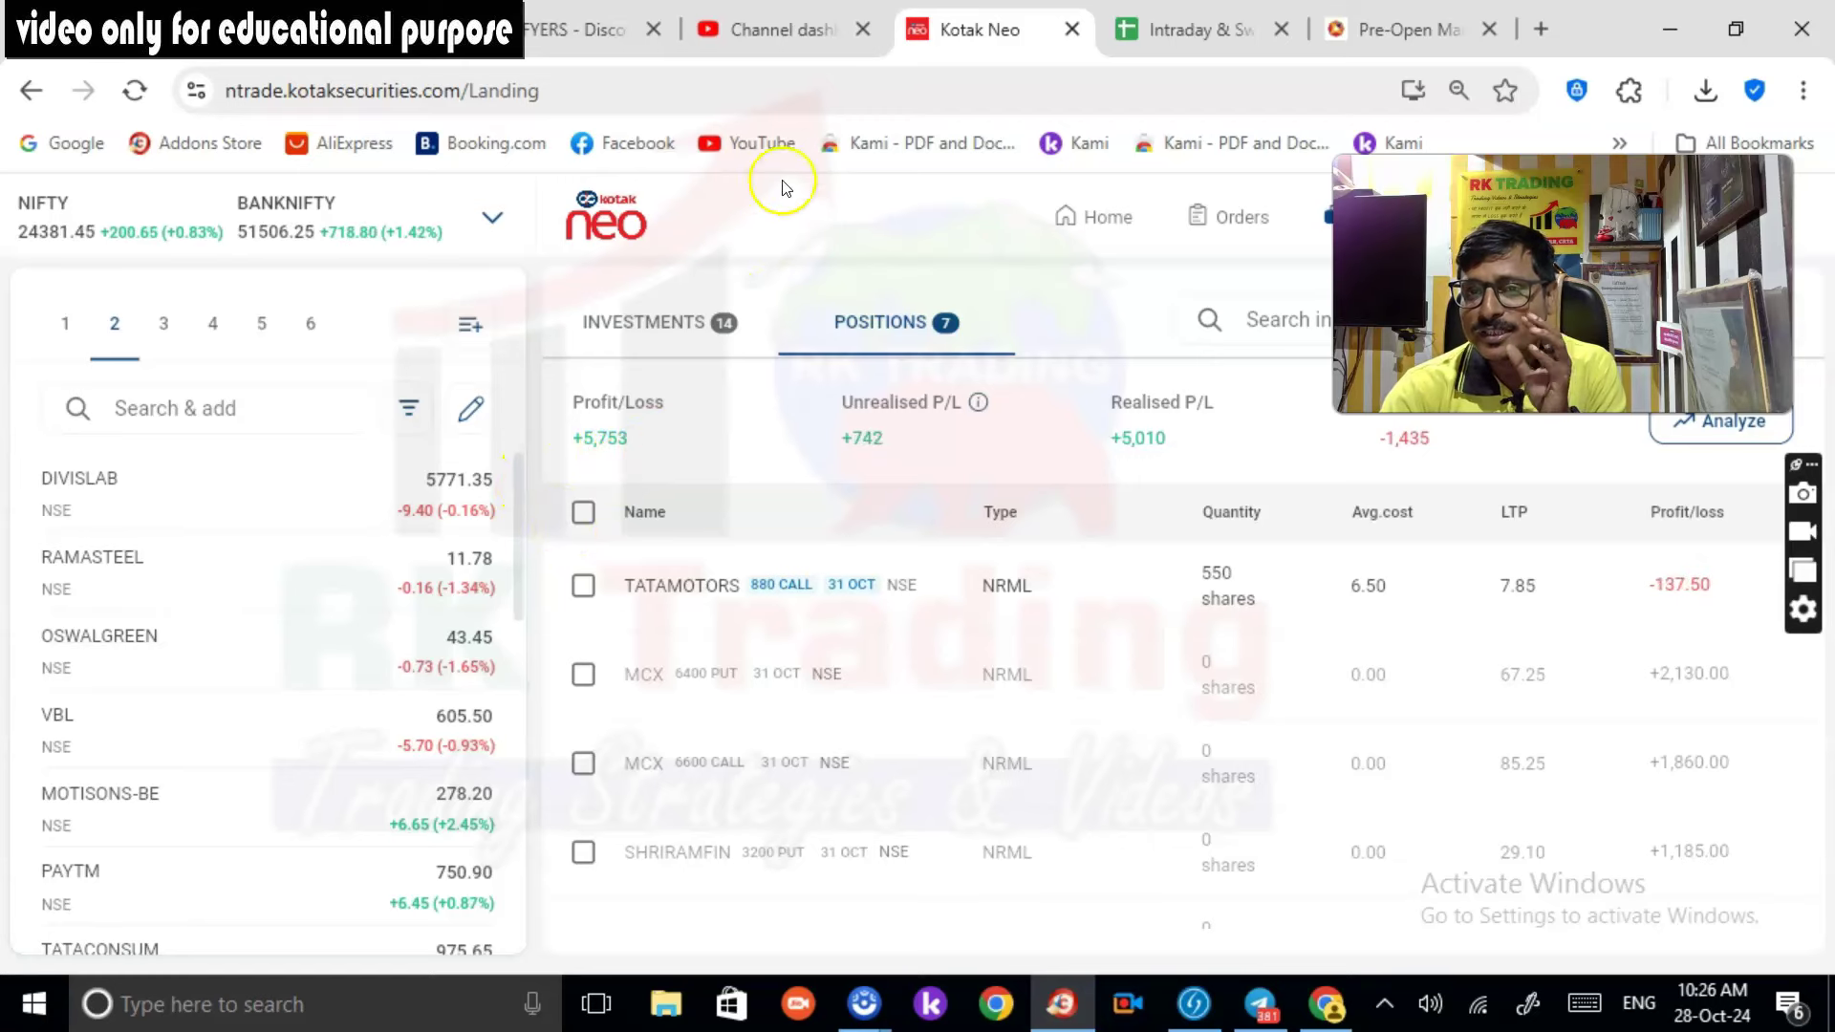
# Step: Sum the 28/10/24 results in rows 184 to 189 of the profit book and compare them with the Kotak Neo profit/loss figures
pyautogui.click(1170, 29)
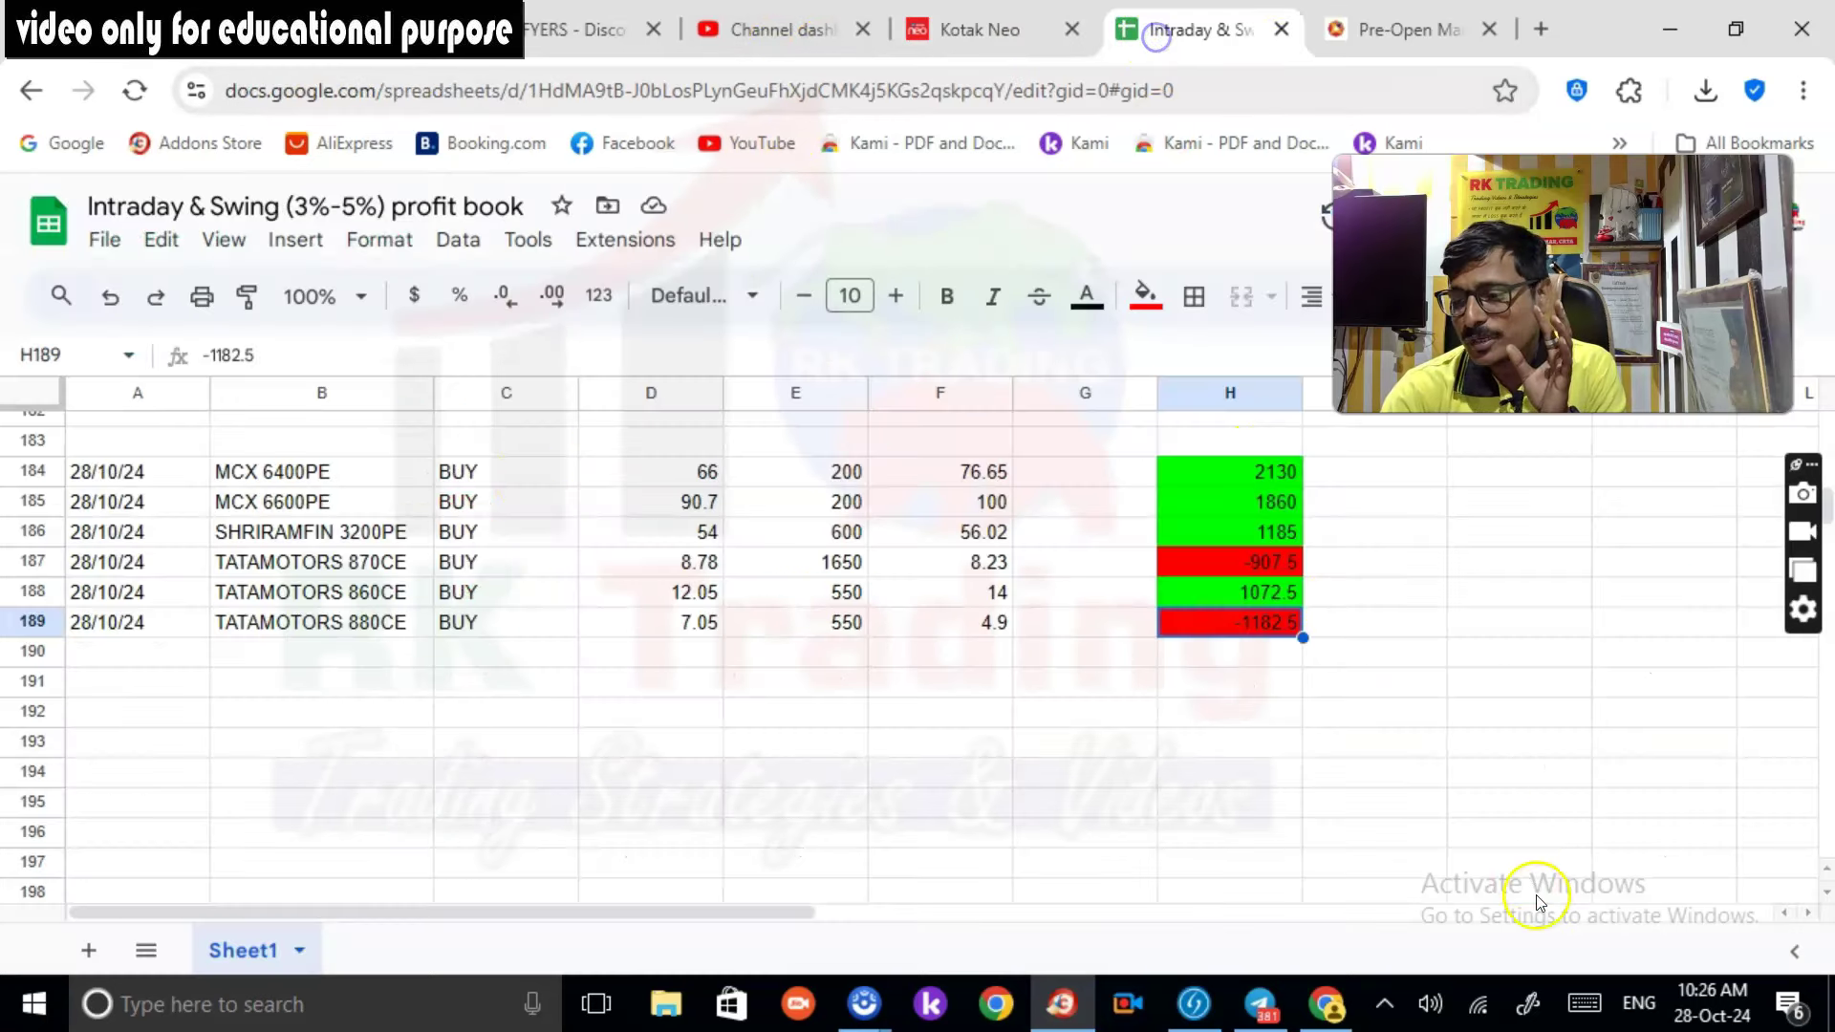
pyautogui.moveTo(1128, 473); pyautogui.dragTo(1319, 669)
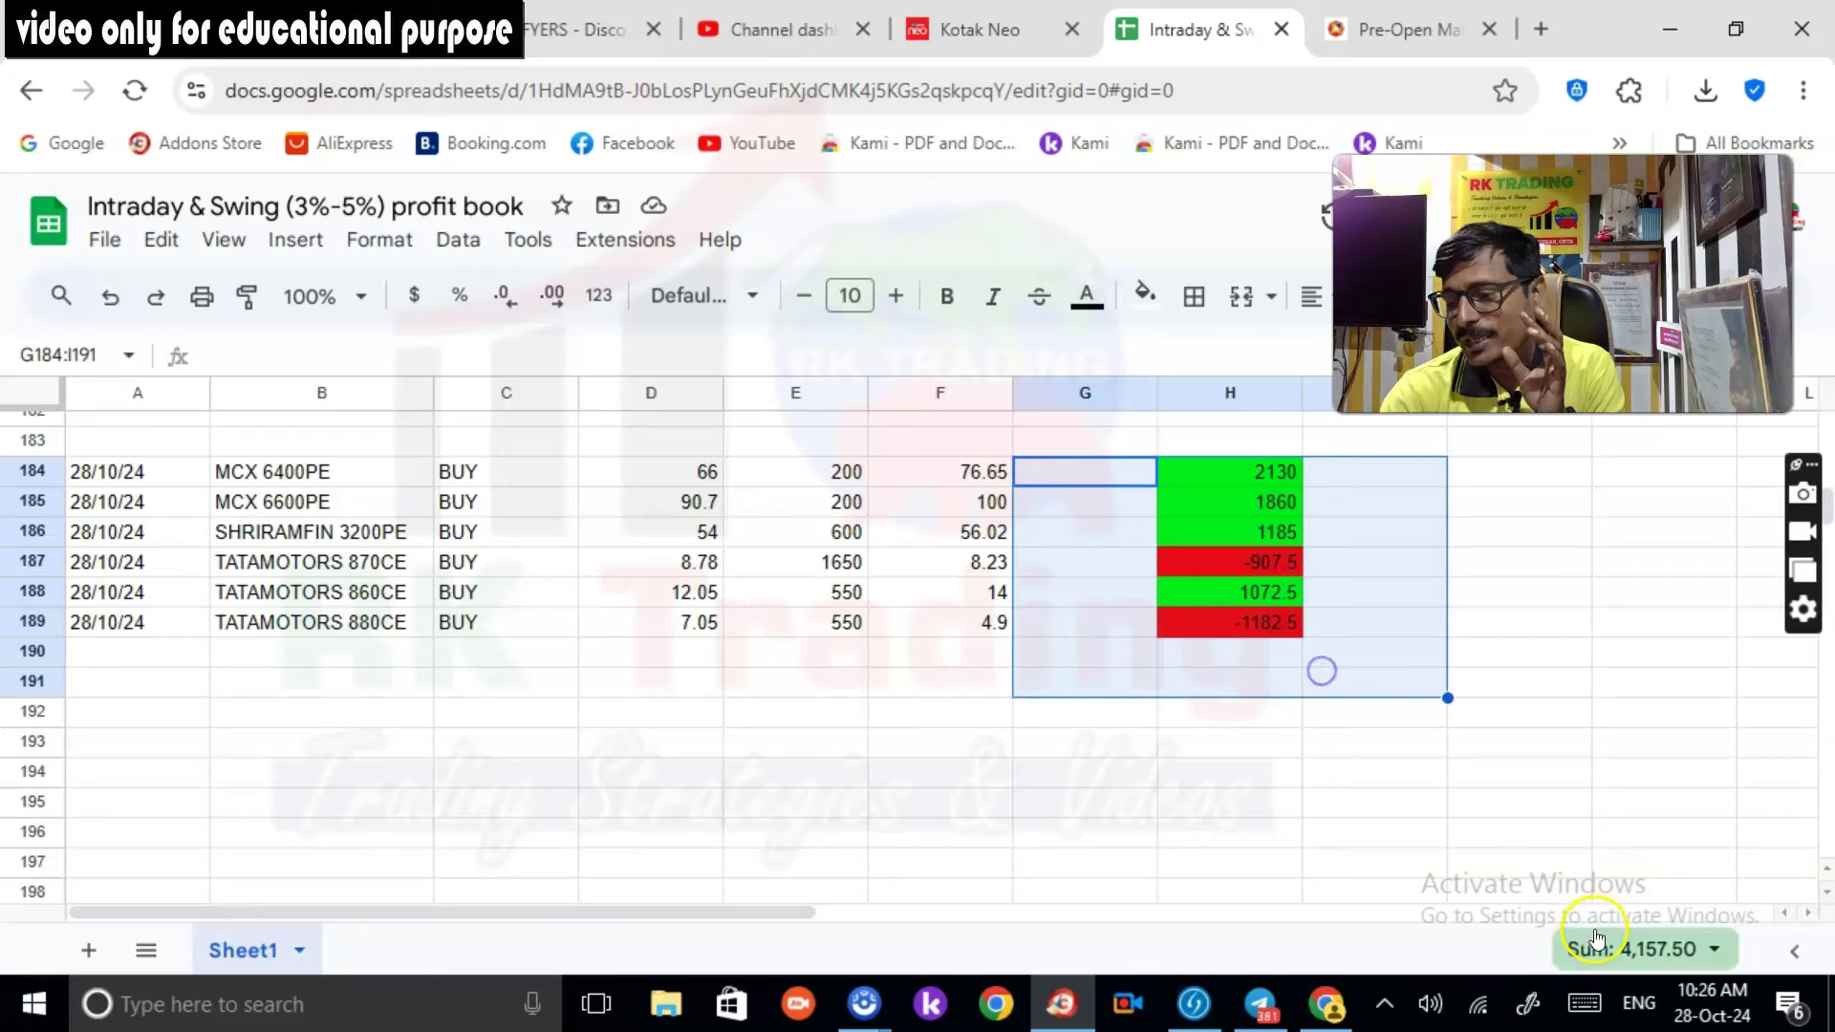
pyautogui.click(1601, 778)
pyautogui.click(939, 36)
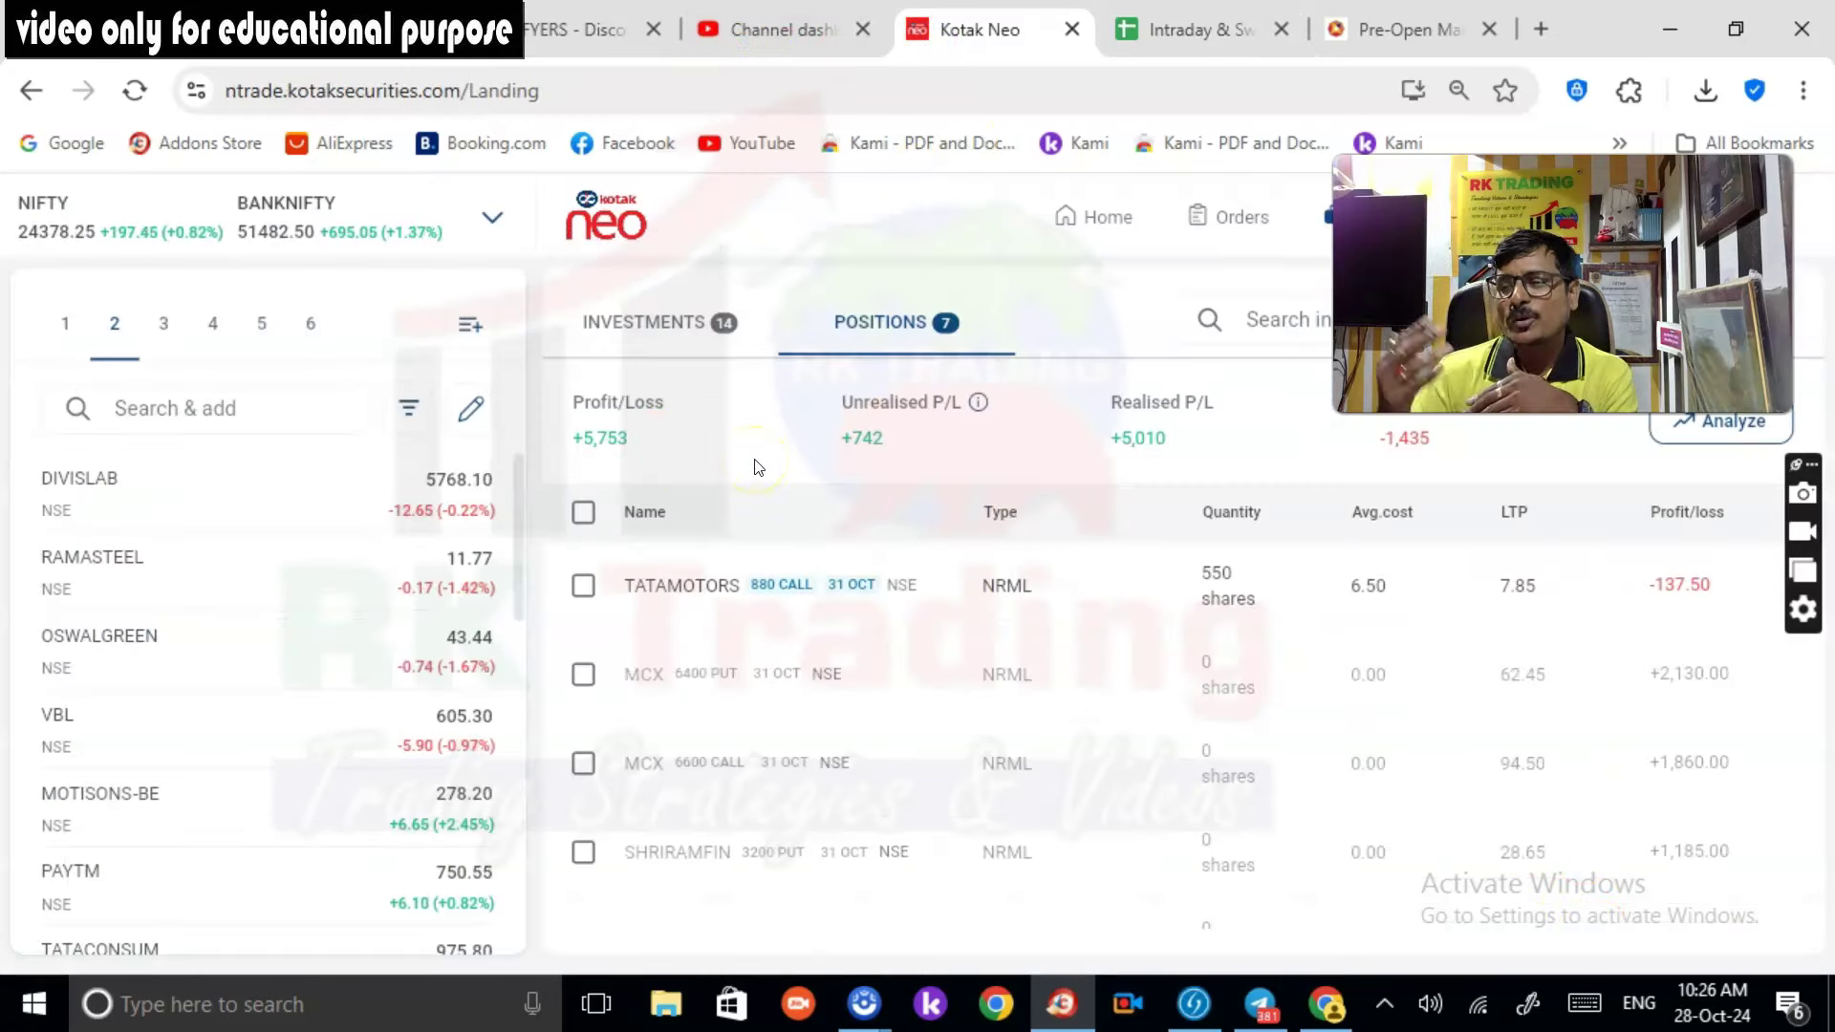
pyautogui.click(816, 517)
pyautogui.moveTo(1284, 592)
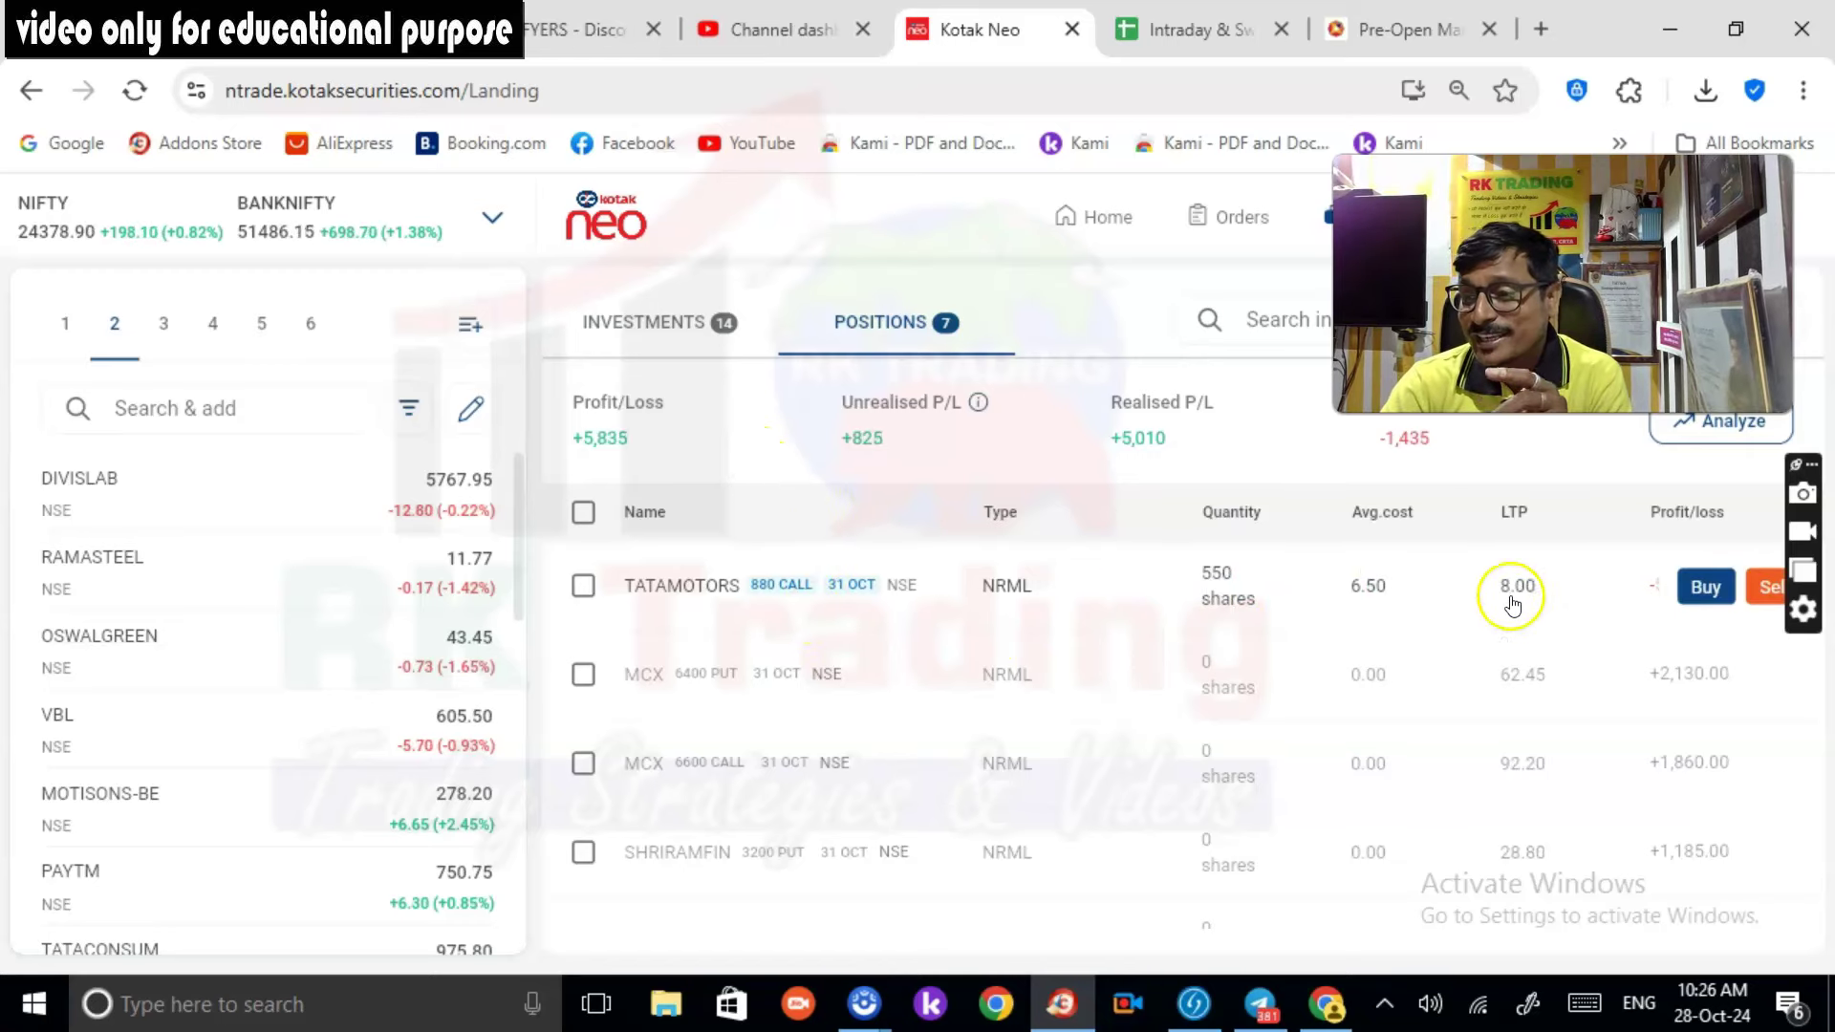
pyautogui.click(1195, 29)
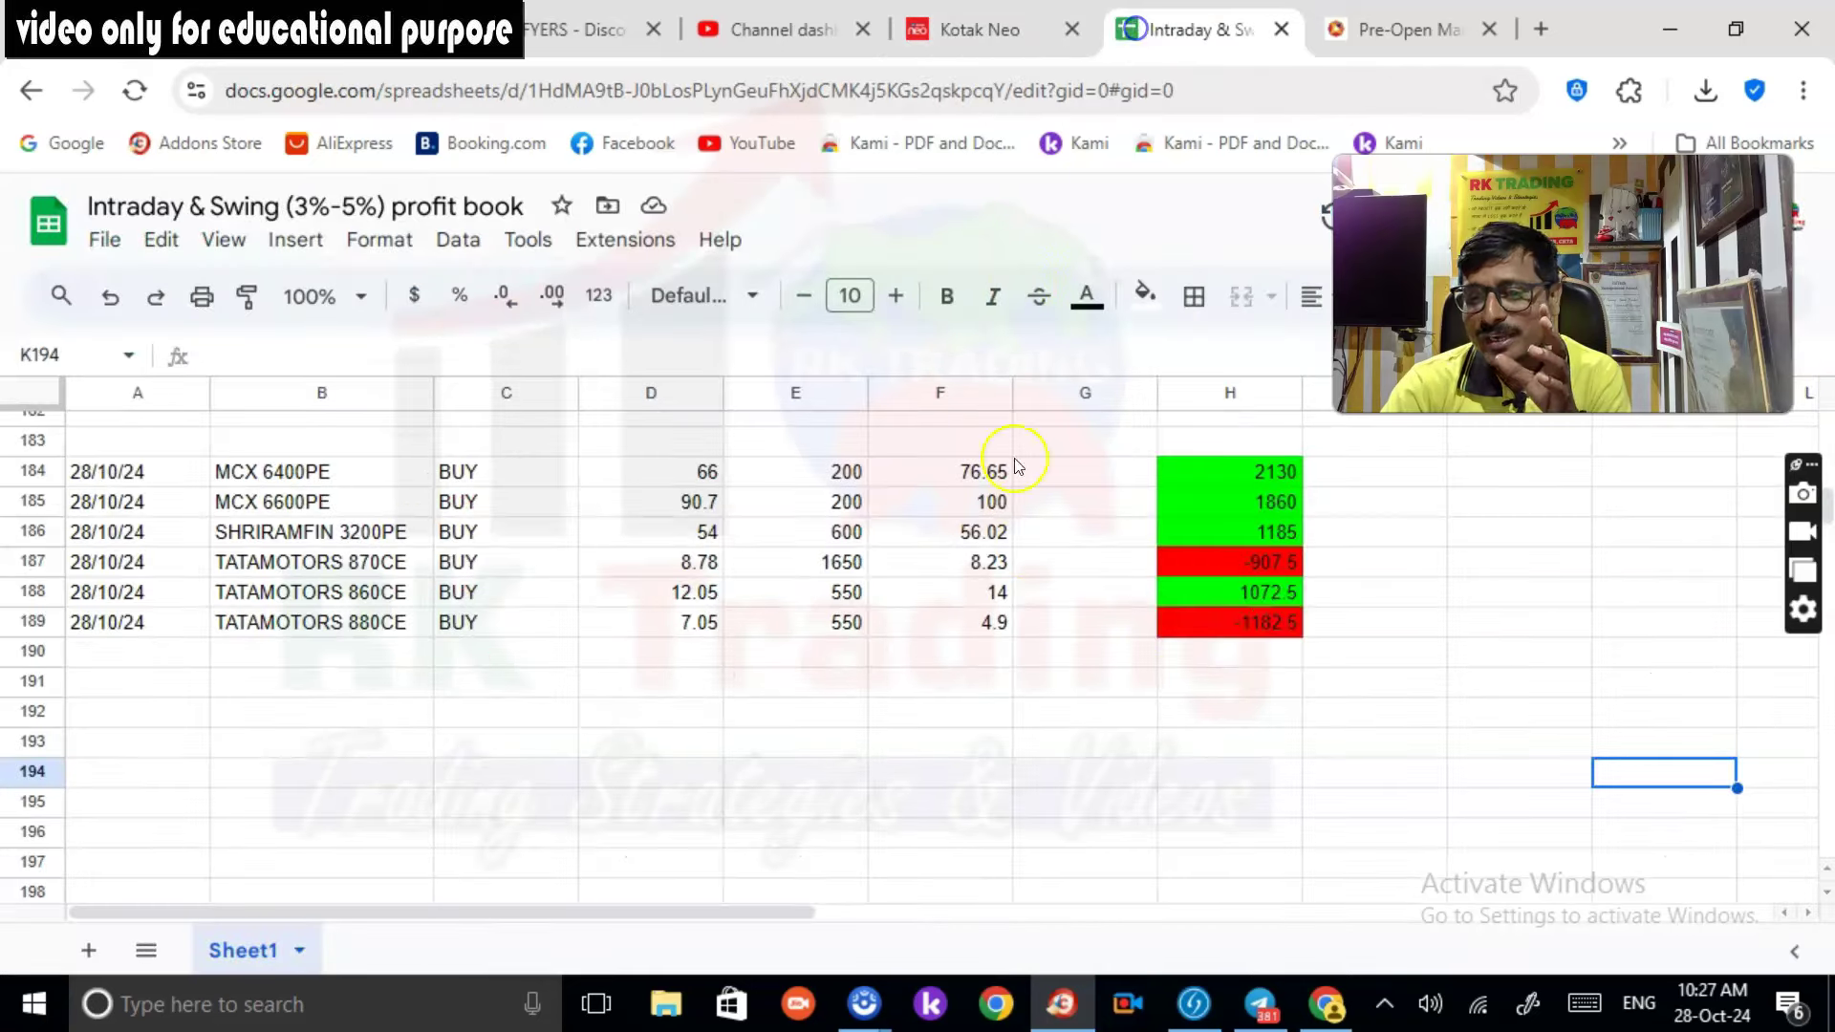
# Step: Review the buy and sell details of the closed TATAMOTORS 890 call position in Kotak Neo and return to the positions list
pyautogui.click(898, 38)
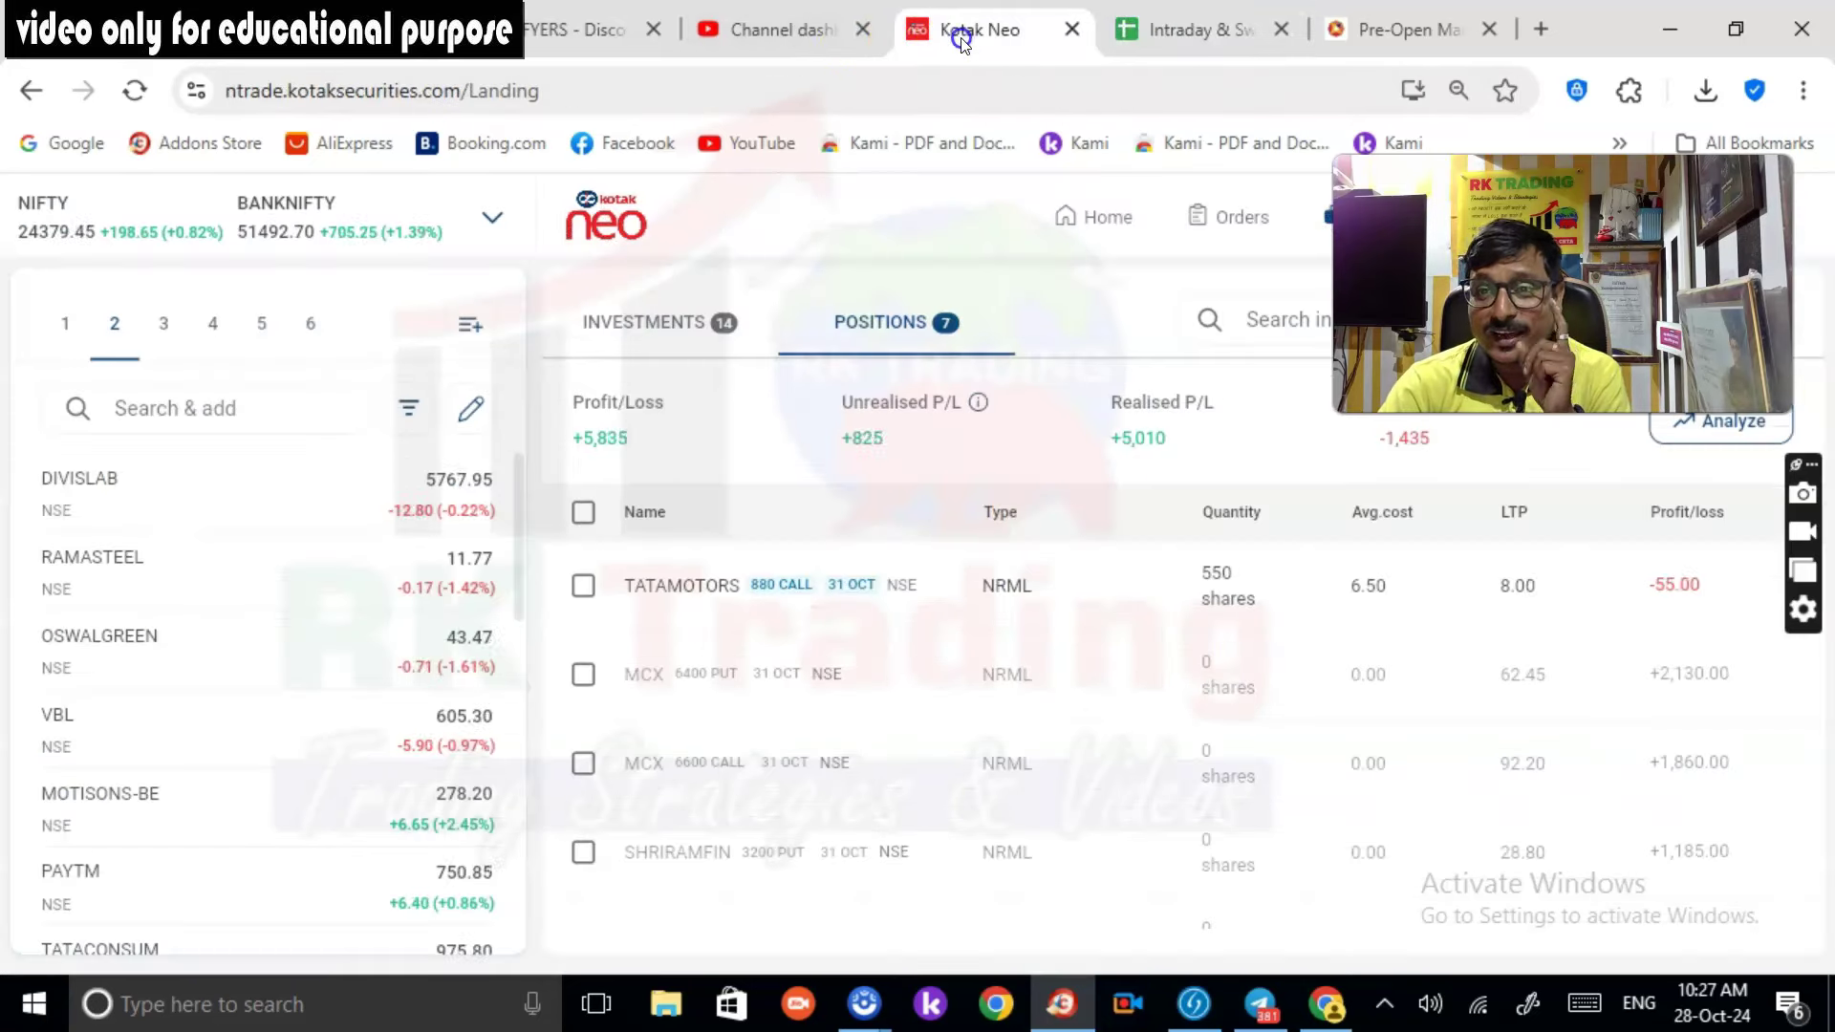
pyautogui.scroll(-3, 932, 860)
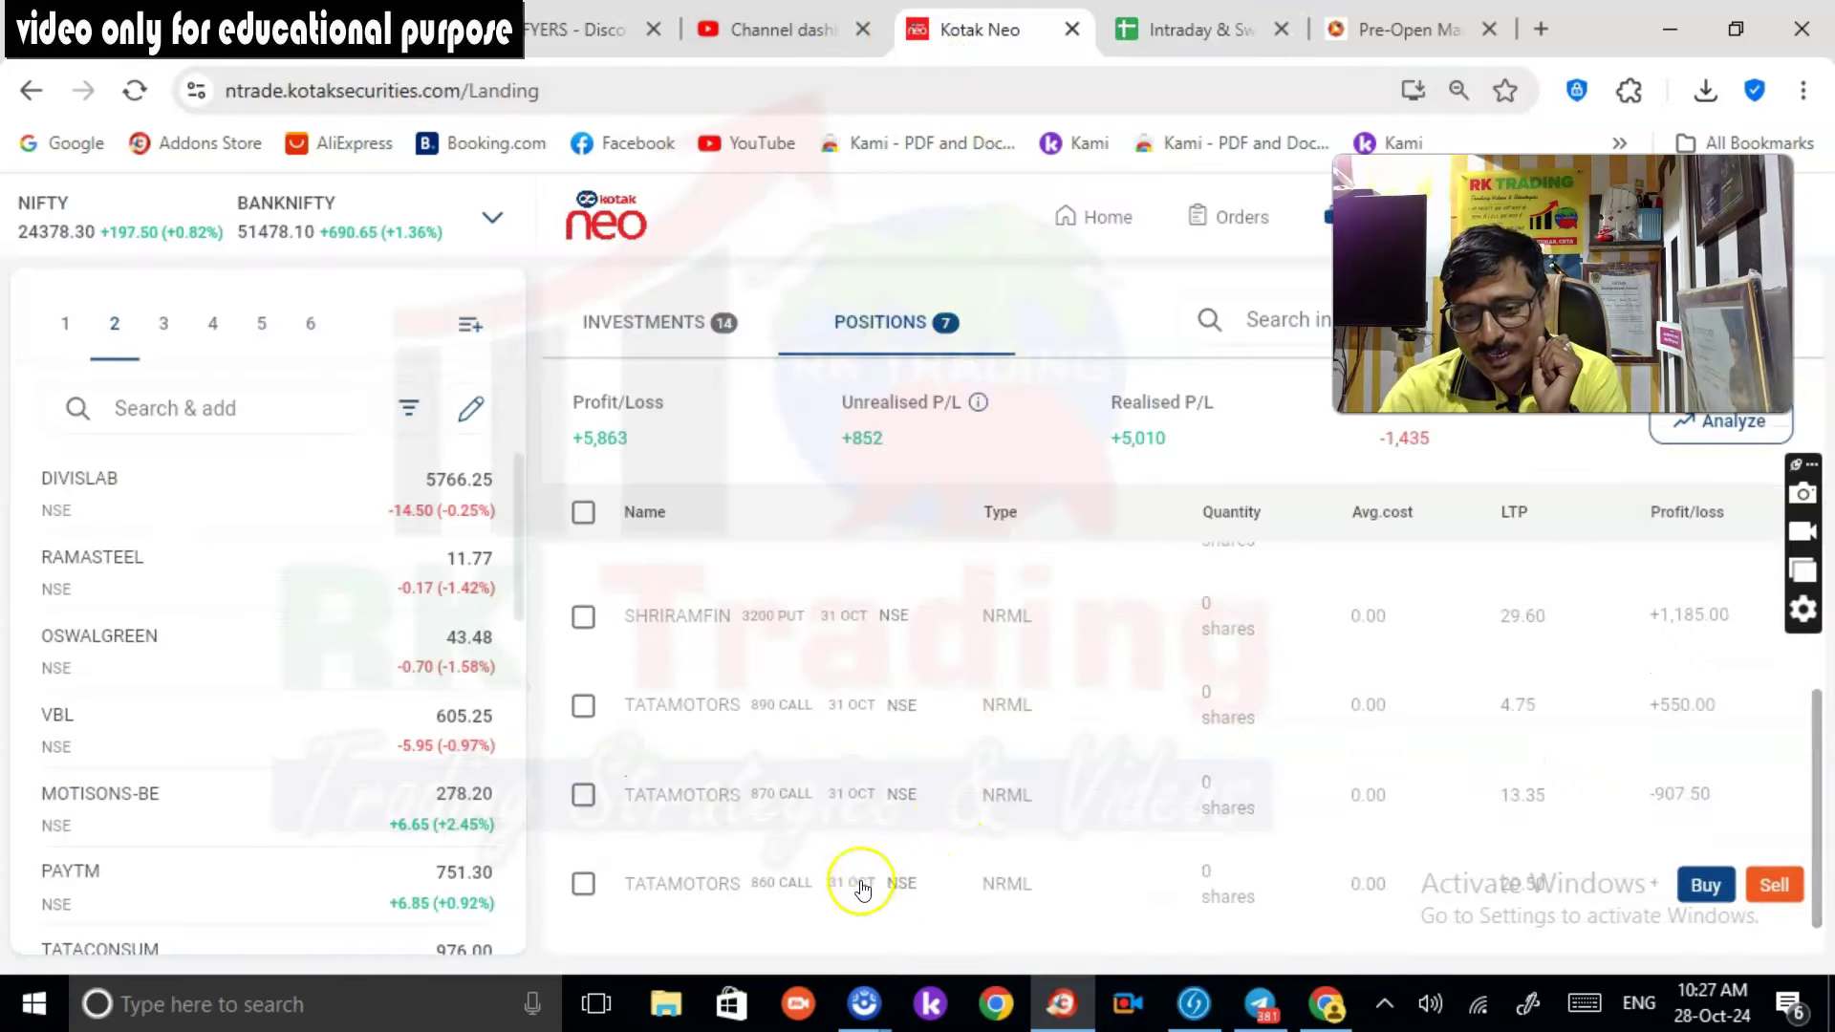
pyautogui.click(831, 712)
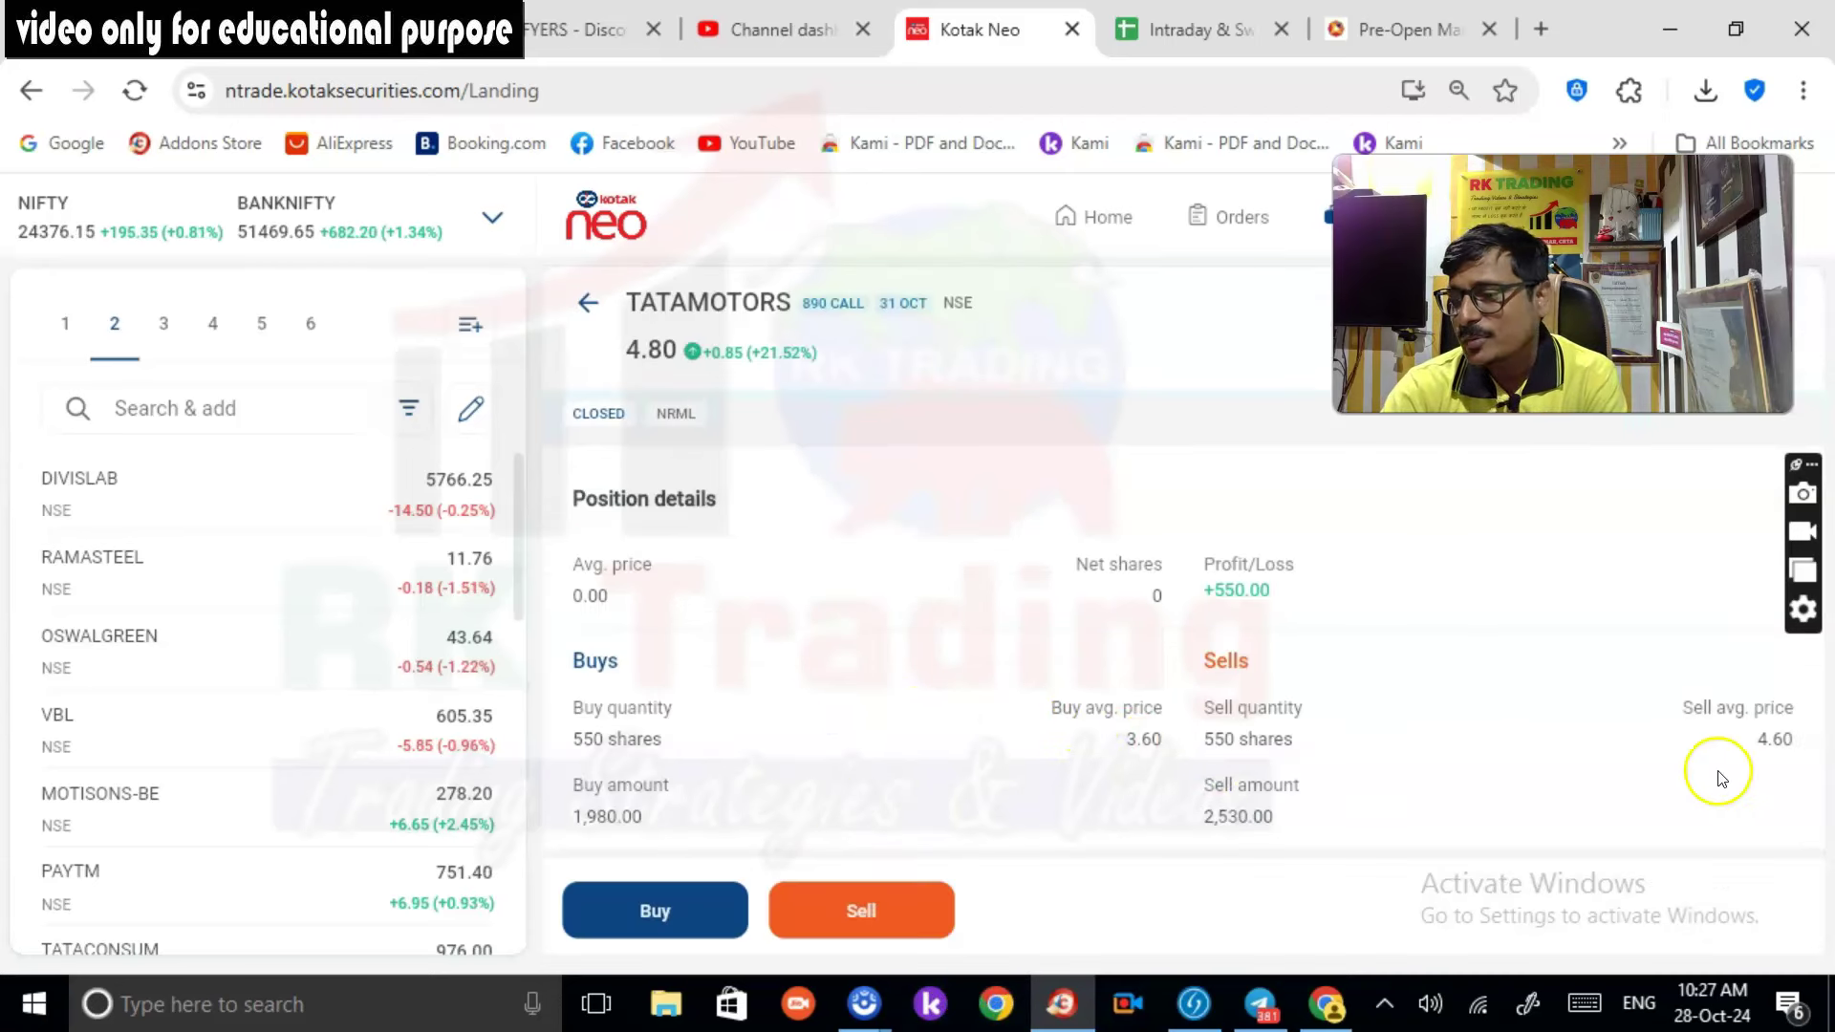
pyautogui.click(612, 320)
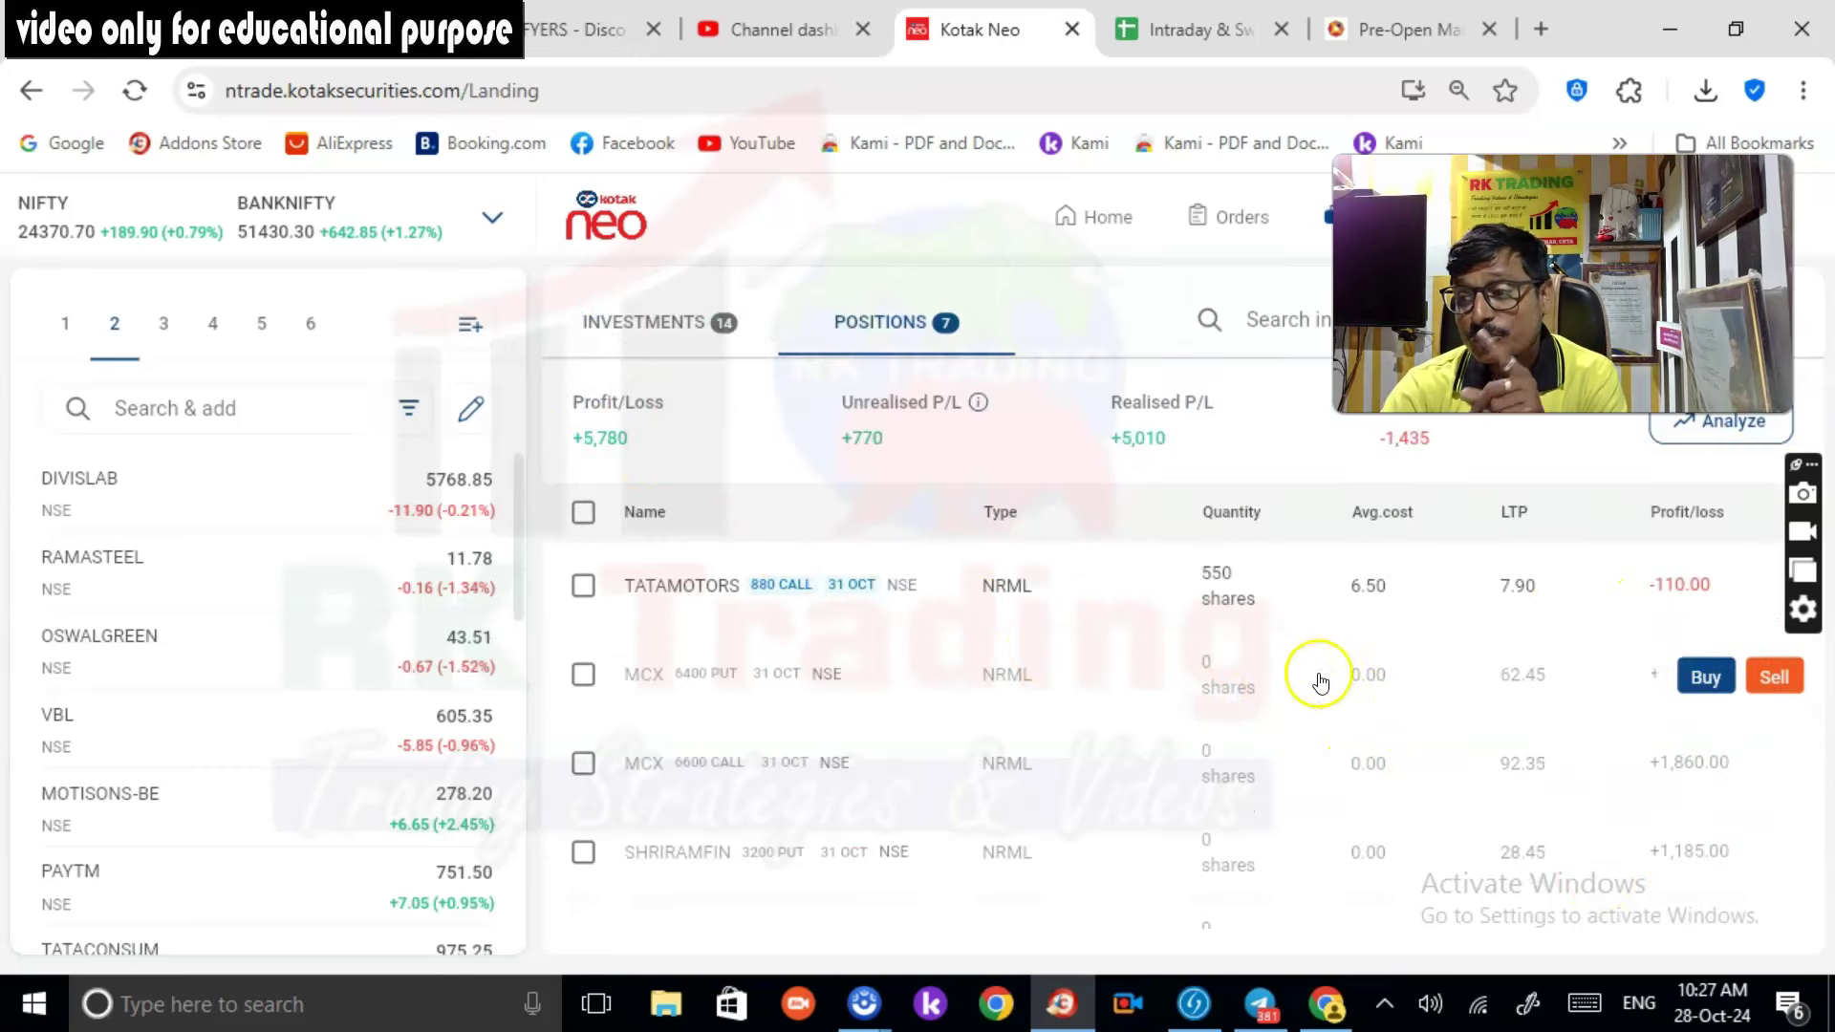
# Step: Recheck the TATAMOTORS 880CE result in cell H189 against the 880 call in the Kotak Neo positions list
pyautogui.click(1138, 29)
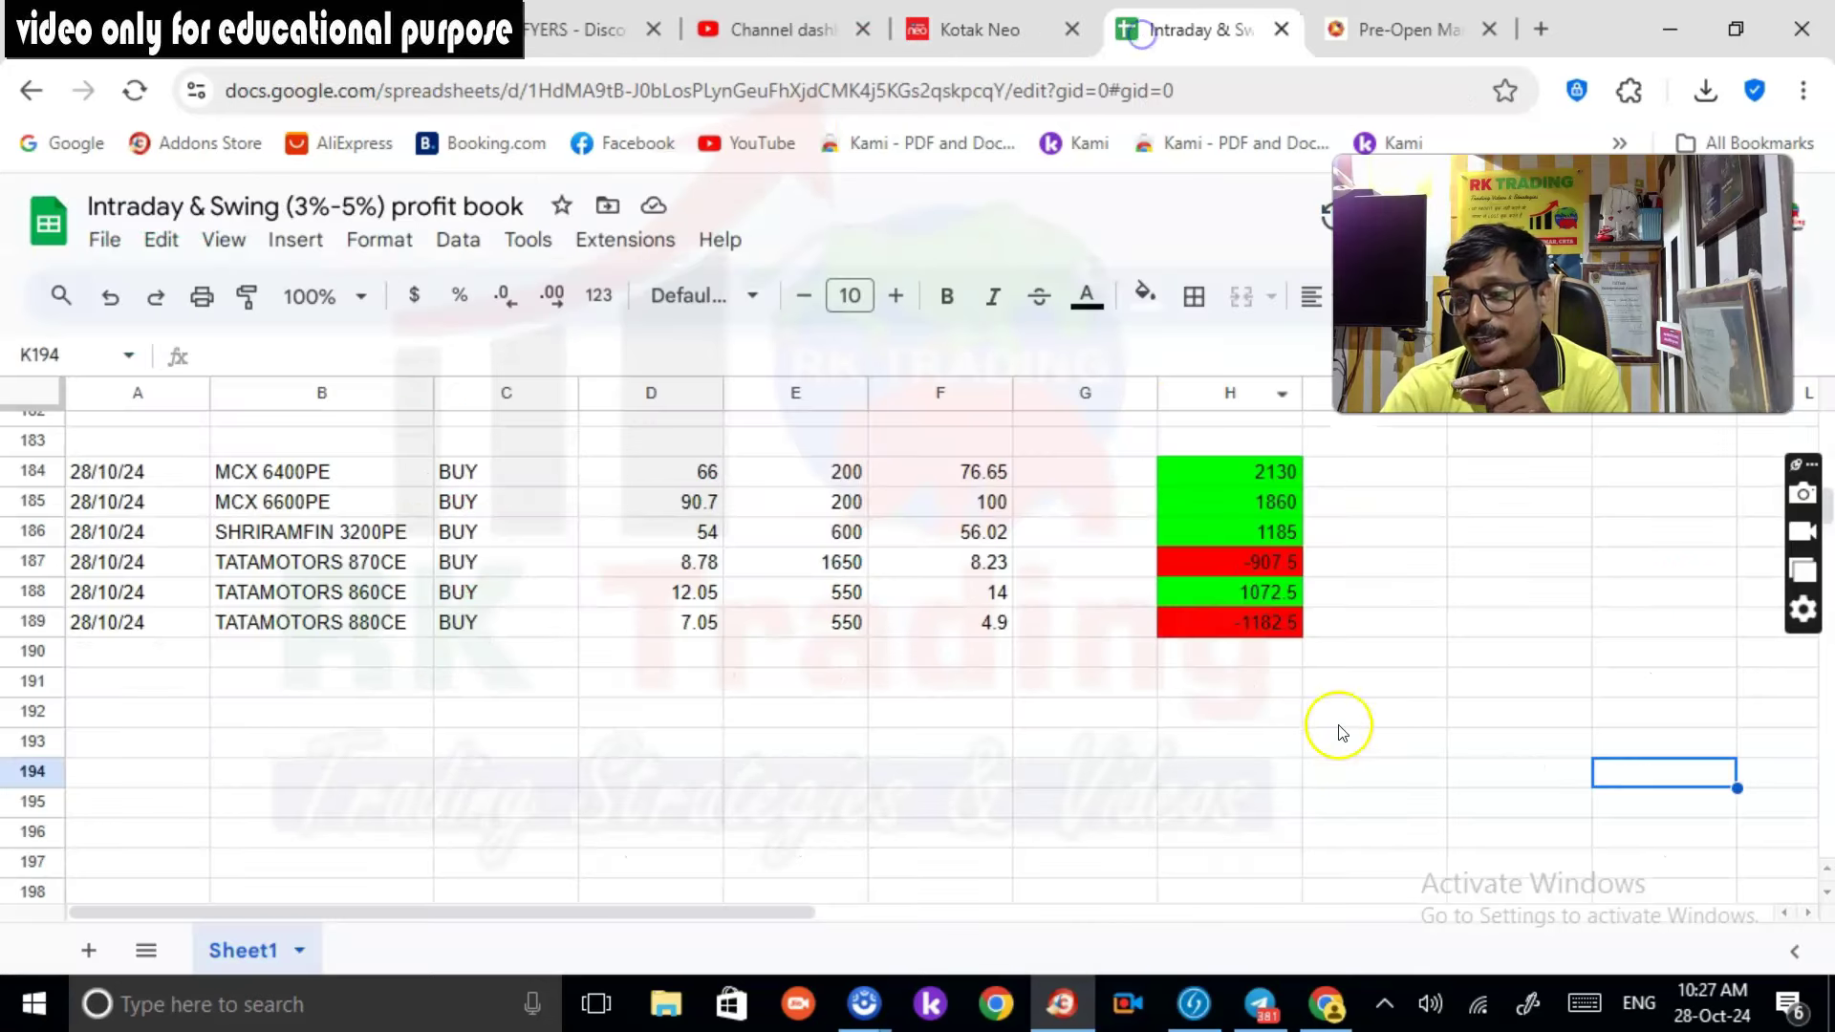
pyautogui.click(1260, 635)
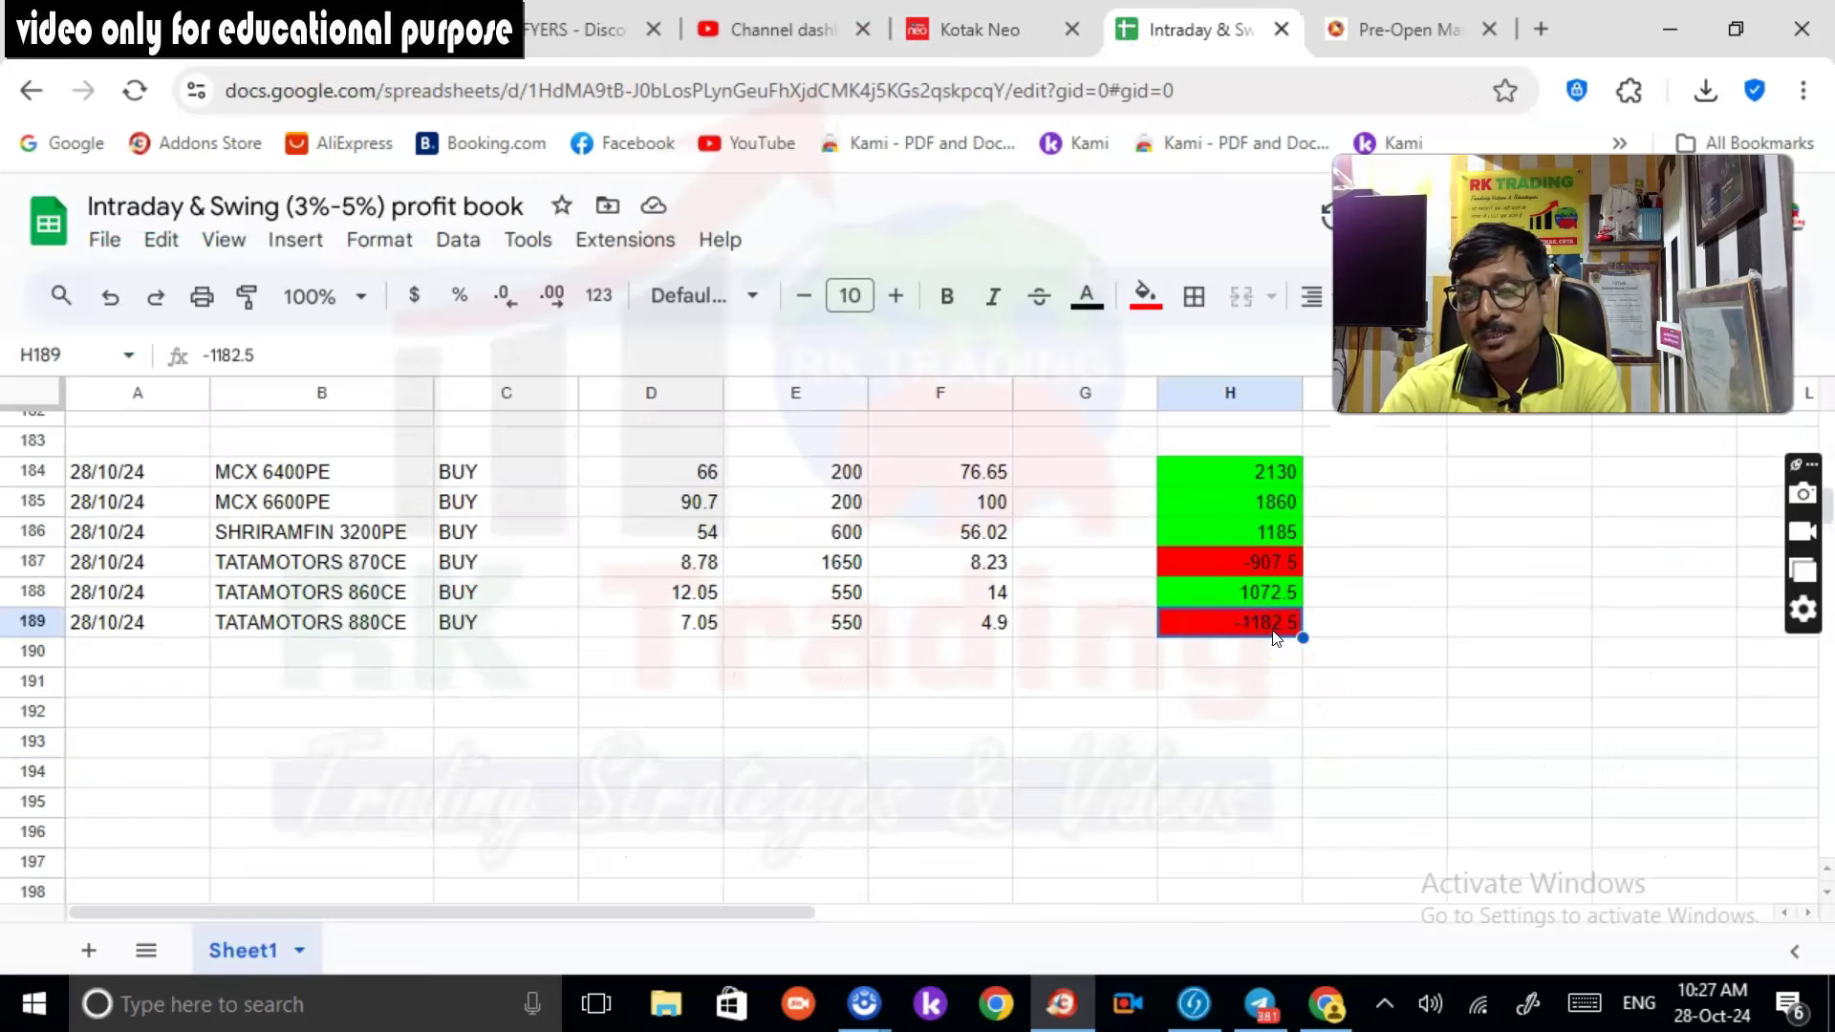
pyautogui.hotkey('ctrl', 'shift', 'Tab')
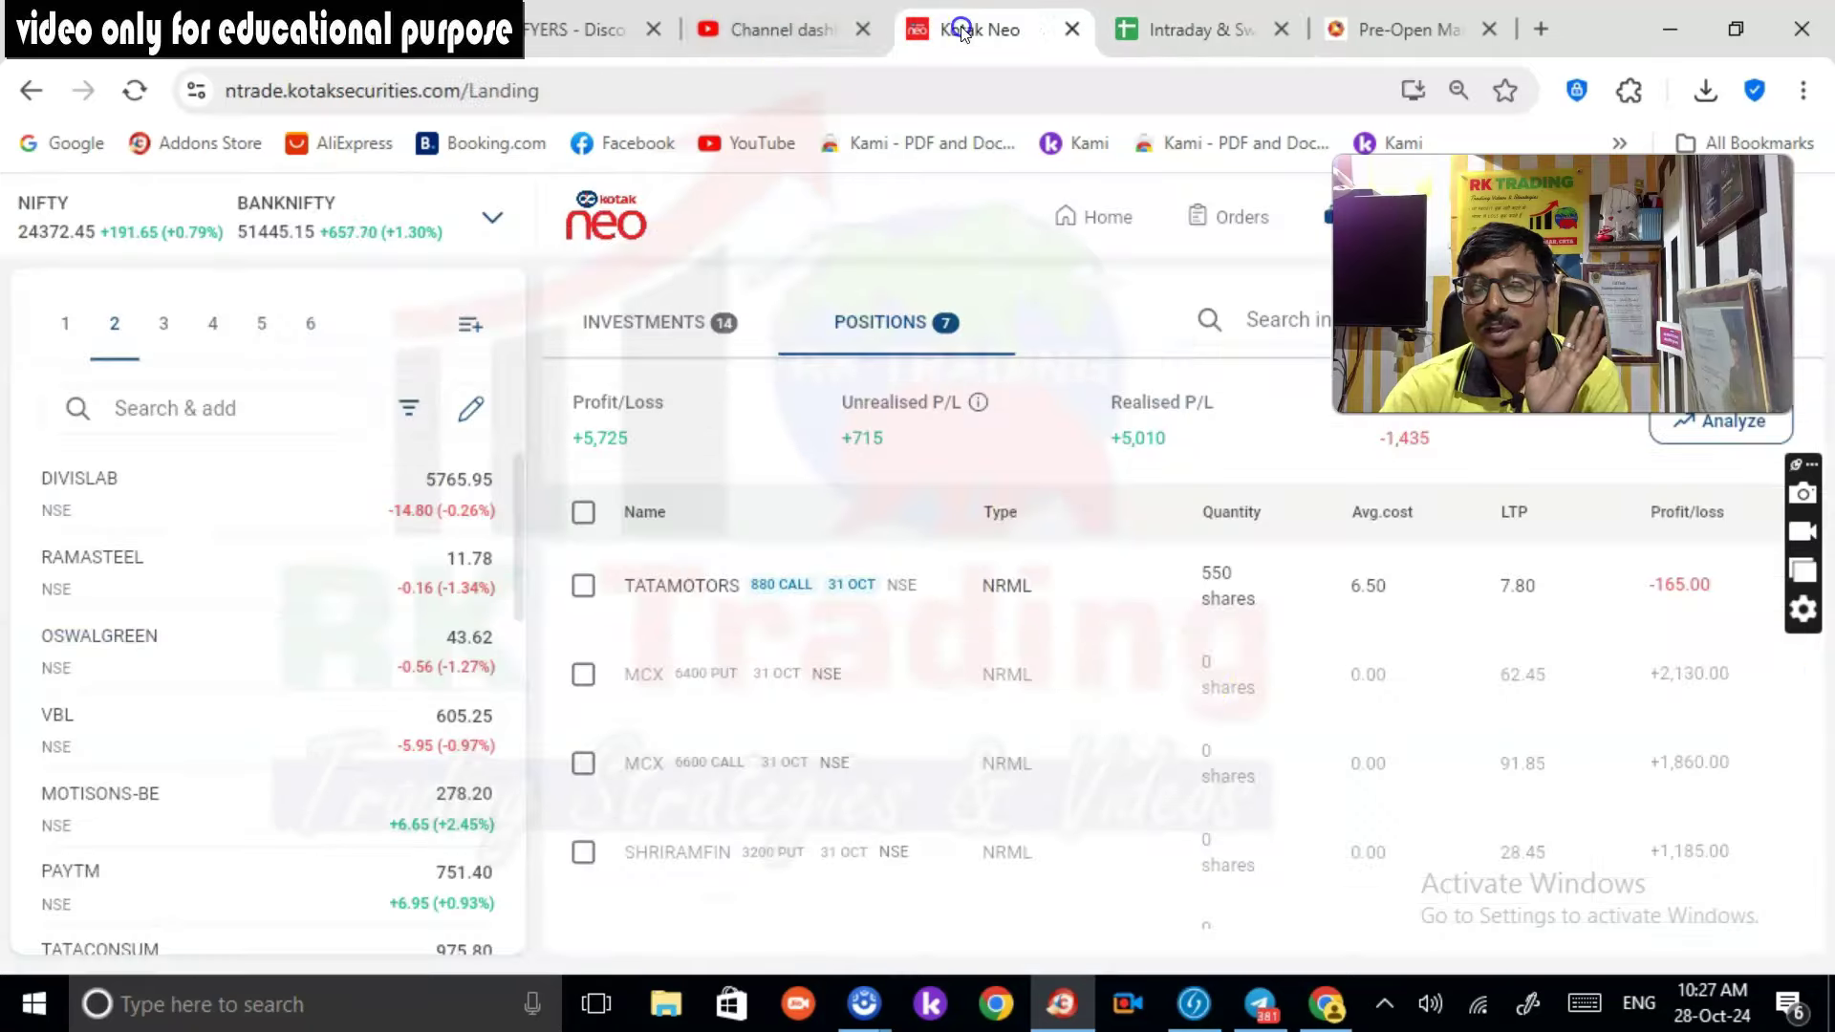